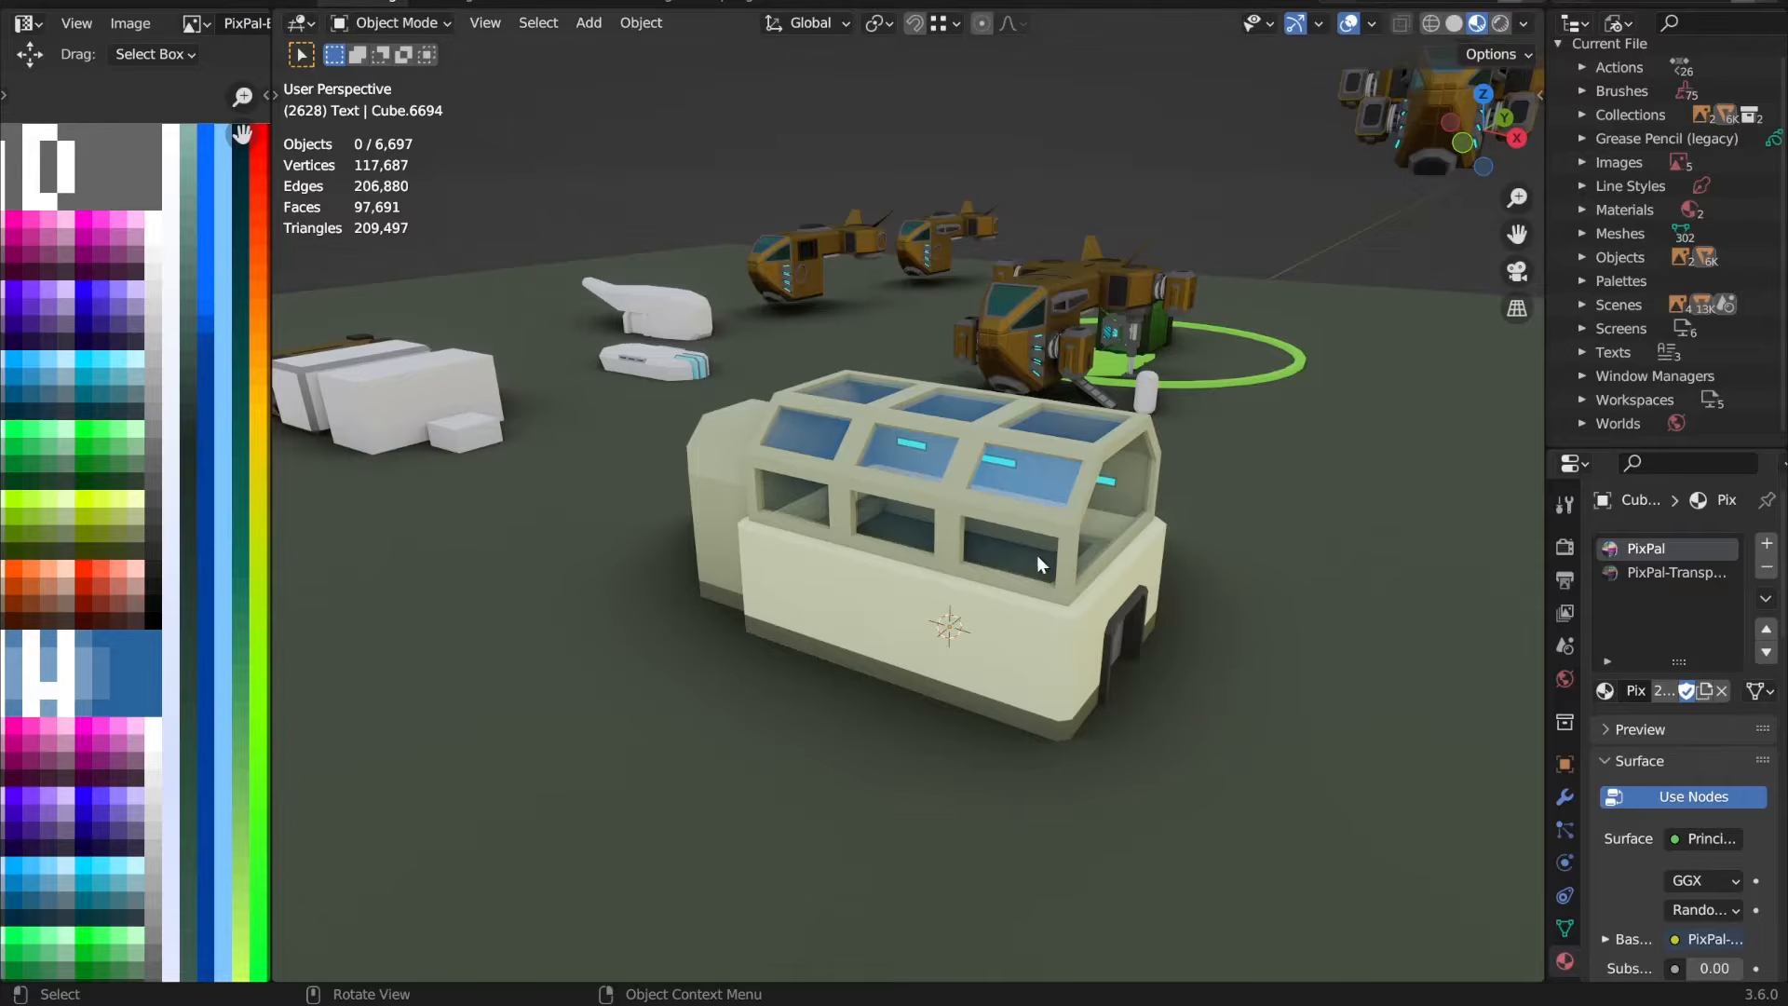
Step: Switch to Blender and examine the green cargo ship and its coloured containers on the landing pad in VtolAll.blend
scroll(1040, 564, down, 10)
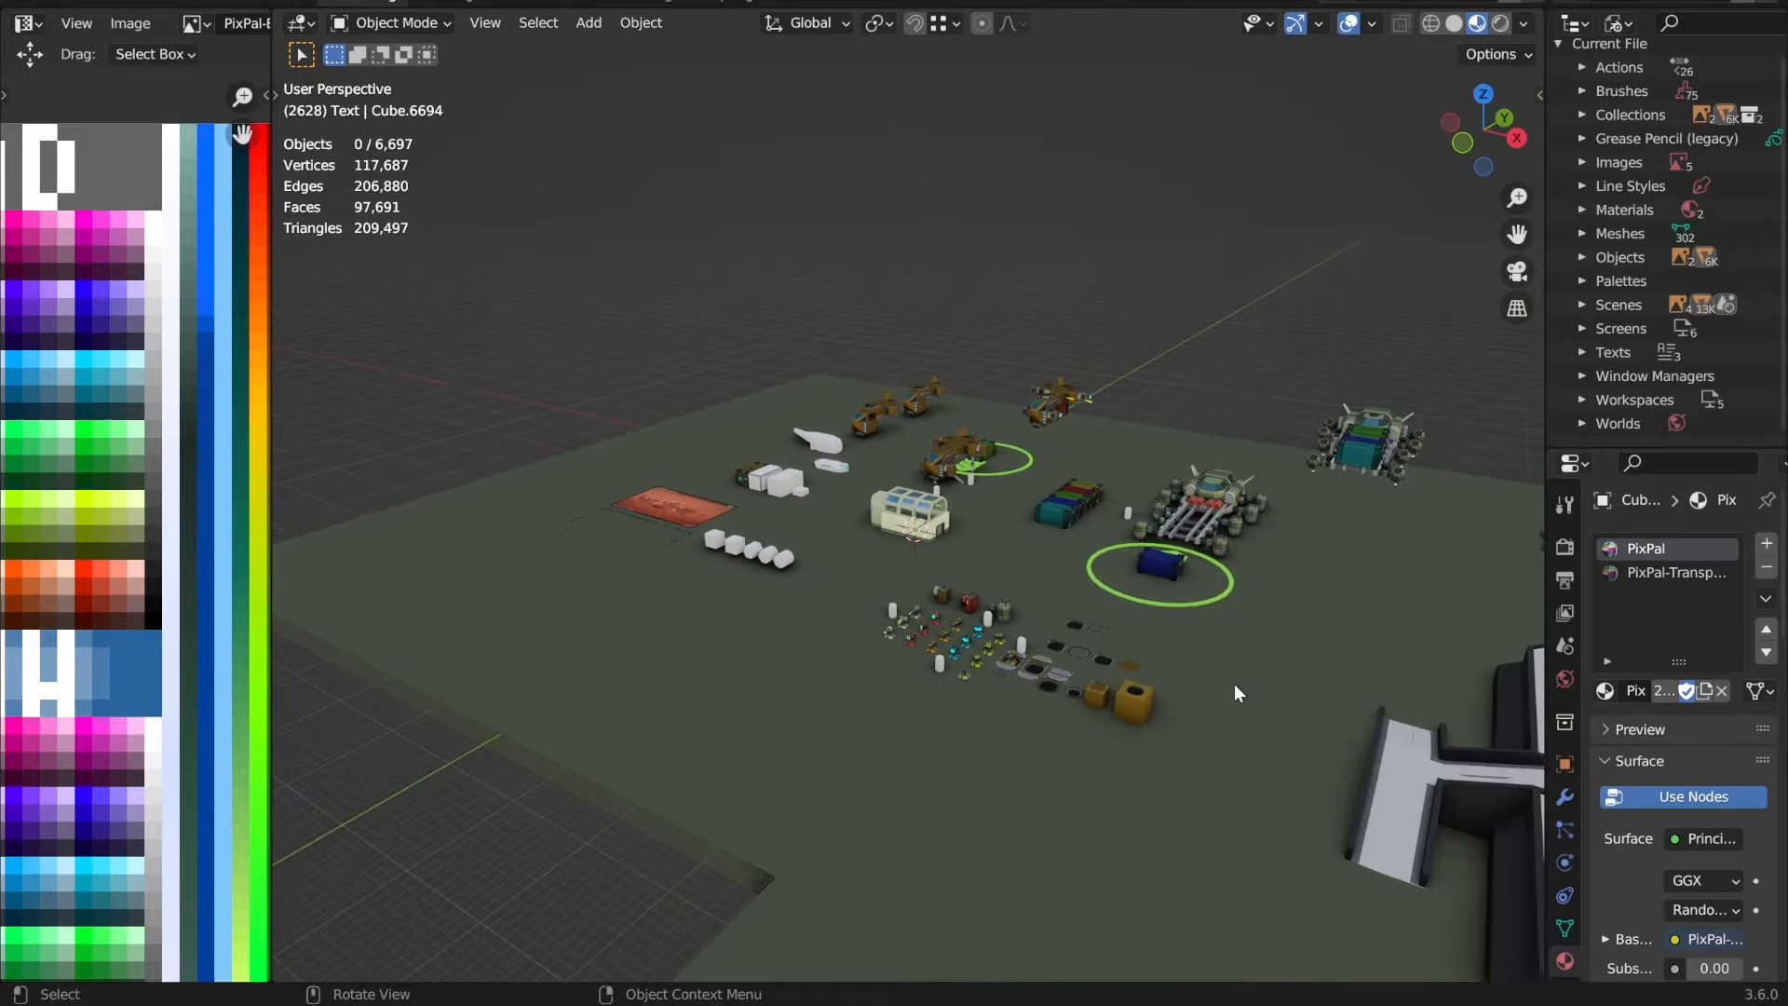
shift+middle_drag(1233, 685, 773, 535)
click(973, 460)
scroll(972, 460, up, 4)
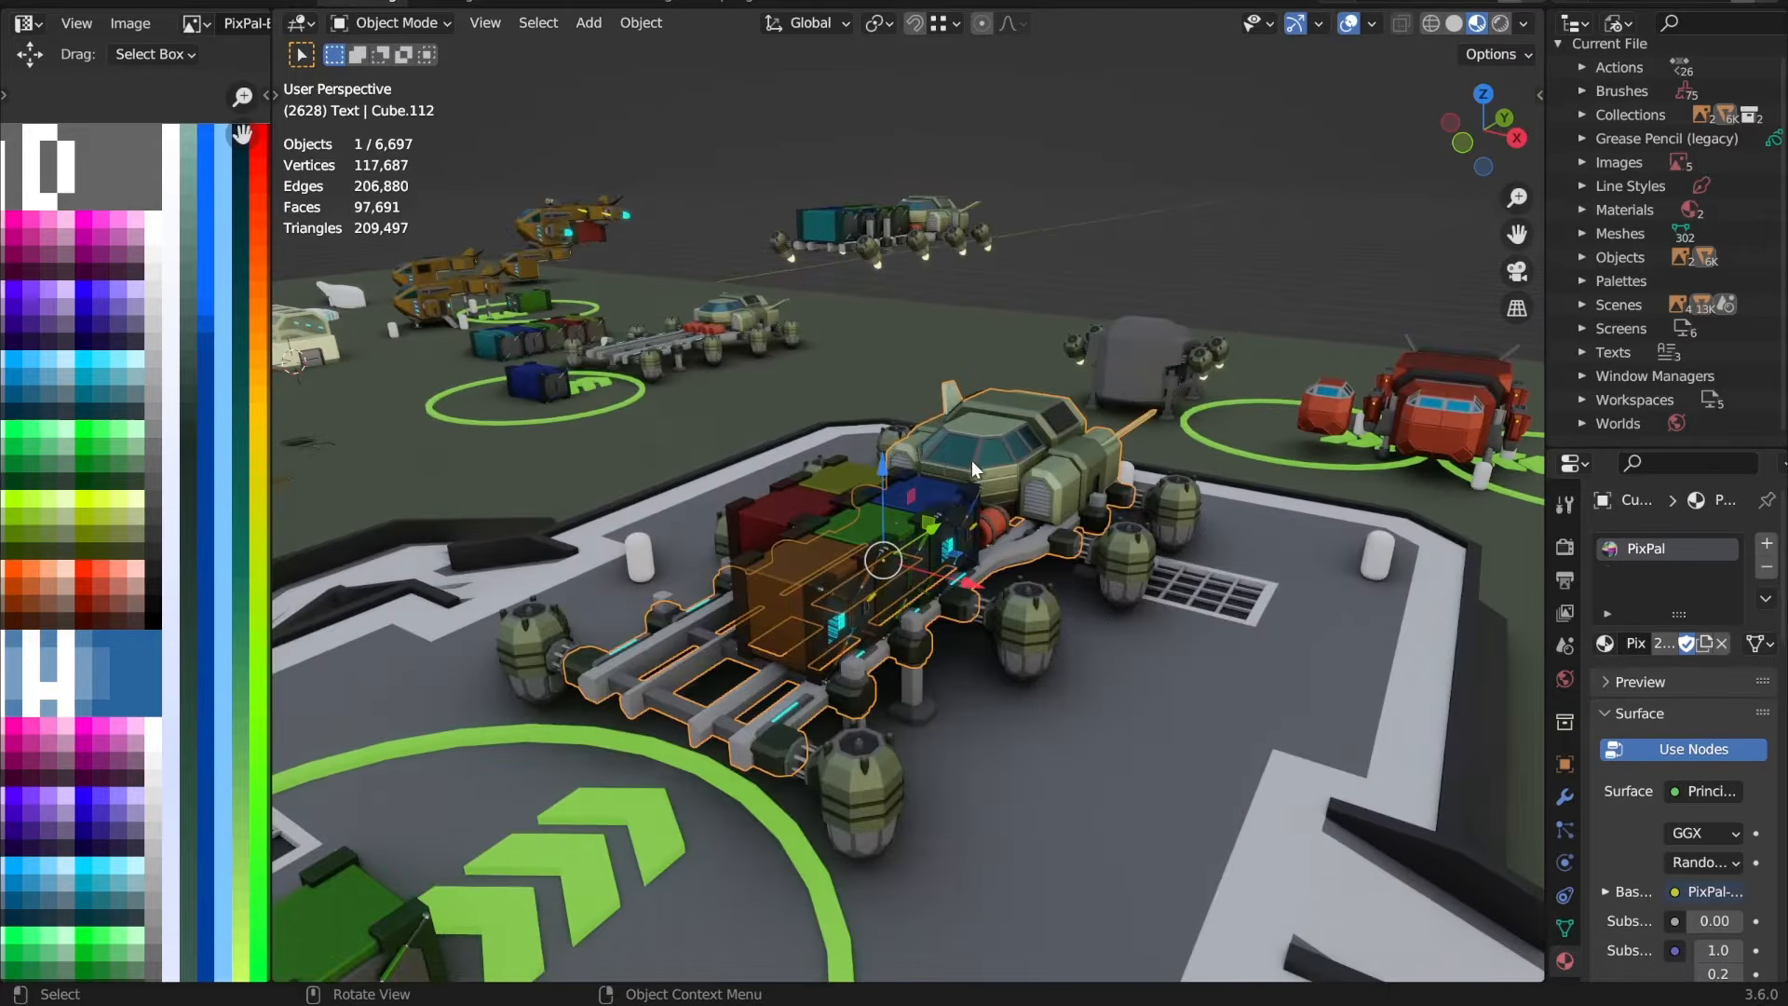
middle_drag(973, 459, 1217, 161)
click(1217, 162)
scroll(852, 613, up, 2)
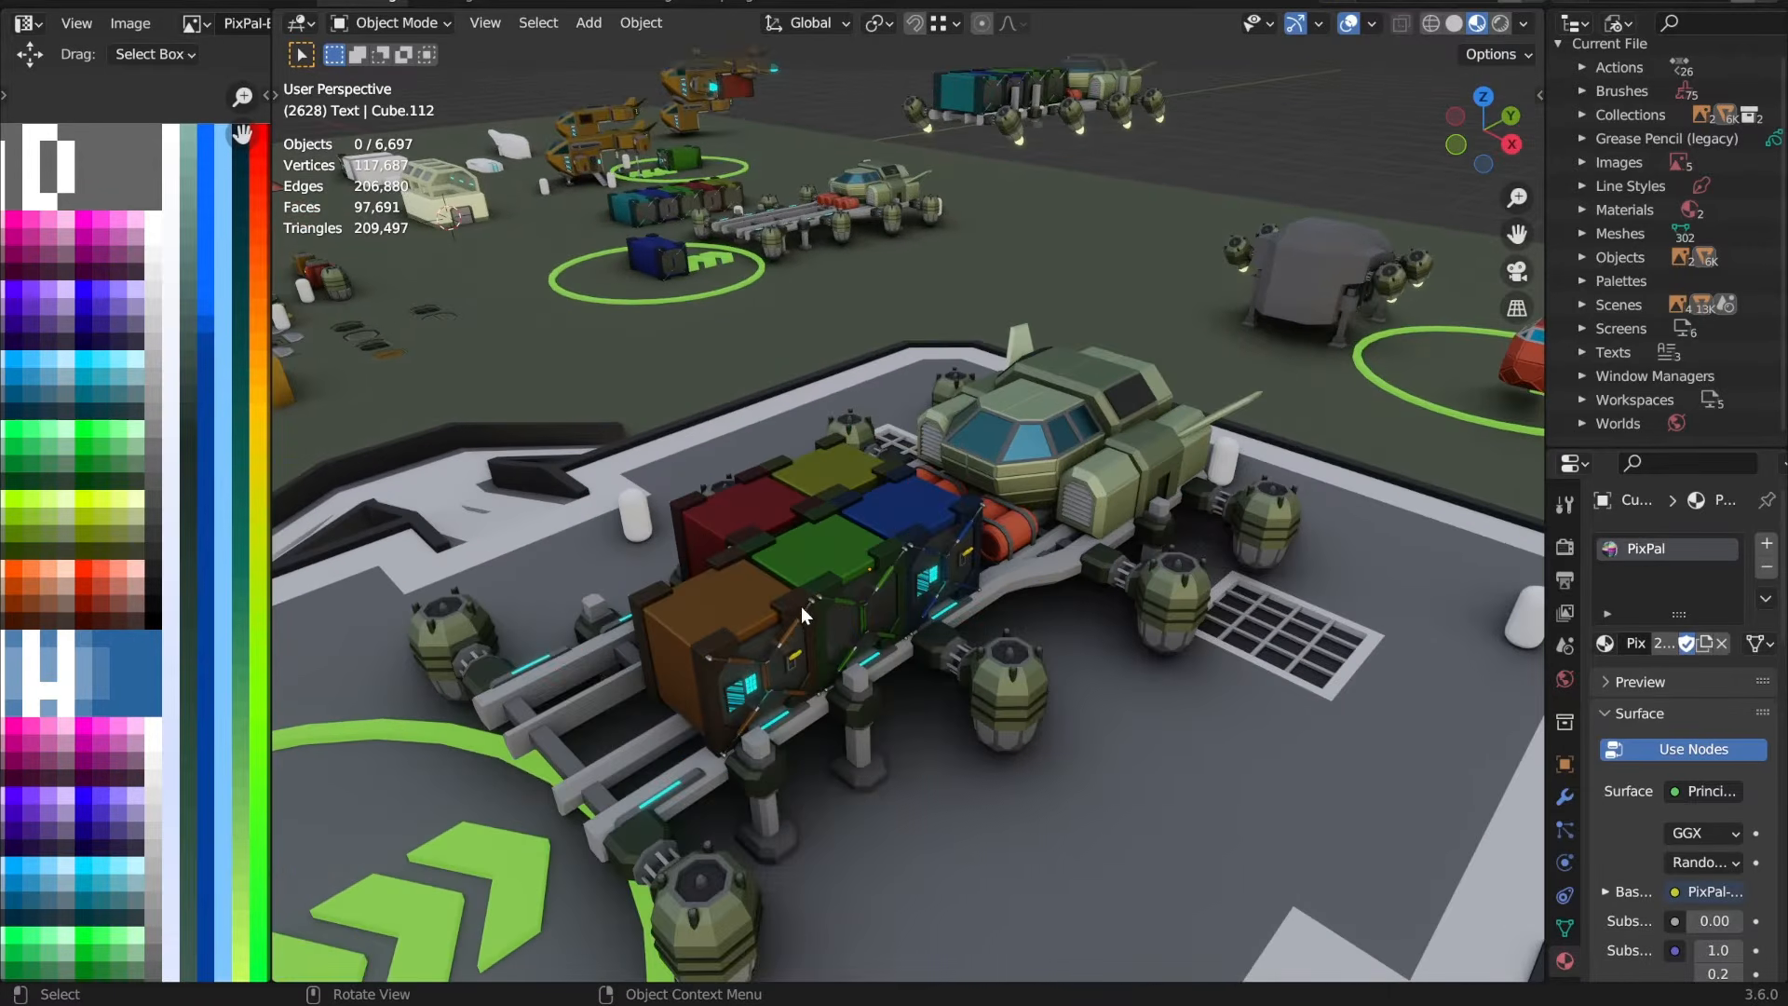
Step: Examine the brown VTOL on its landing pad and the aircraft on the neighbouring pad
middle_drag(801, 607, 1293, 365)
scroll(980, 603, down, 5)
scroll(977, 609, down, 3)
click(1290, 330)
key(KP_Decimal)
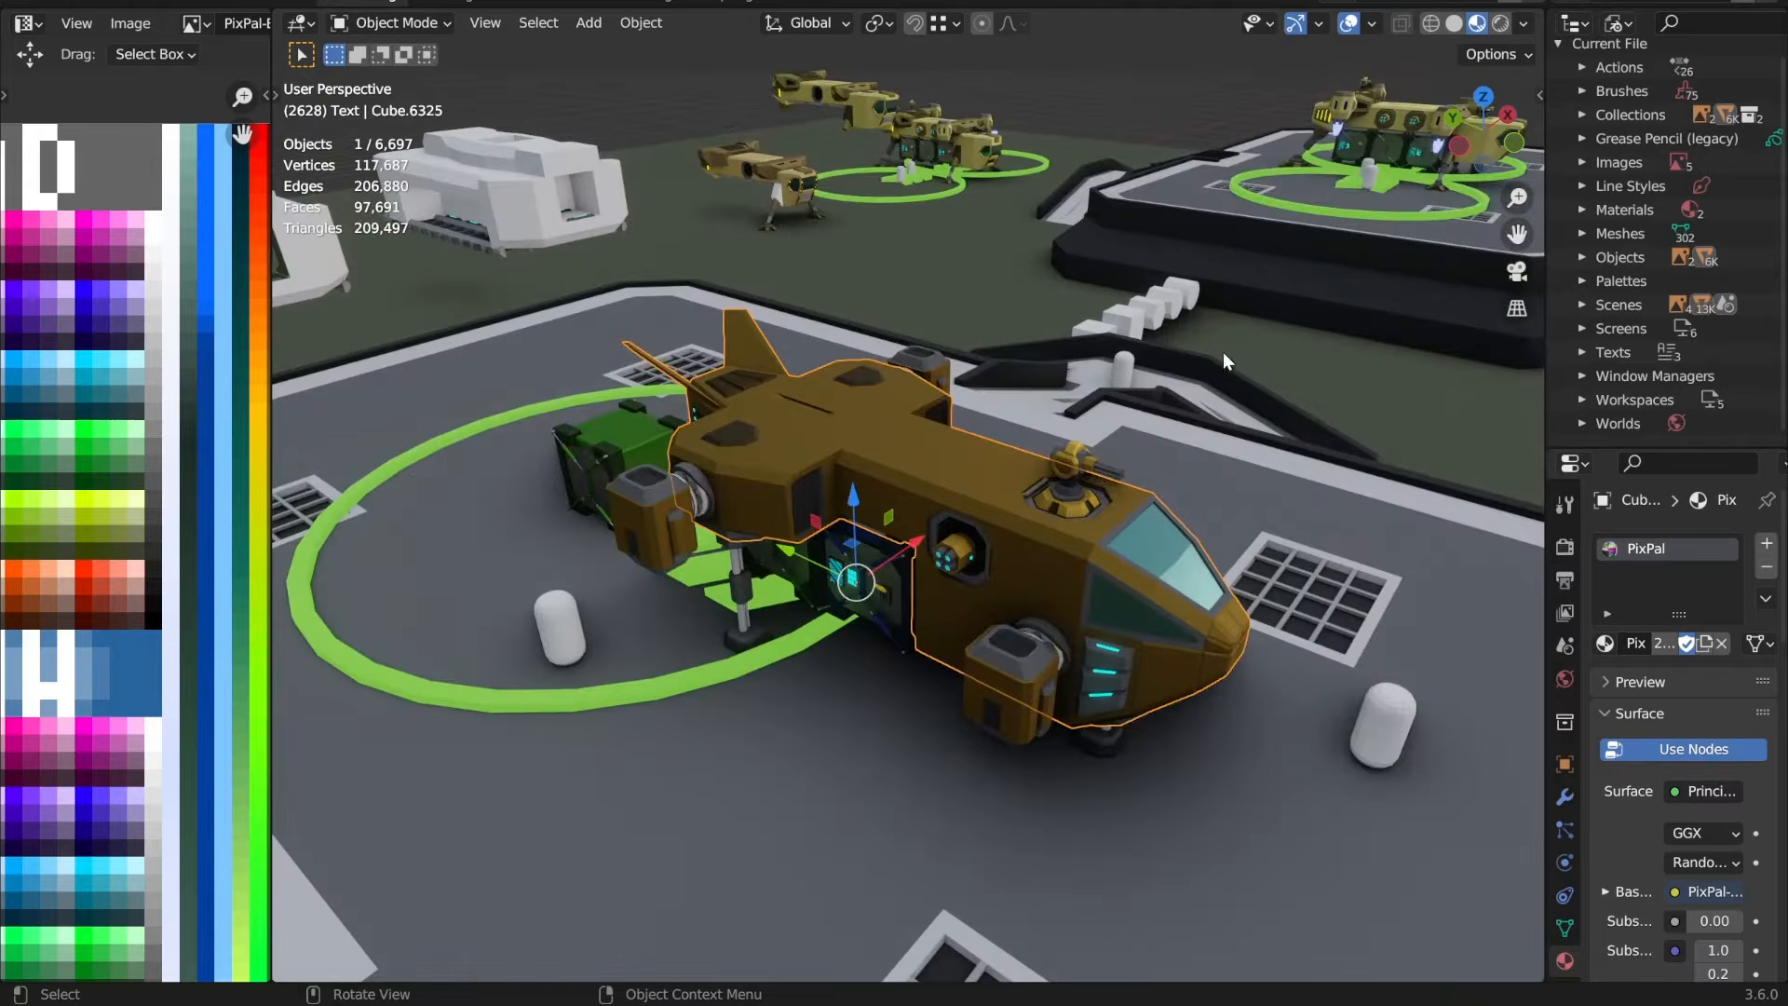
click(1399, 103)
key(KP_Decimal)
click(1246, 198)
middle_drag(1183, 484, 1062, 535)
scroll(858, 482, down, 10)
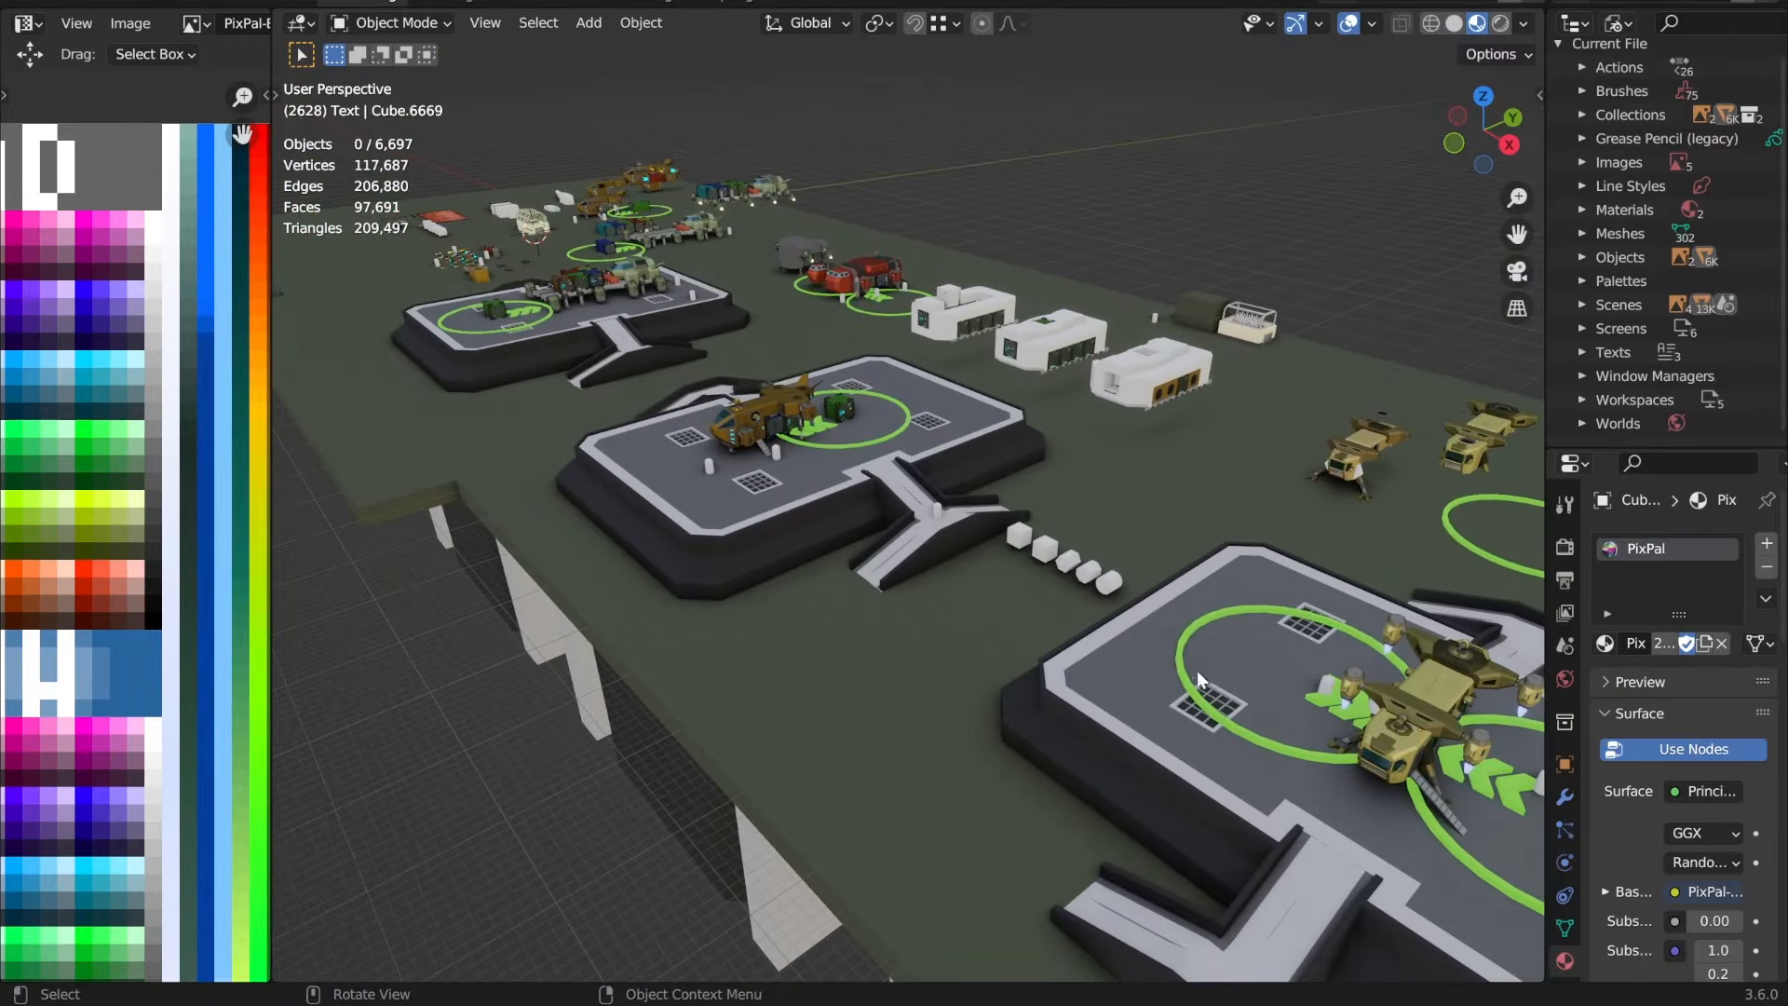
Step: Inspect the blue container on the cargo ship and the group of coloured turrets with their floor hatches
click(602, 272)
key(KP_Decimal)
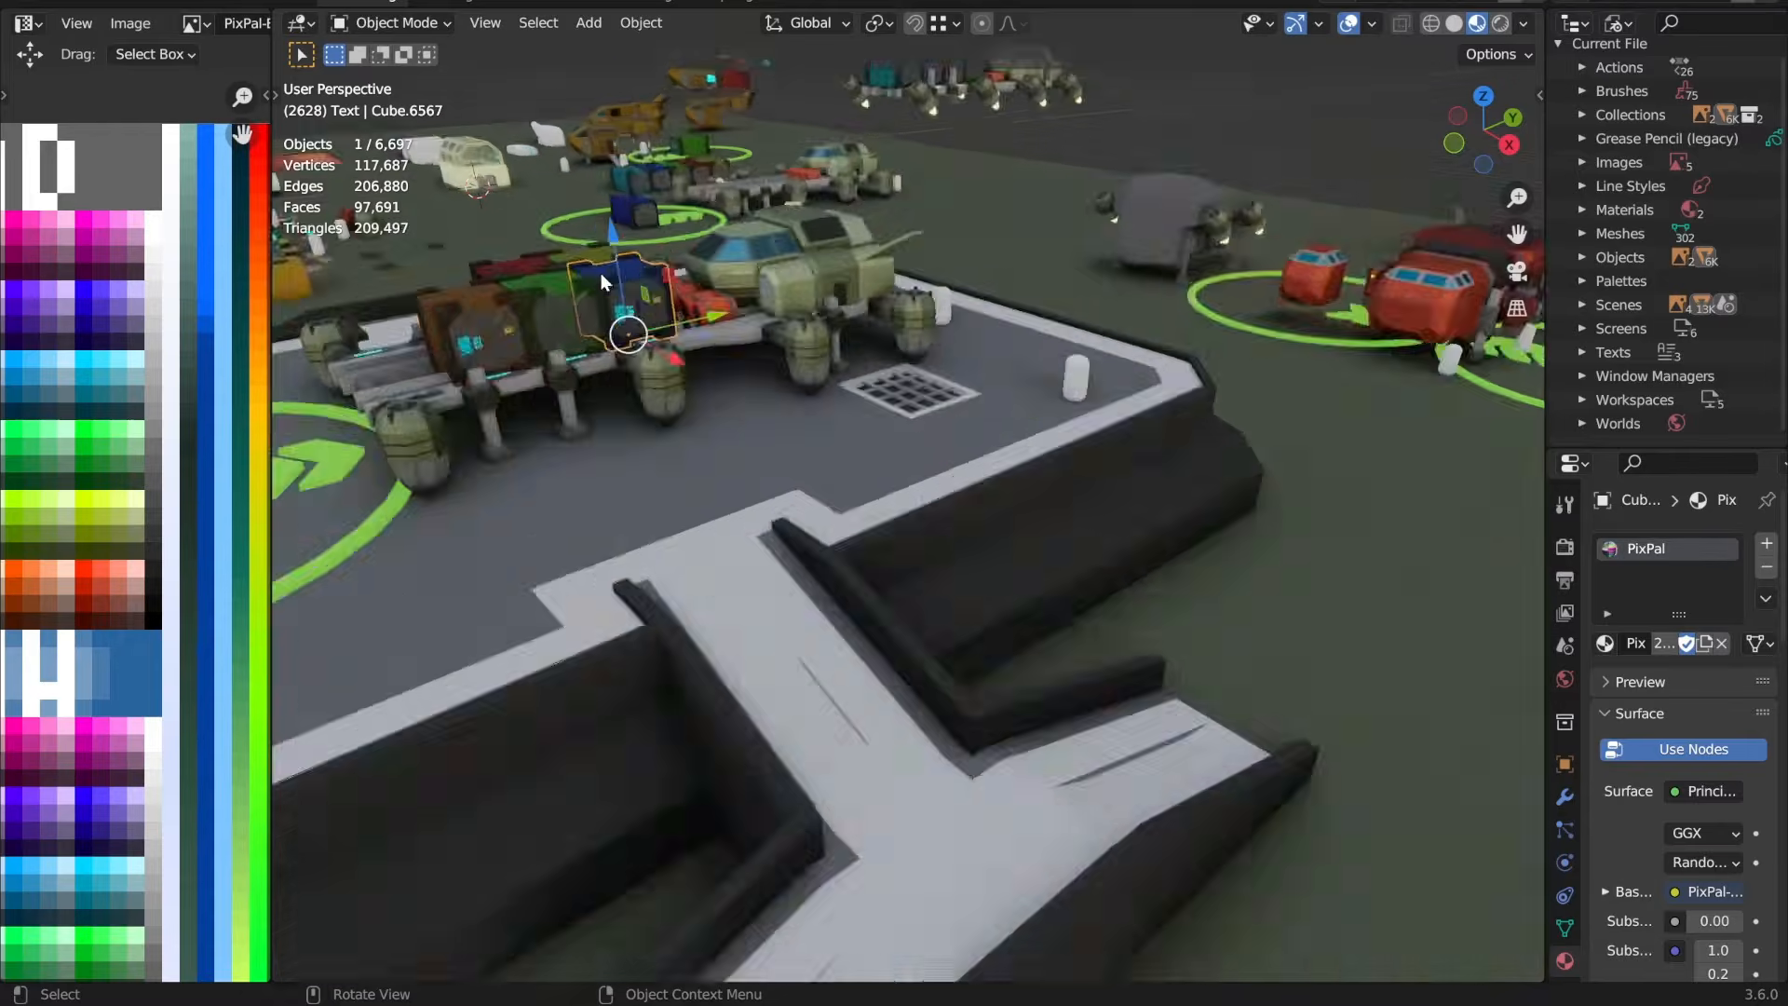
scroll(966, 507, down, 3)
scroll(965, 506, down, 10)
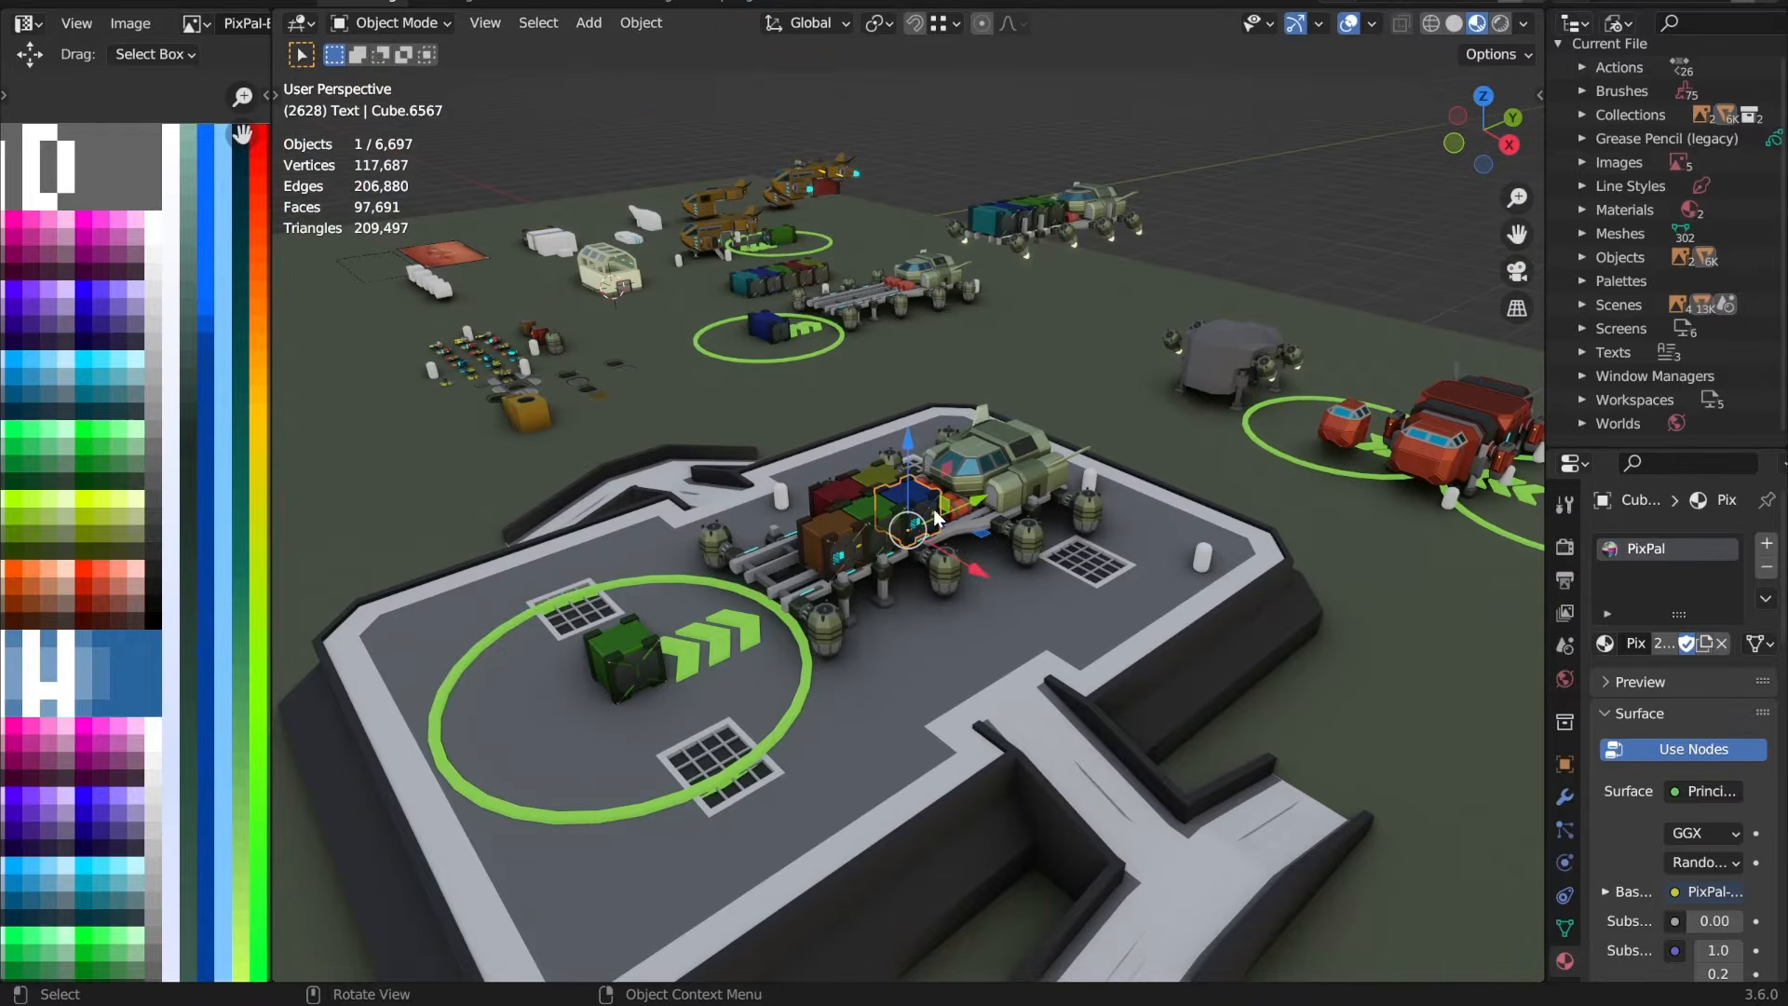
click(500, 384)
key(KP_Decimal)
scroll(778, 640, down, 8)
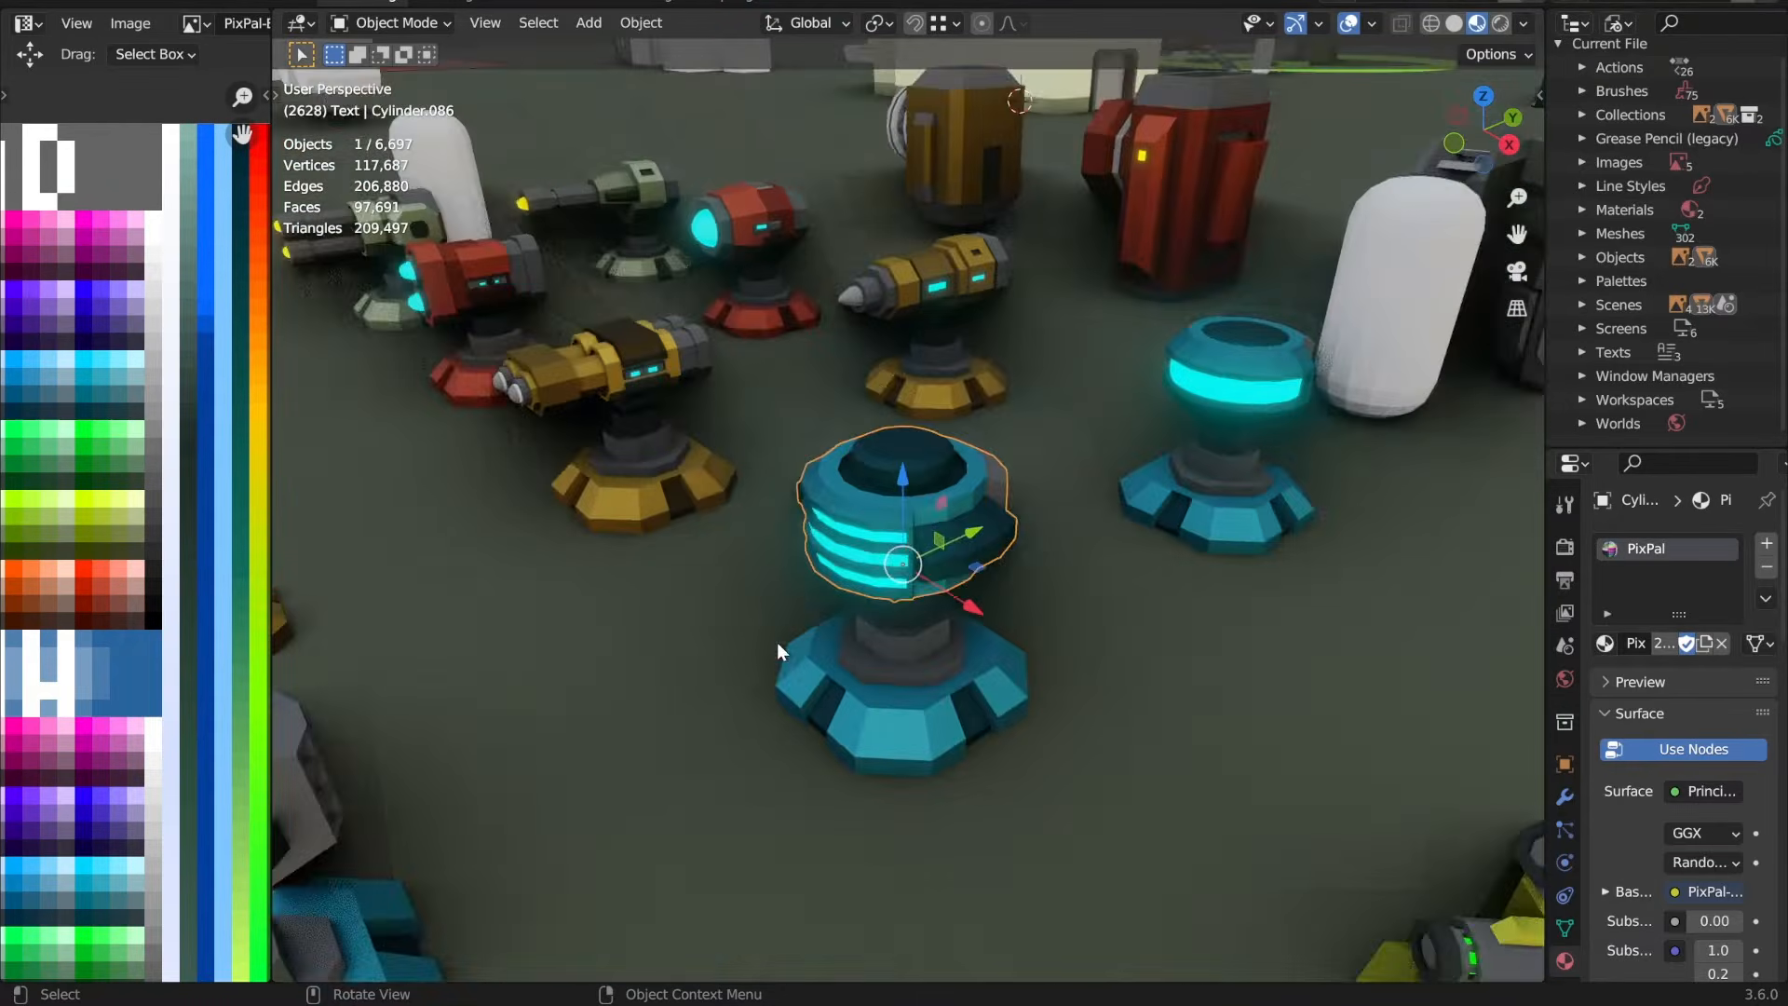
scroll(854, 639, down, 4)
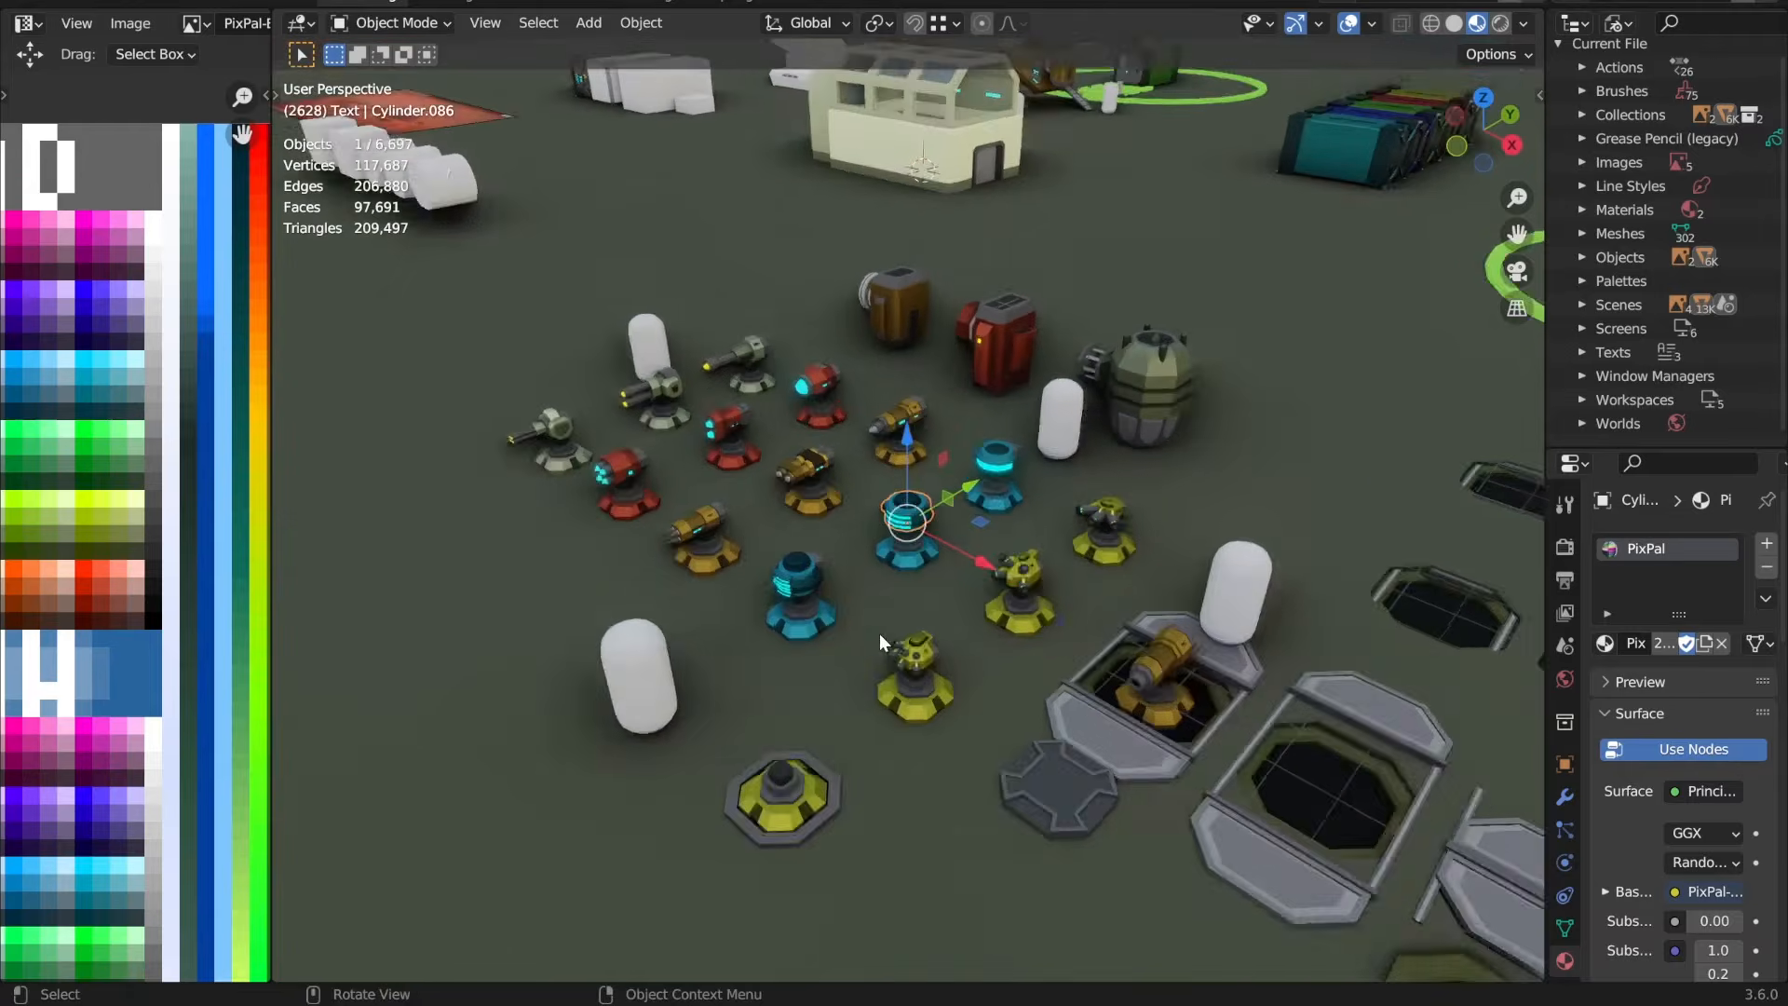
middle_drag(879, 632, 1080, 564)
scroll(1076, 572, down, 8)
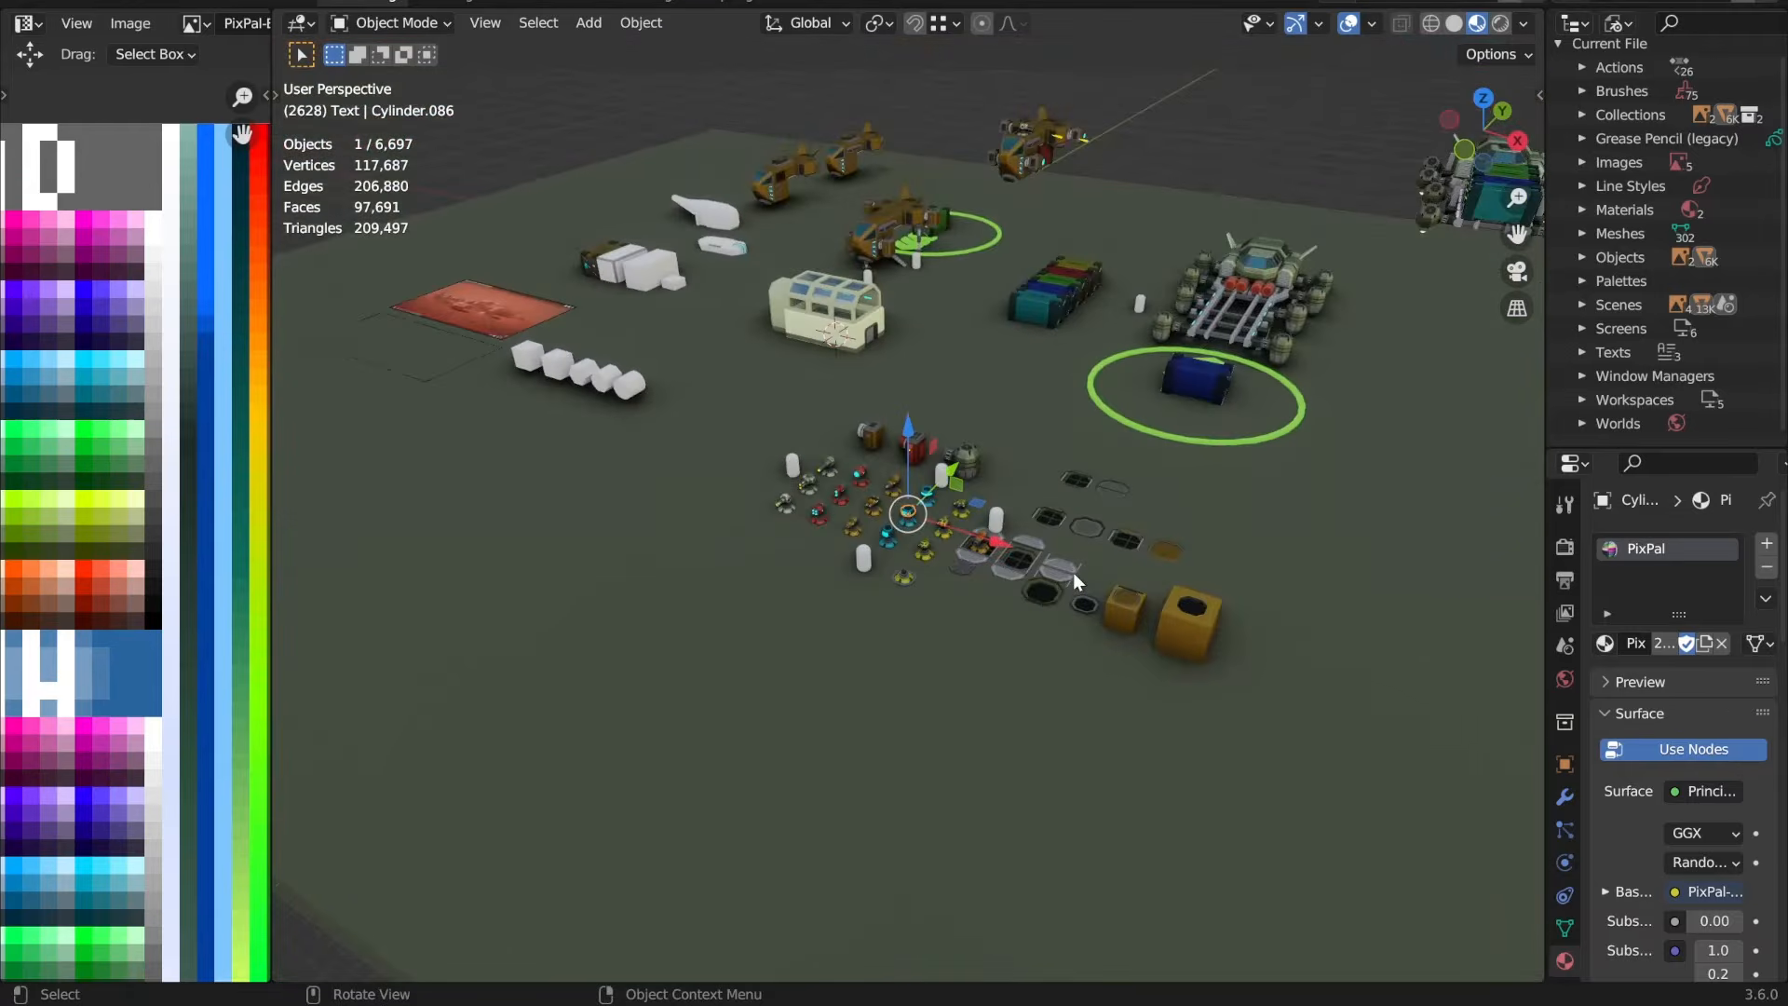
Step: Return to the brown VTOL on the middle landing pad and inspect its hull from the side
shift+middle_drag(1386, 703, 503, 392)
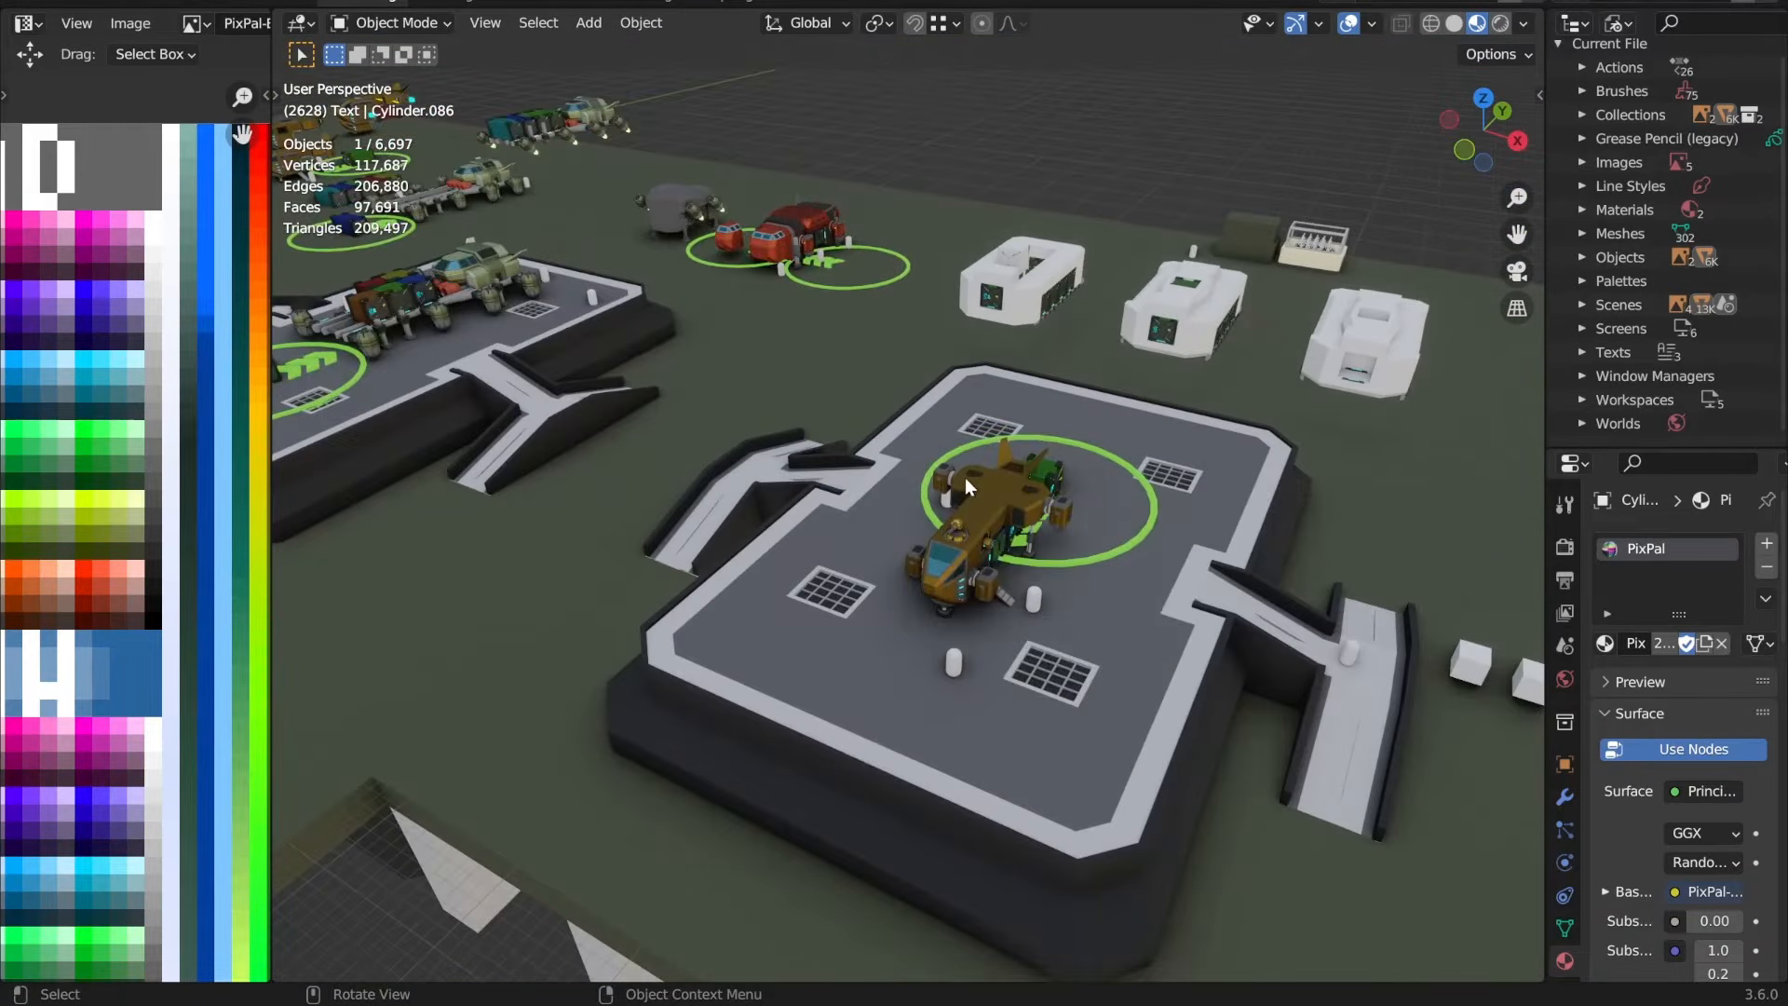
click(984, 497)
key(KP_Decimal)
click(1122, 662)
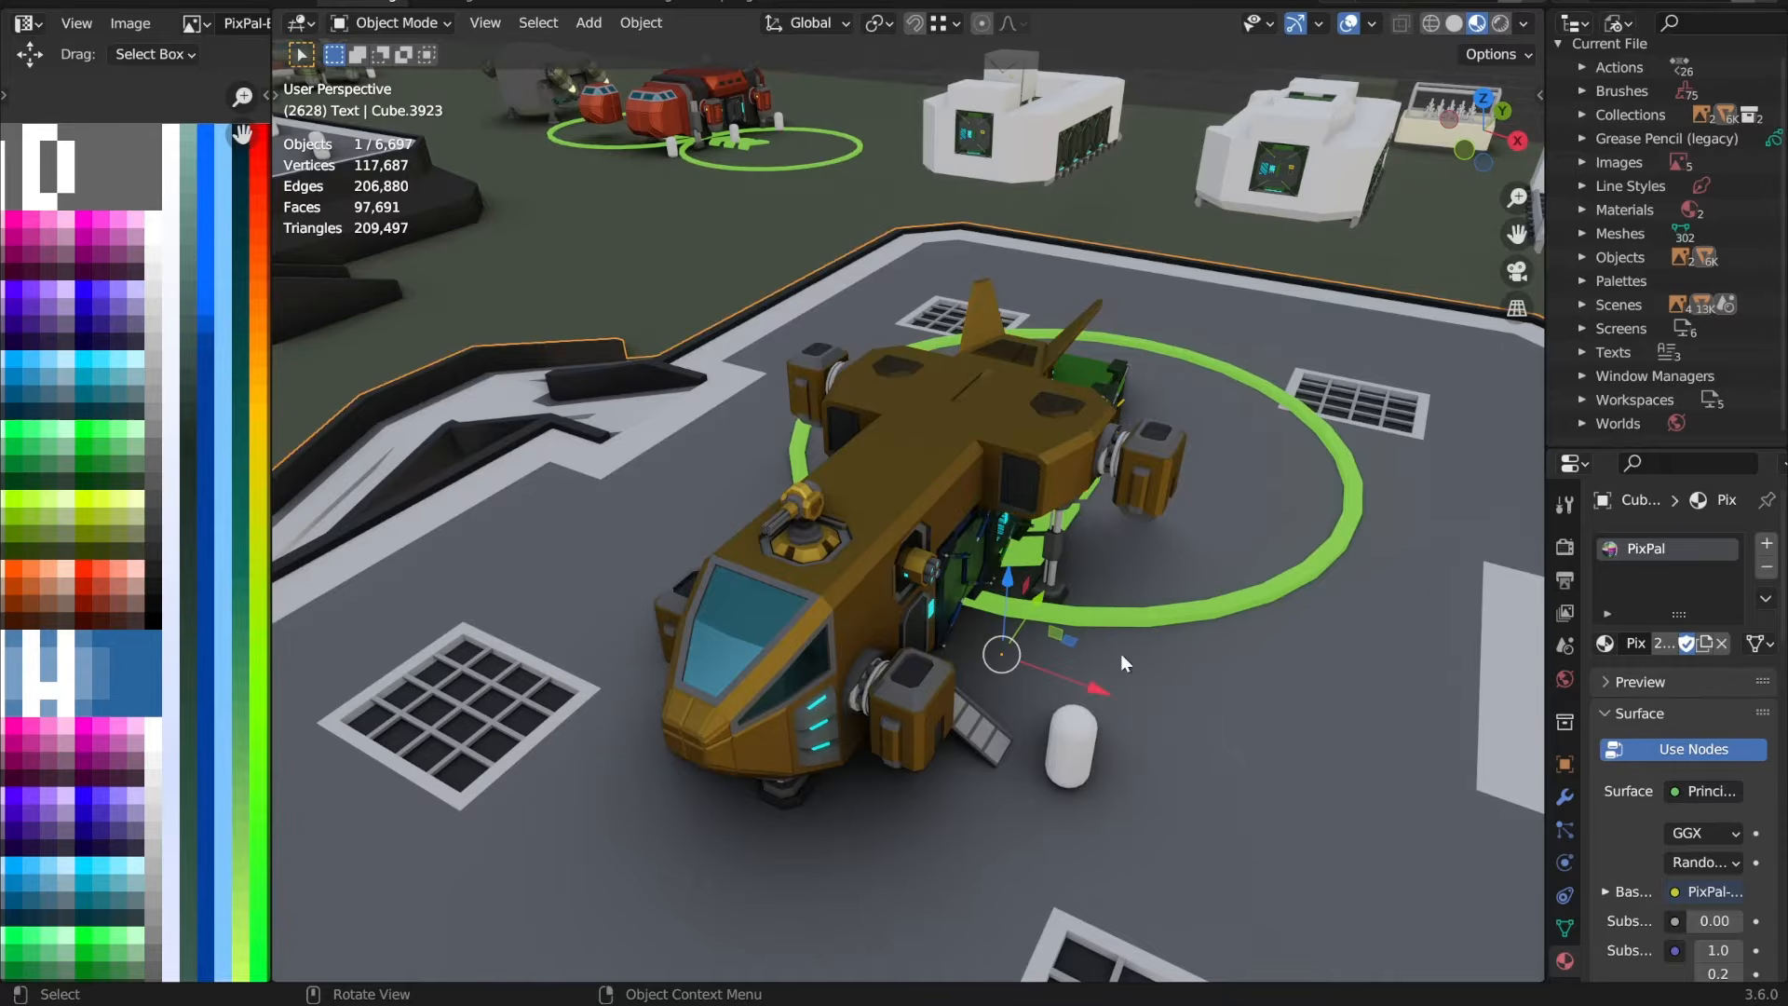
click(984, 472)
middle_drag(970, 526, 1011, 469)
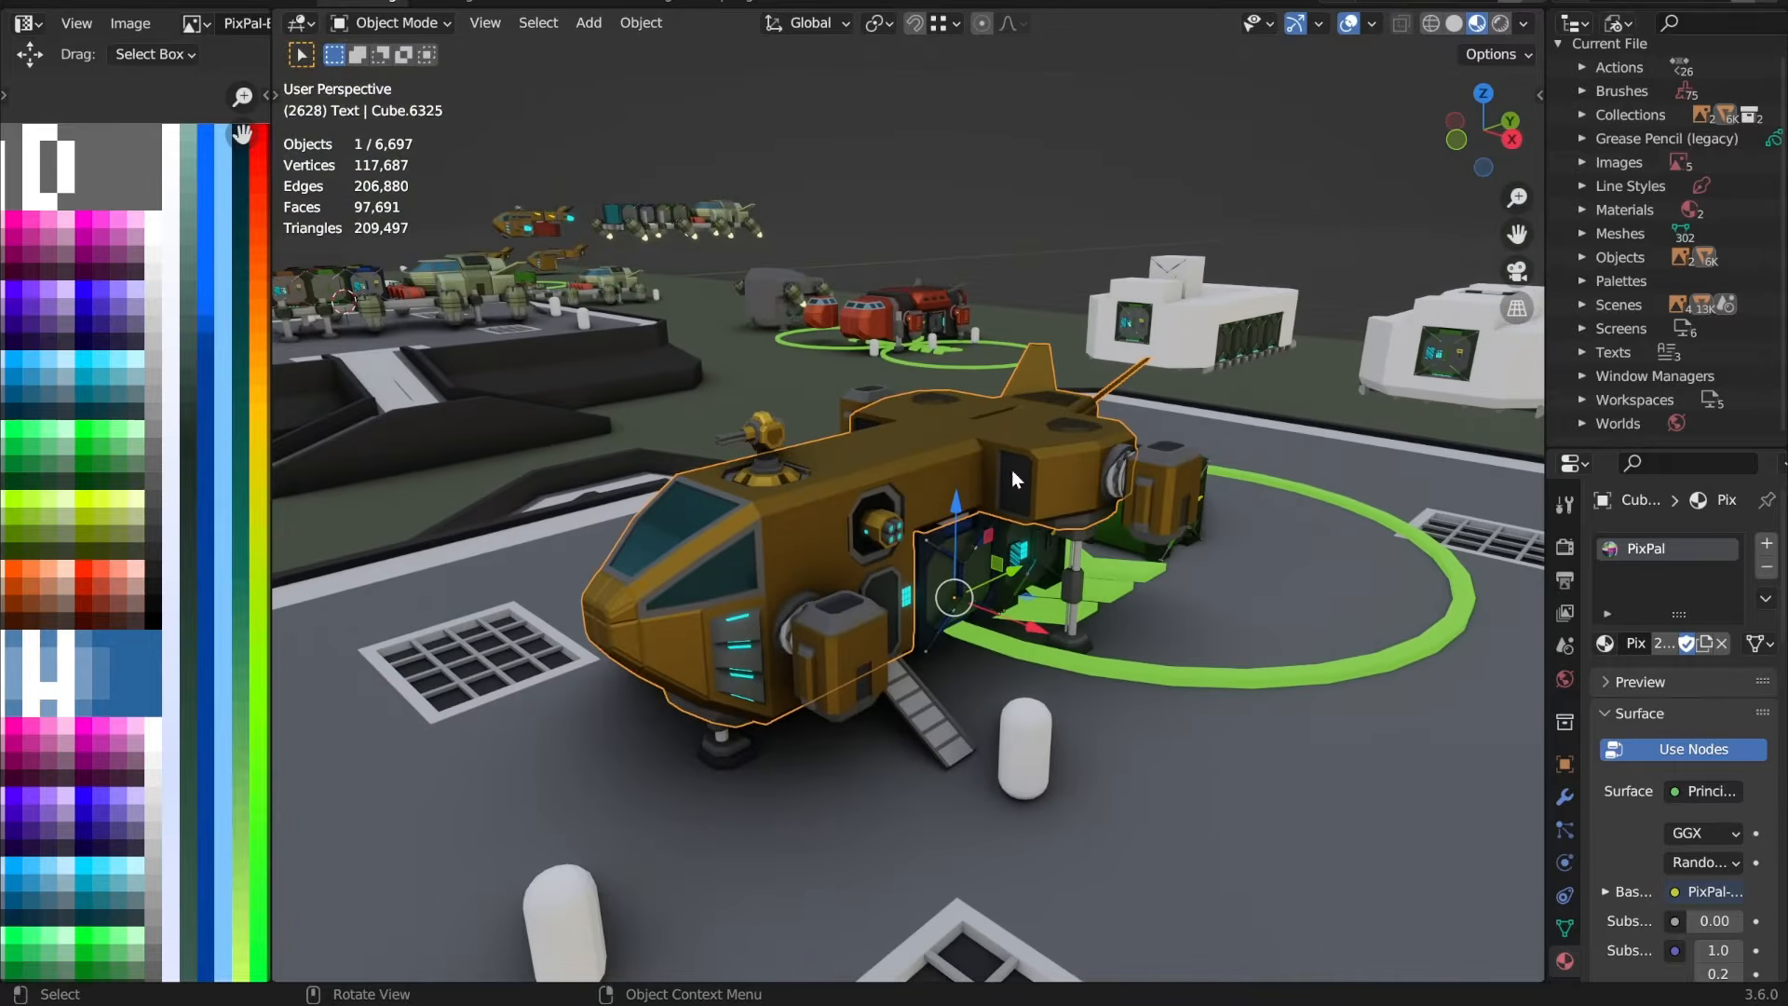
Step: Close VtolAll.blend without saving and, in Godot, show the contents of the project root folder res://
key(ctrl+q)
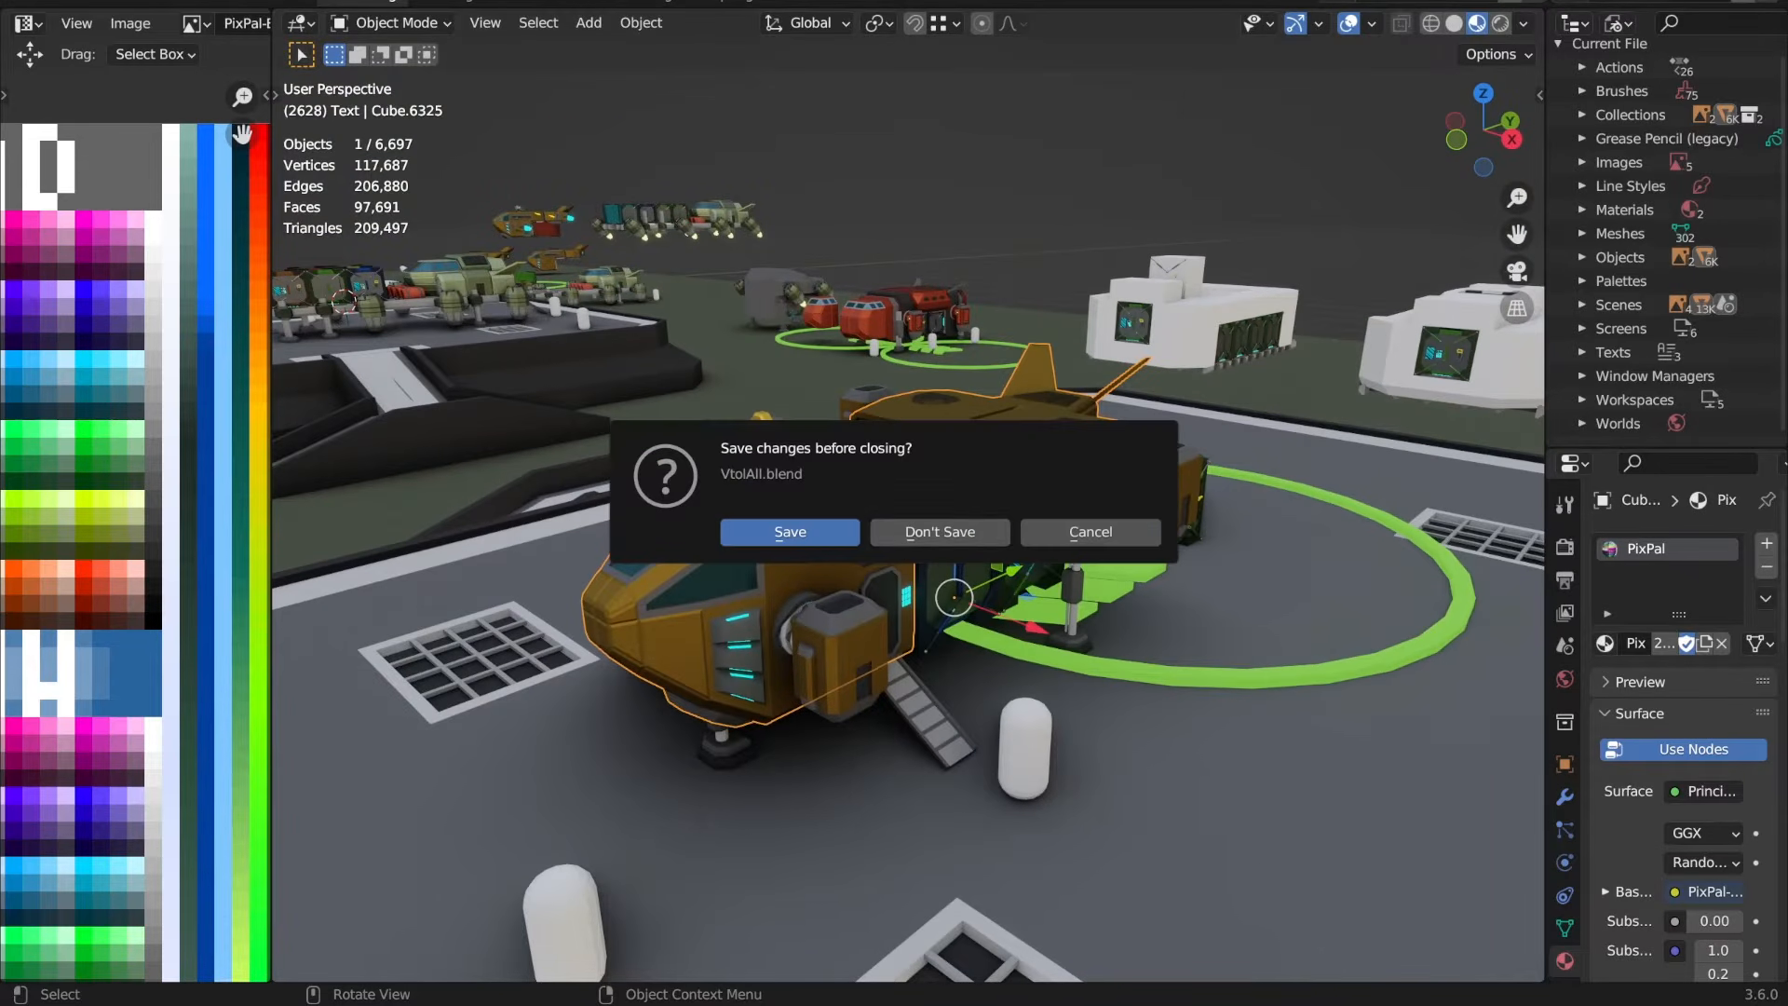
click(951, 537)
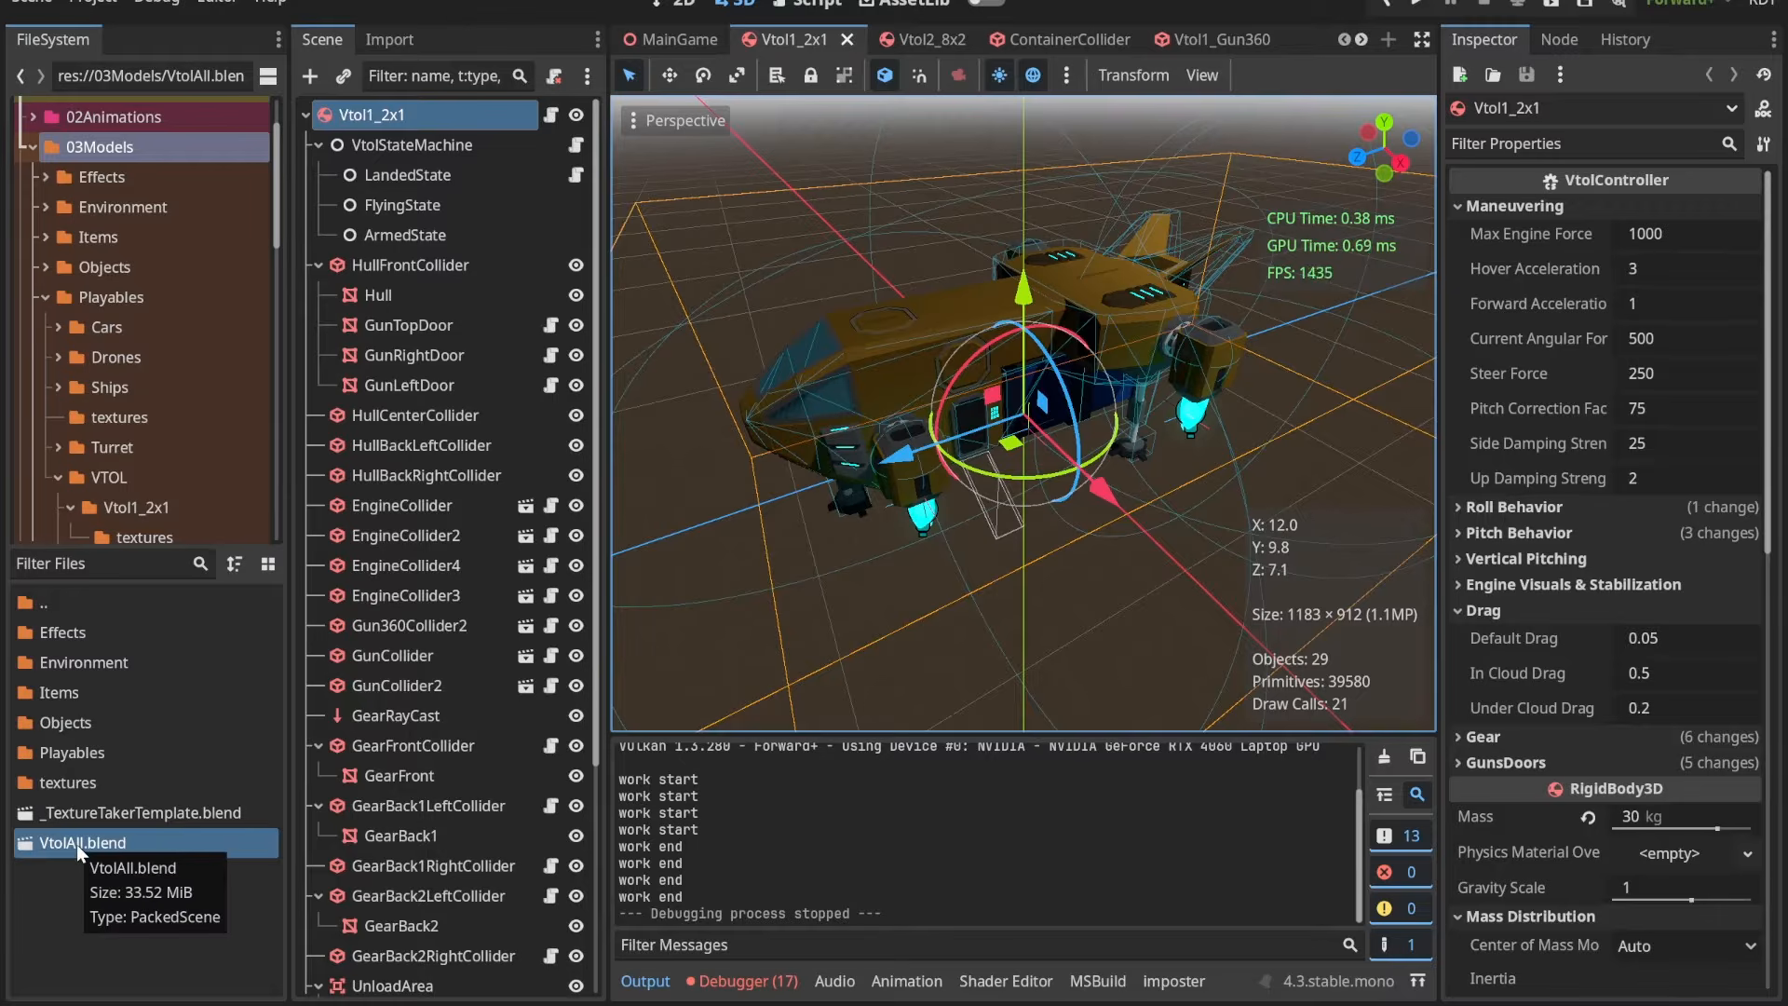
scroll(108, 156, up, 3)
click(104, 149)
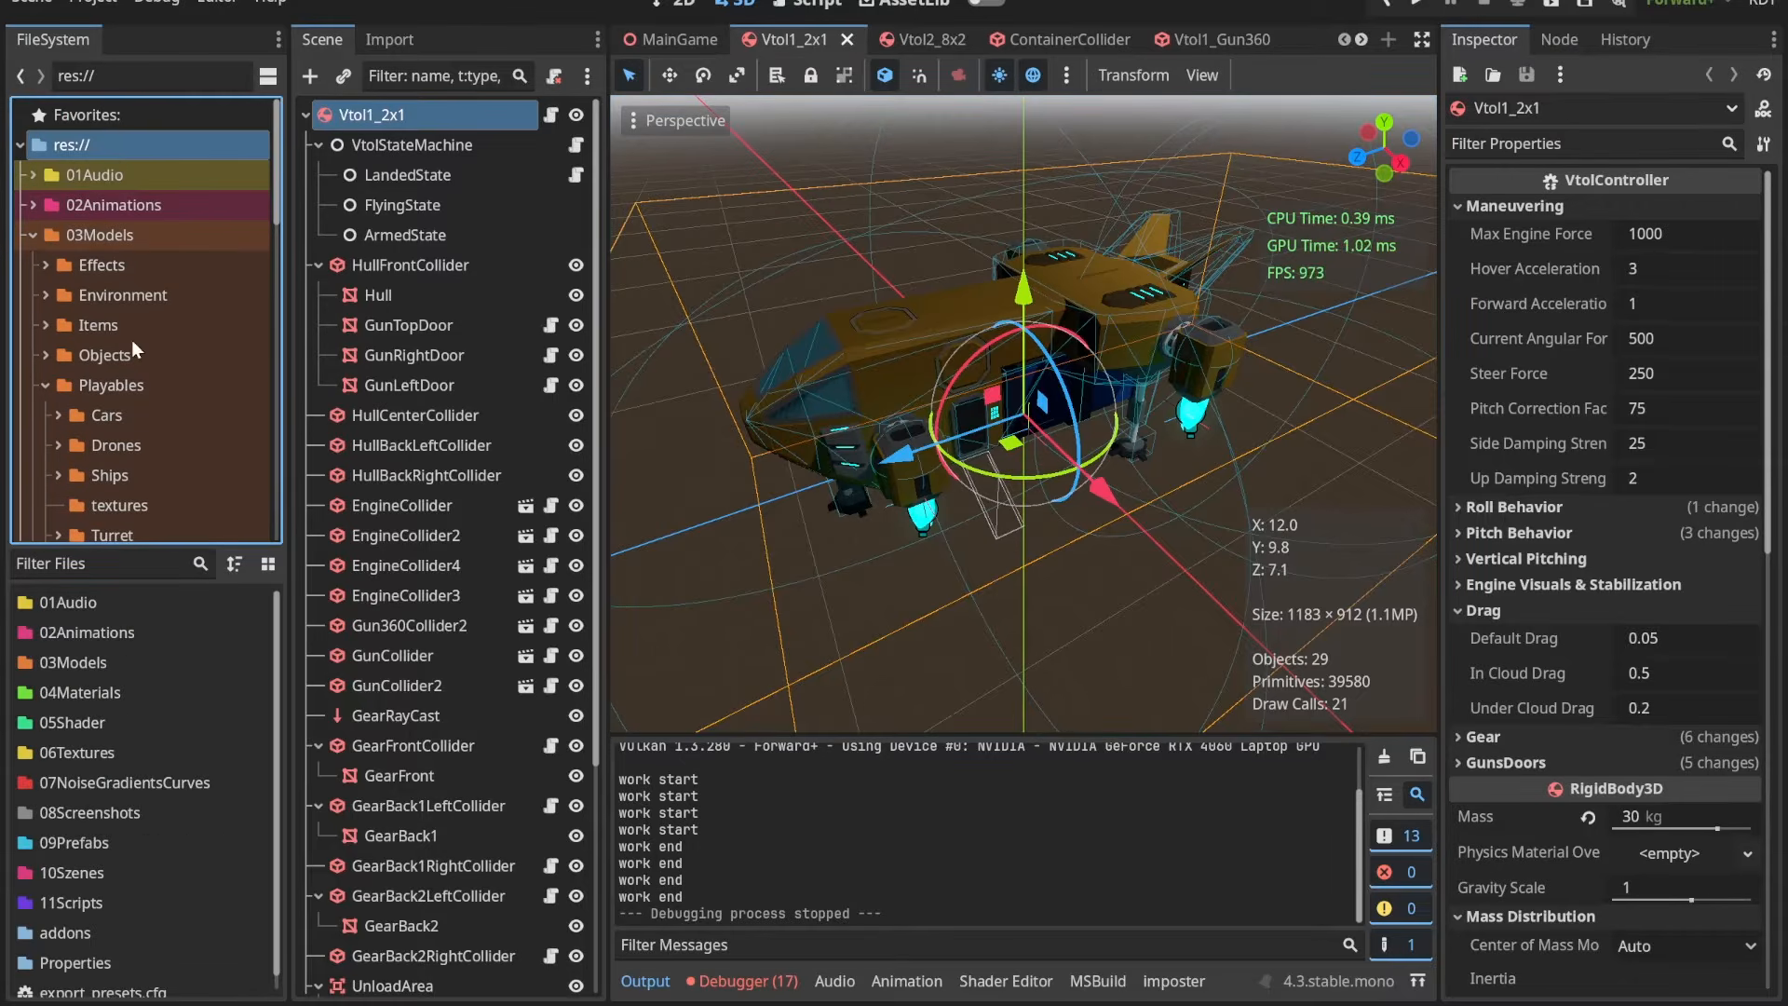
Step: Open the folder 03Models/Playables/VTOL/Vtol1_2x1 and find the model files at its end
click(100, 666)
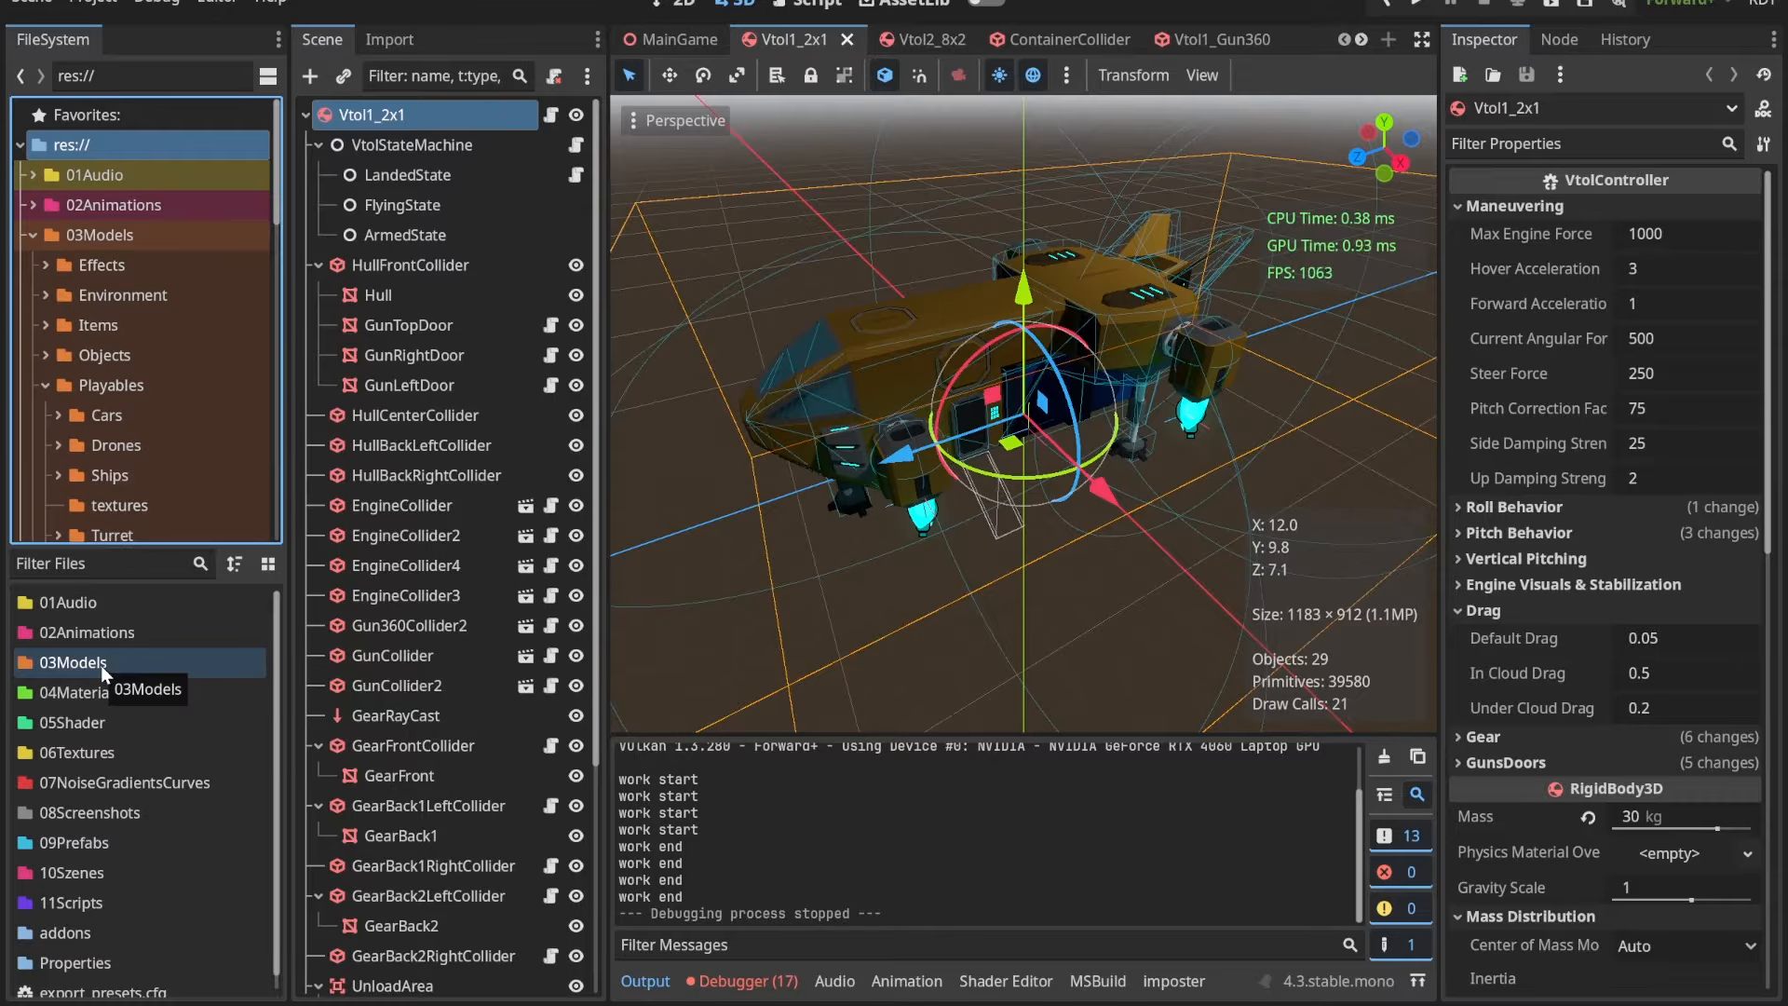
double_click(100, 665)
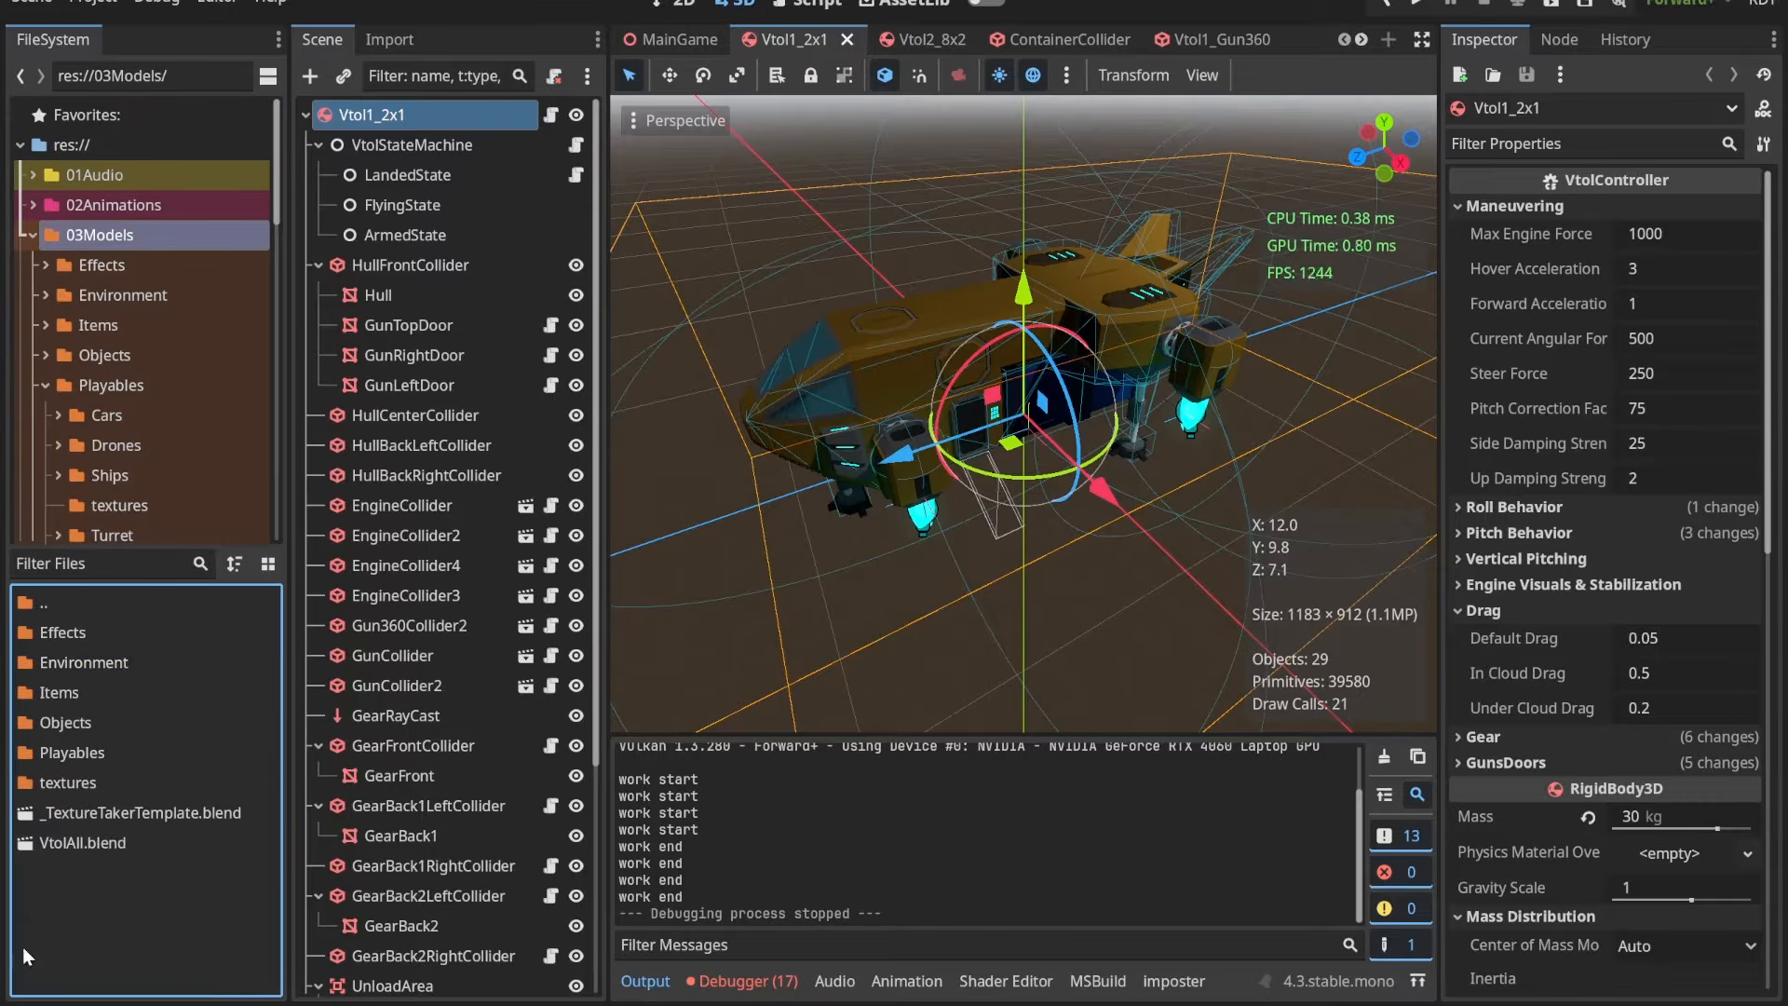
double_click(86, 753)
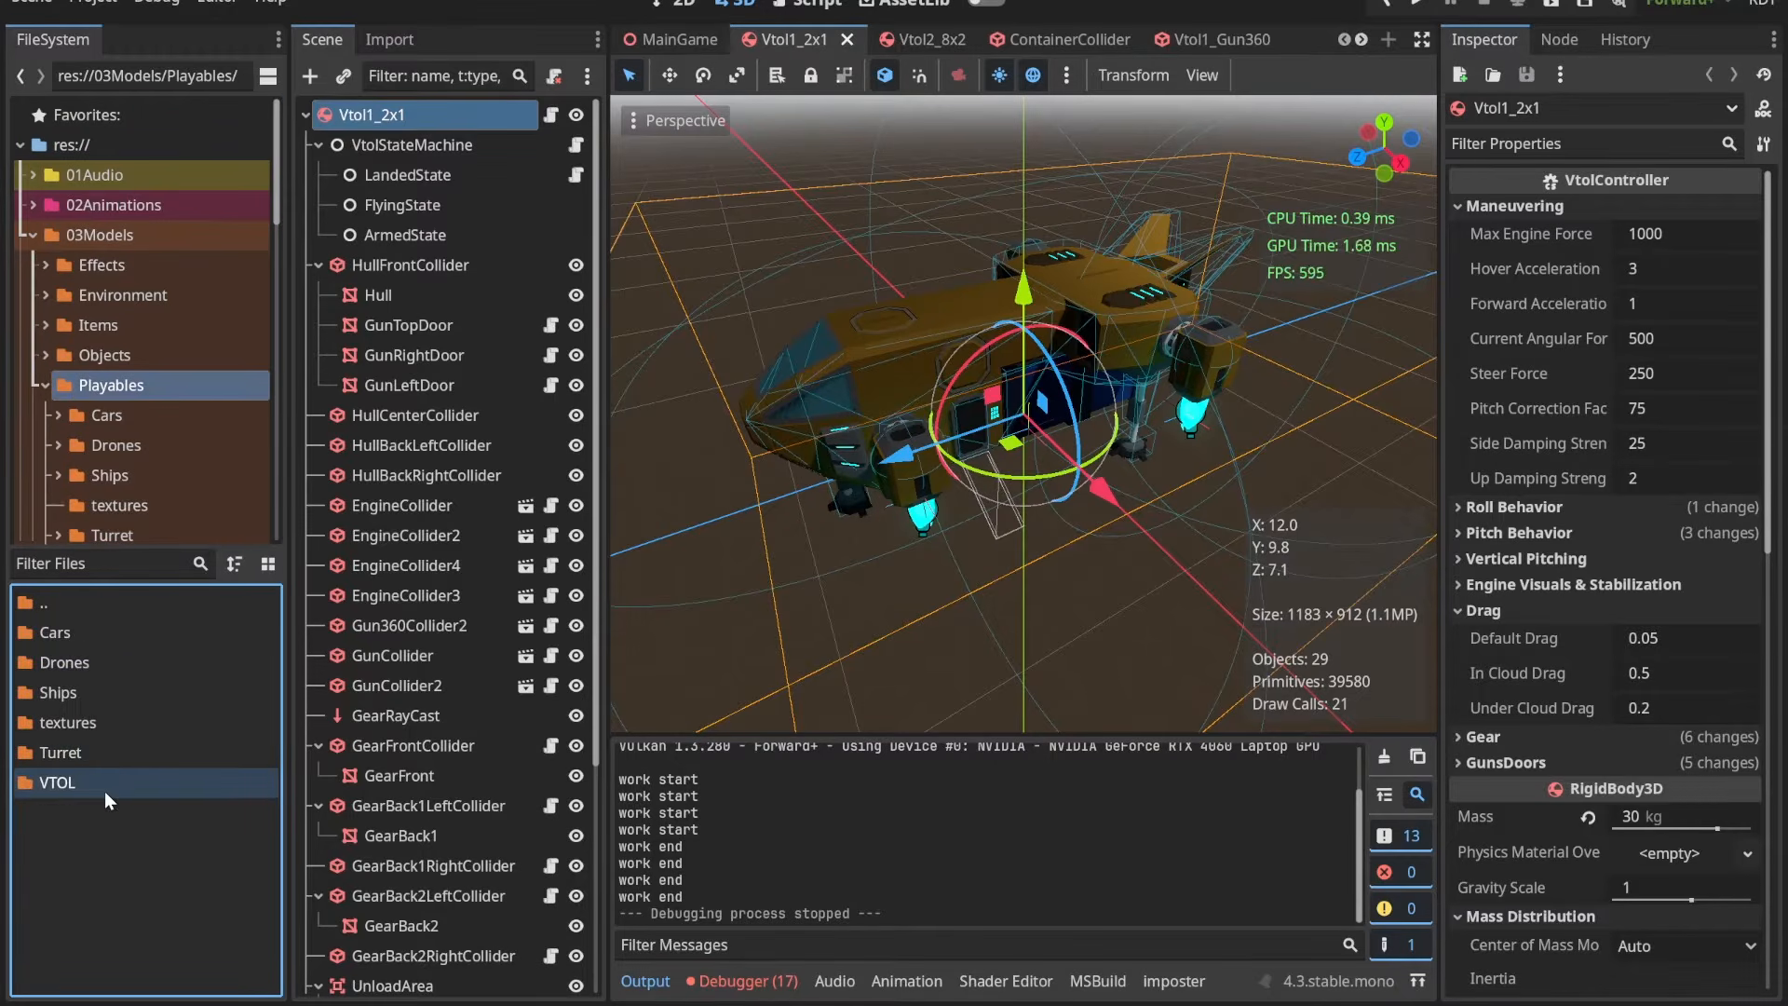
double_click(105, 791)
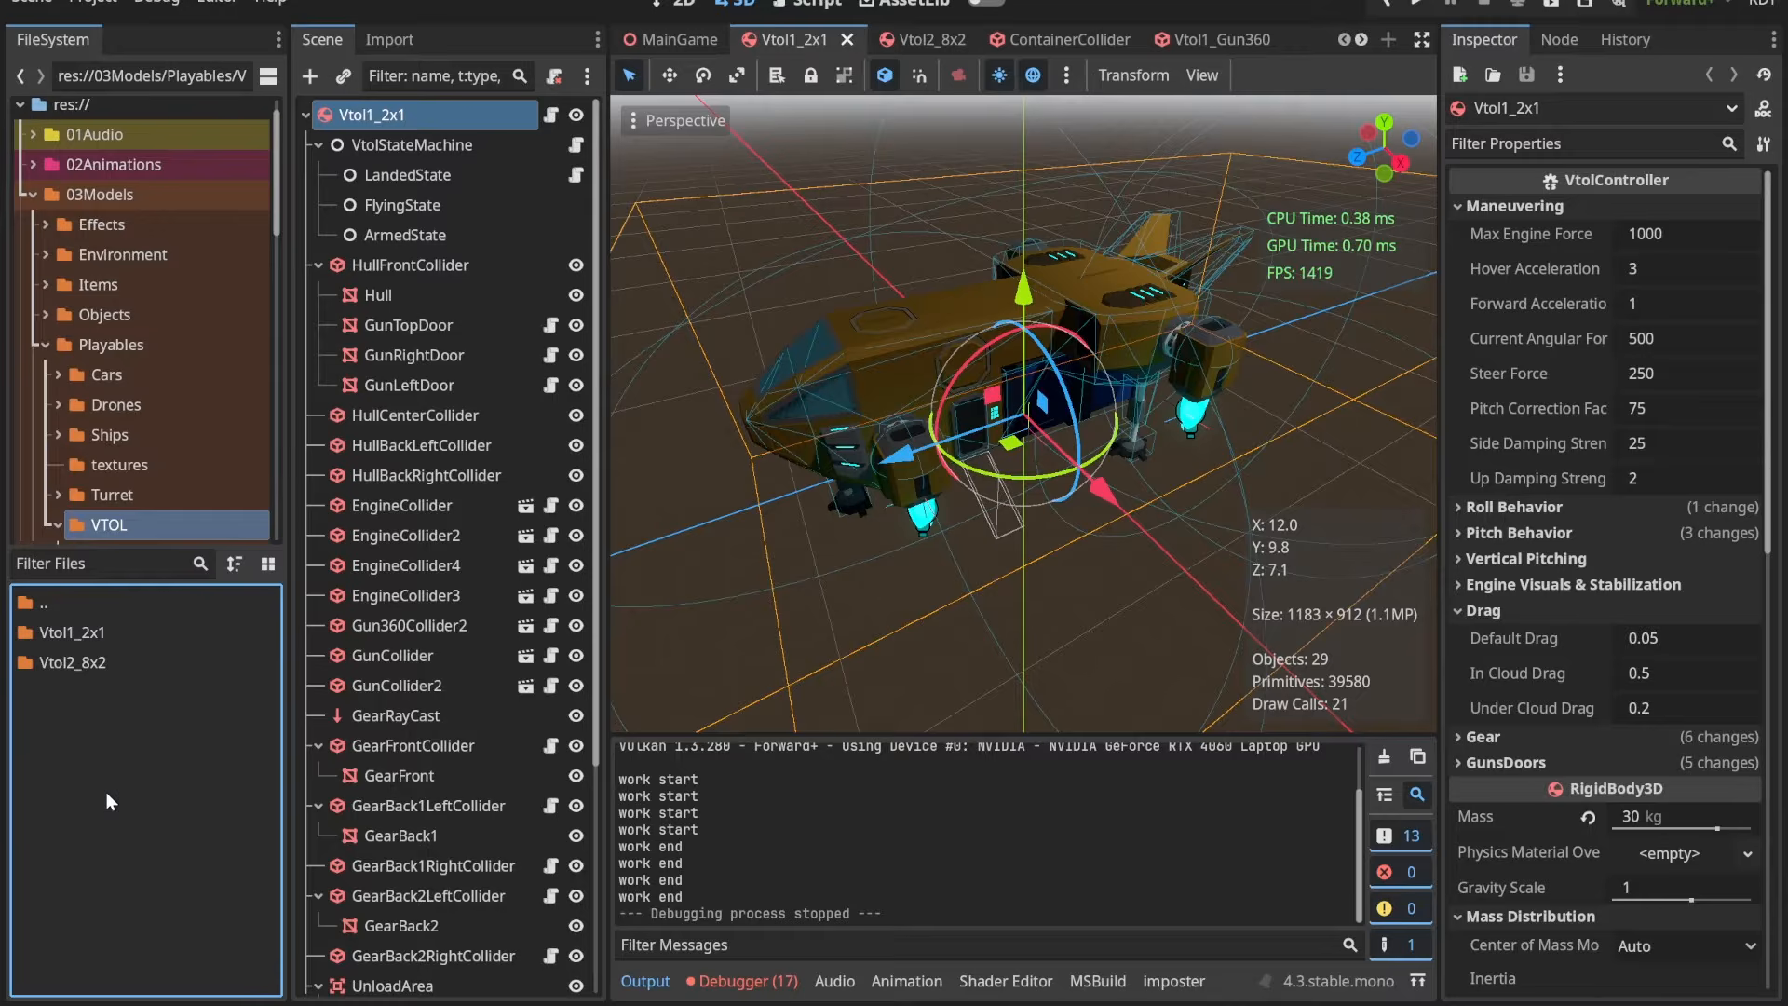
click(95, 638)
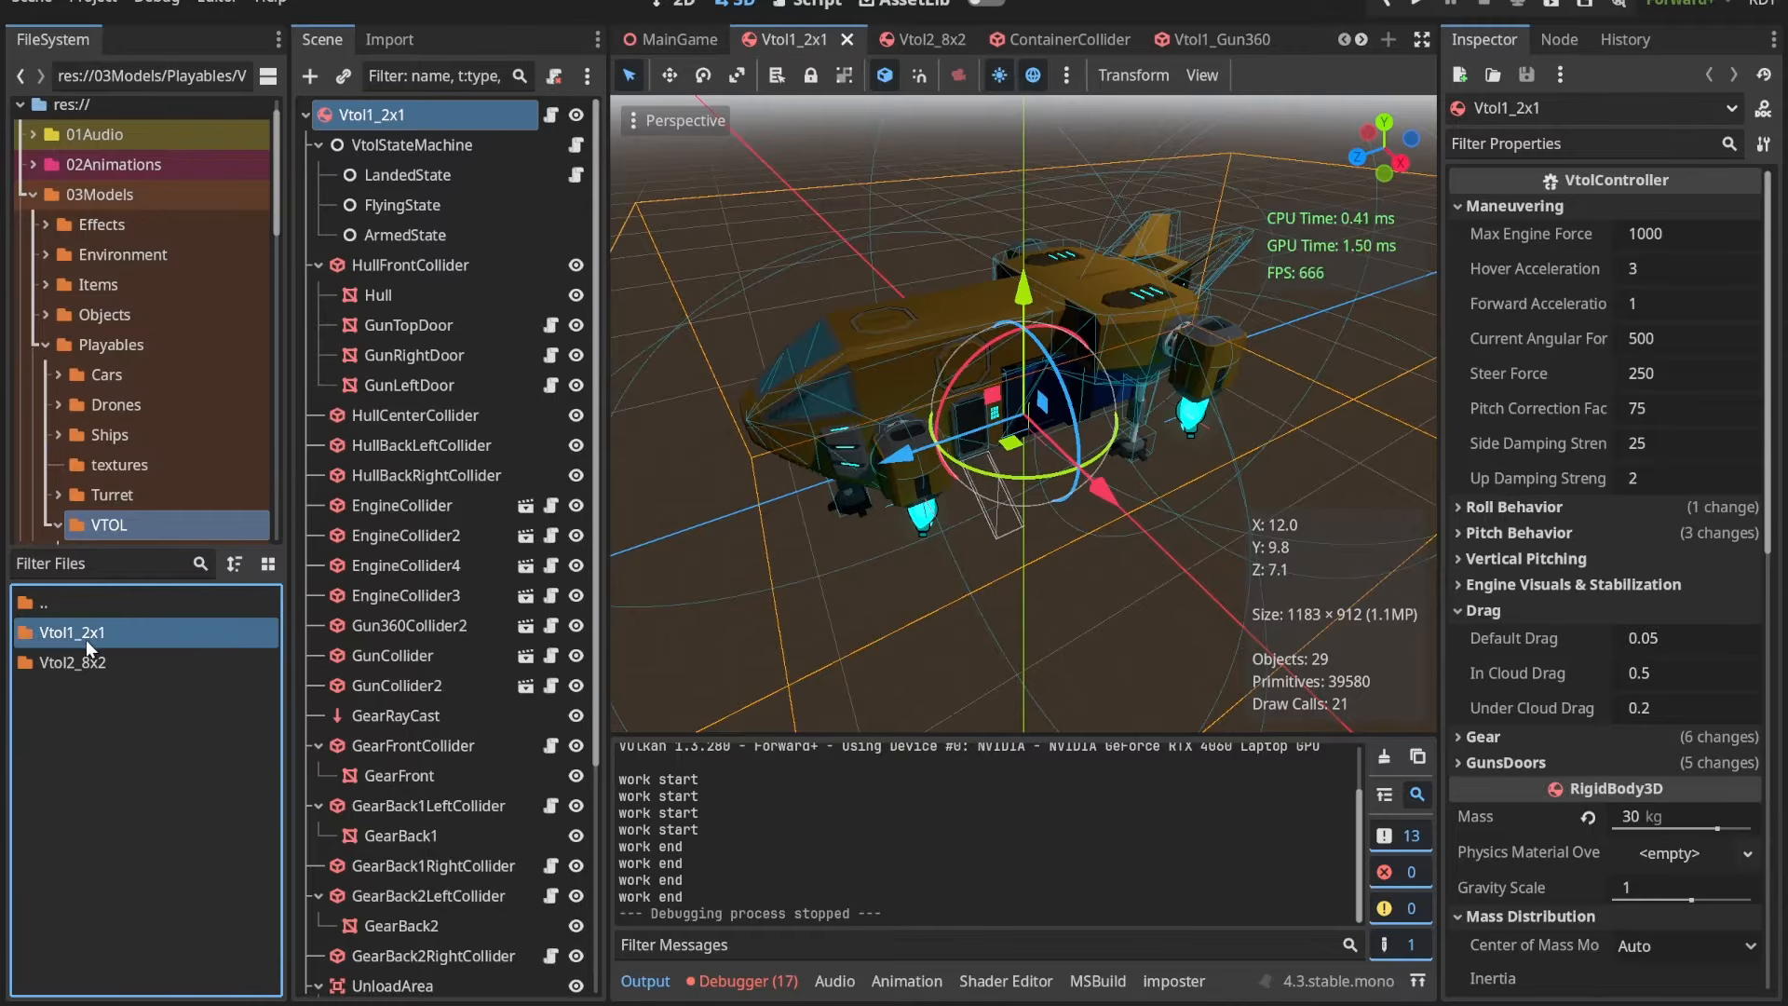
double_click(114, 642)
scroll(131, 875, down, 5)
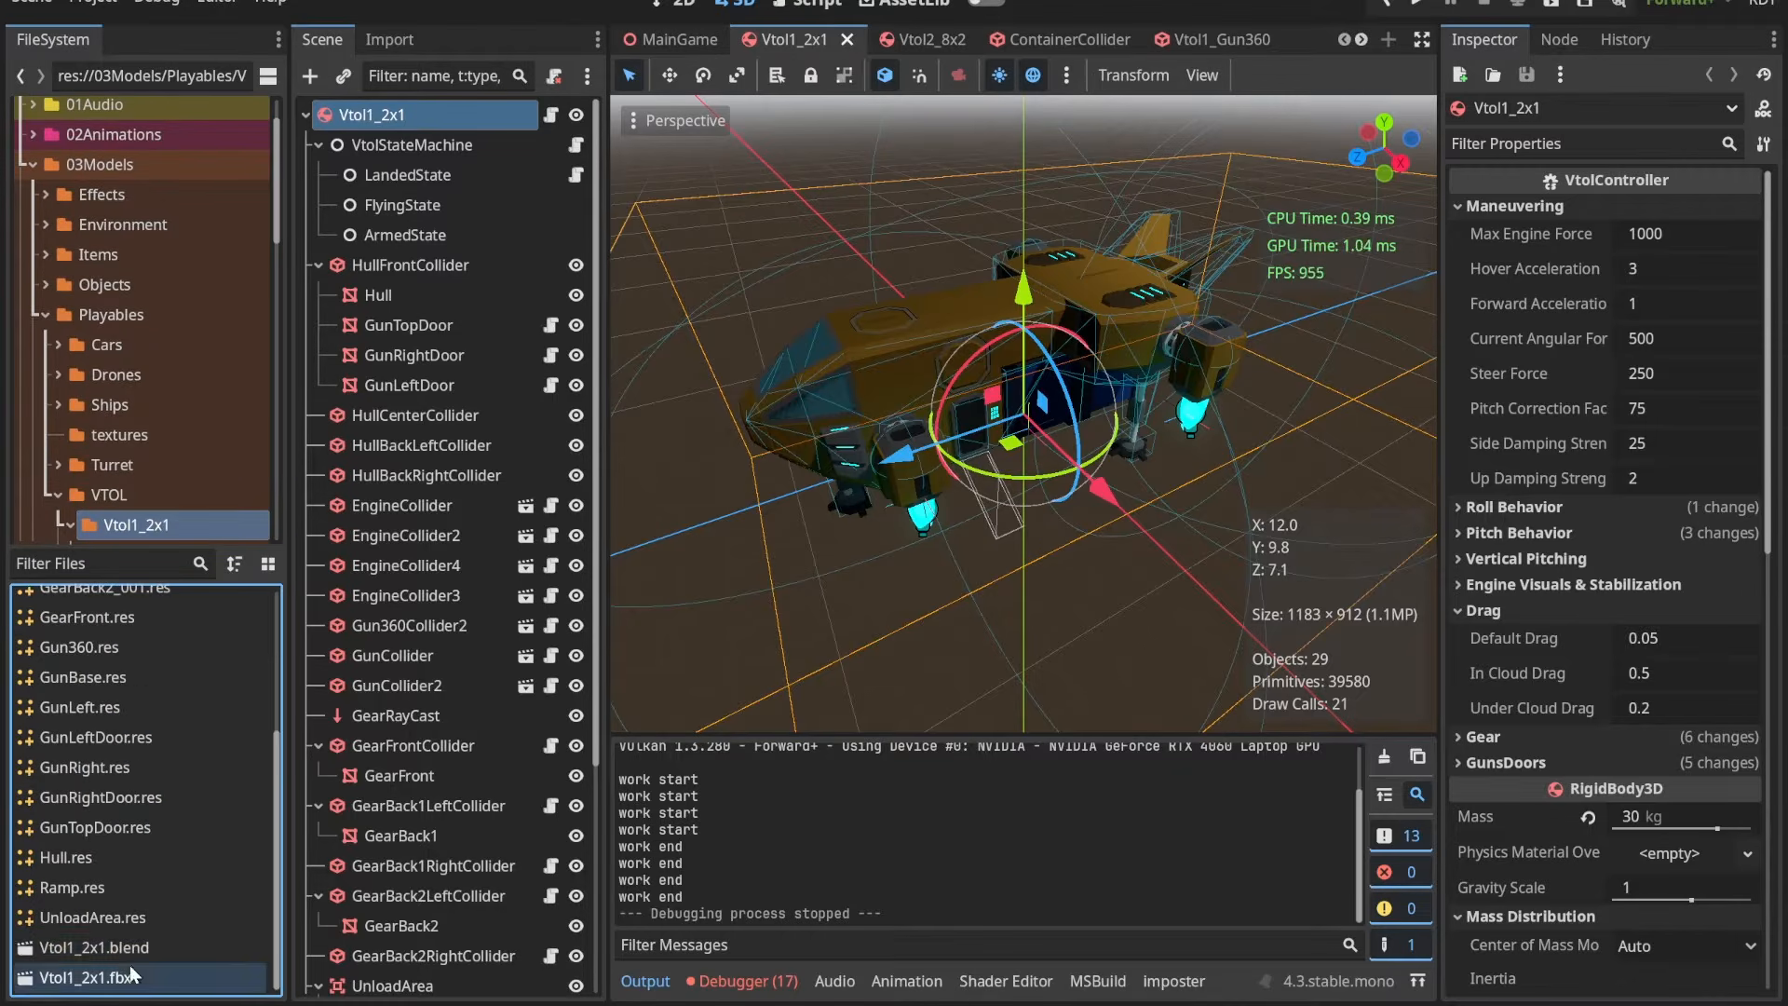
Step: Open Vtol1_2x1.blend from the project files in Blender
click(151, 945)
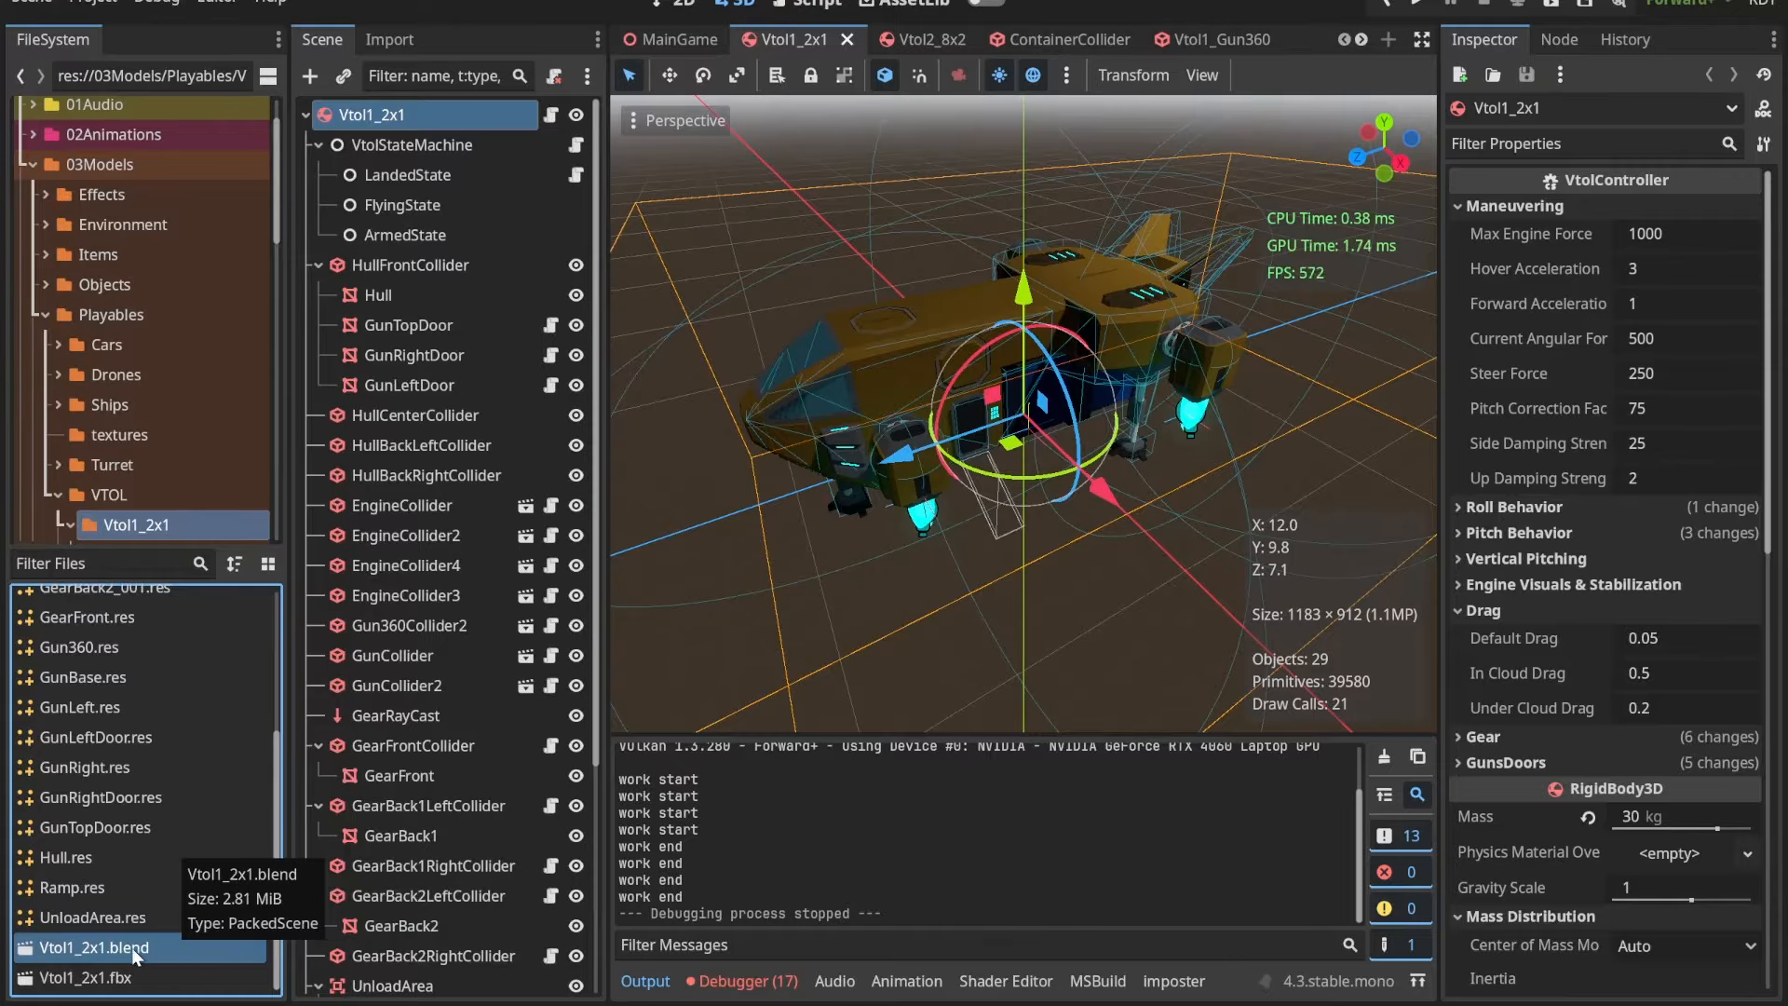
right_click(131, 948)
click(250, 966)
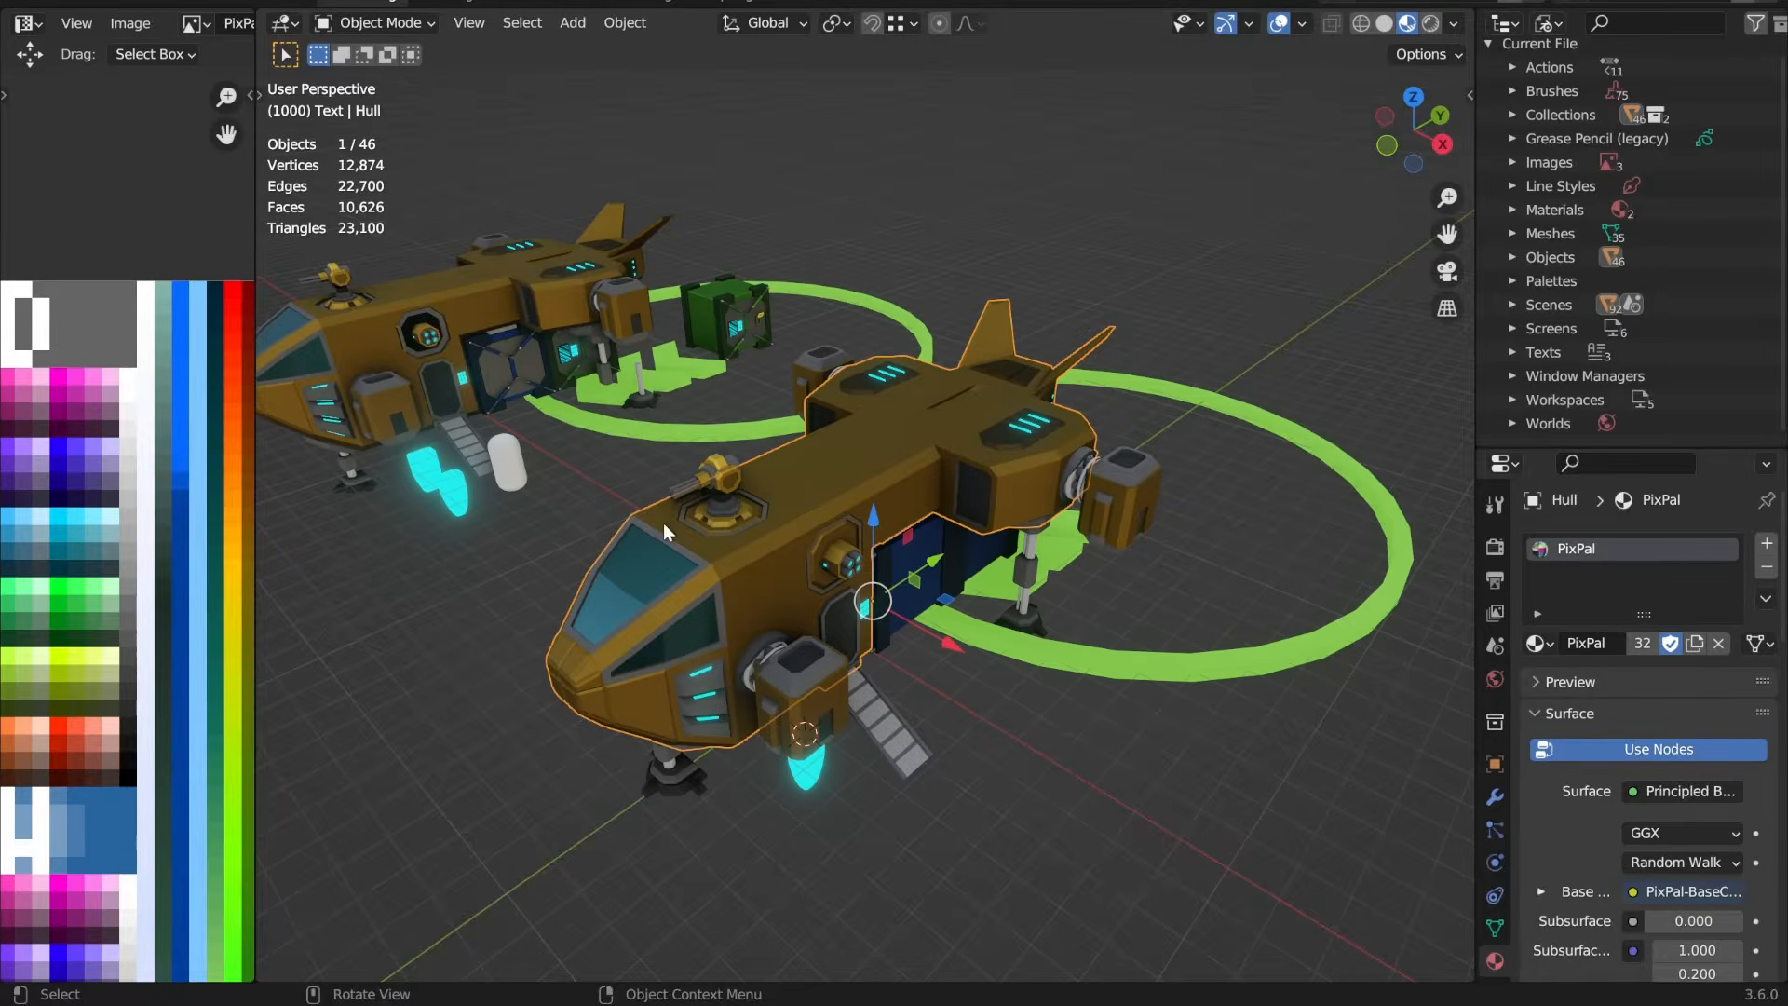
Step: Examine the mesh of the detailed brown VTOL's hull zzz.021 in Edit Mode, then return to Object Mode
middle_drag(663, 523, 813, 543)
click(424, 316)
key(KP_Decimal)
scroll(880, 517, up, 2)
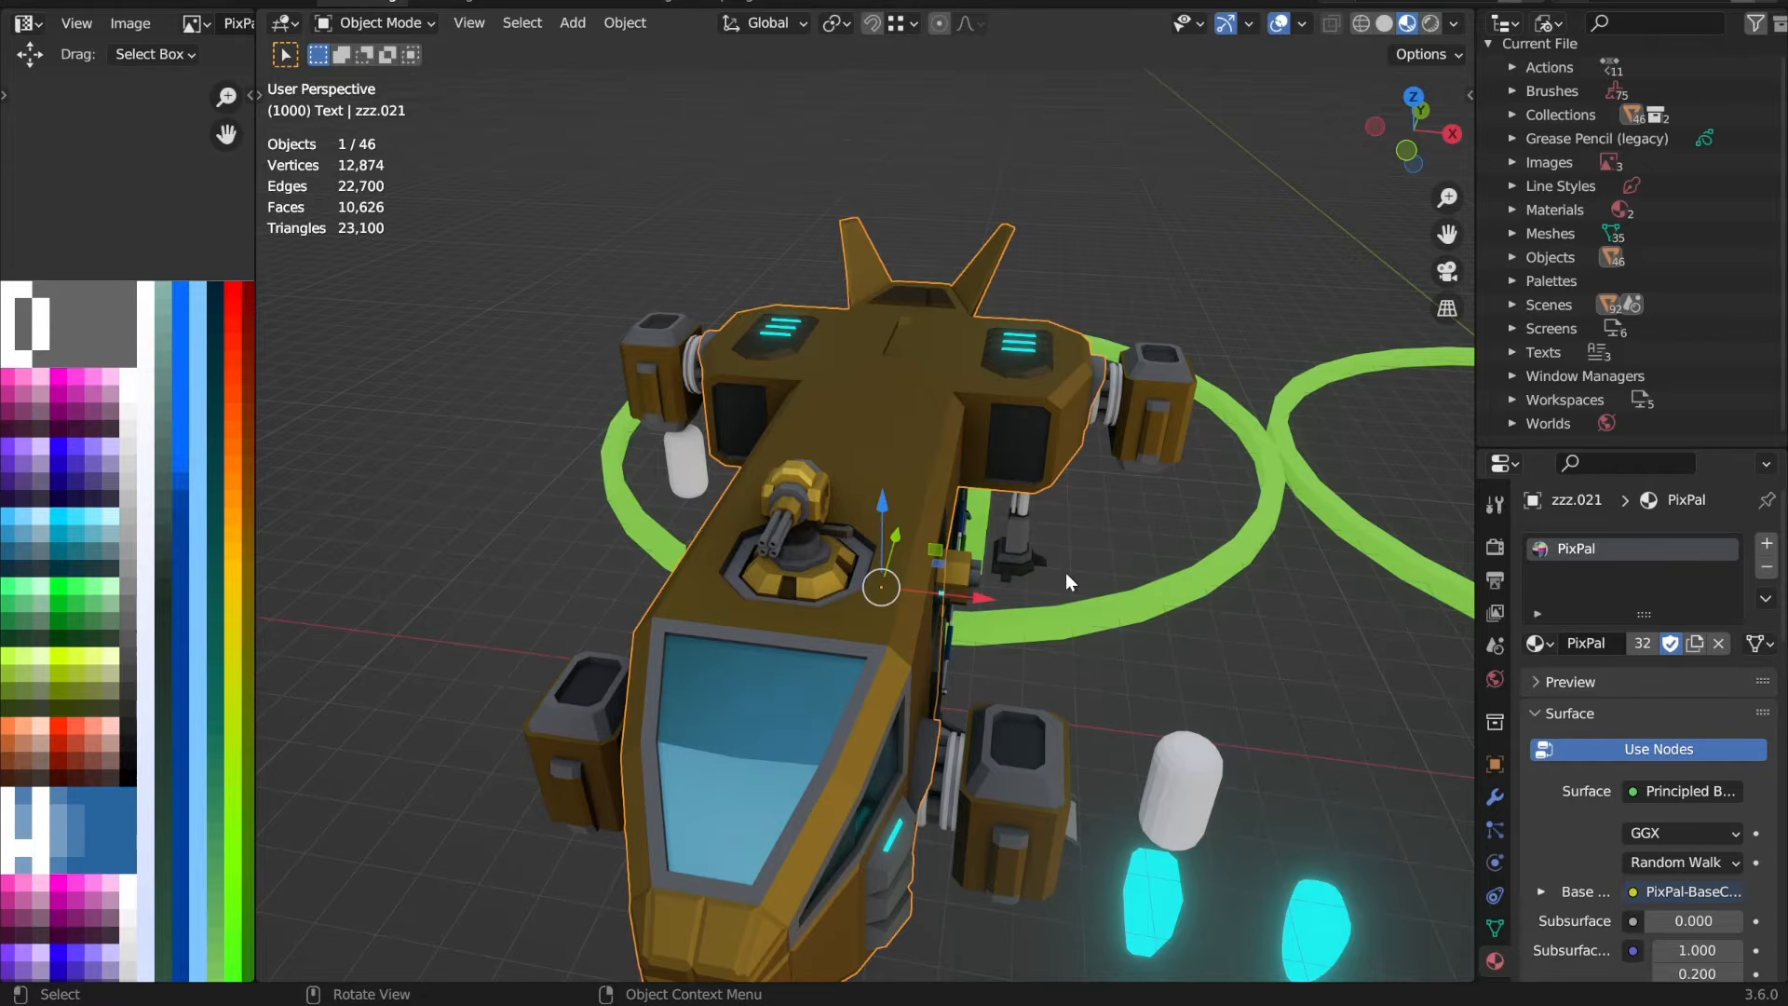
key(Tab)
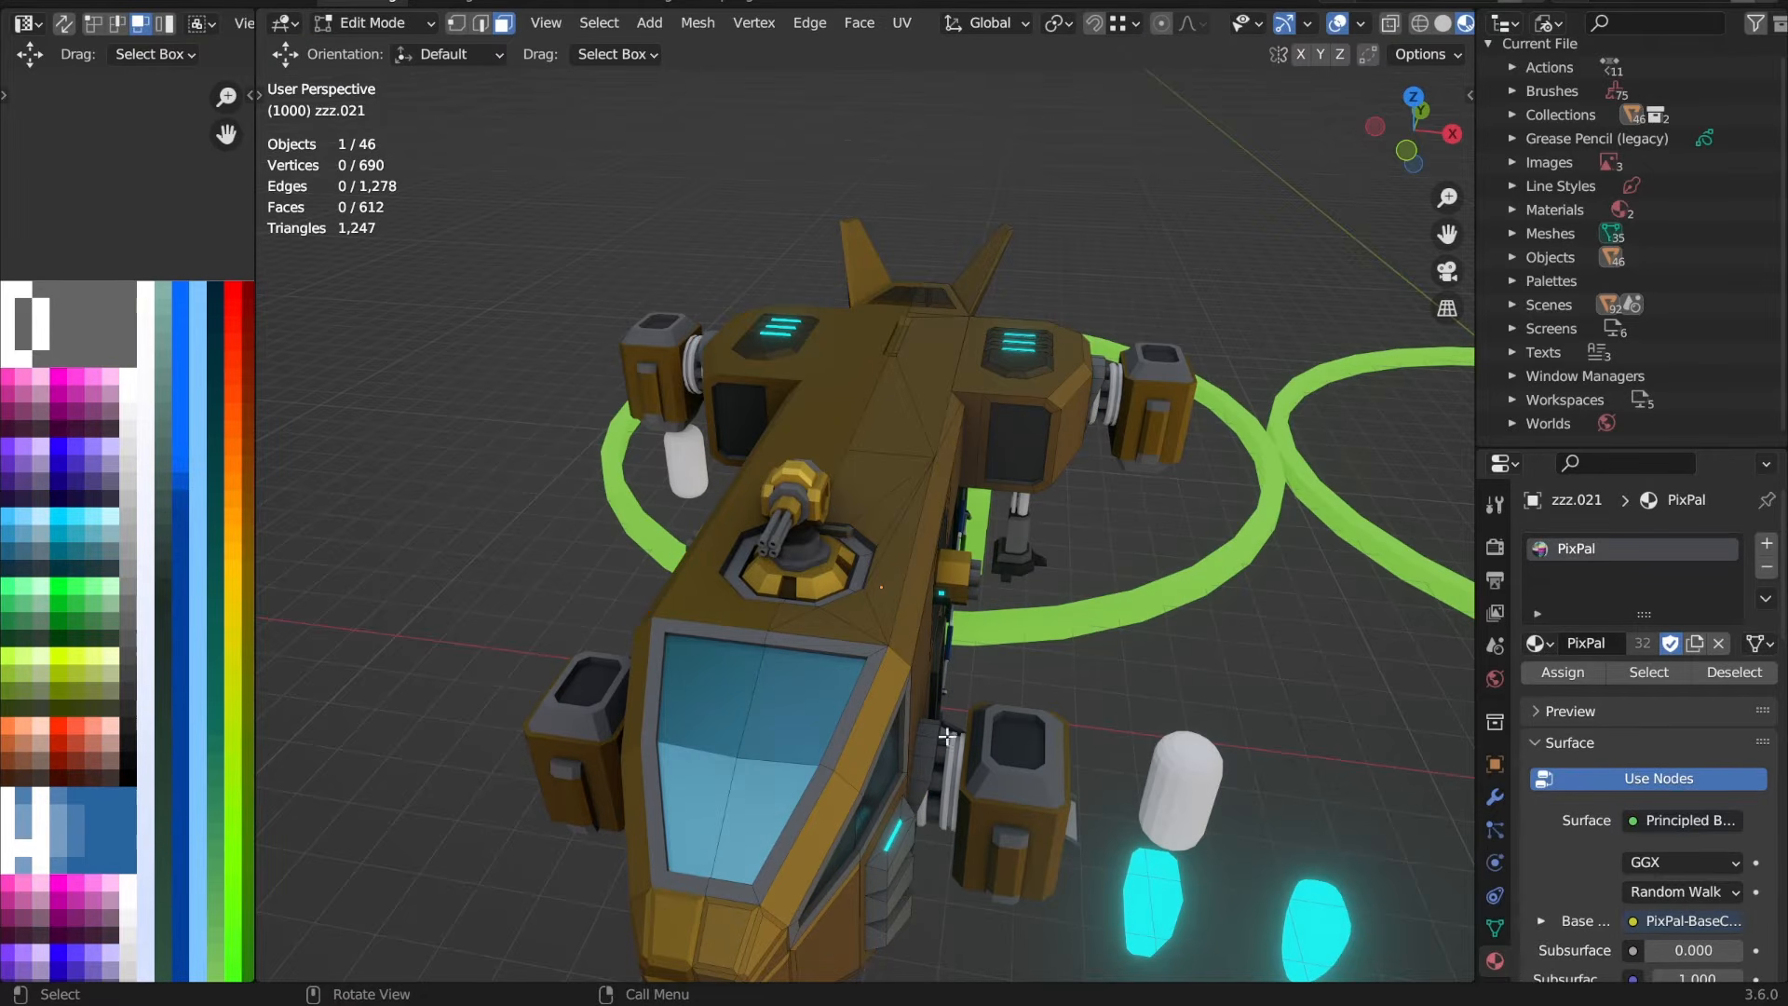
middle_drag(1030, 742, 863, 714)
key(Tab)
scroll(826, 703, down, 4)
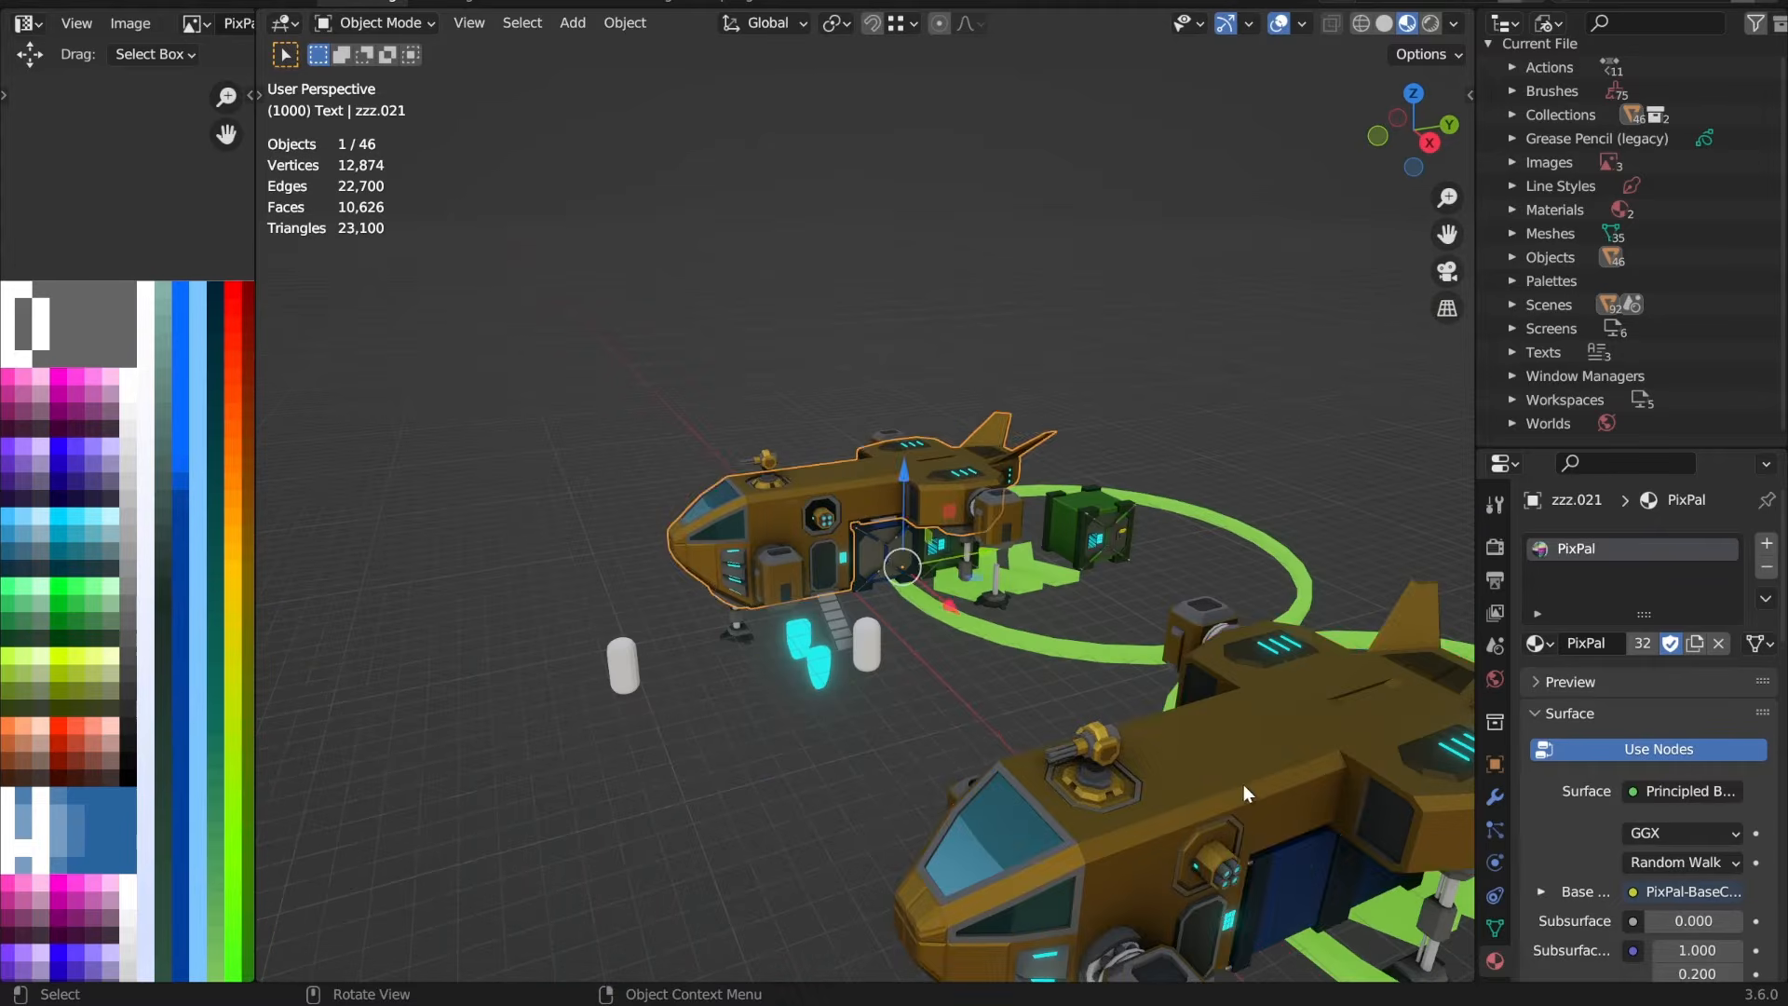
Step: Compare the simplified VTOL's Hull object with the detailed VTOL's side door and gun port
click(1243, 783)
key(KP_Decimal)
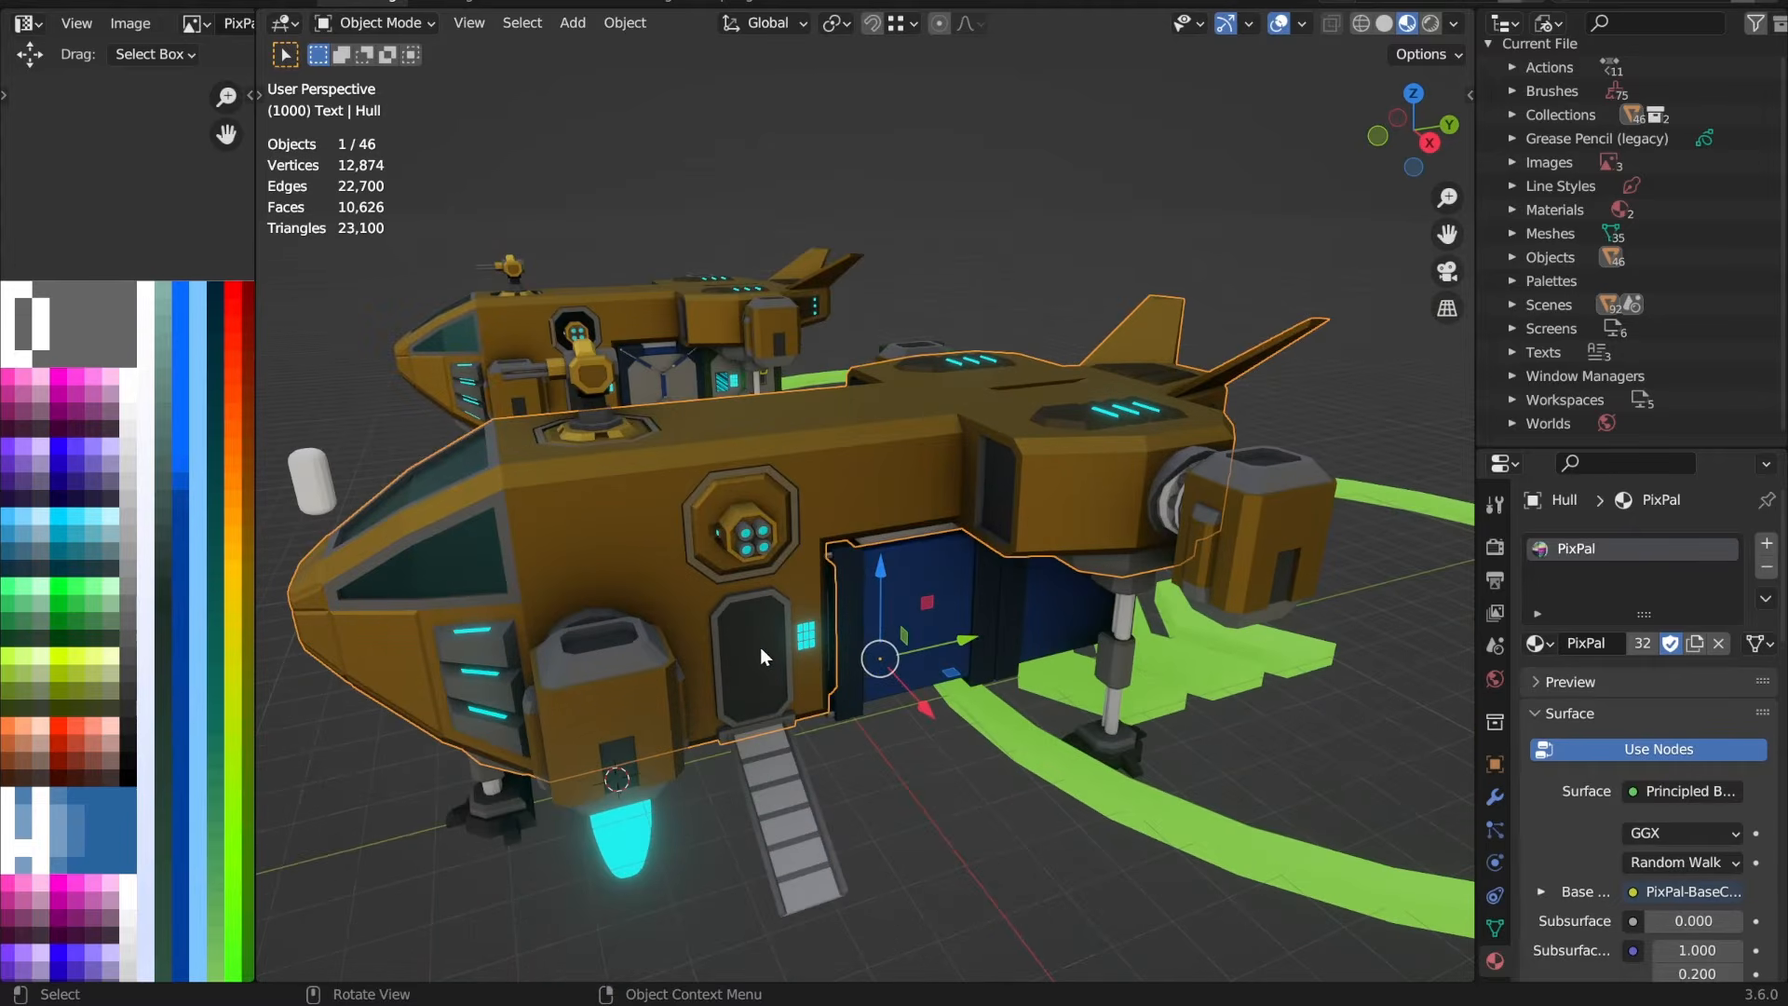
middle_drag(775, 640, 777, 662)
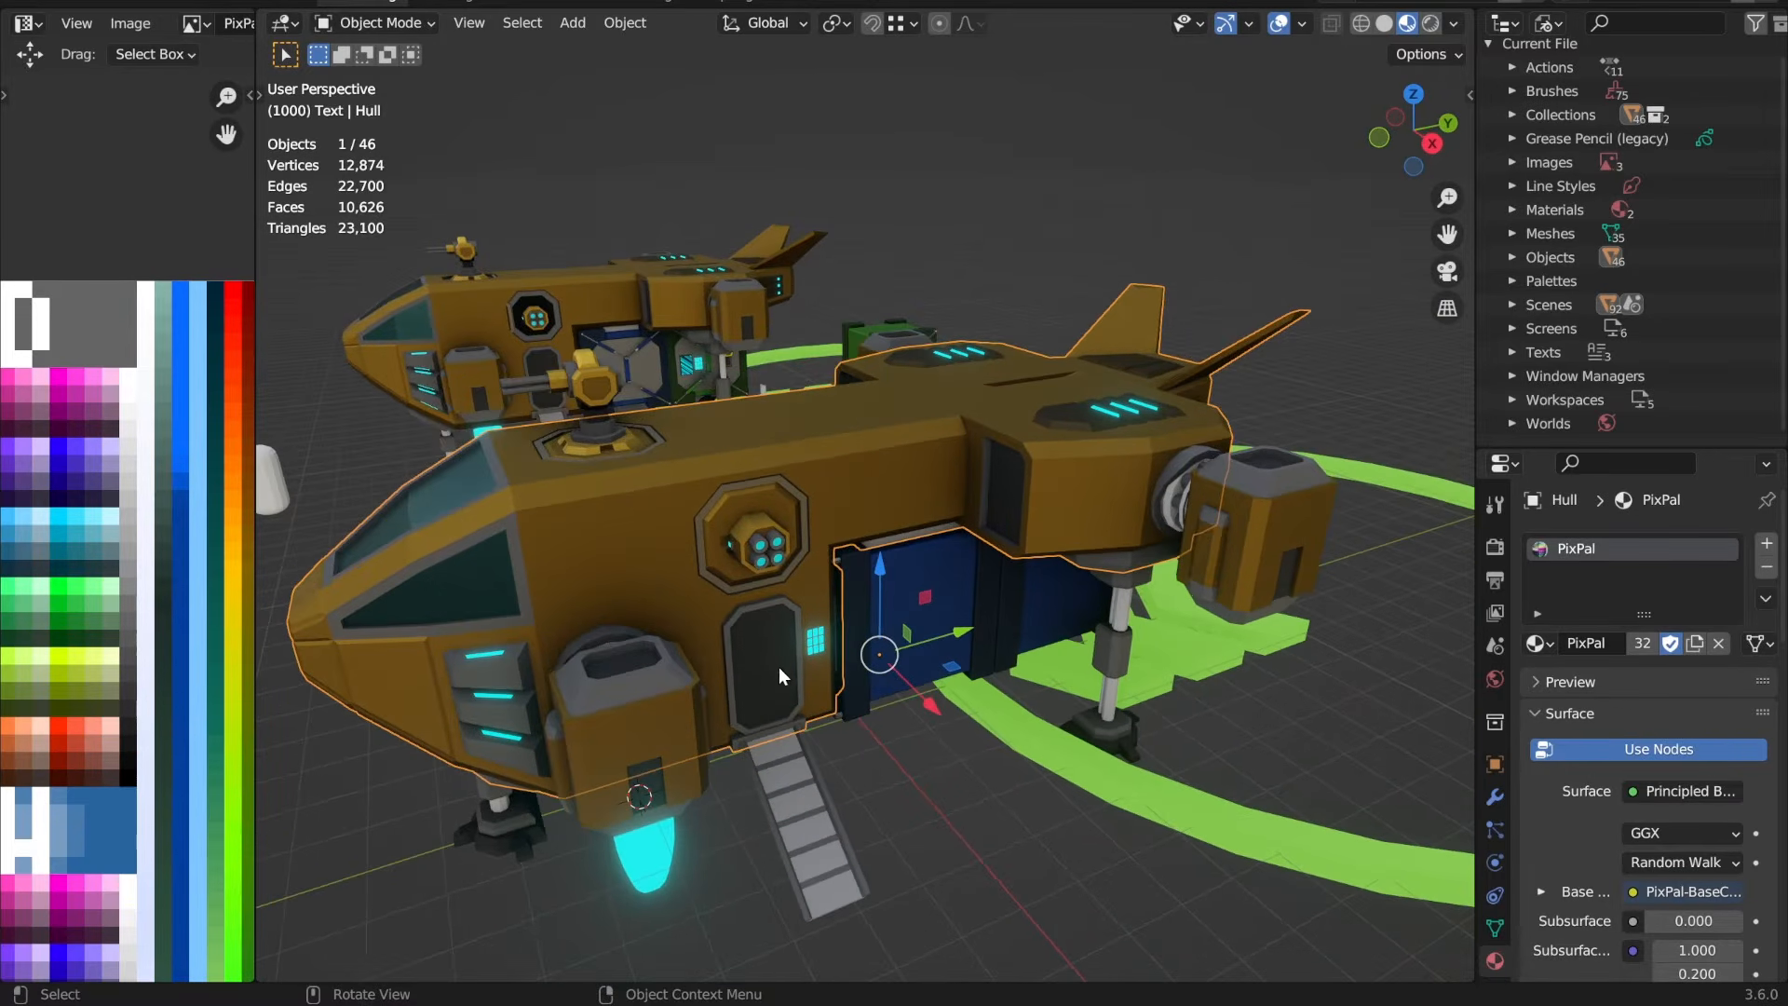
click(542, 365)
key(KP_Decimal)
scroll(817, 504, down, 4)
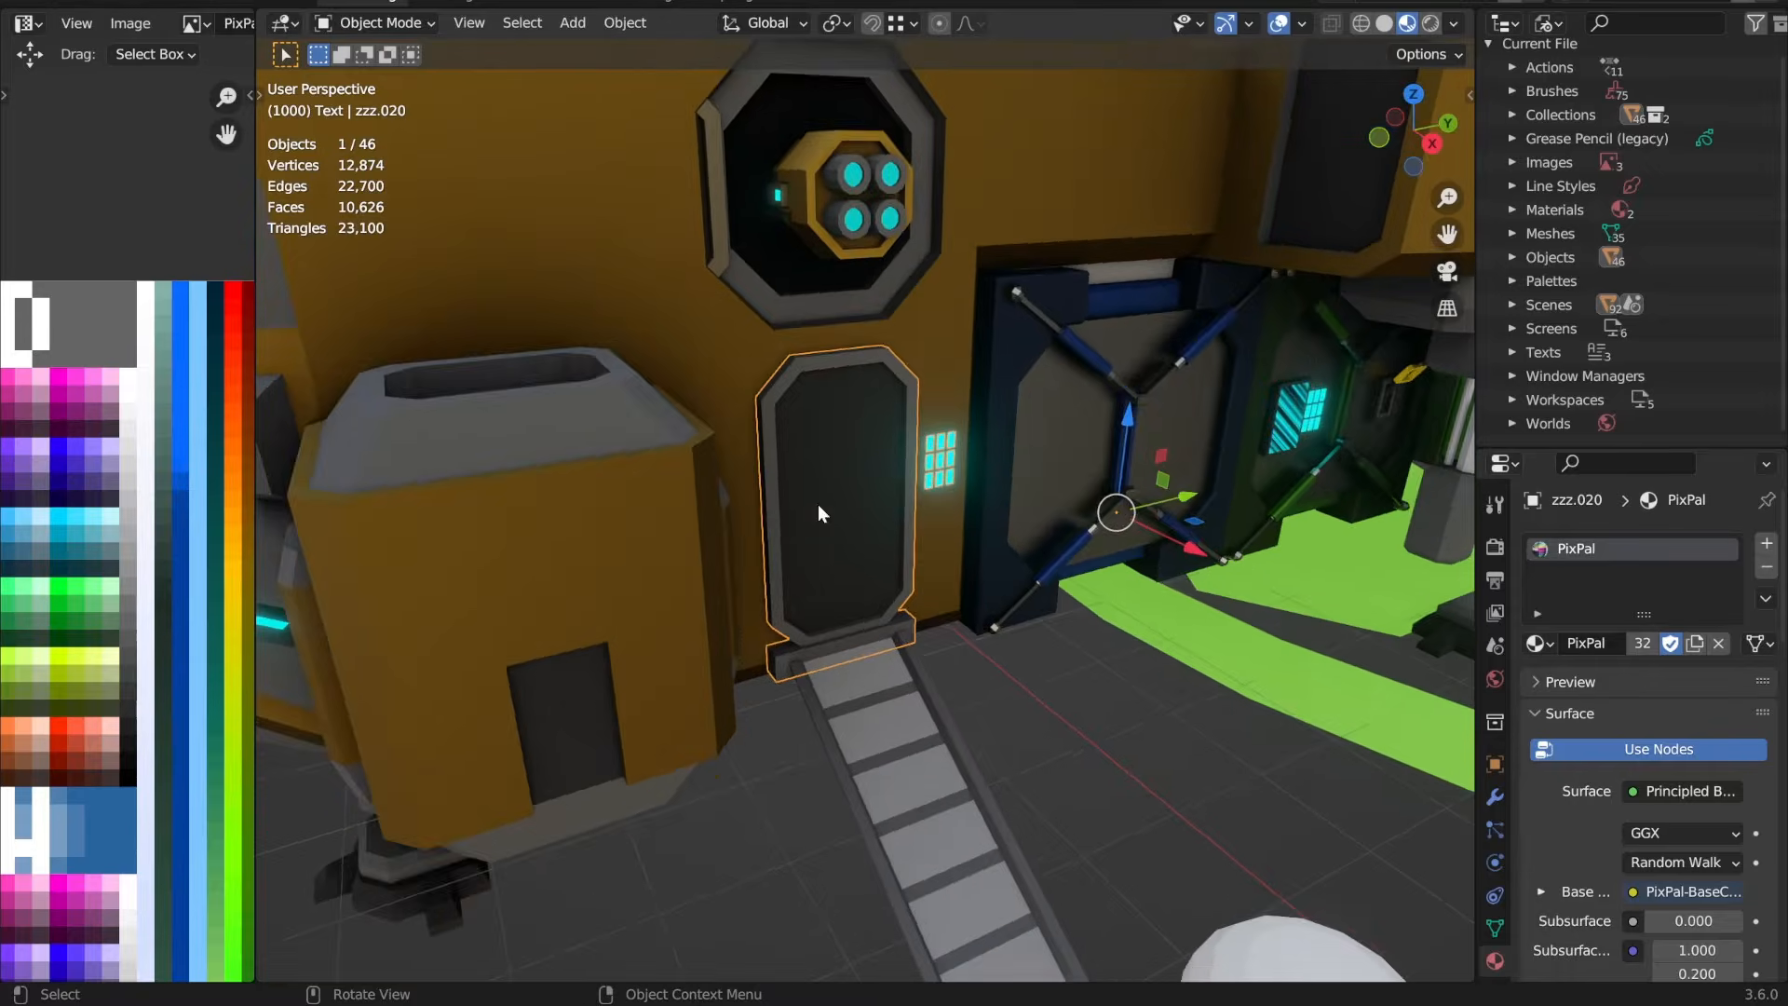
middle_drag(927, 465, 893, 474)
scroll(893, 474, down, 4)
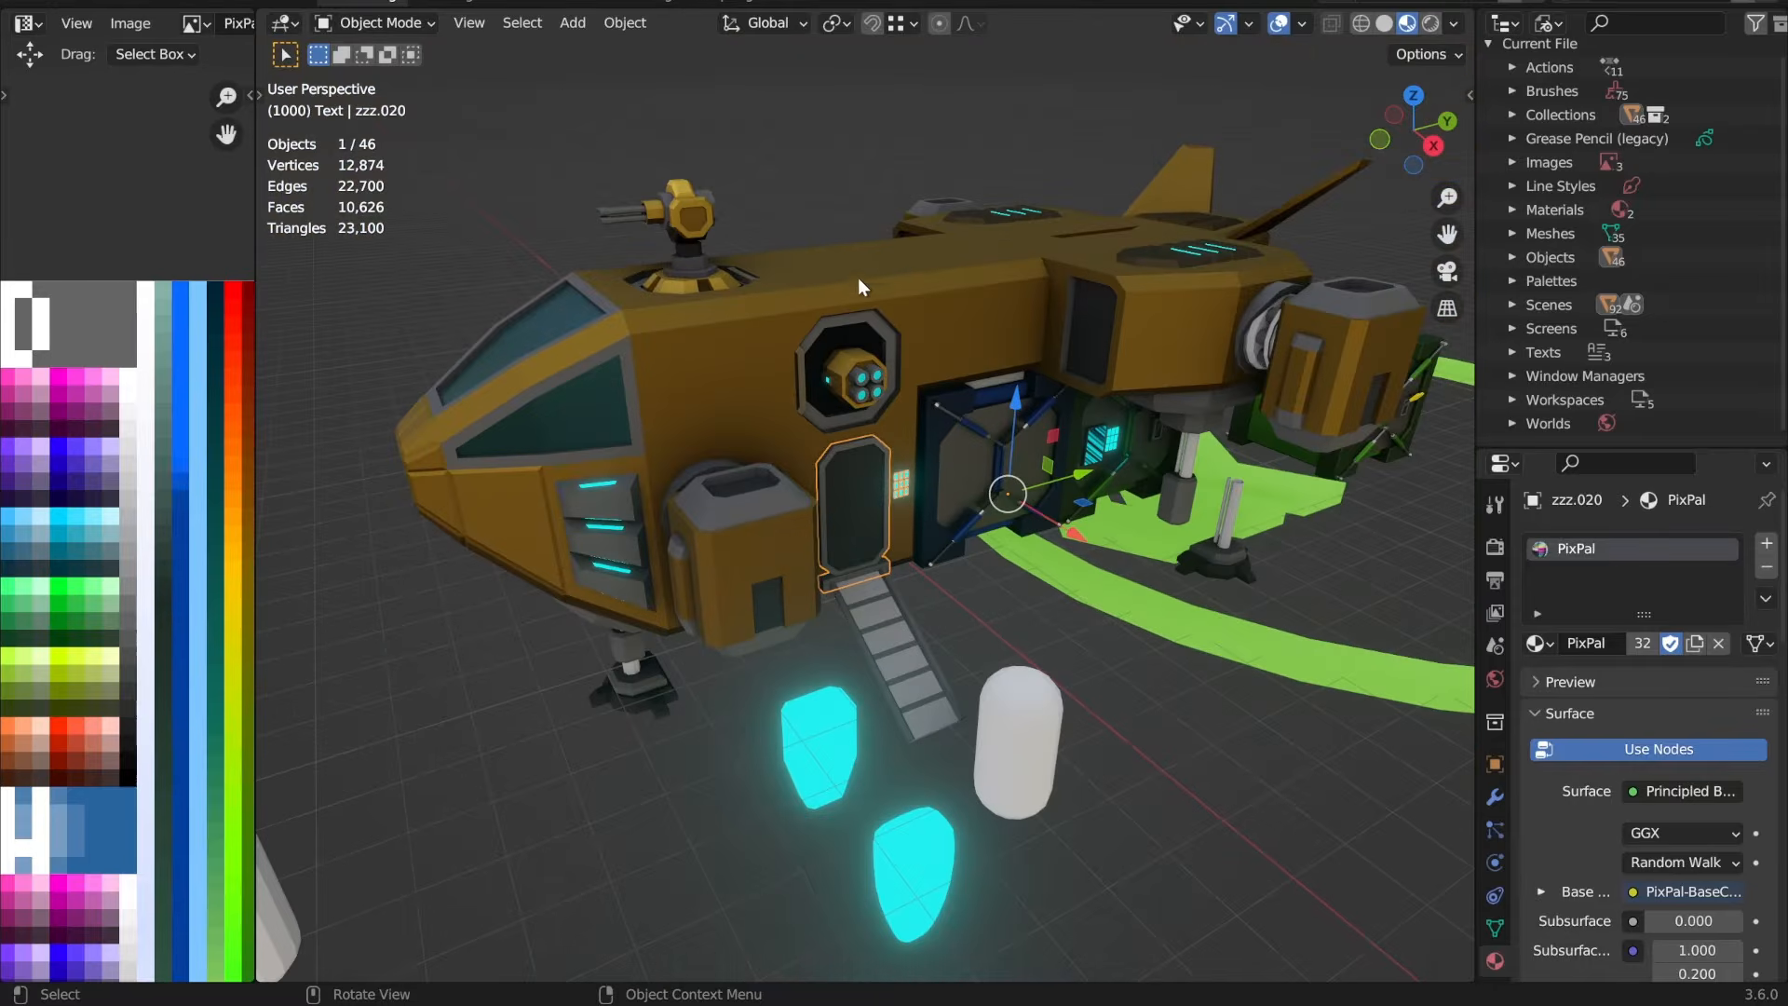
Step: Try to move the side face above the cargo opening on the detailed VTOL's hull mesh
click(730, 344)
middle_drag(815, 387, 867, 417)
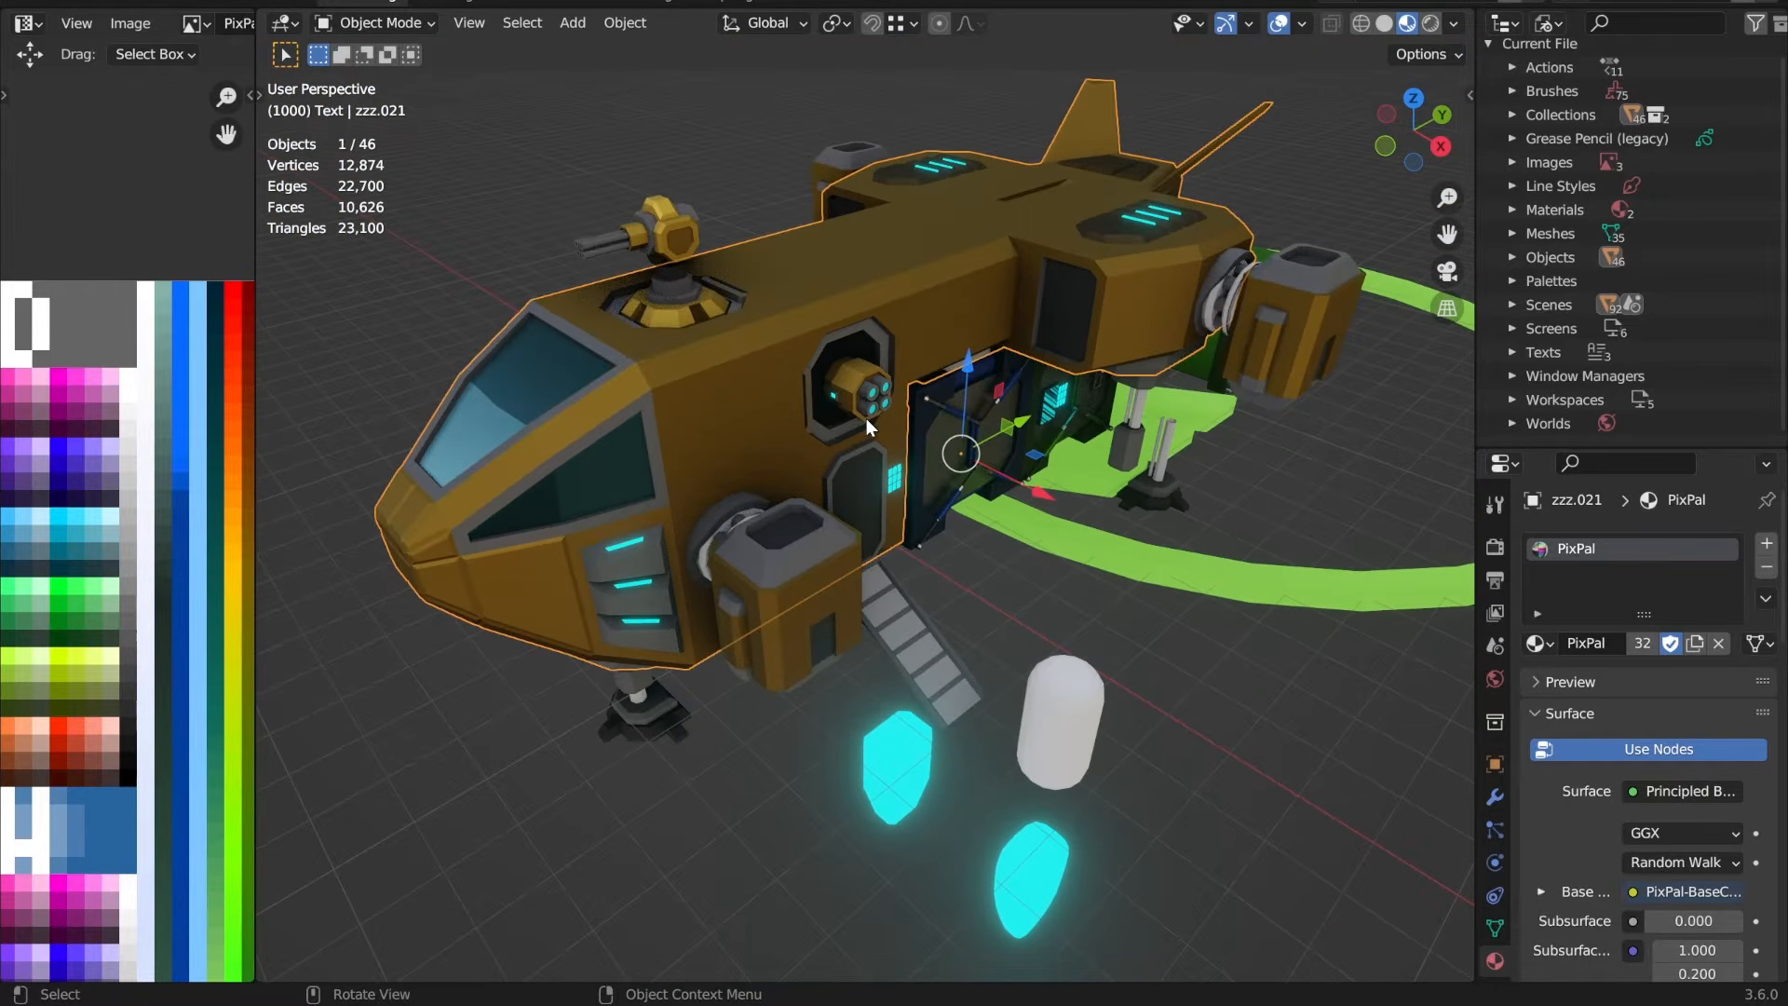
key(Tab)
click(960, 311)
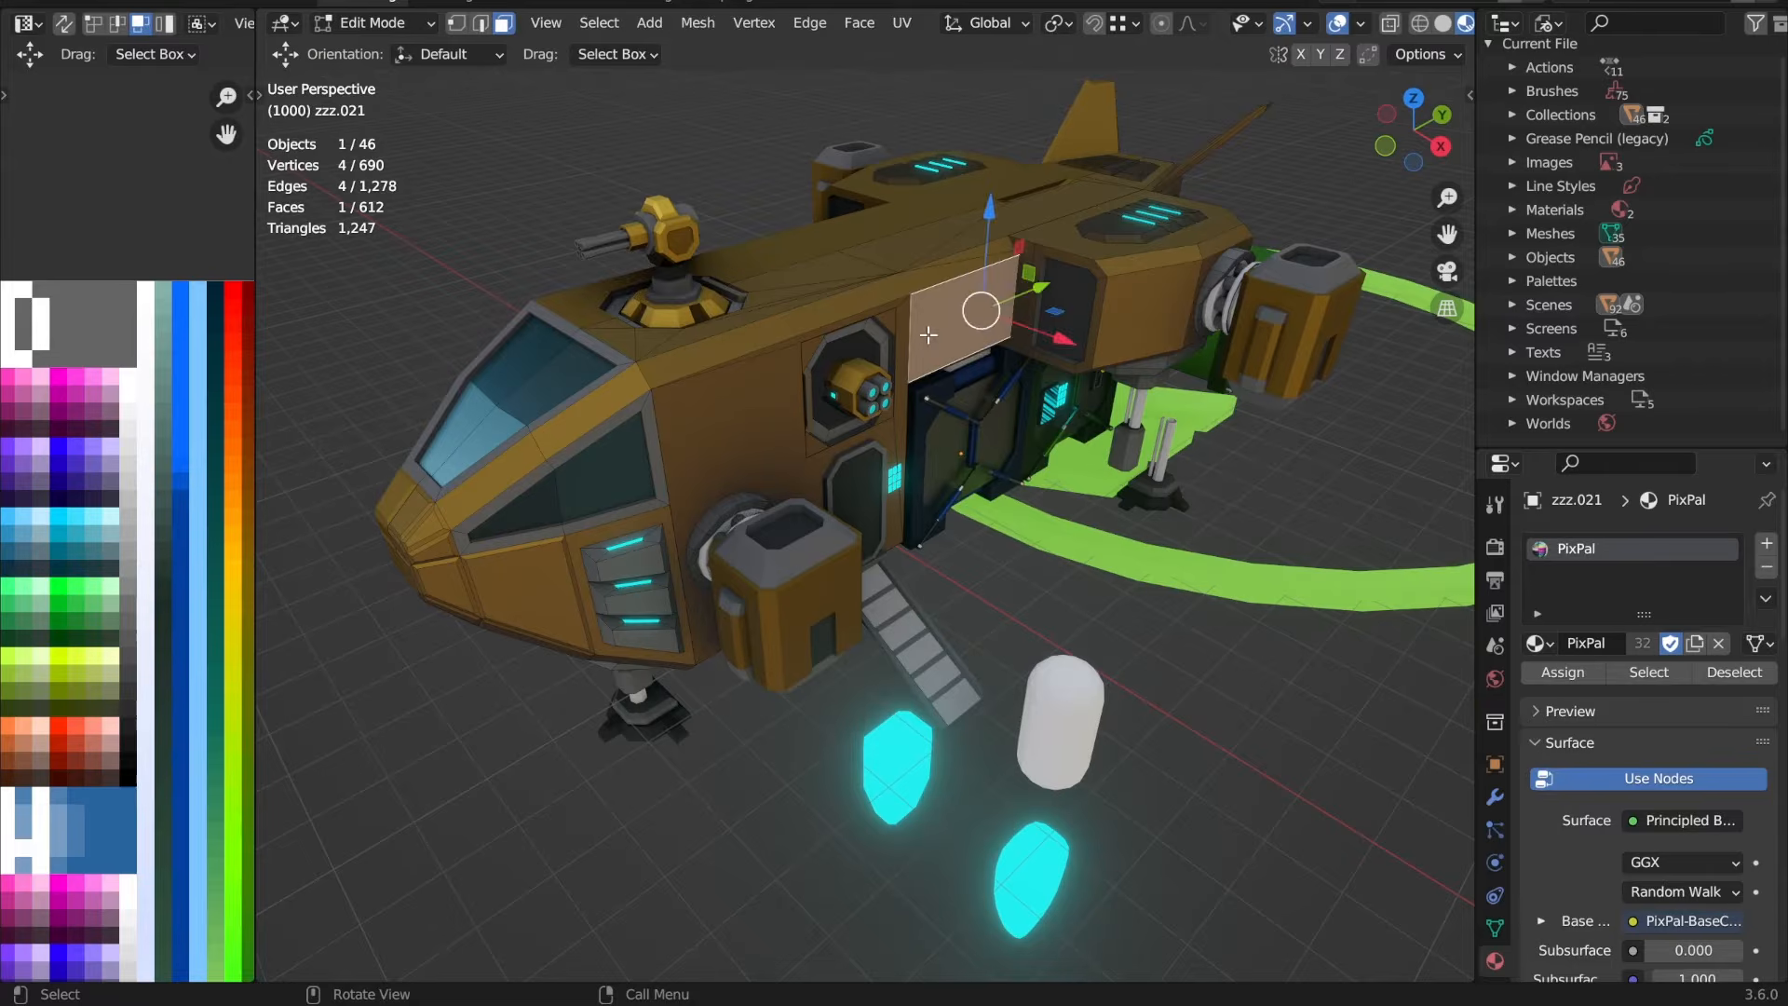
key(g)
key(Escape)
key(Tab)
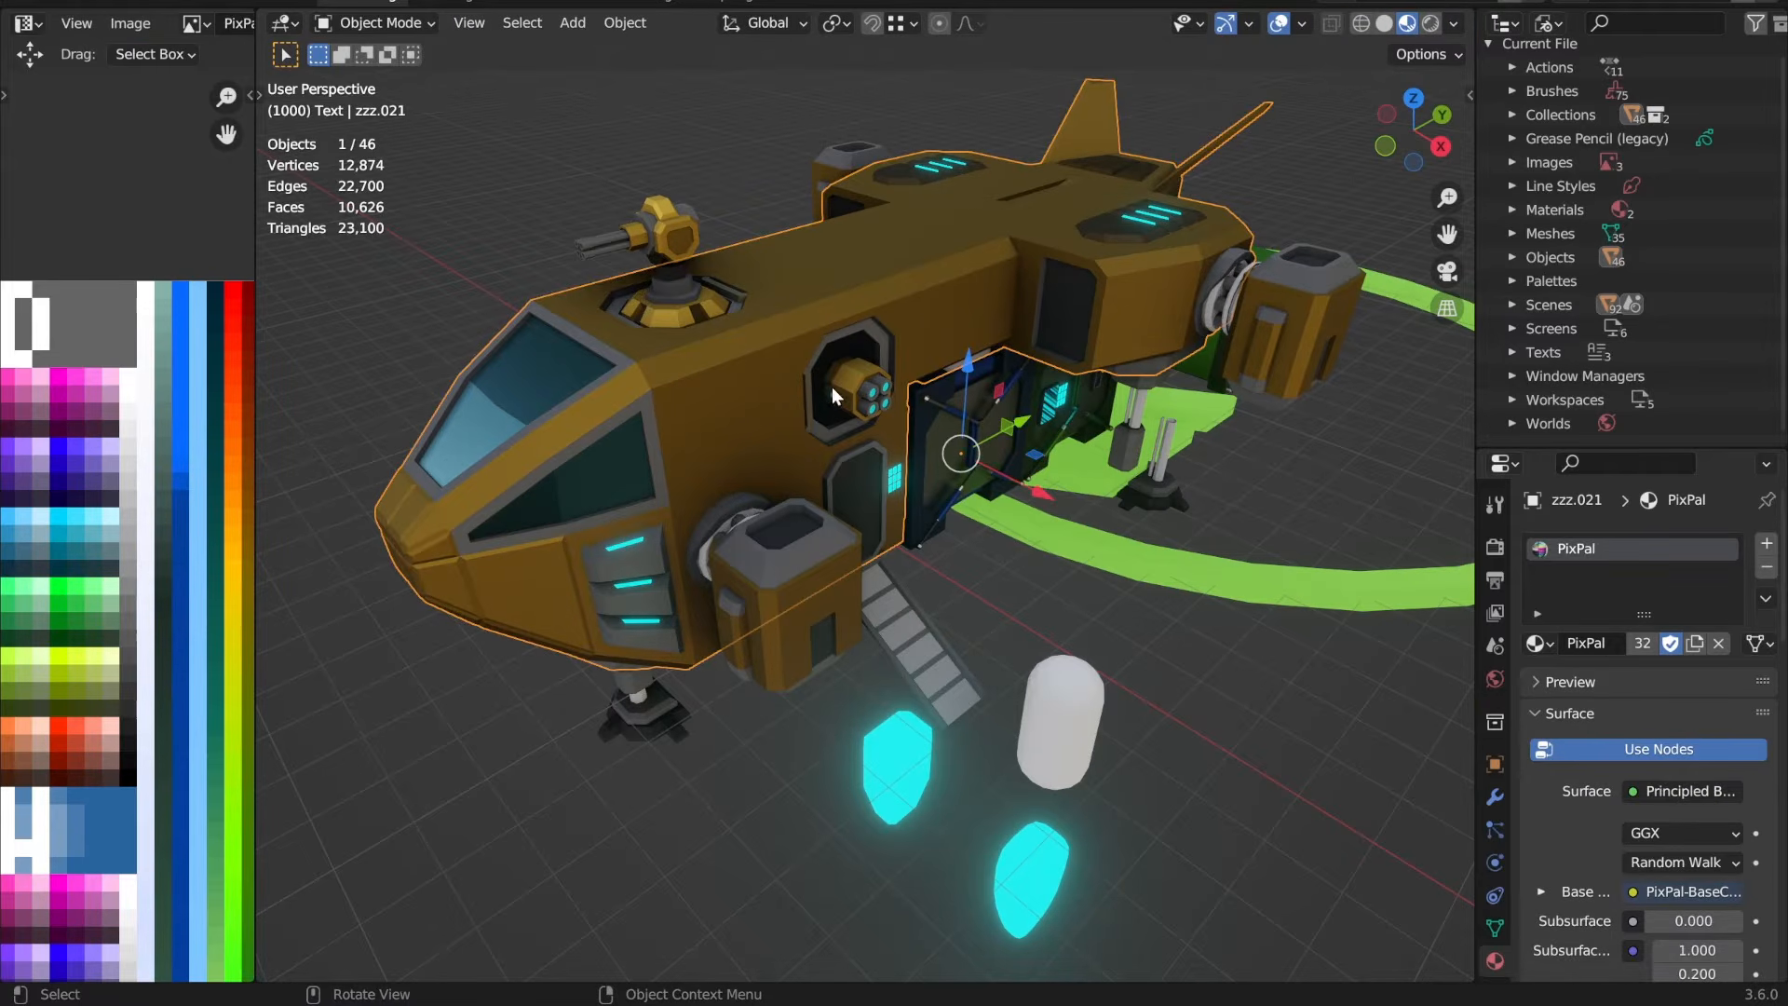
scroll(838, 429, down, 4)
middle_drag(859, 486, 899, 488)
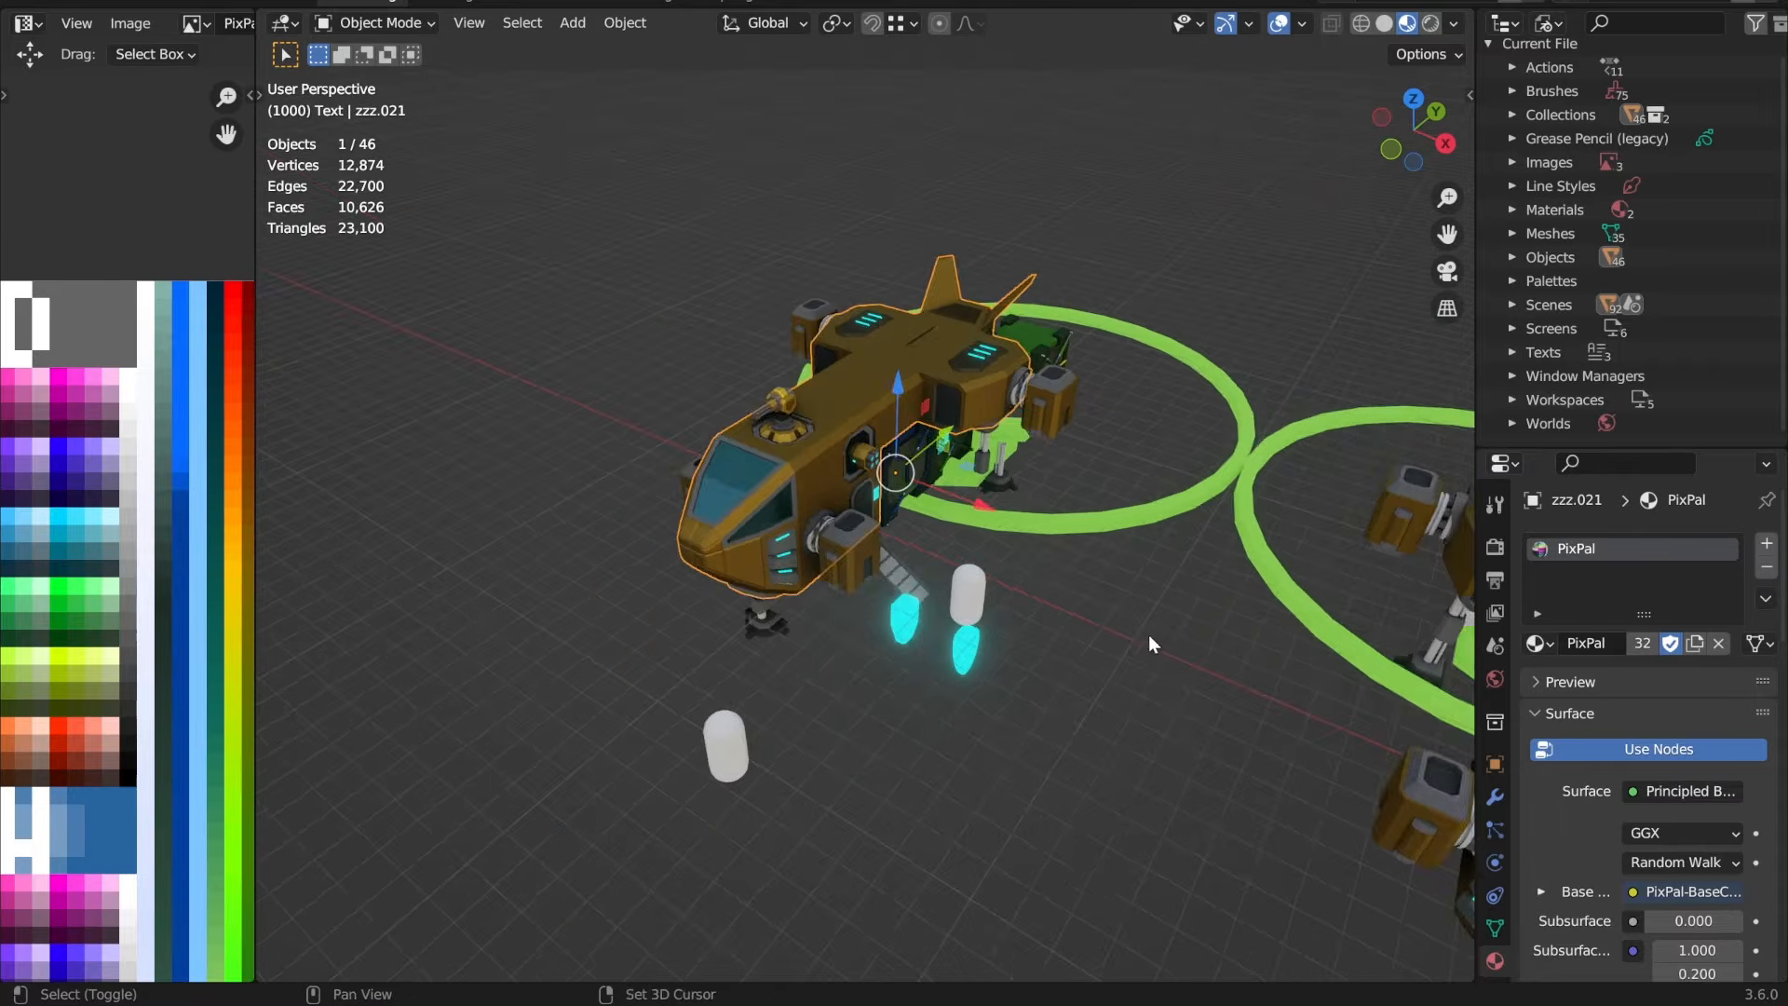
Step: Select the simplified VTOL's Hull object and examine it from the front and side
middle_drag(1148, 634, 635, 483)
click(912, 426)
middle_drag(913, 427, 942, 544)
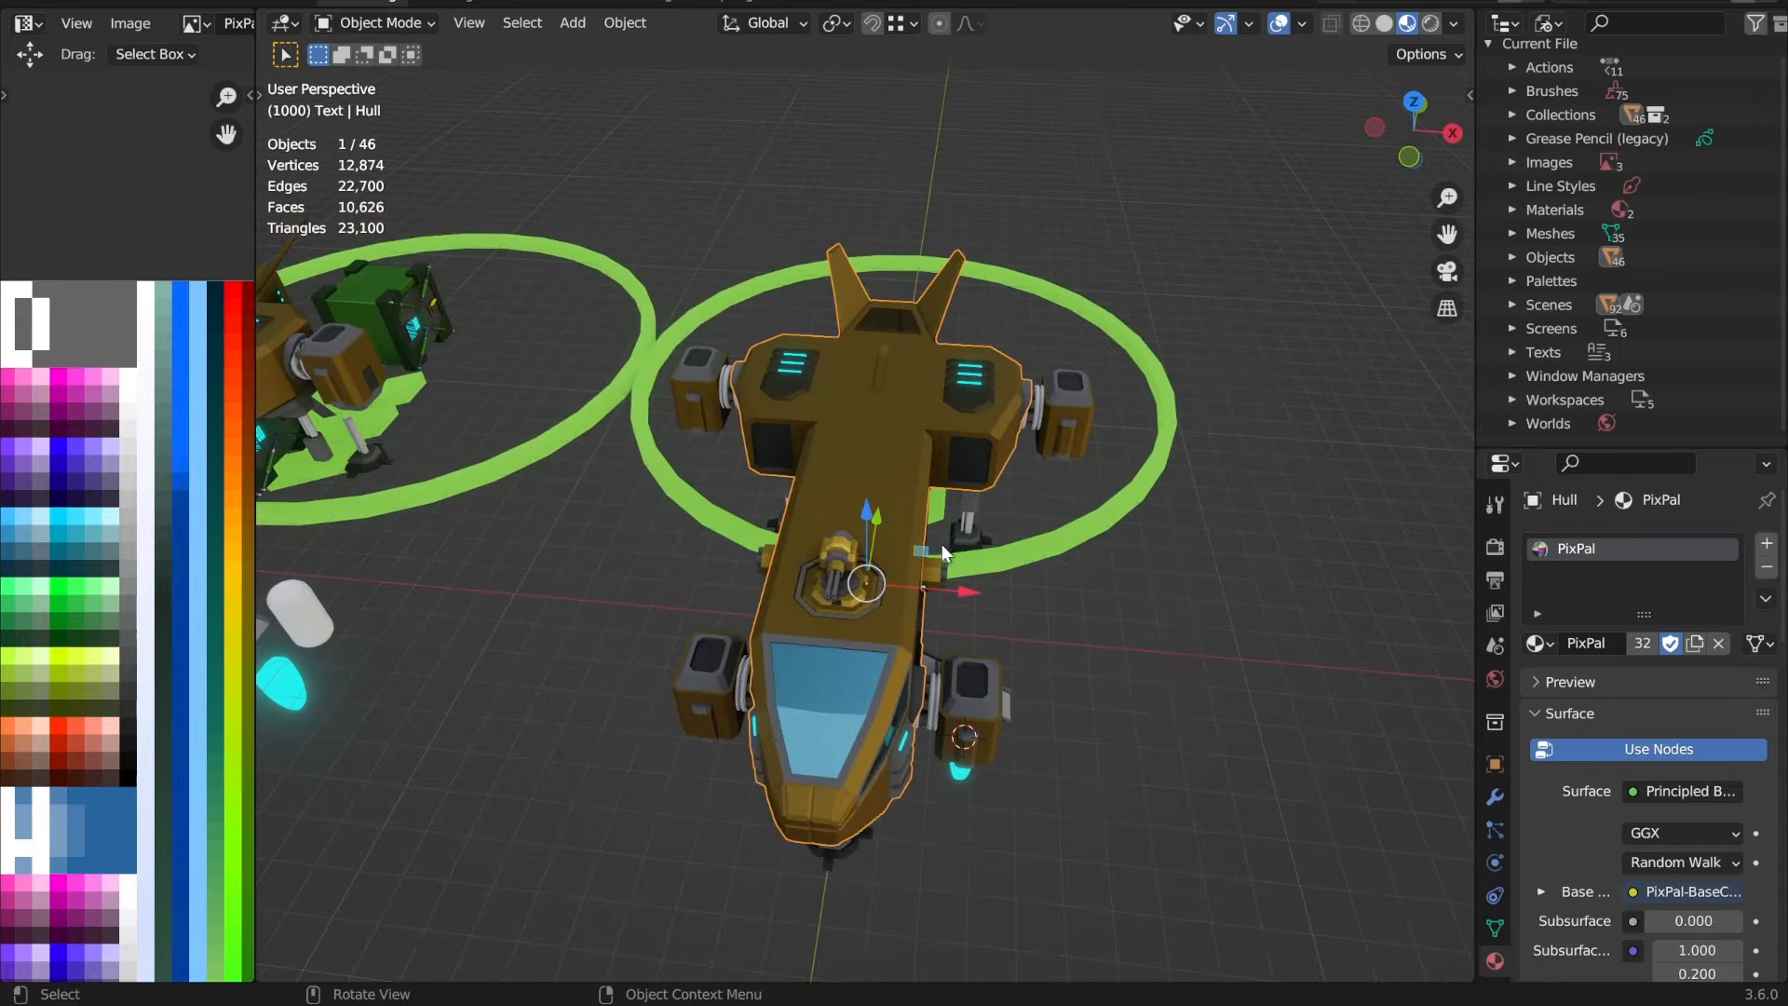
middle_drag(1165, 645, 1173, 289)
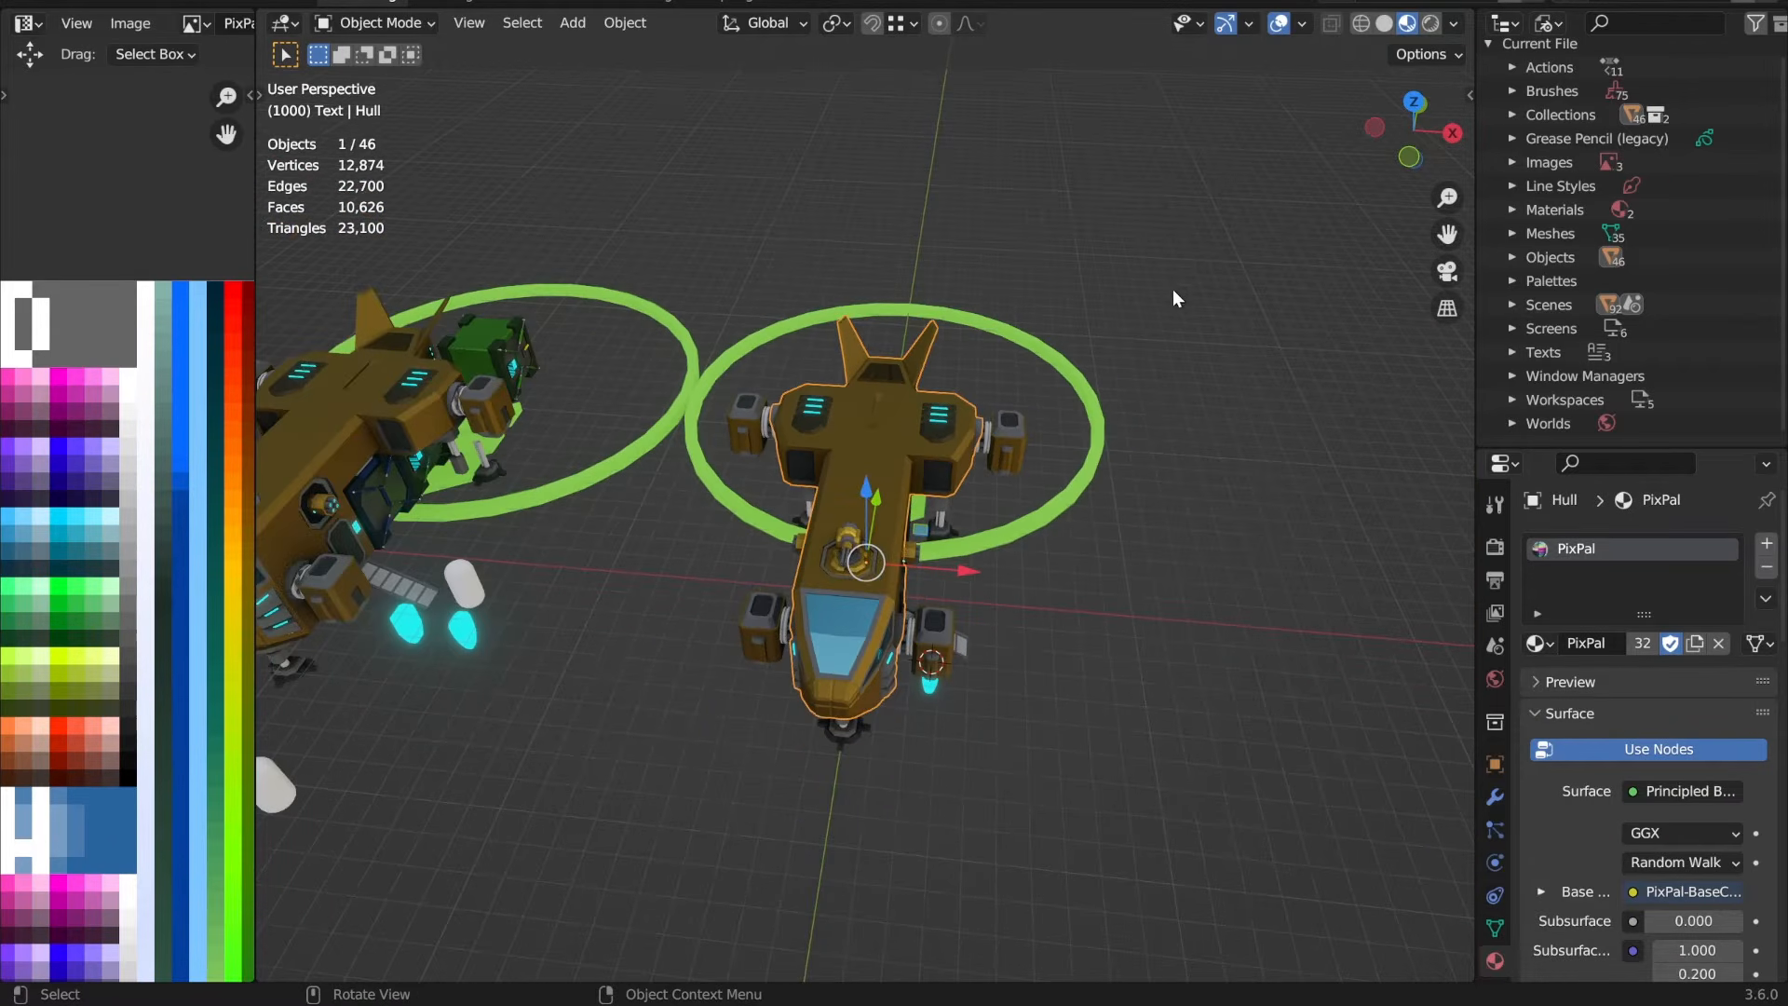
scroll(992, 559, up, 4)
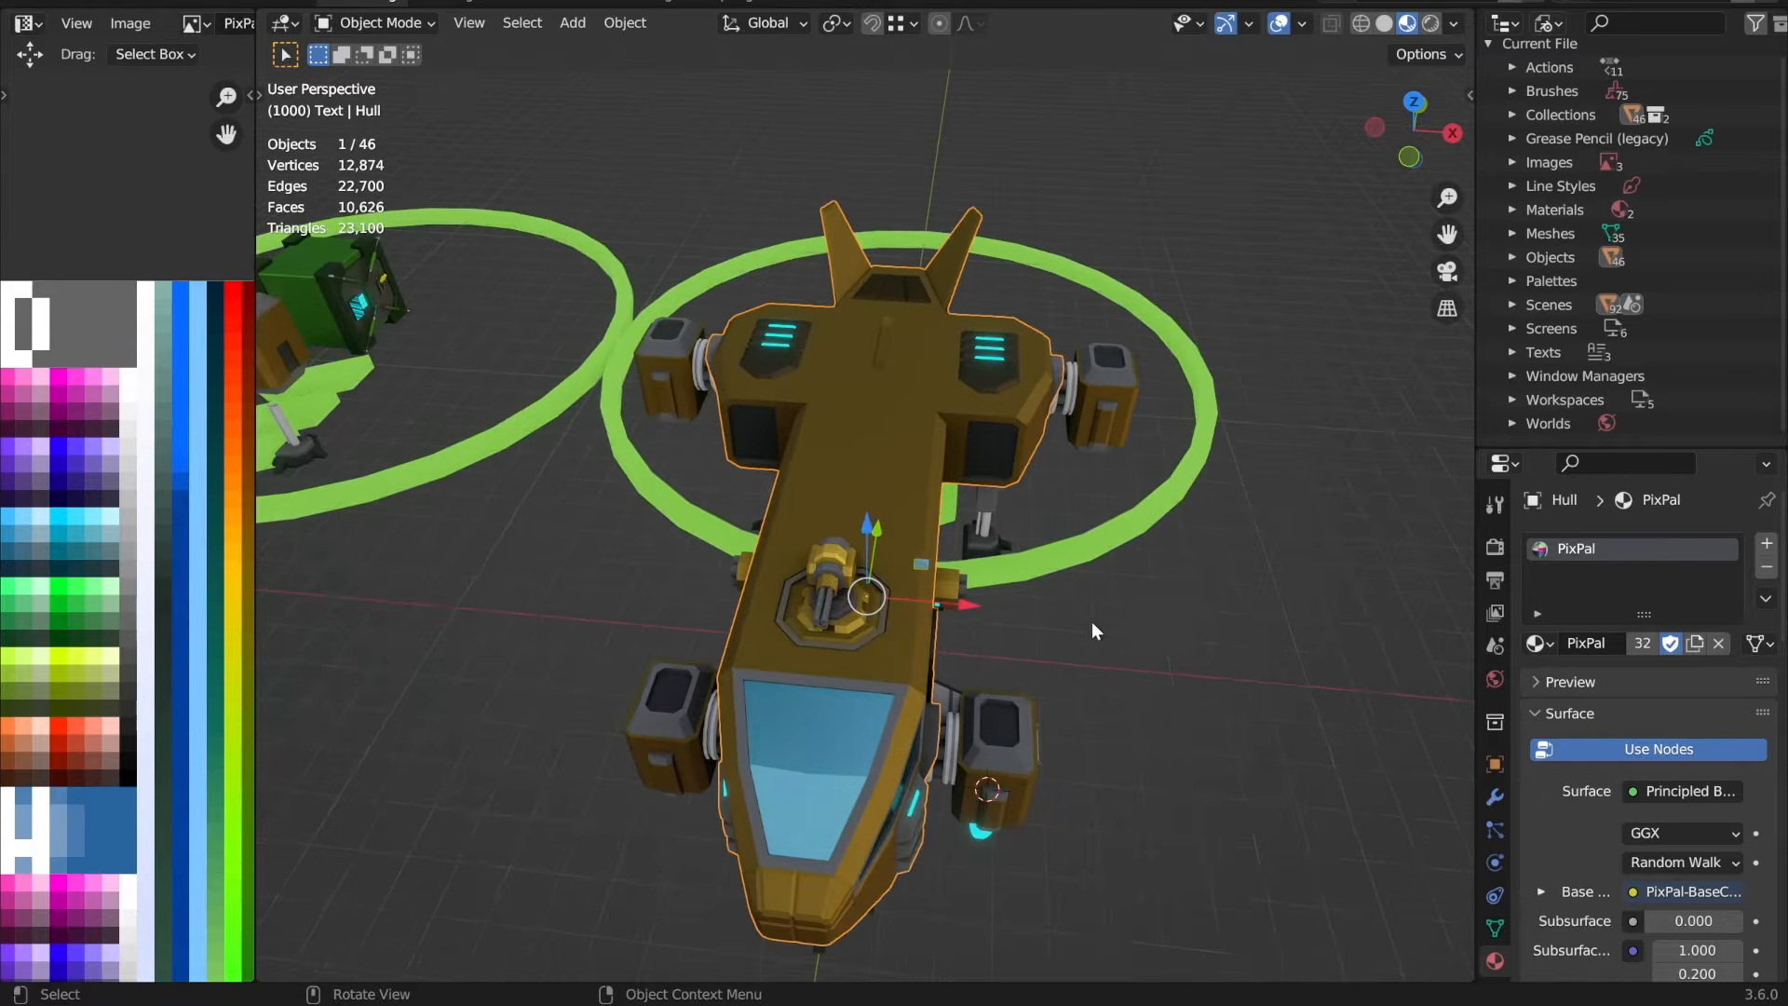
middle_drag(1092, 622, 1048, 596)
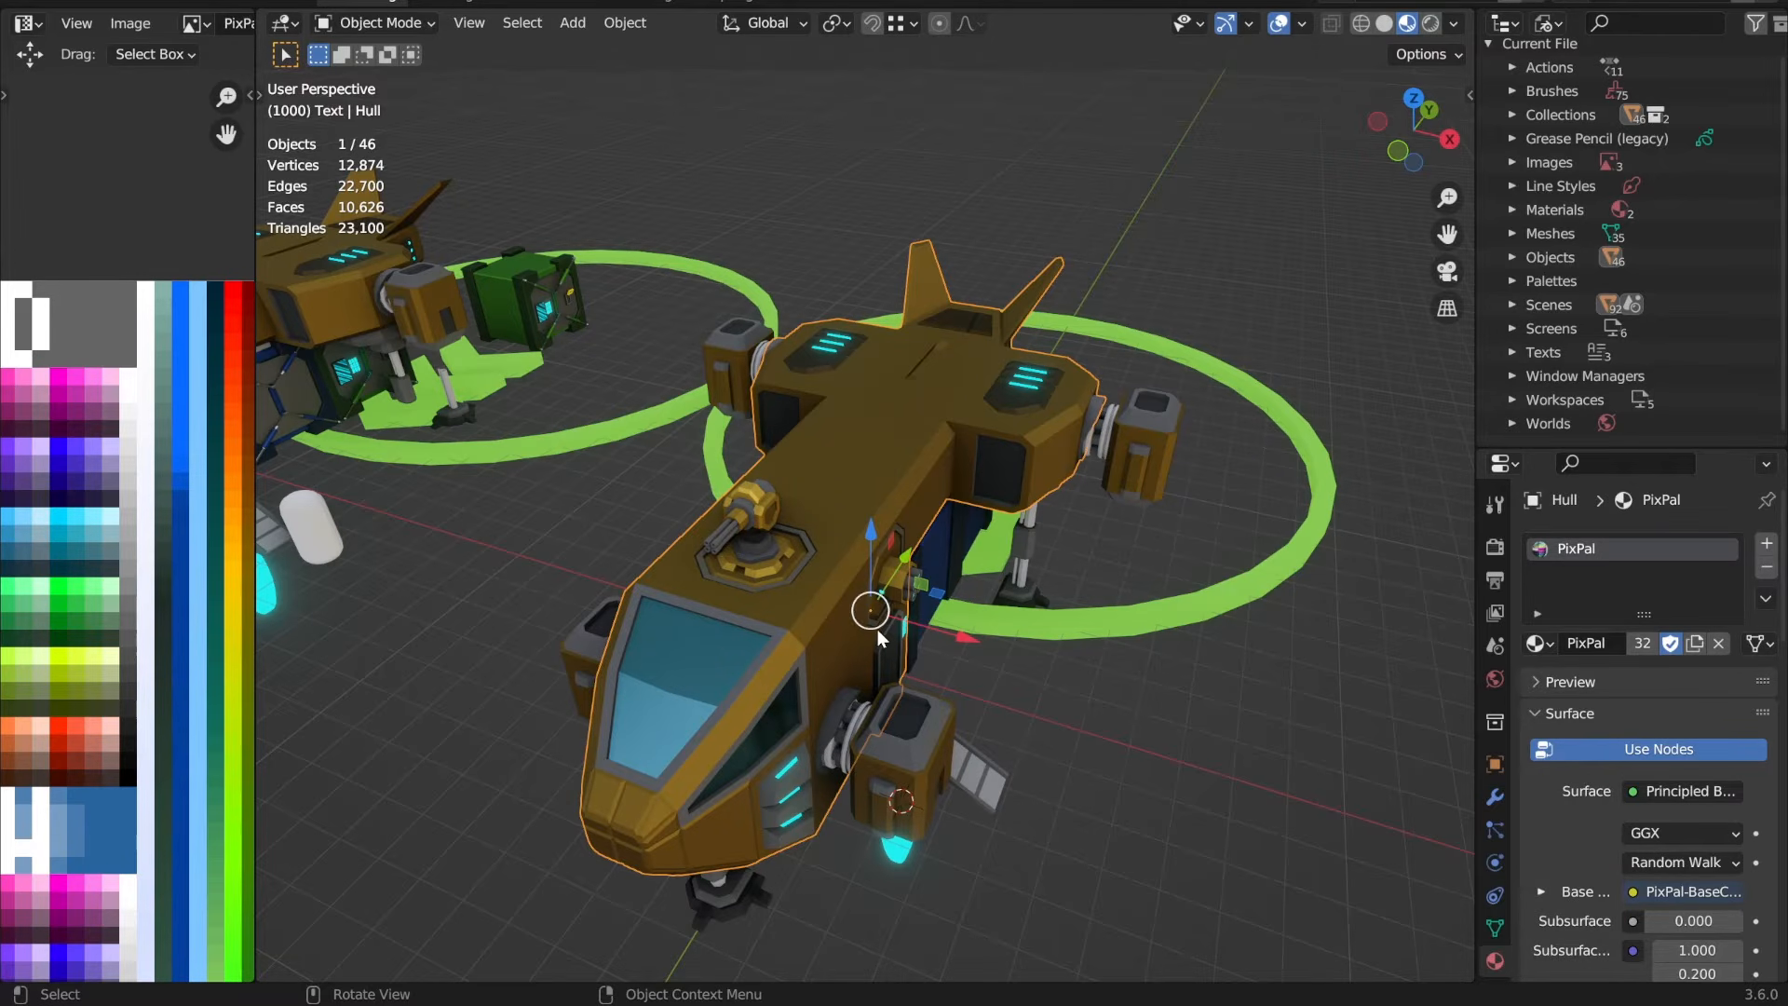
mouse_move(988, 562)
middle_down()
mouse_move(1024, 552)
mouse_move(972, 553)
middle_up()
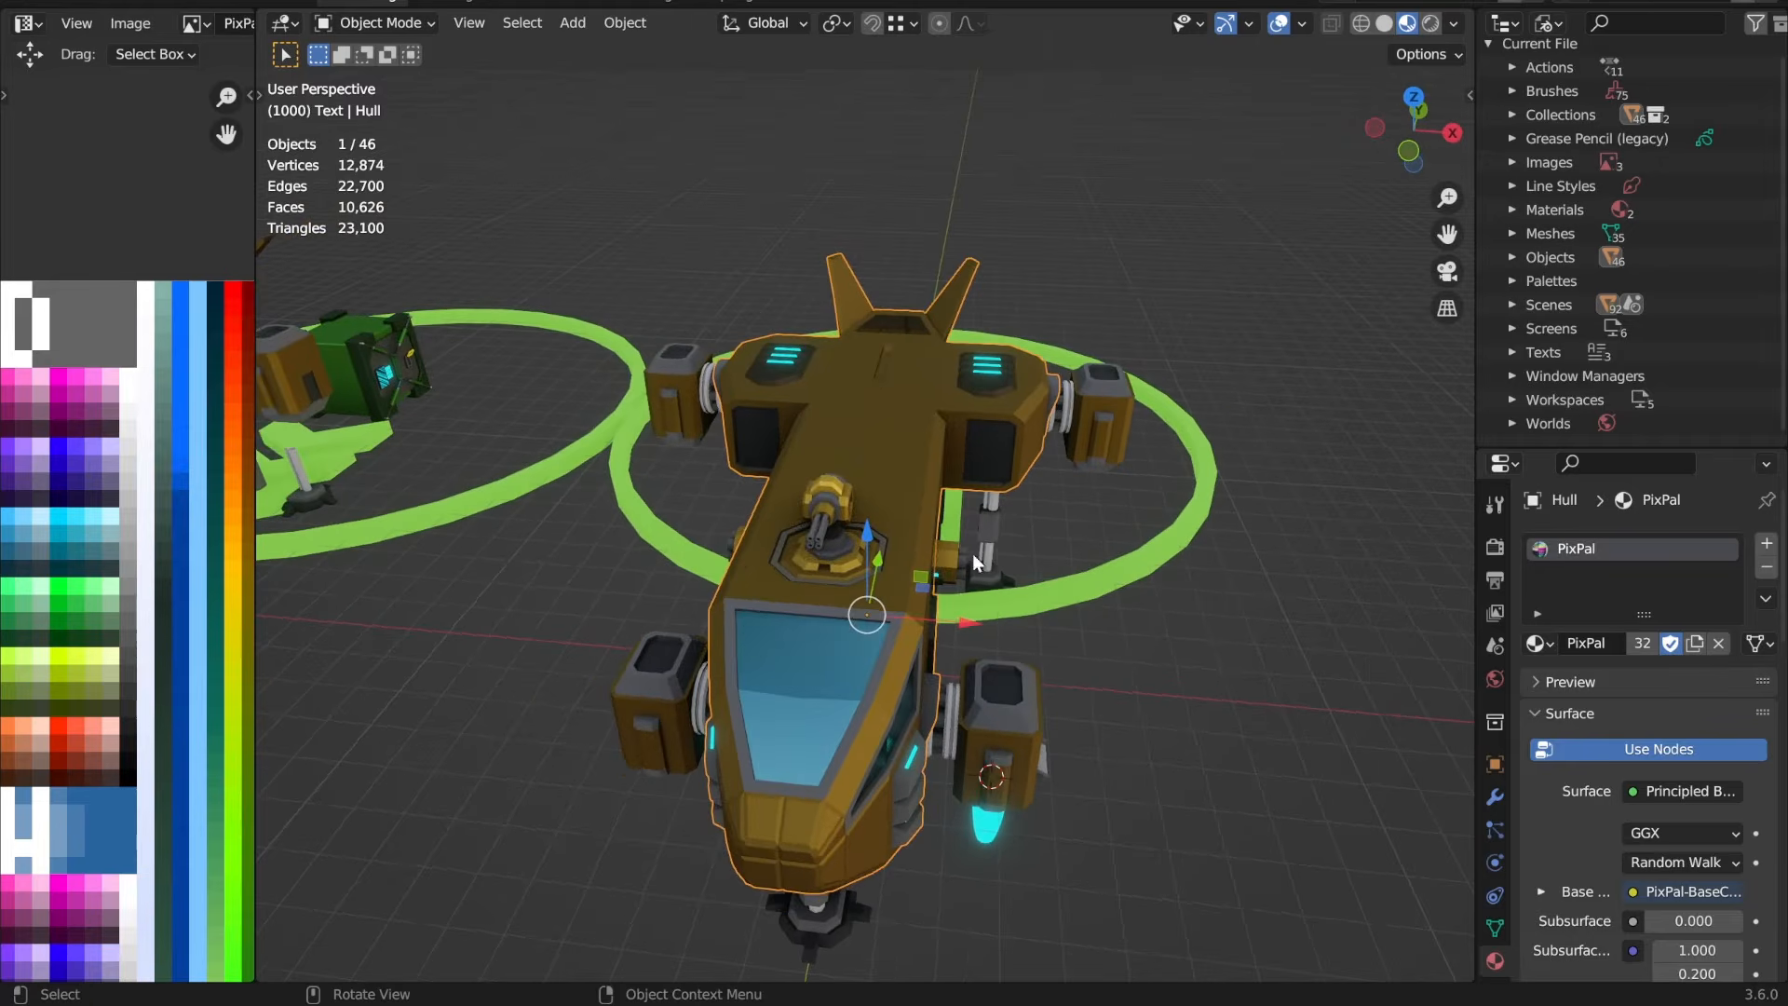
Step: Check the object names of the simplified VTOL's hull and front engine without renaming them
key(F2)
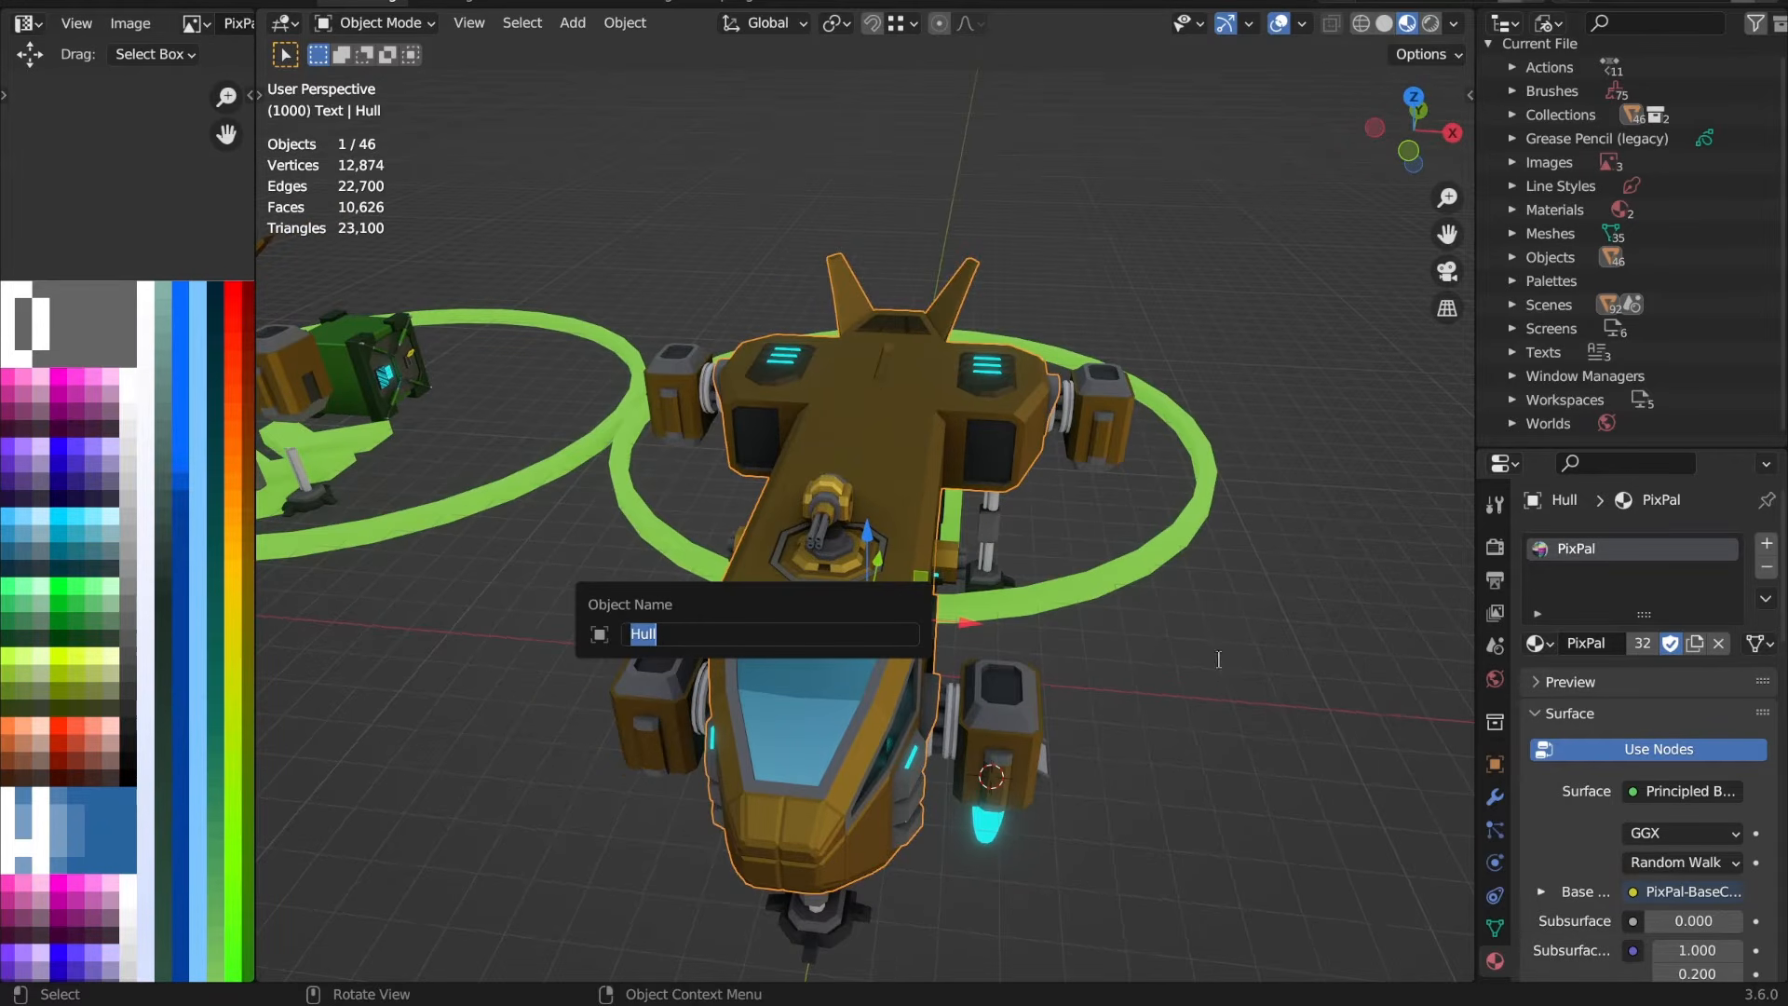
click(1028, 727)
key(F2)
key(Escape)
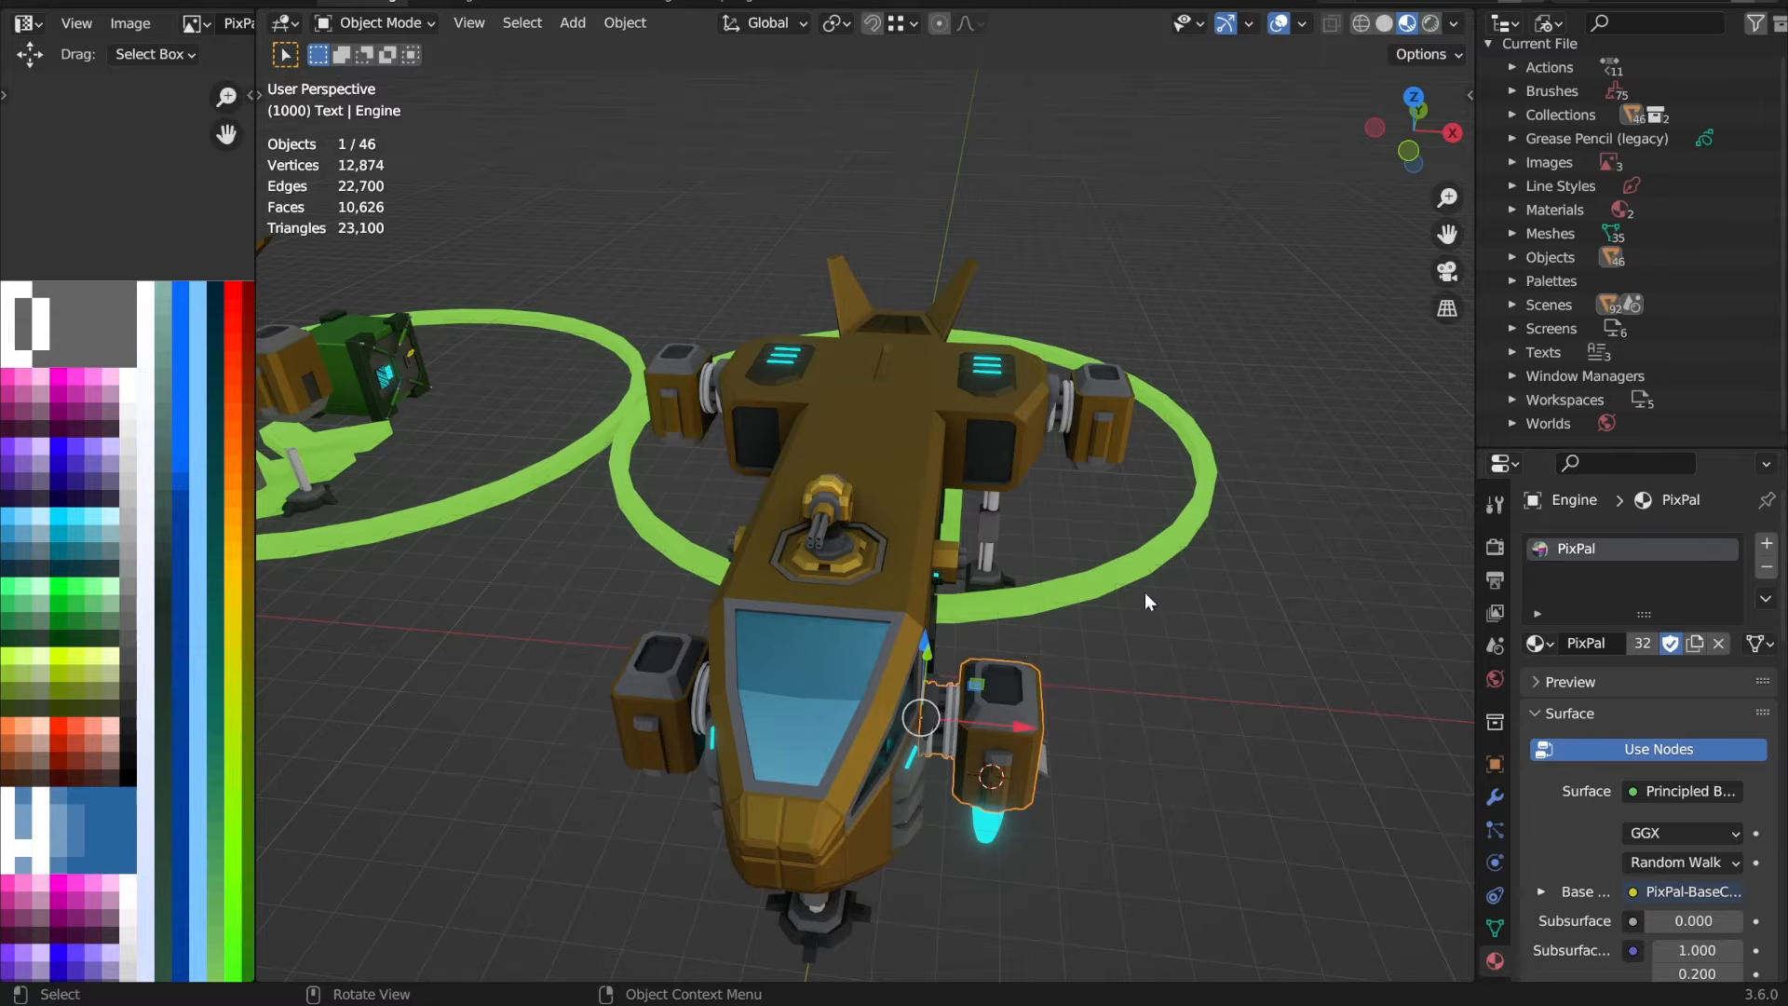
Step: Compare the detailed VTOL's side gun area with the simplified VTOL's Hull, locating each selected object in turn
middle_drag(1012, 636, 956, 636)
scroll(685, 543, down, 3)
click(461, 418)
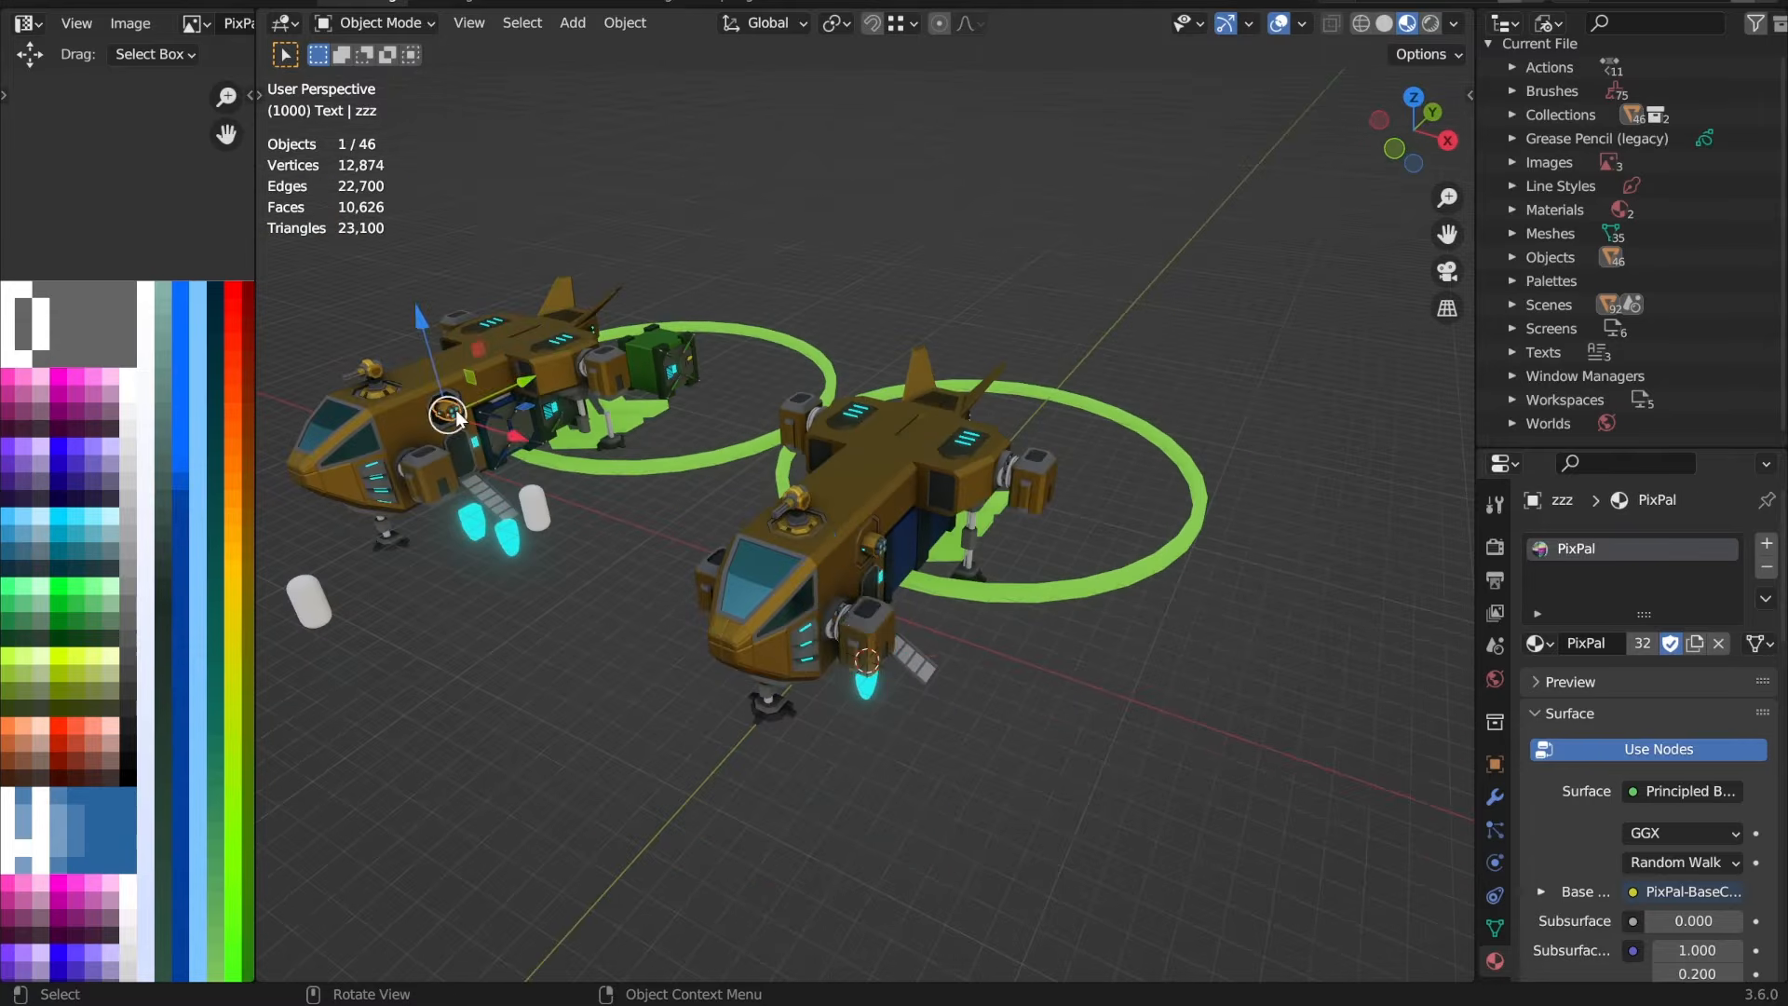
key(KP_Decimal)
scroll(708, 535, down, 6)
middle_drag(1083, 630, 887, 516)
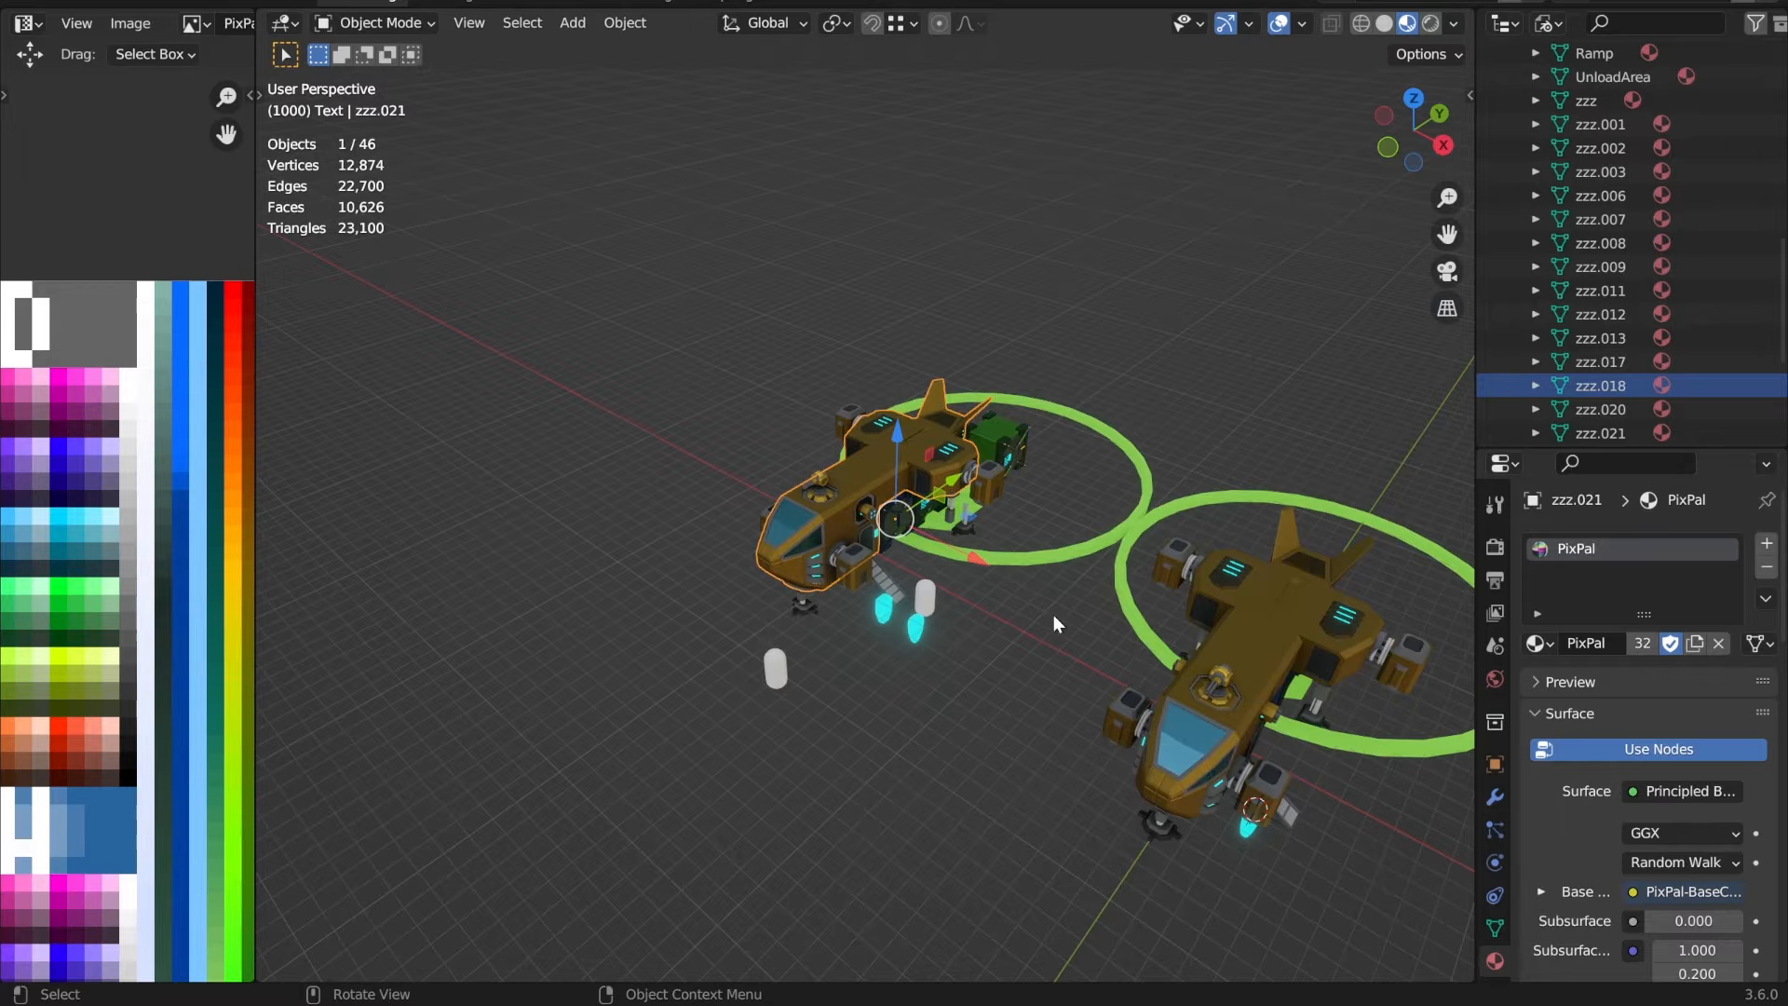
click(1278, 631)
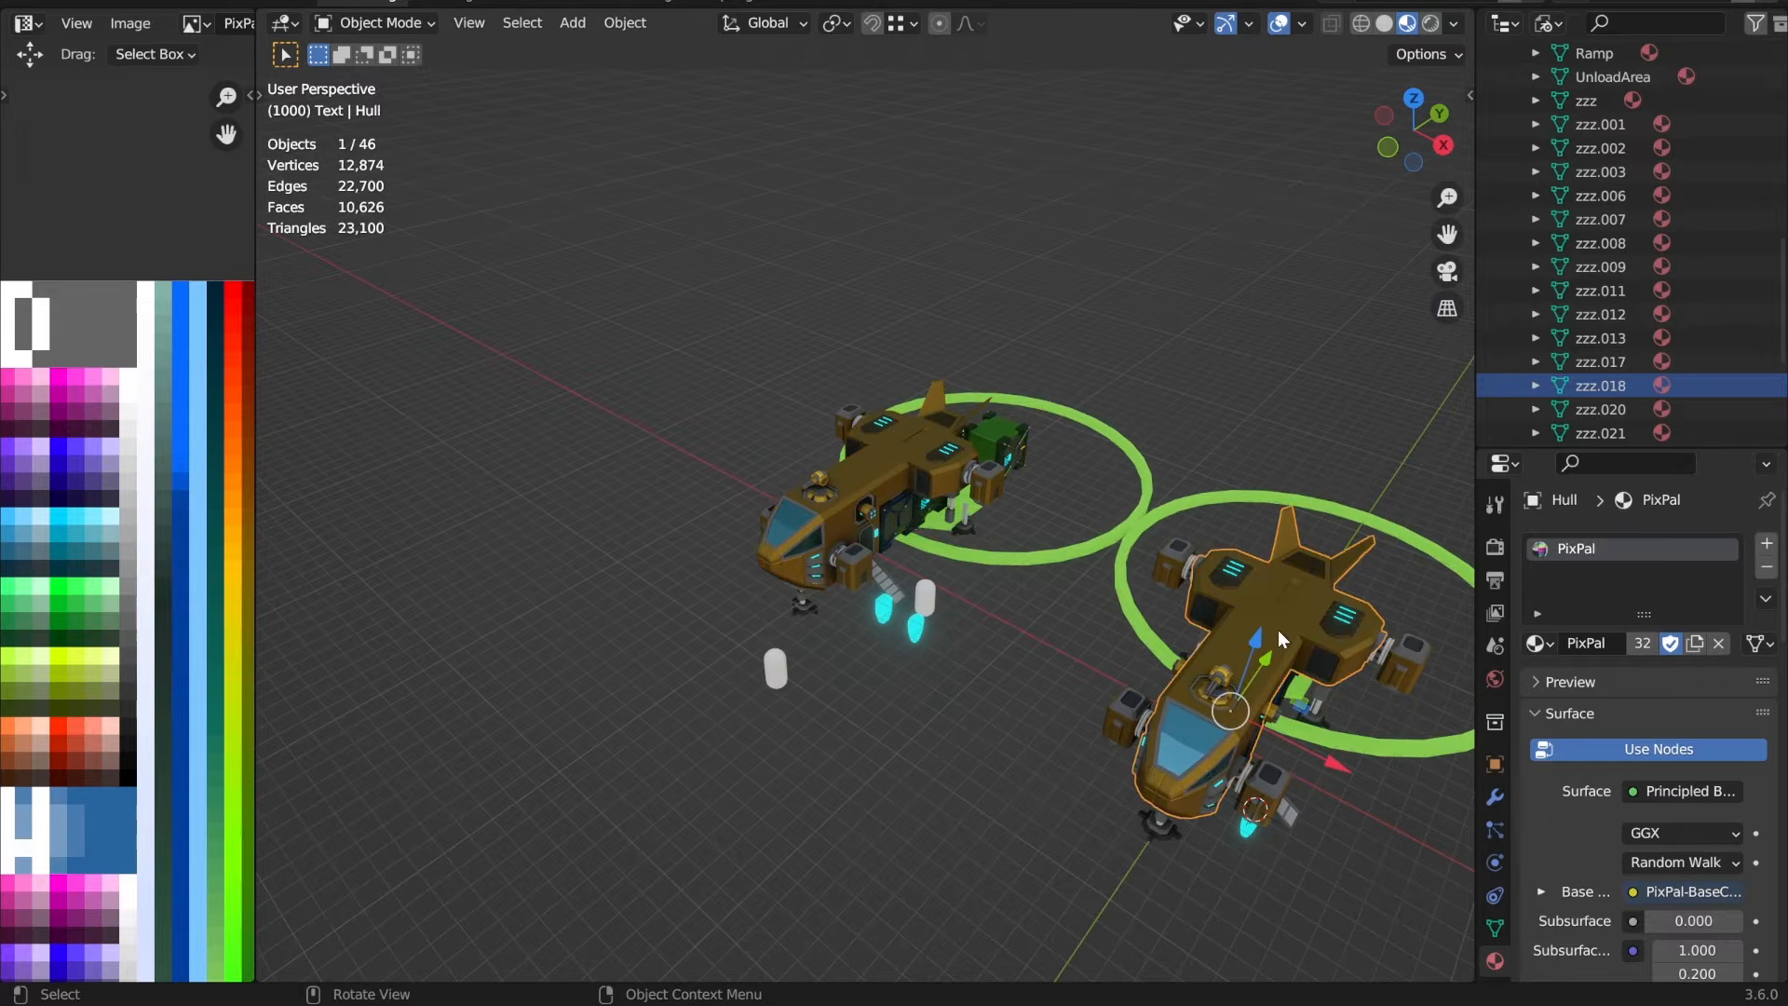
key(KP_Decimal)
scroll(794, 578, up, 2)
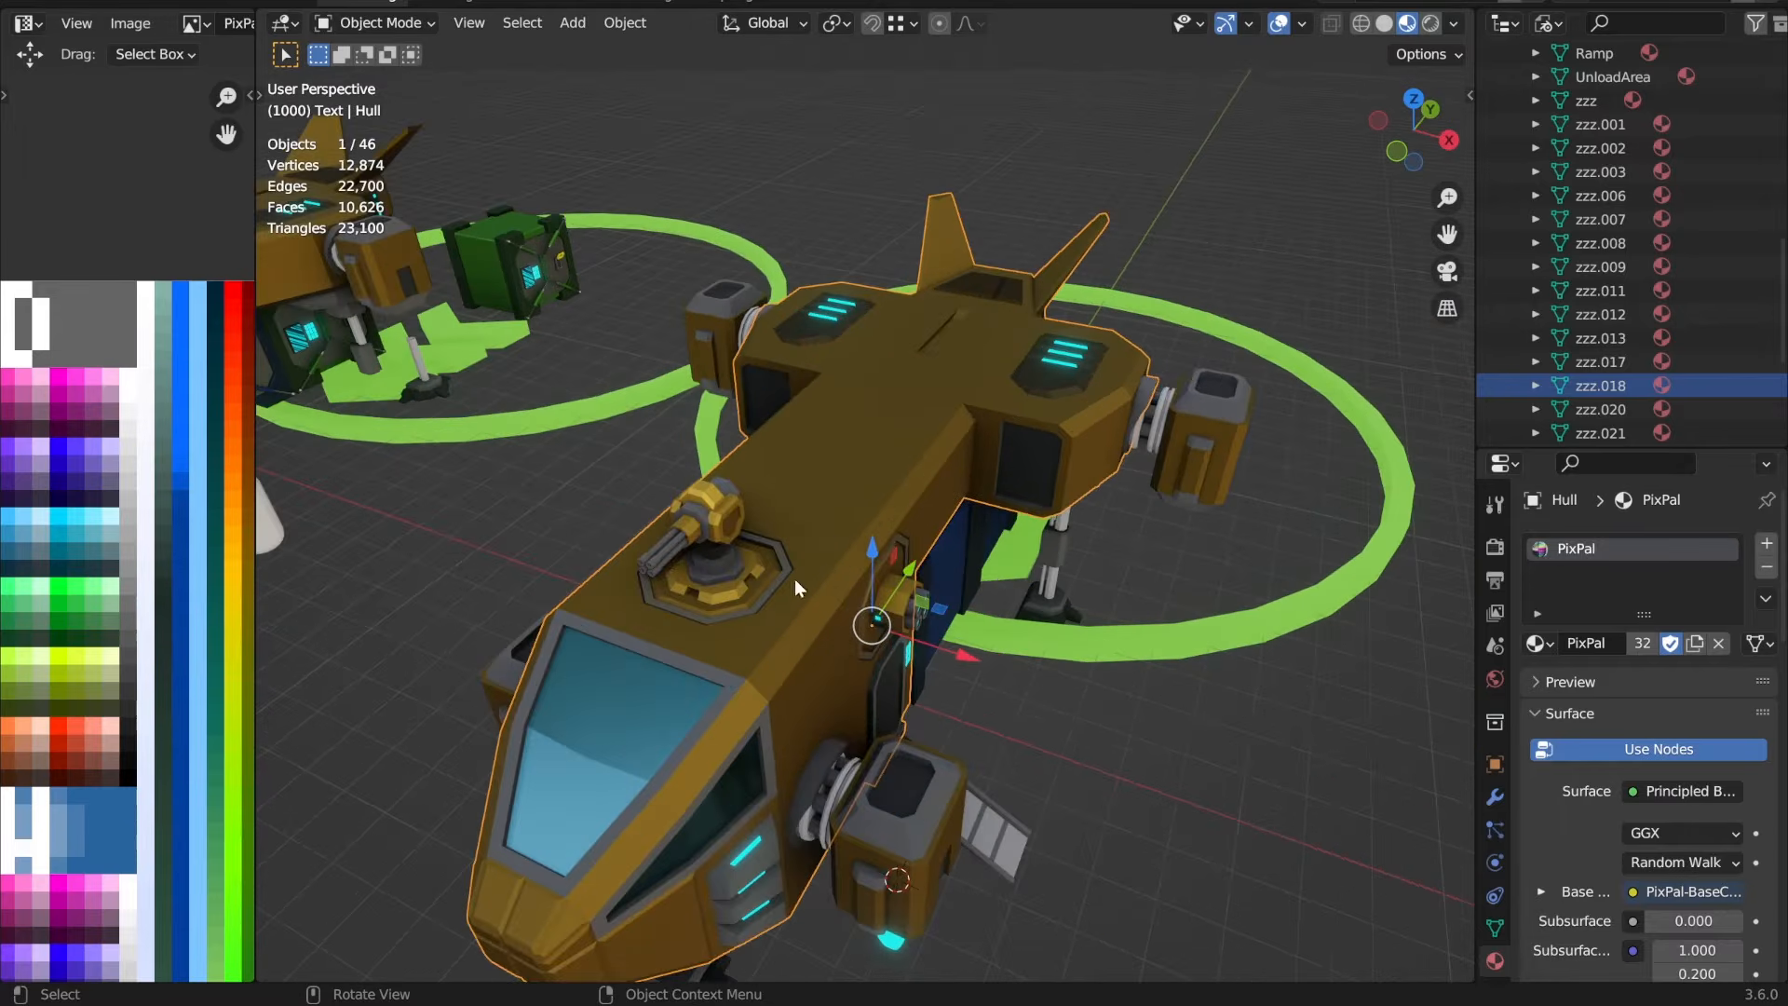
Step: Inspect the simplified VTOL's front engine, left gun and ramp as separate objects
middle_drag(881, 419, 1018, 597)
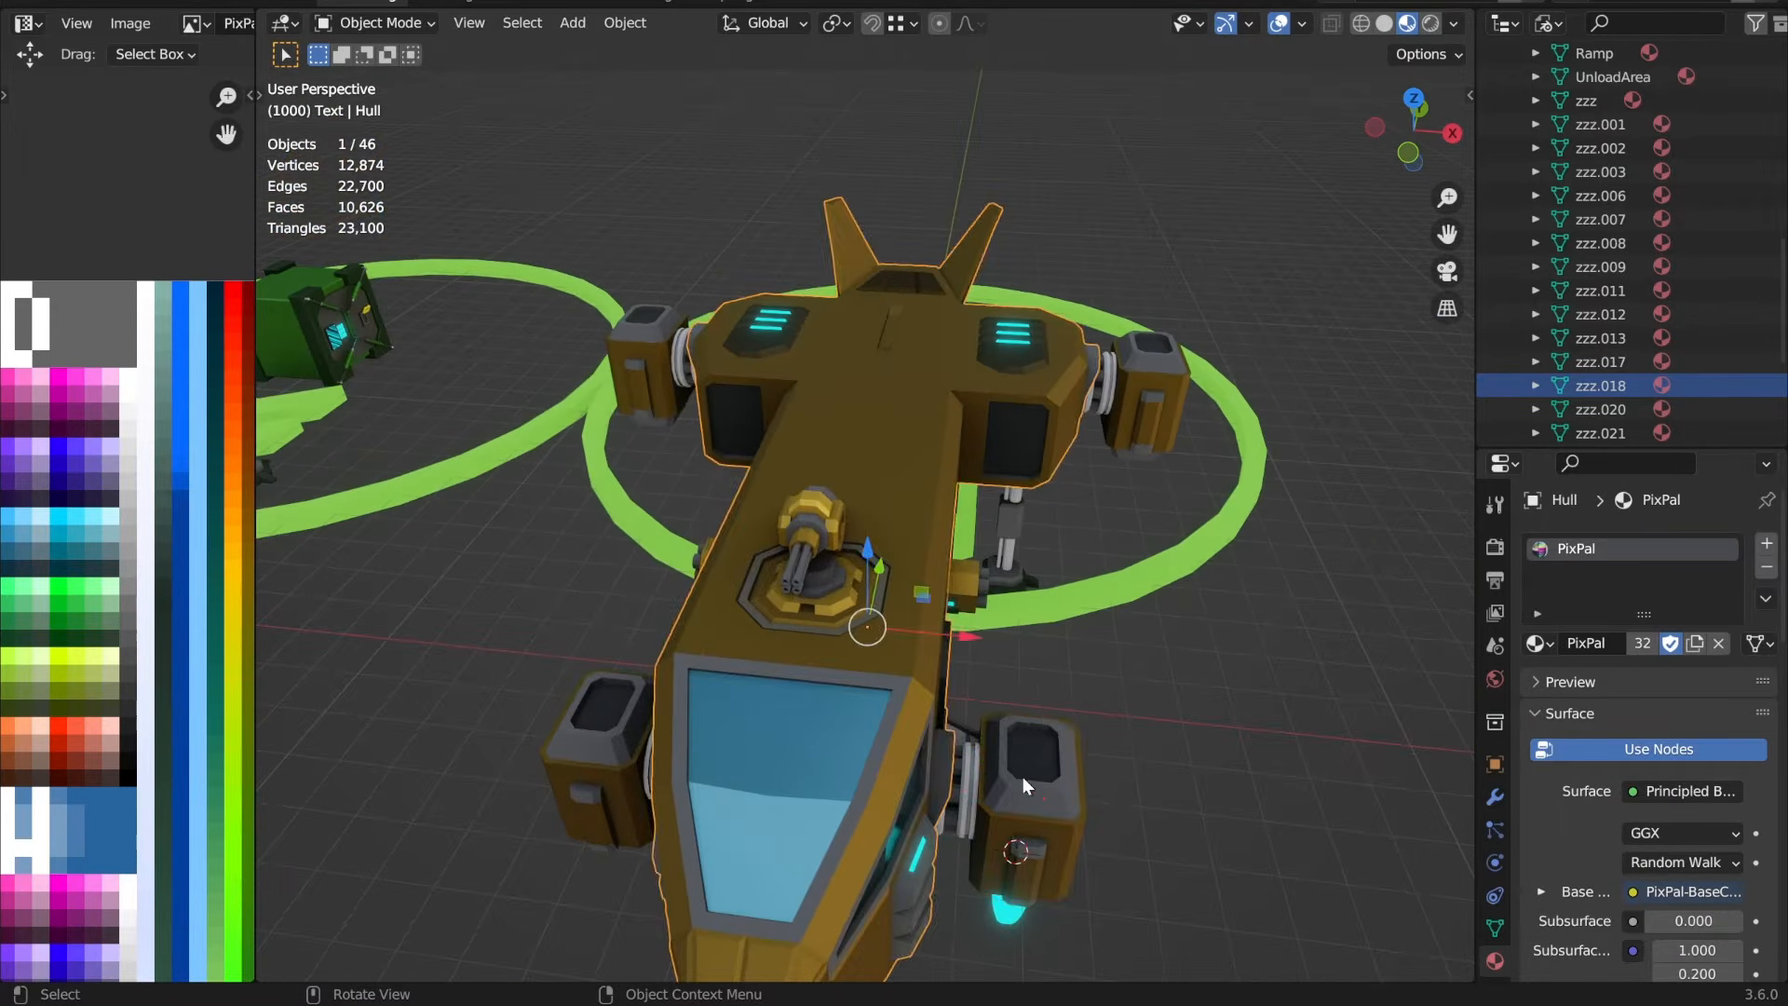
click(1024, 776)
middle_drag(1024, 777, 898, 575)
click(901, 578)
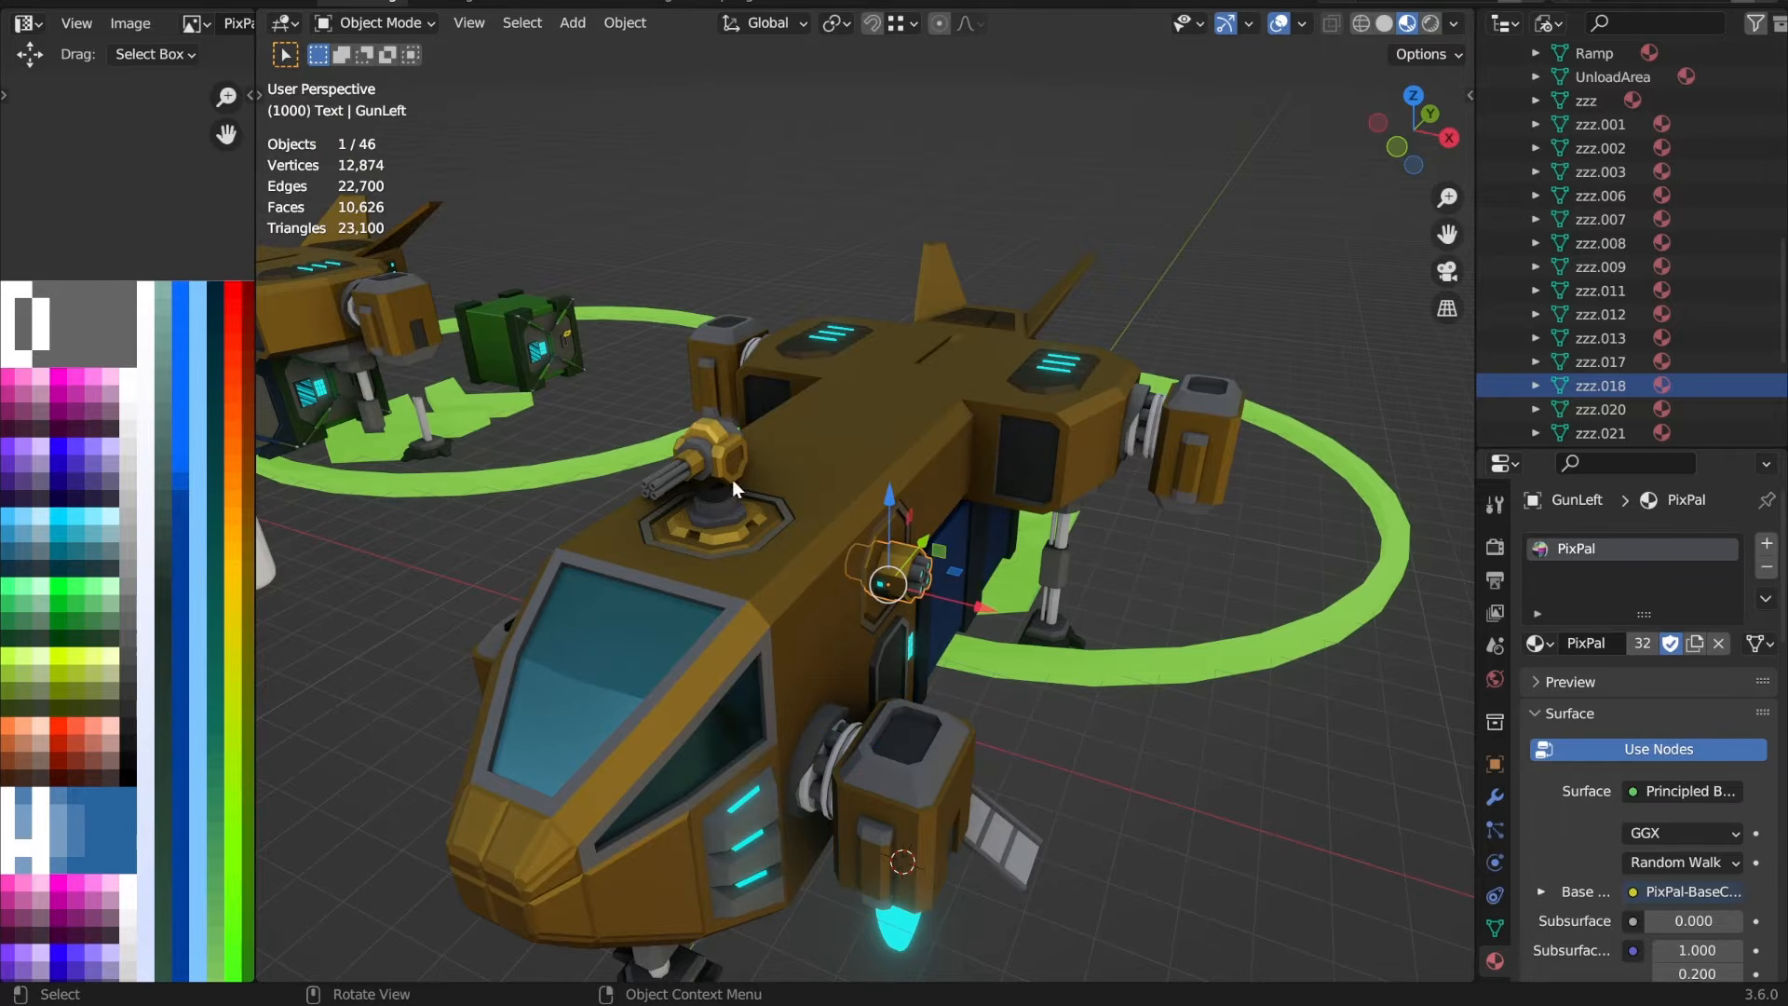
click(956, 820)
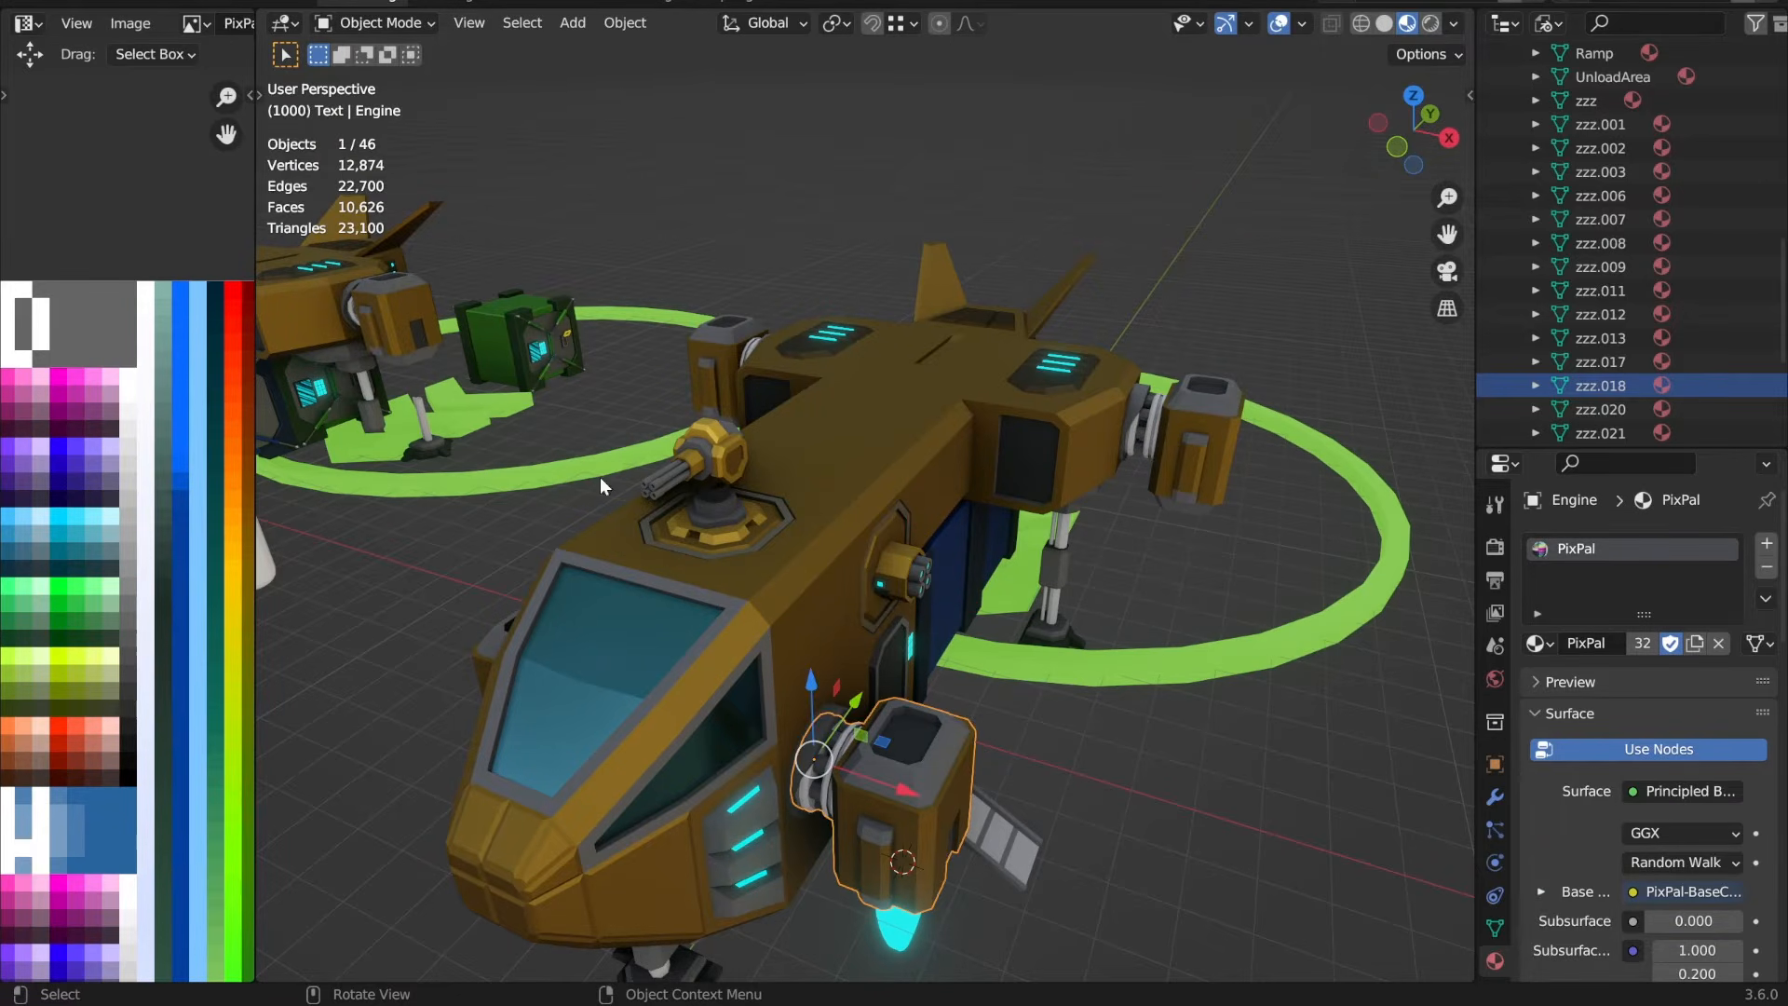
click(1024, 856)
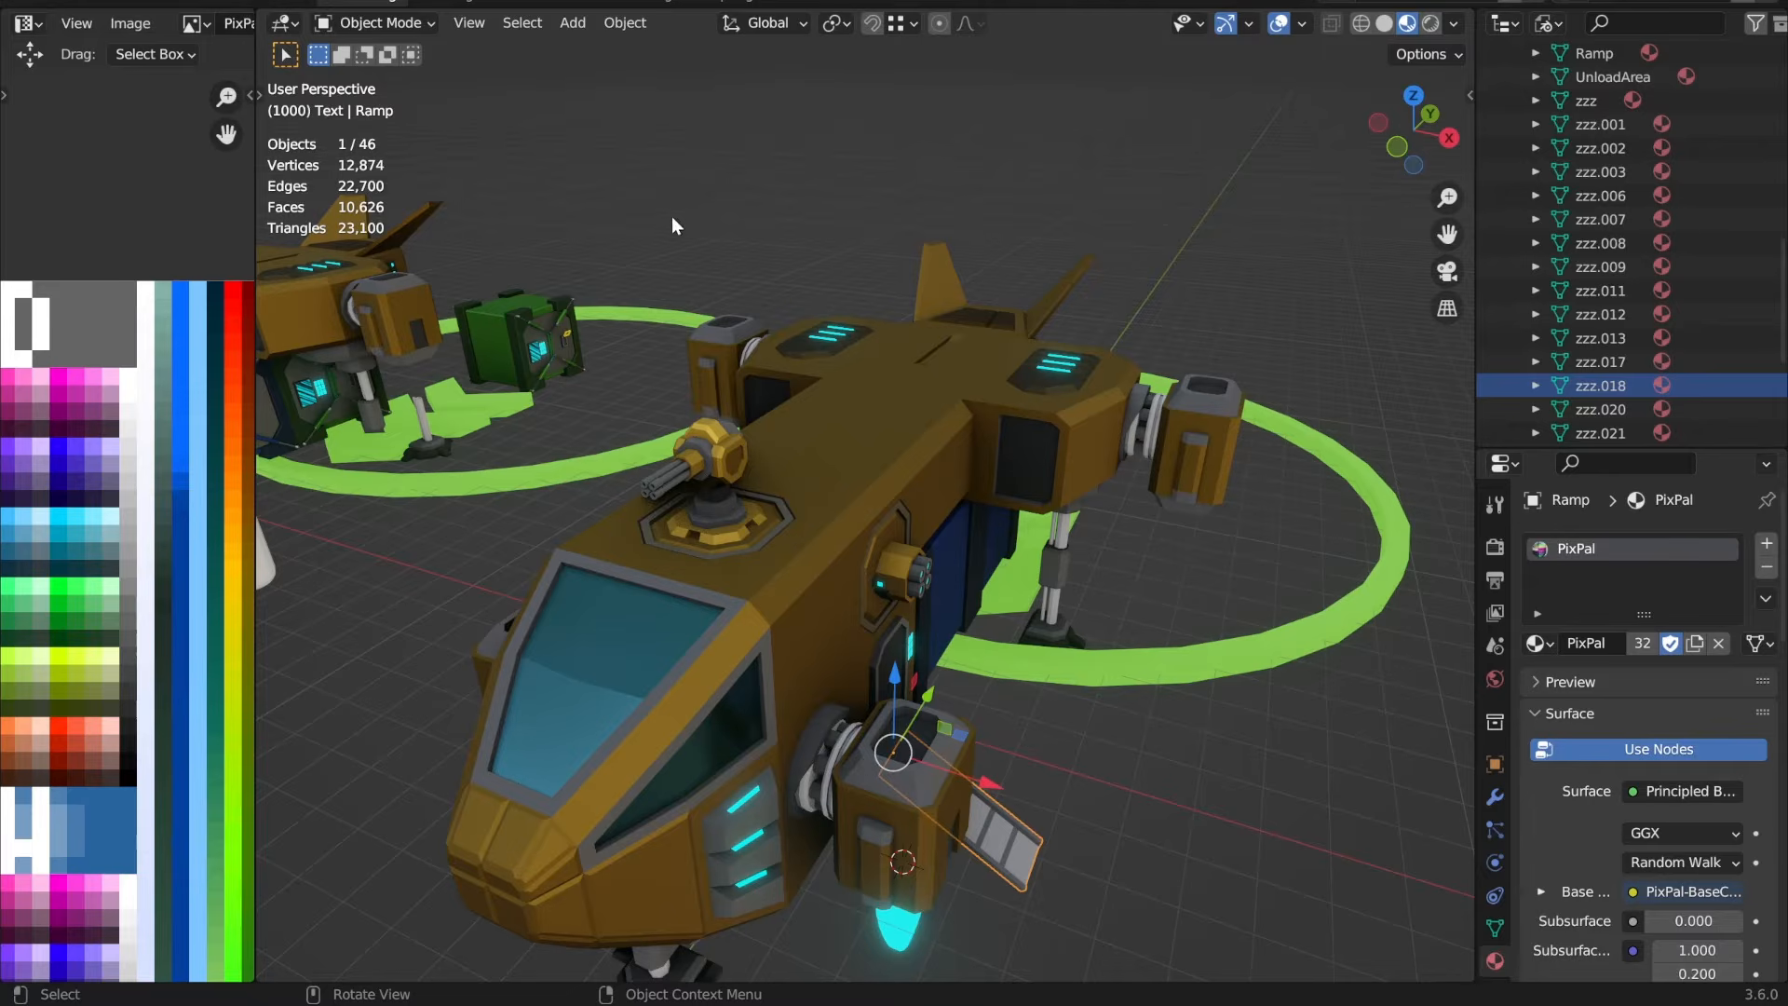
Step: Select all of the simplified VTOL's objects and run the 01RenameObject->Mesh script to copy their object names to their meshes
middle_drag(891, 523, 979, 602)
scroll(968, 563, down, 3)
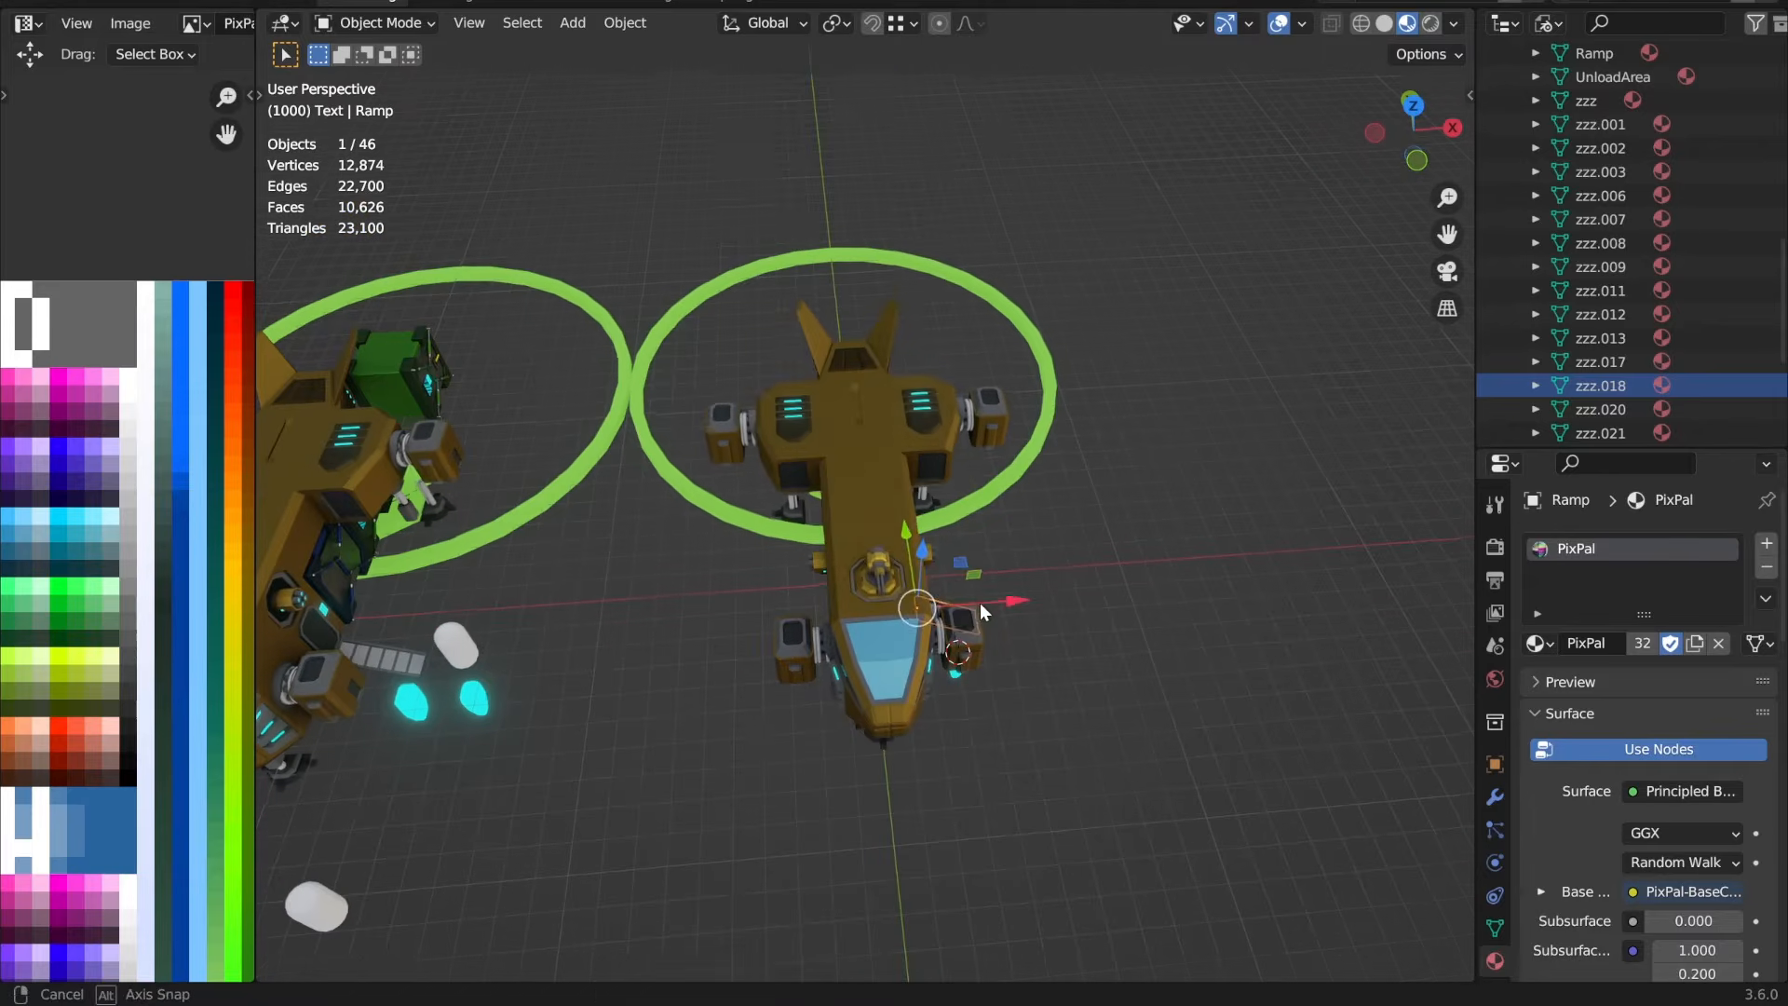
click(959, 406)
drag(1201, 130, 666, 839)
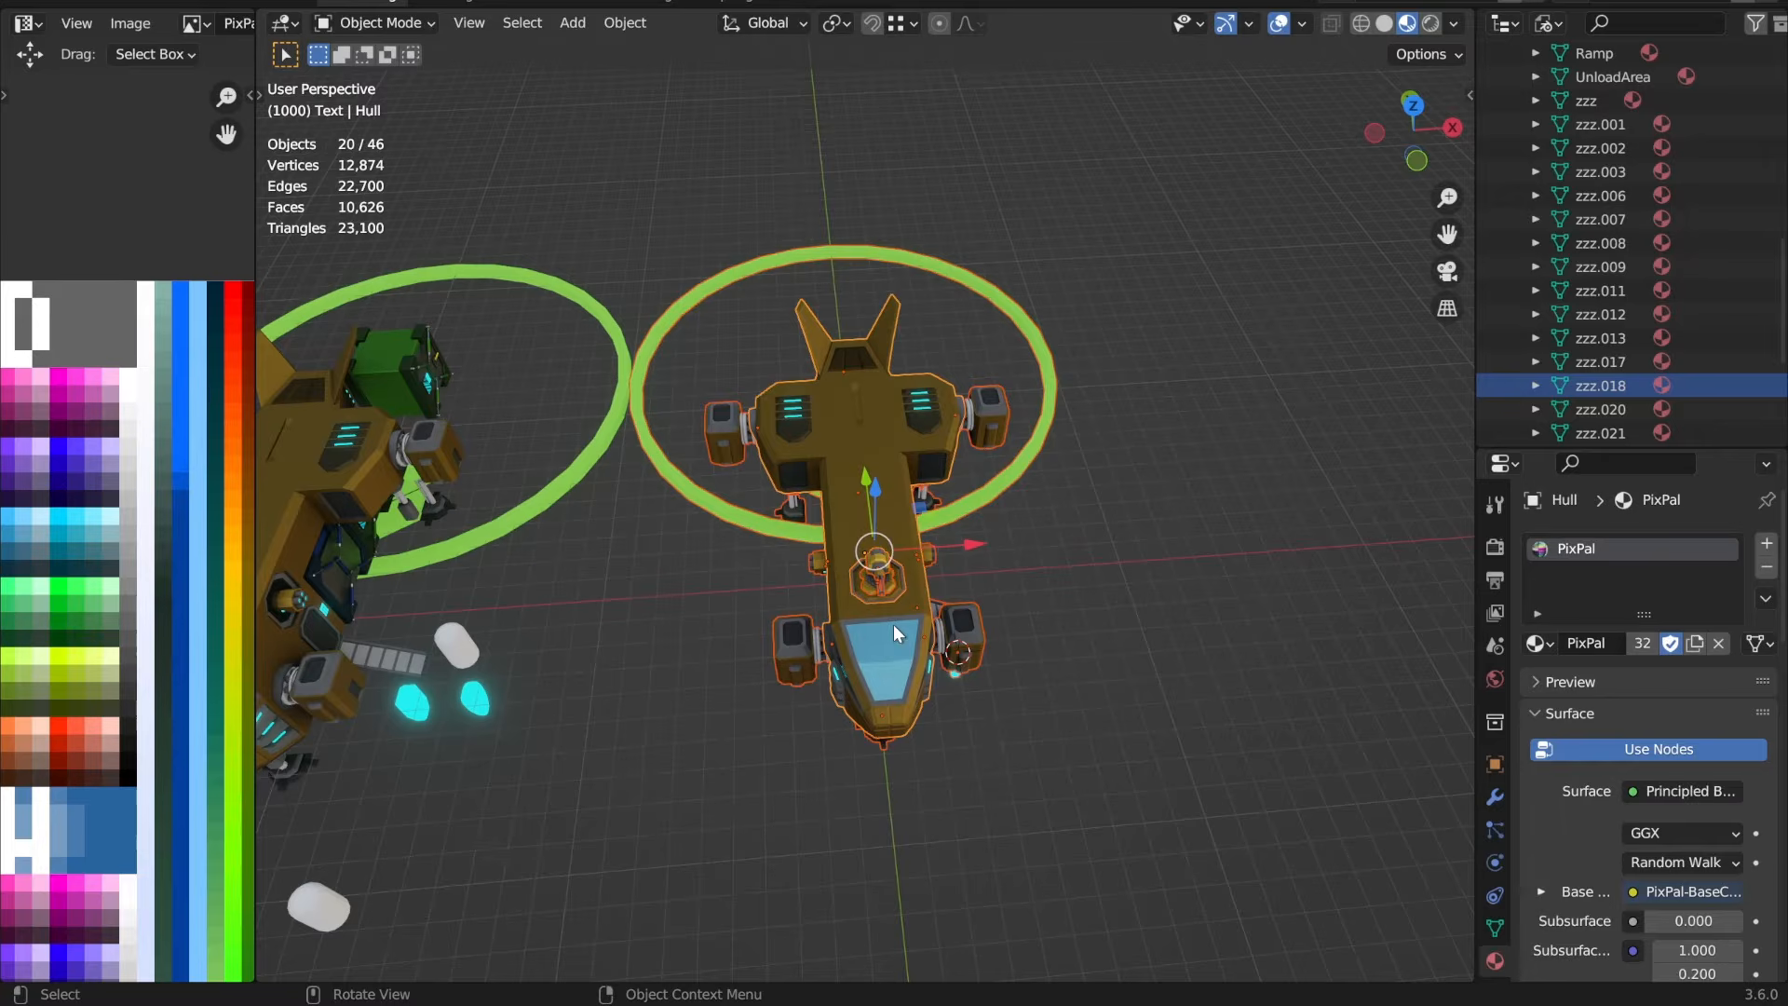
middle_drag(922, 597, 685, 3)
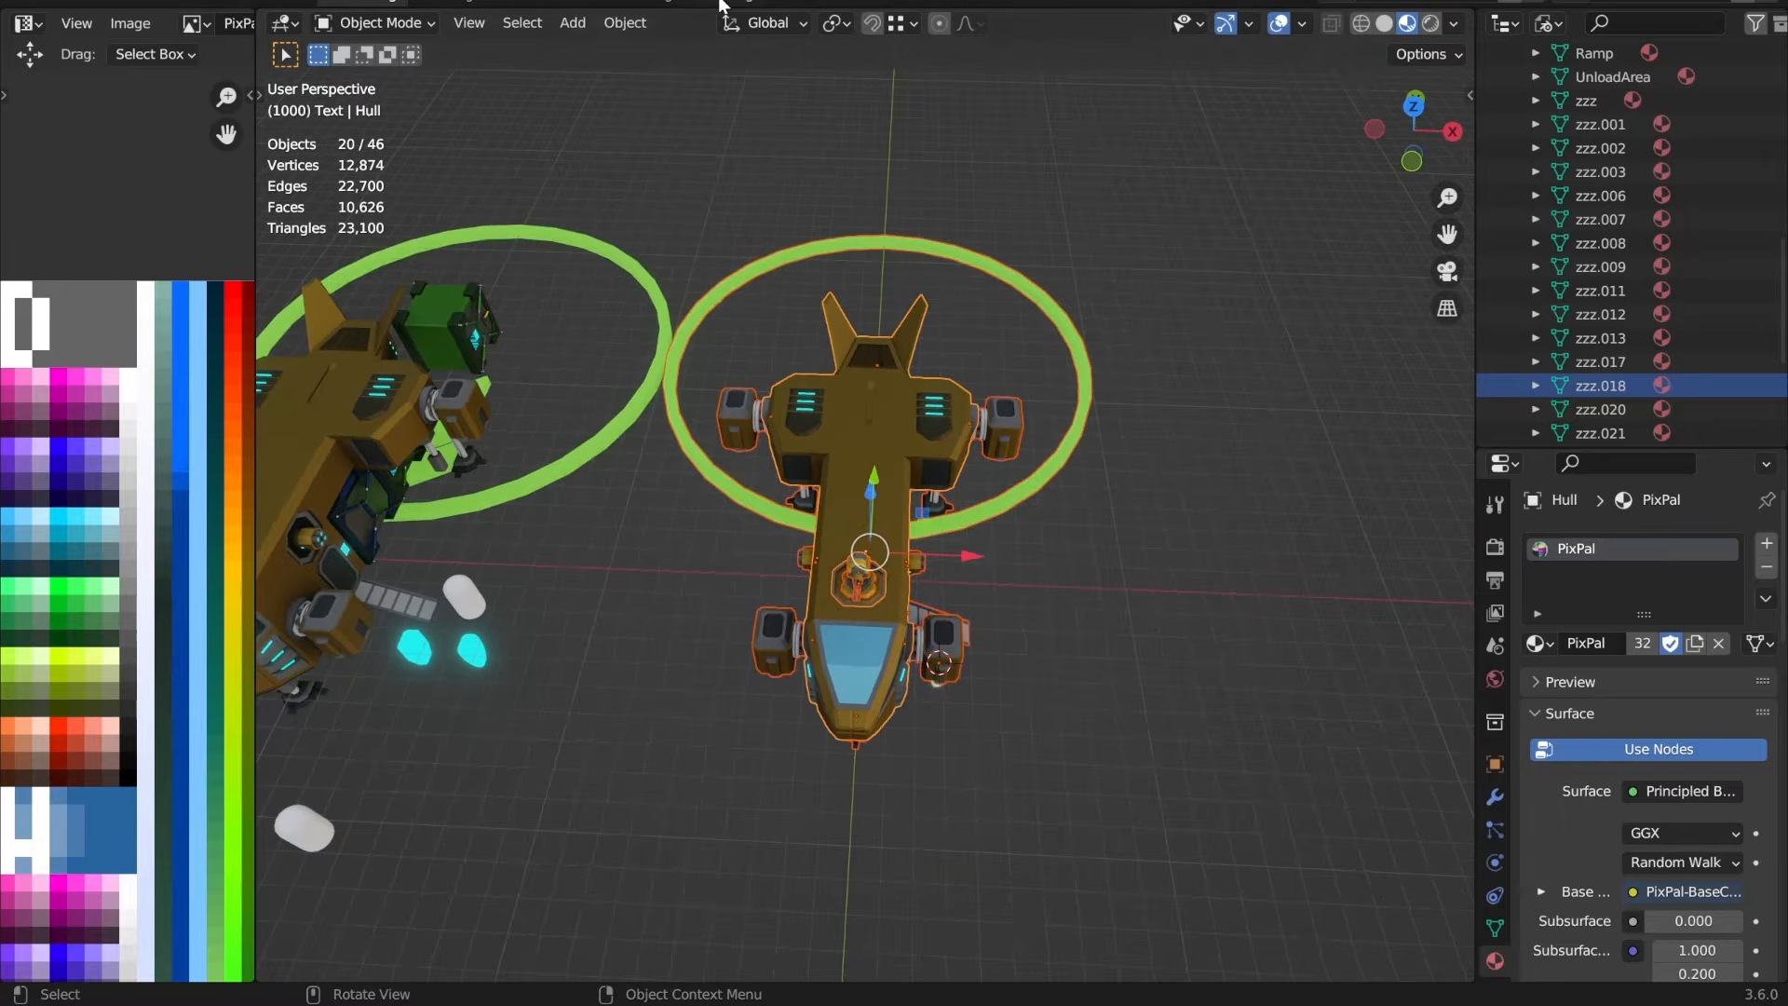
click(719, 4)
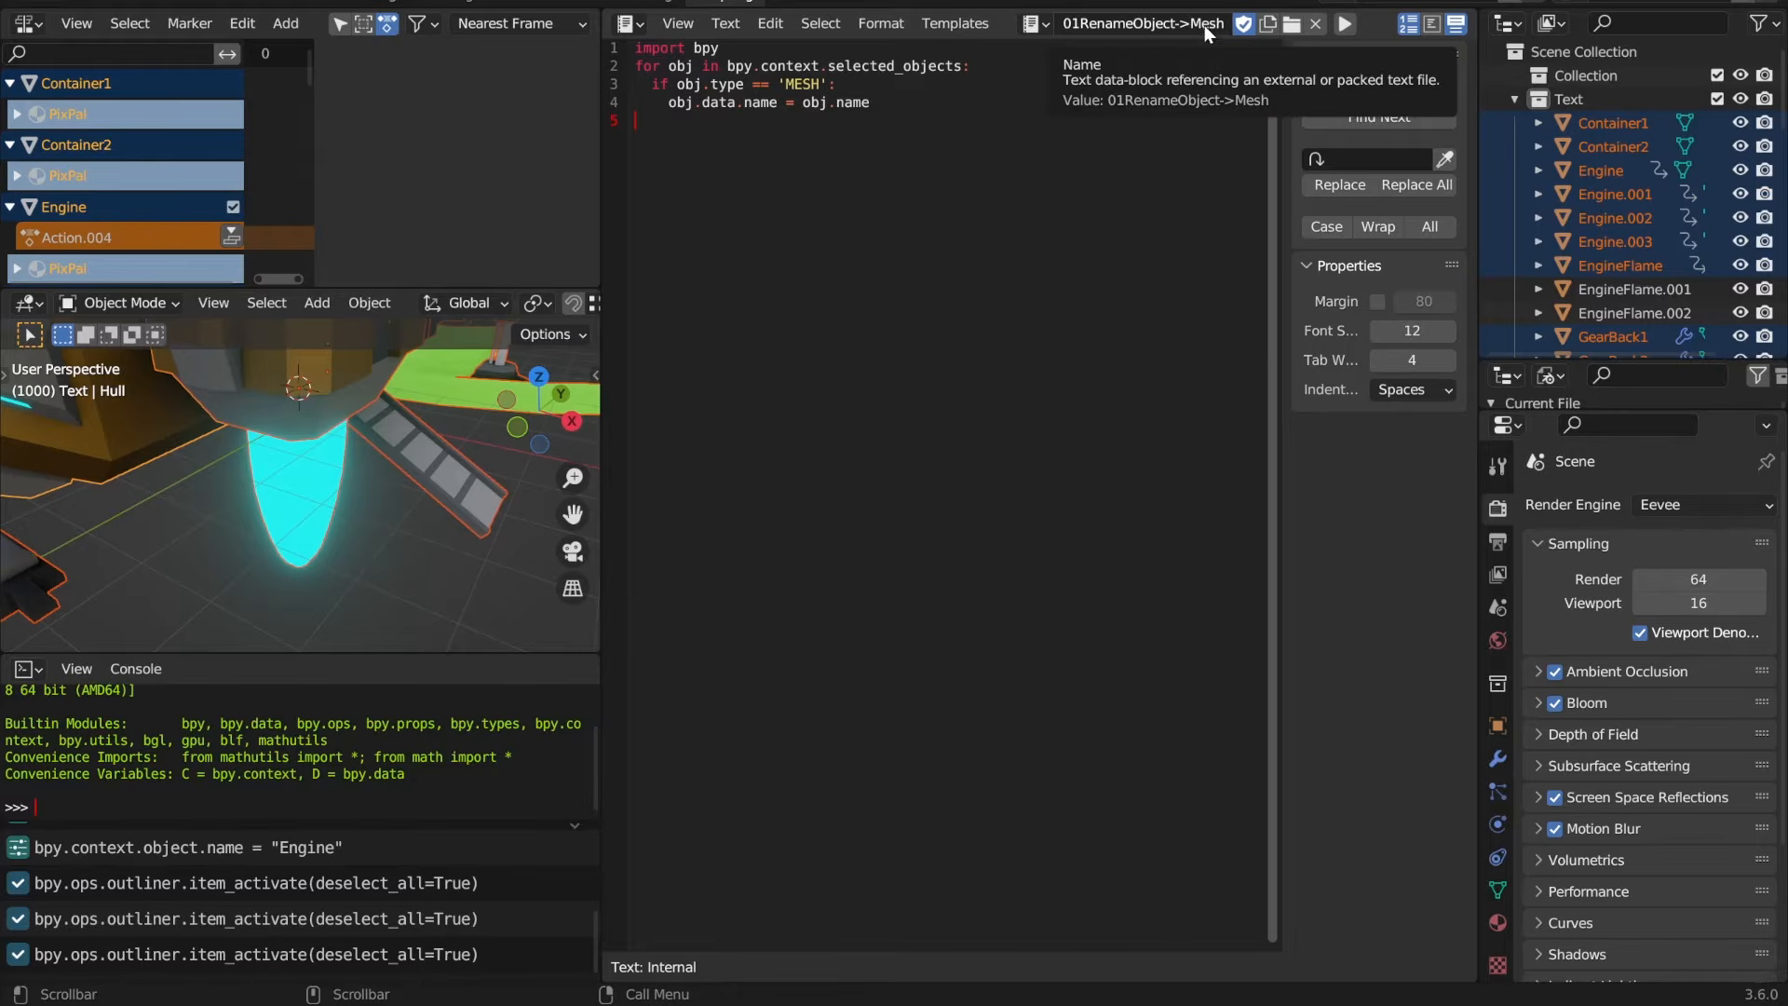
click(1344, 27)
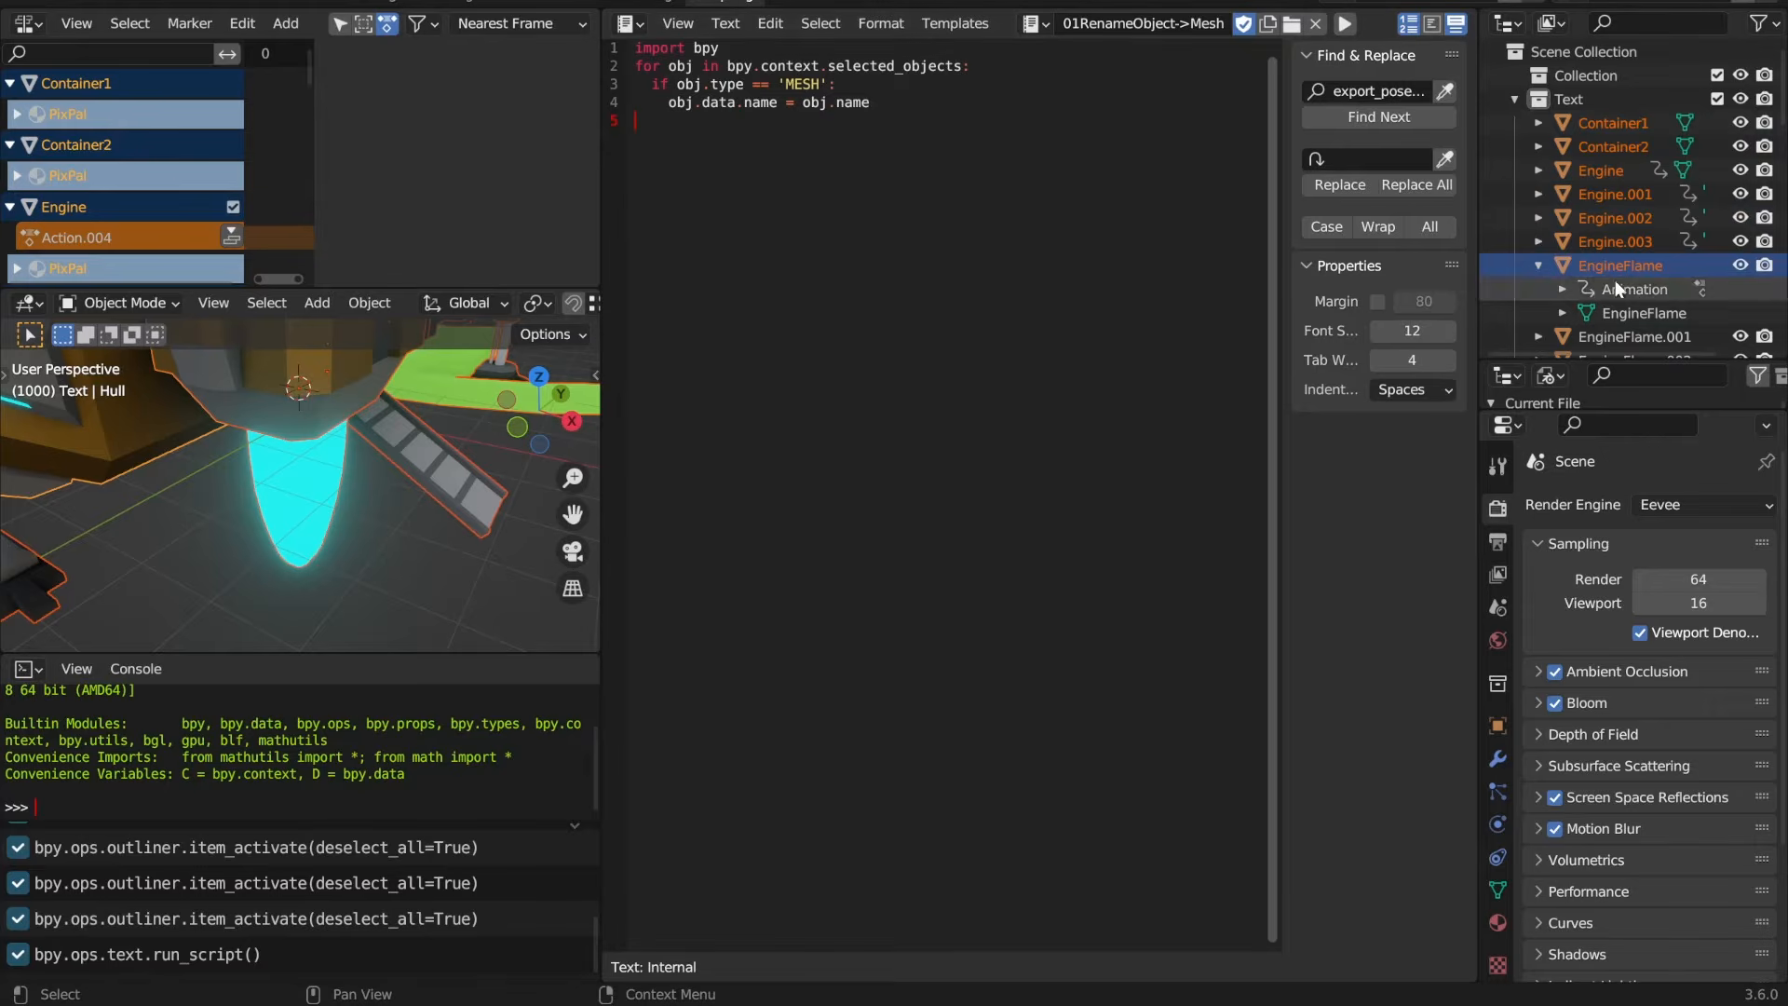
Step: Check the EngineFlame object's mesh data name against its object name, then return to the modelling view in Object Mode
click(1648, 266)
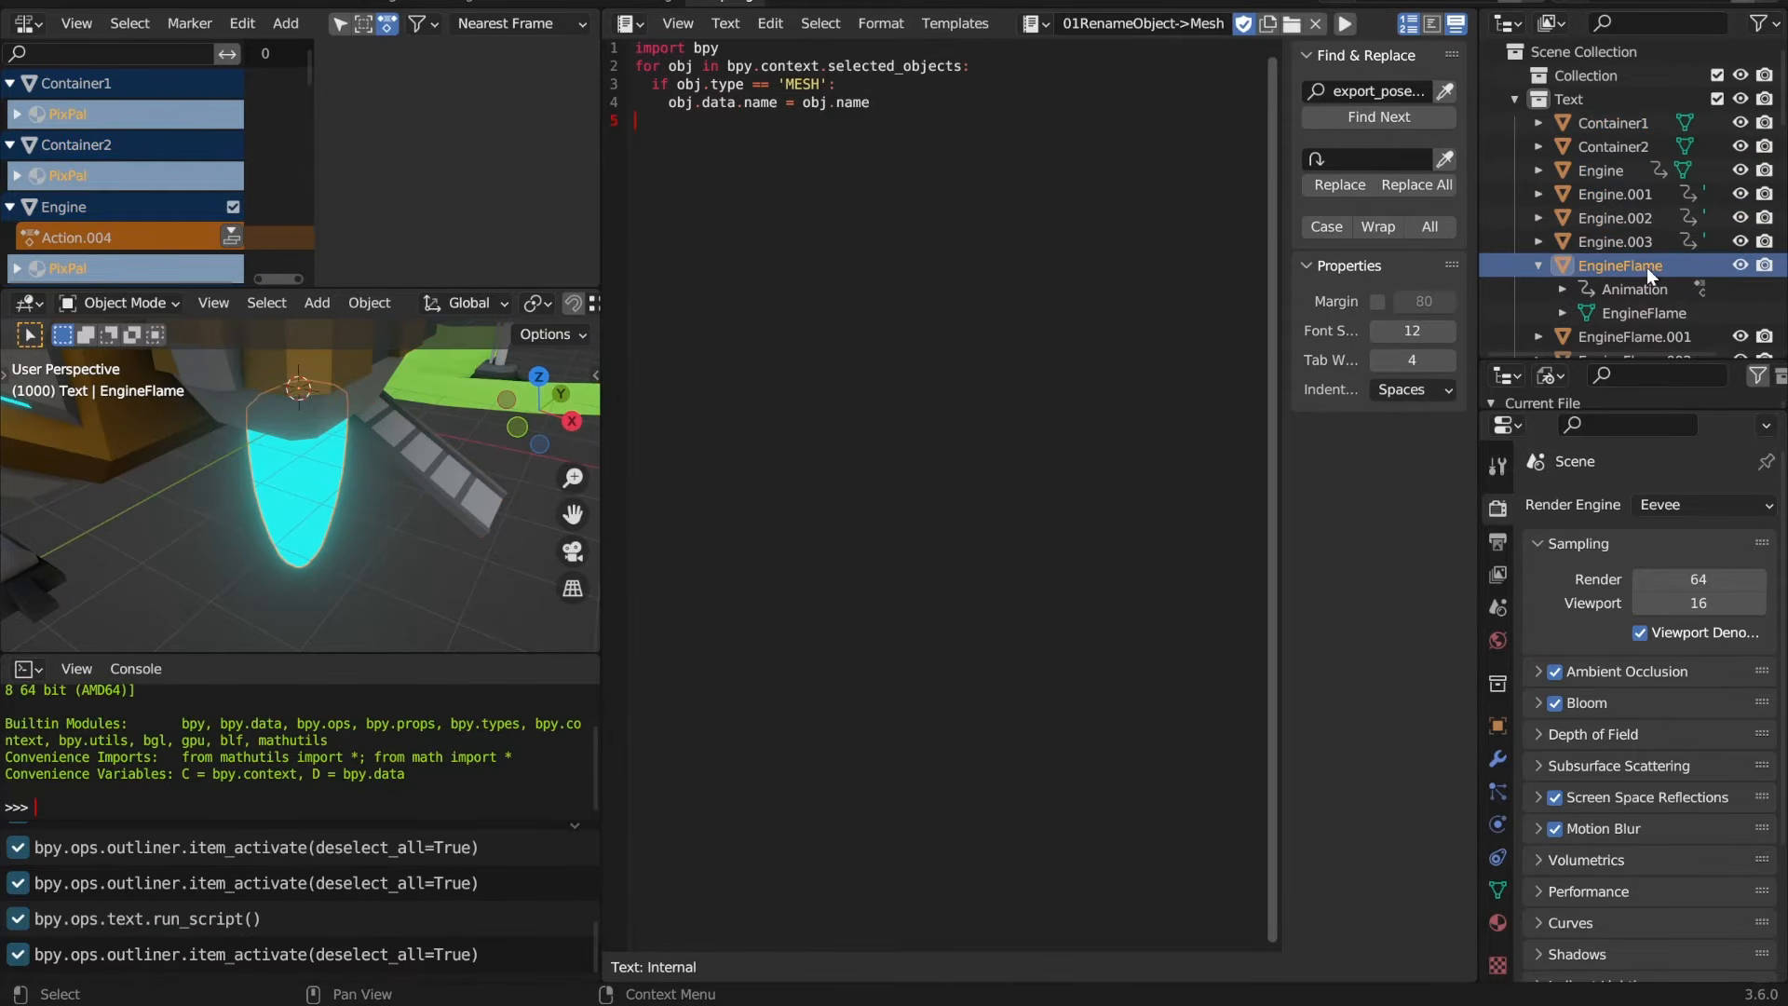
click(1611, 315)
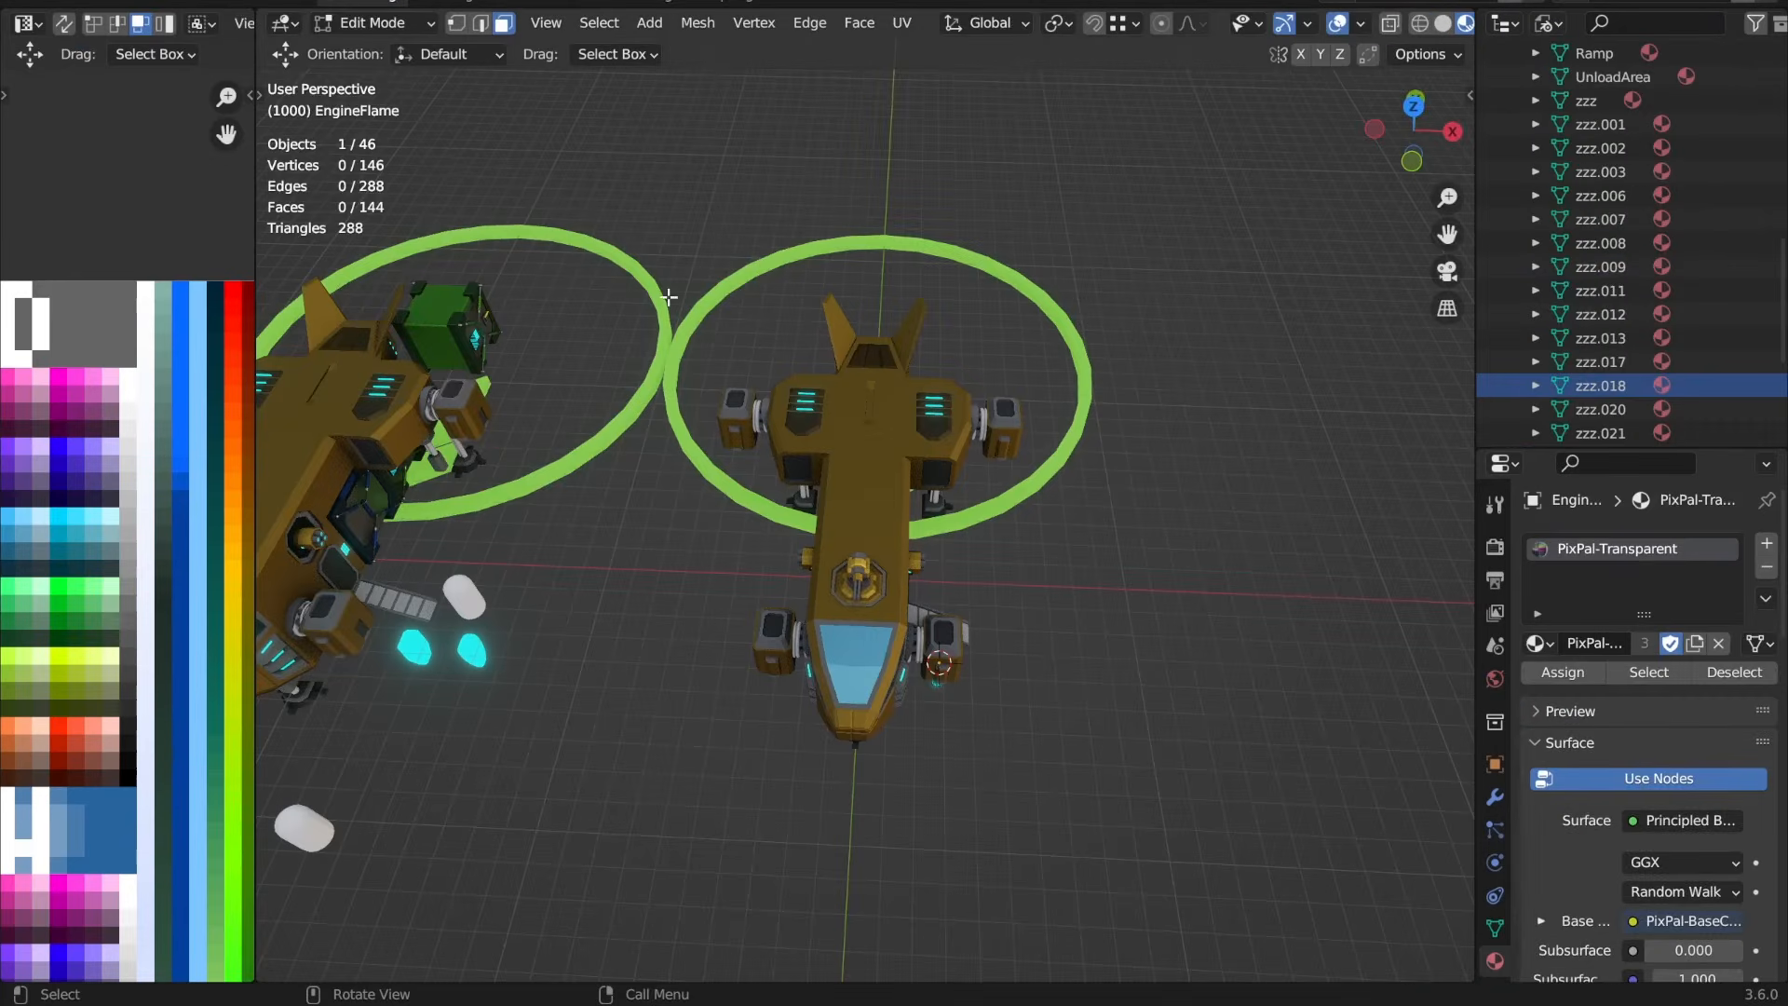
key(Tab)
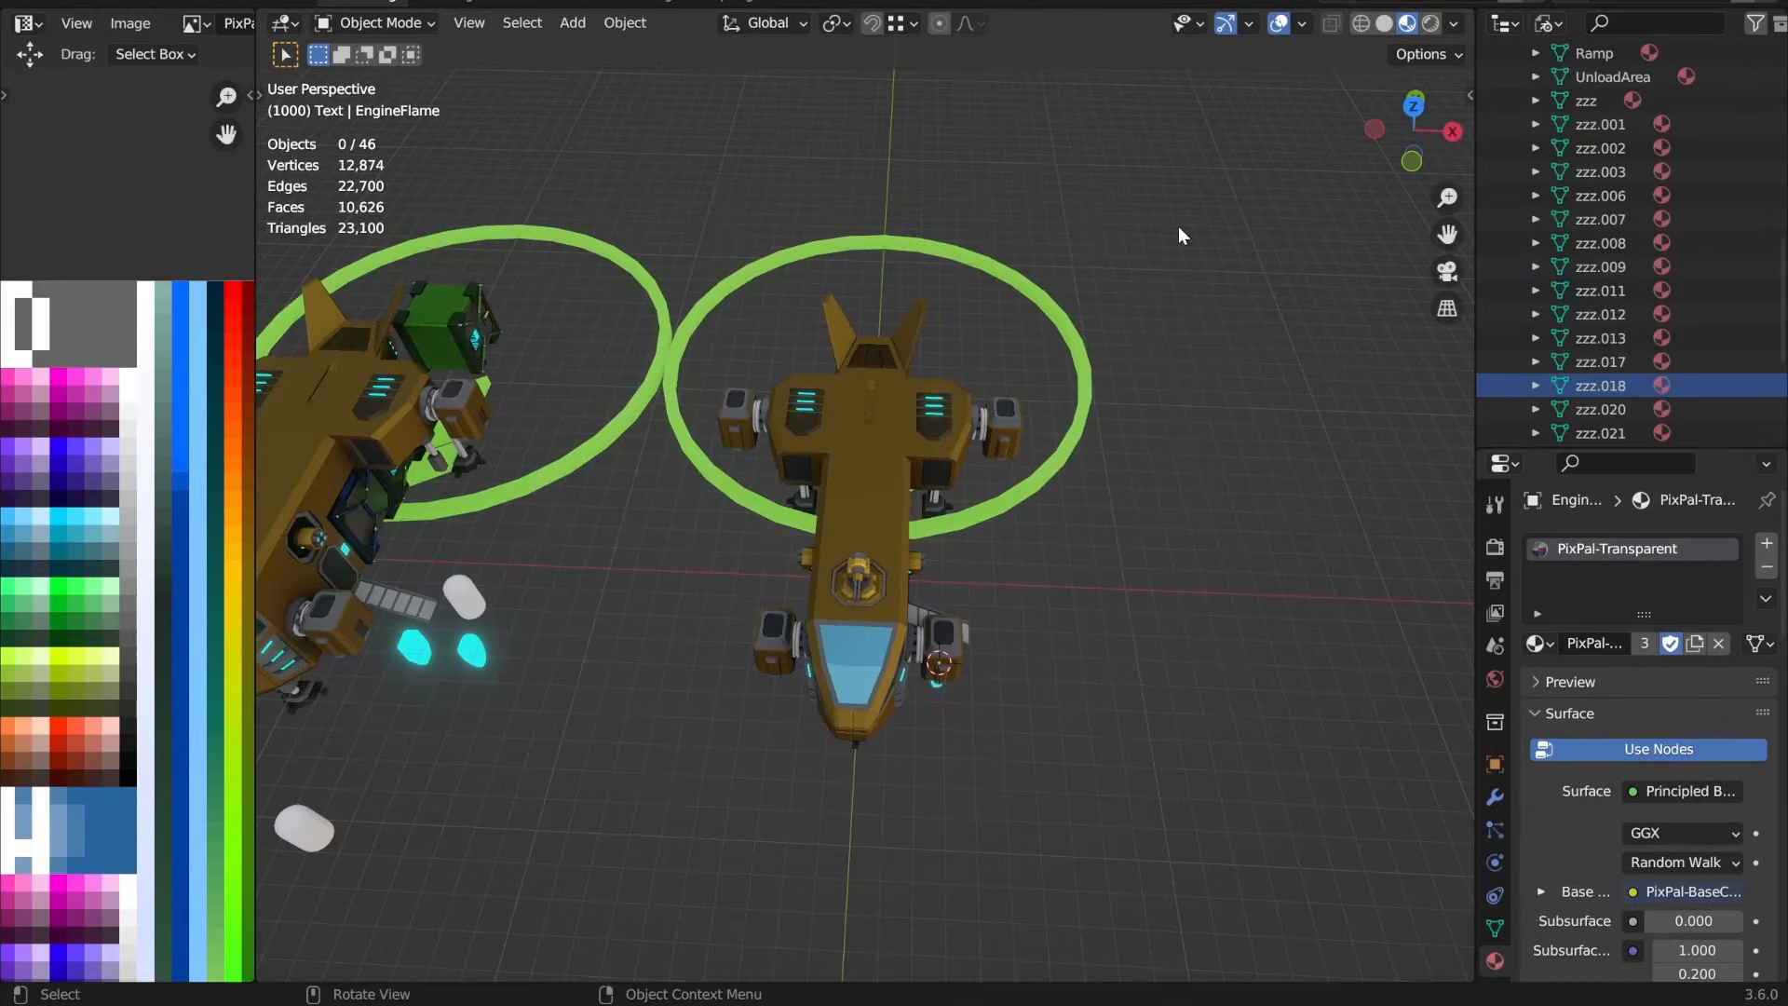
Step: Select all parts of the simplified VTOL together with its green ring, making UnloadArea the active object
drag(1193, 168, 706, 839)
middle_drag(795, 770, 863, 716)
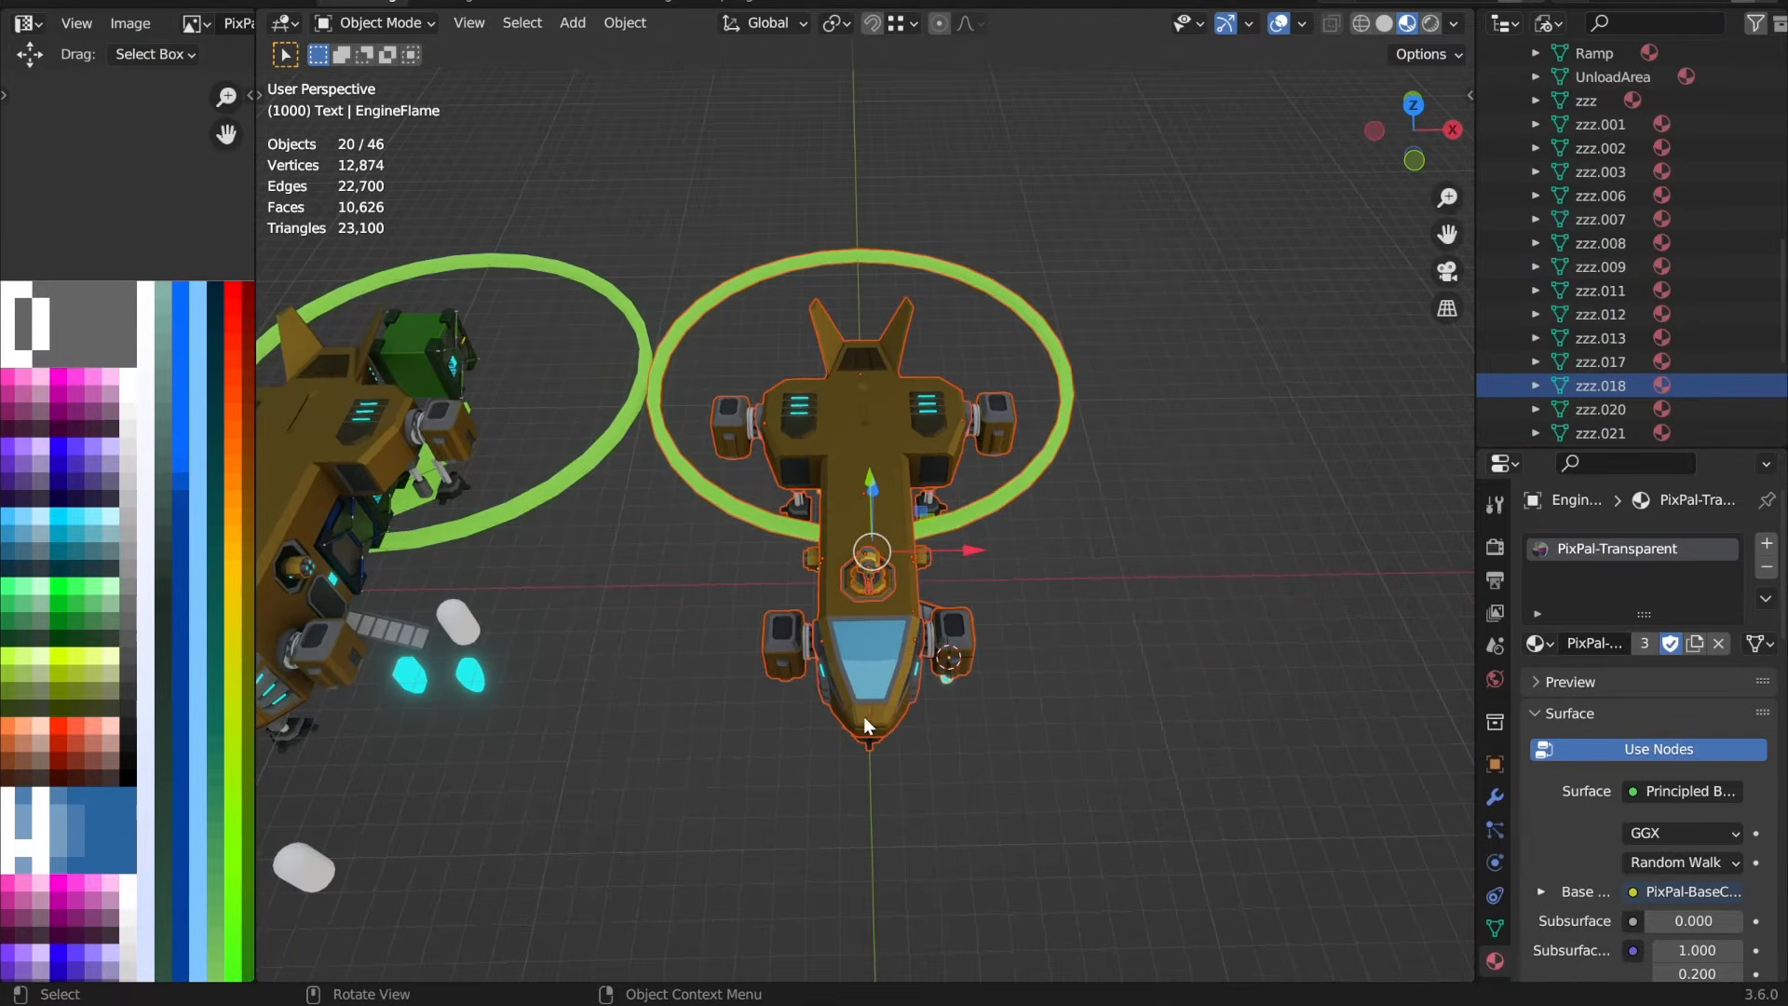
shift+click(1054, 349)
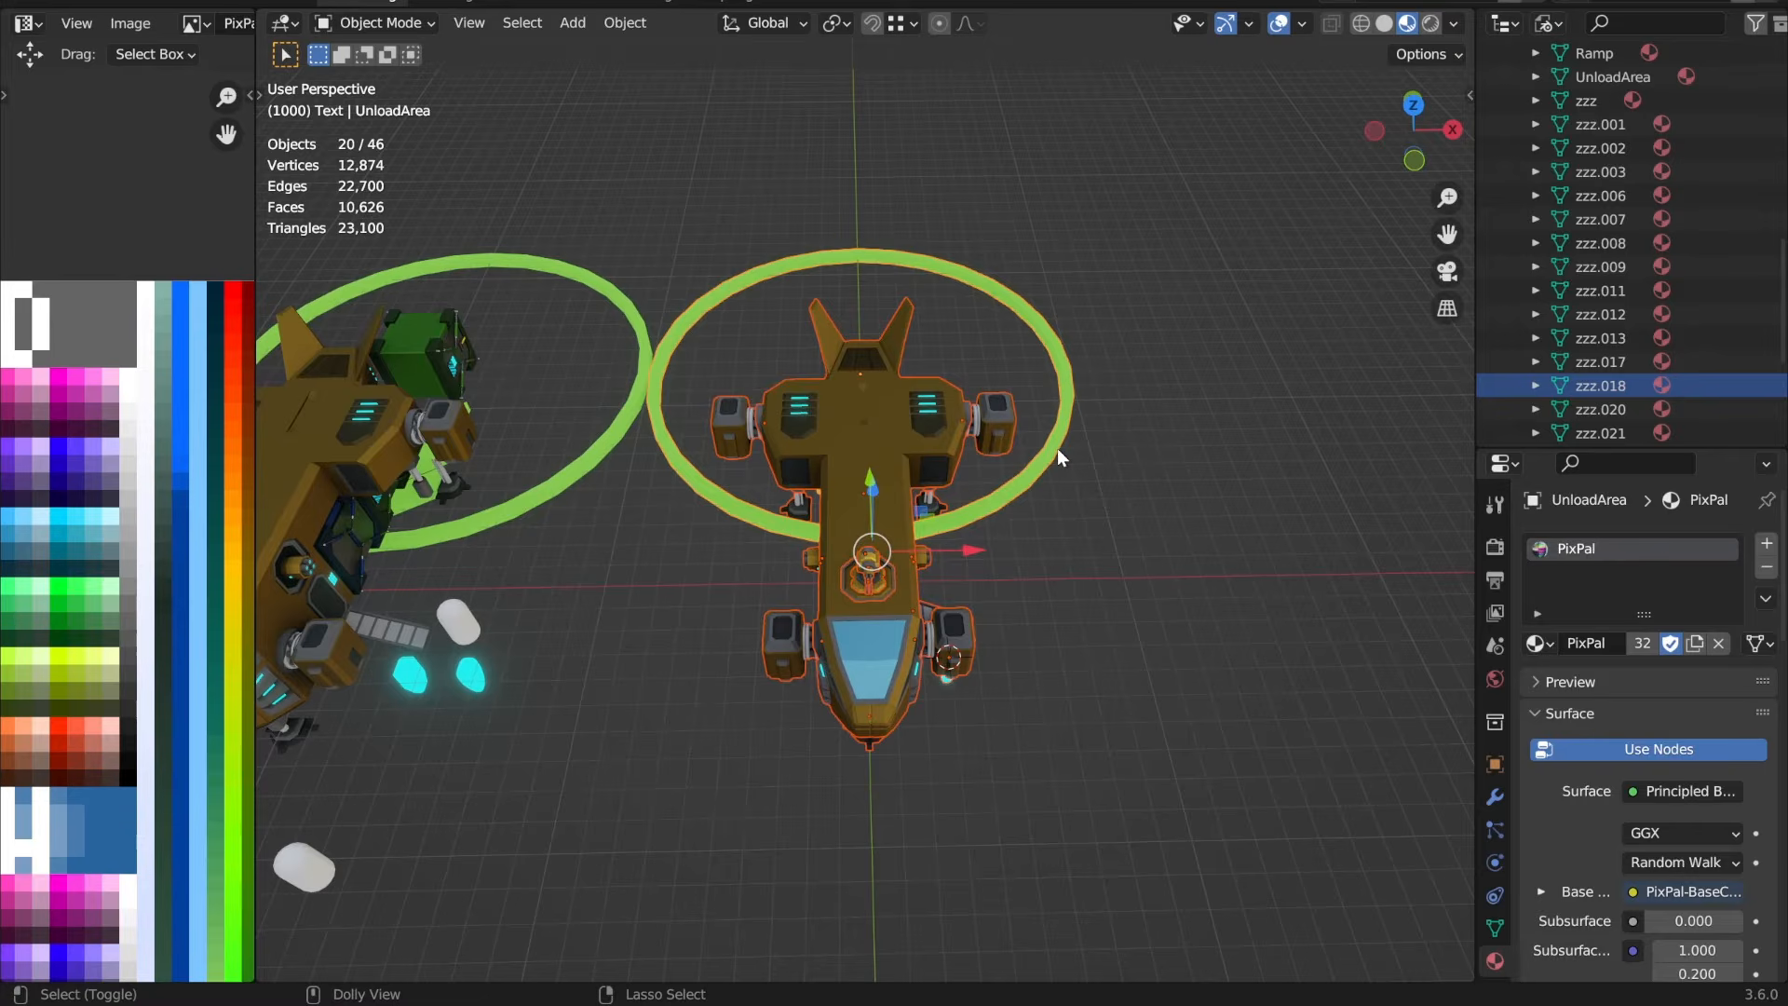
Step: Export the VTOL as Vtol1_2x1.fbx, limited to Selected Objects and with Apply Transform enabled
key(ctrl+e)
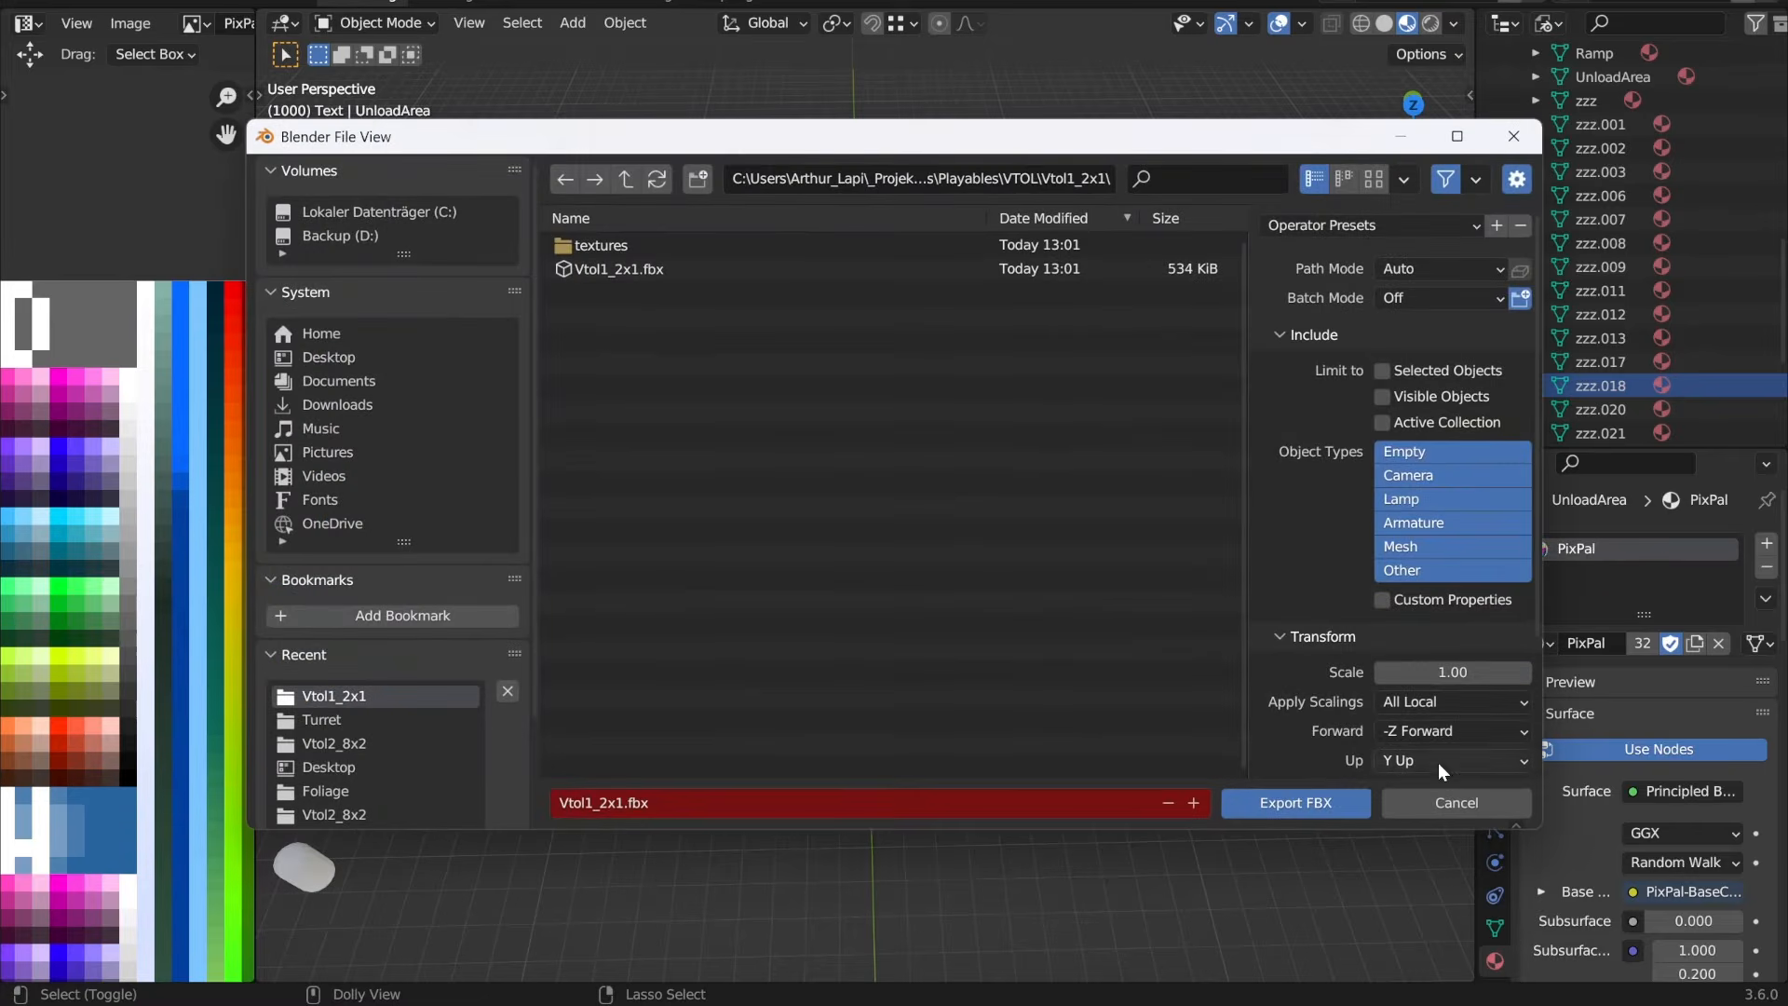
click(1456, 804)
click(40, 7)
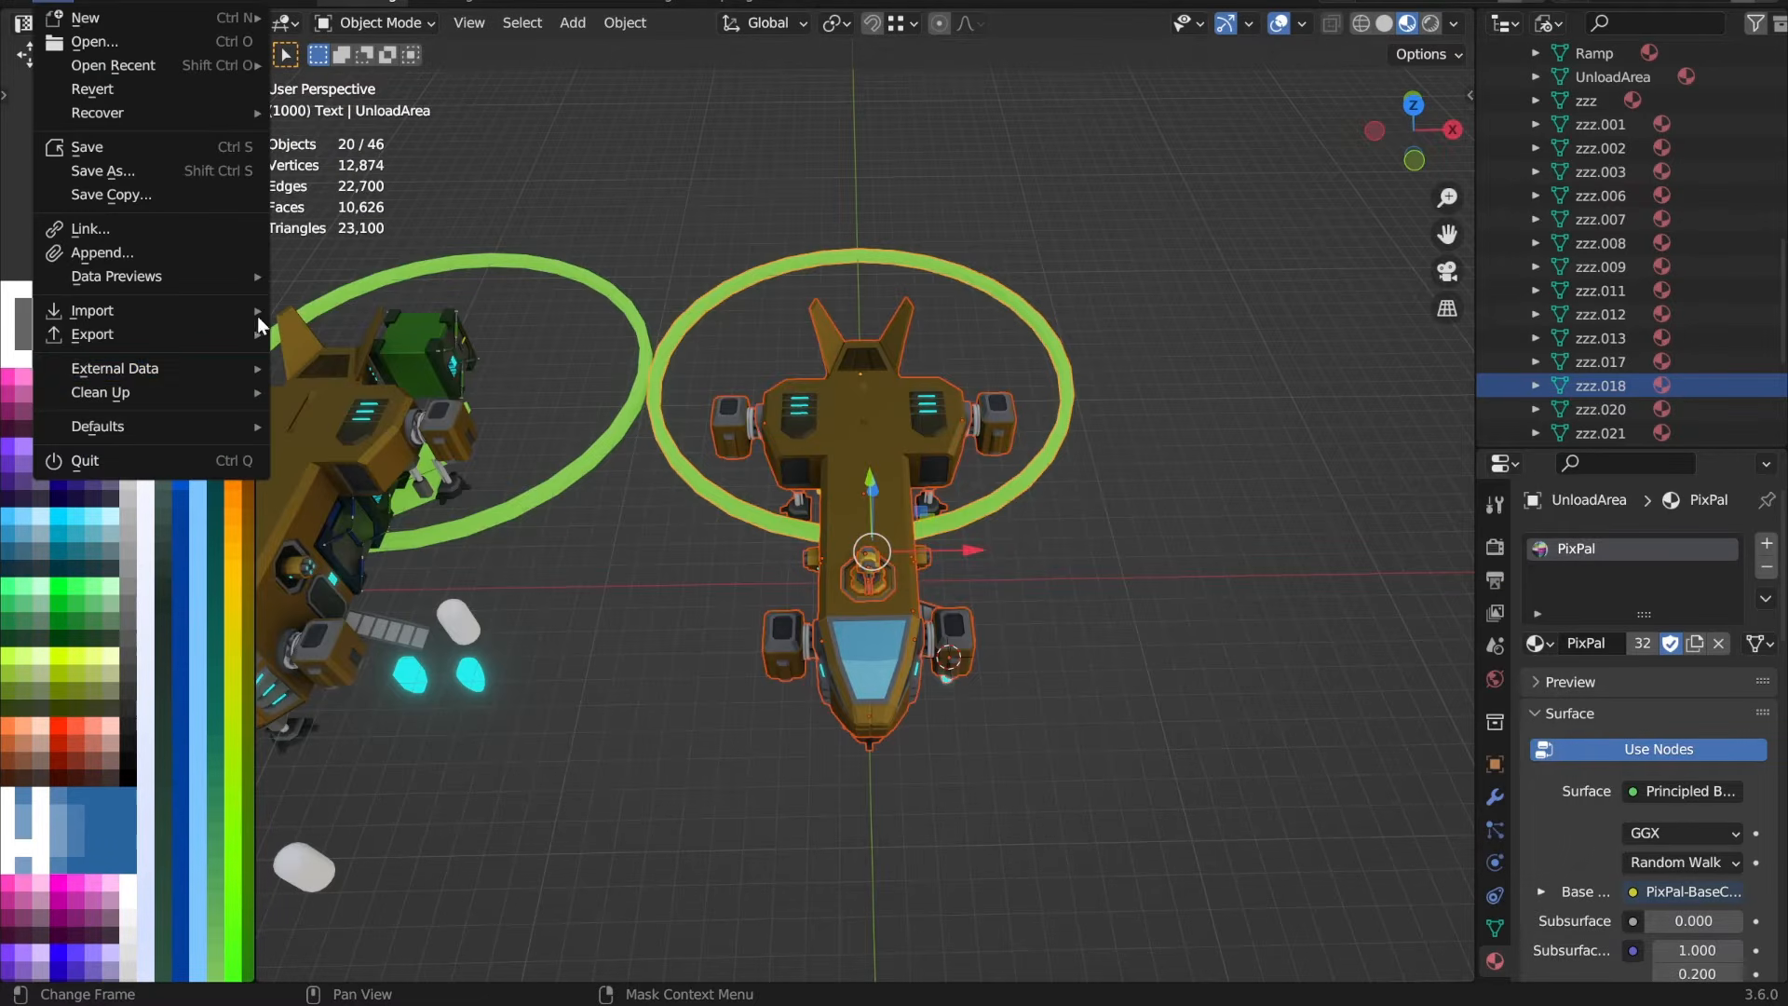
mouse_move(172, 335)
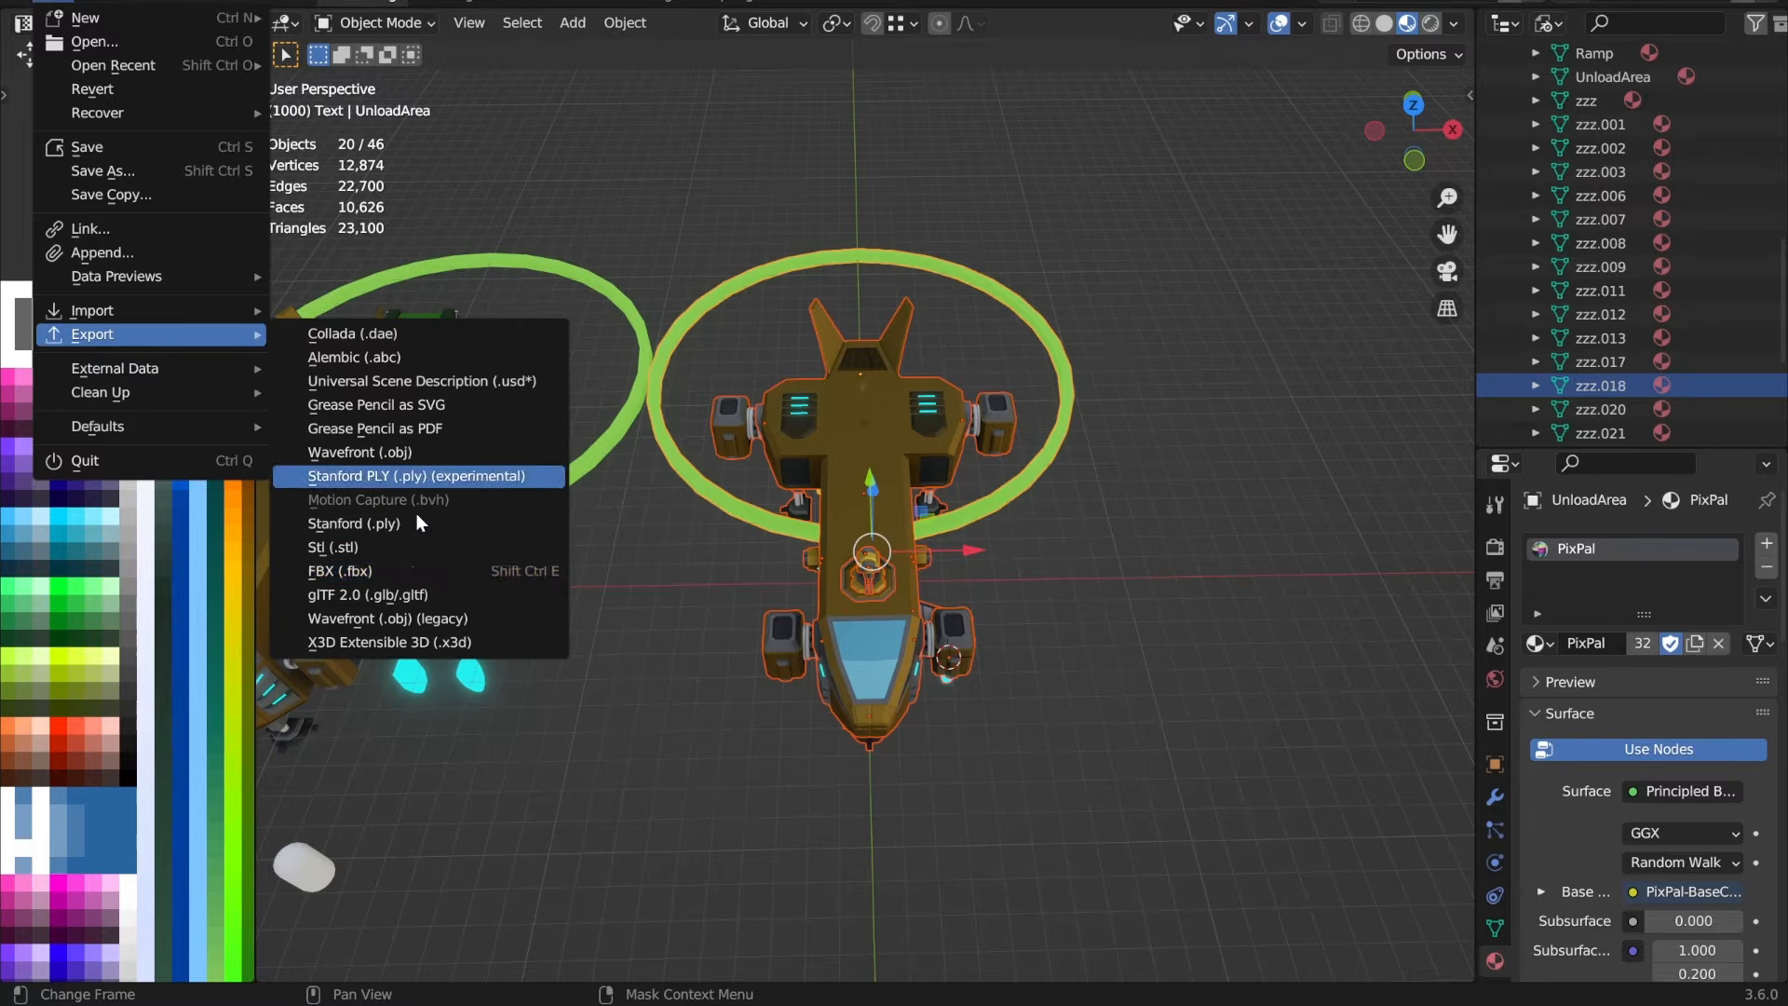
click(391, 573)
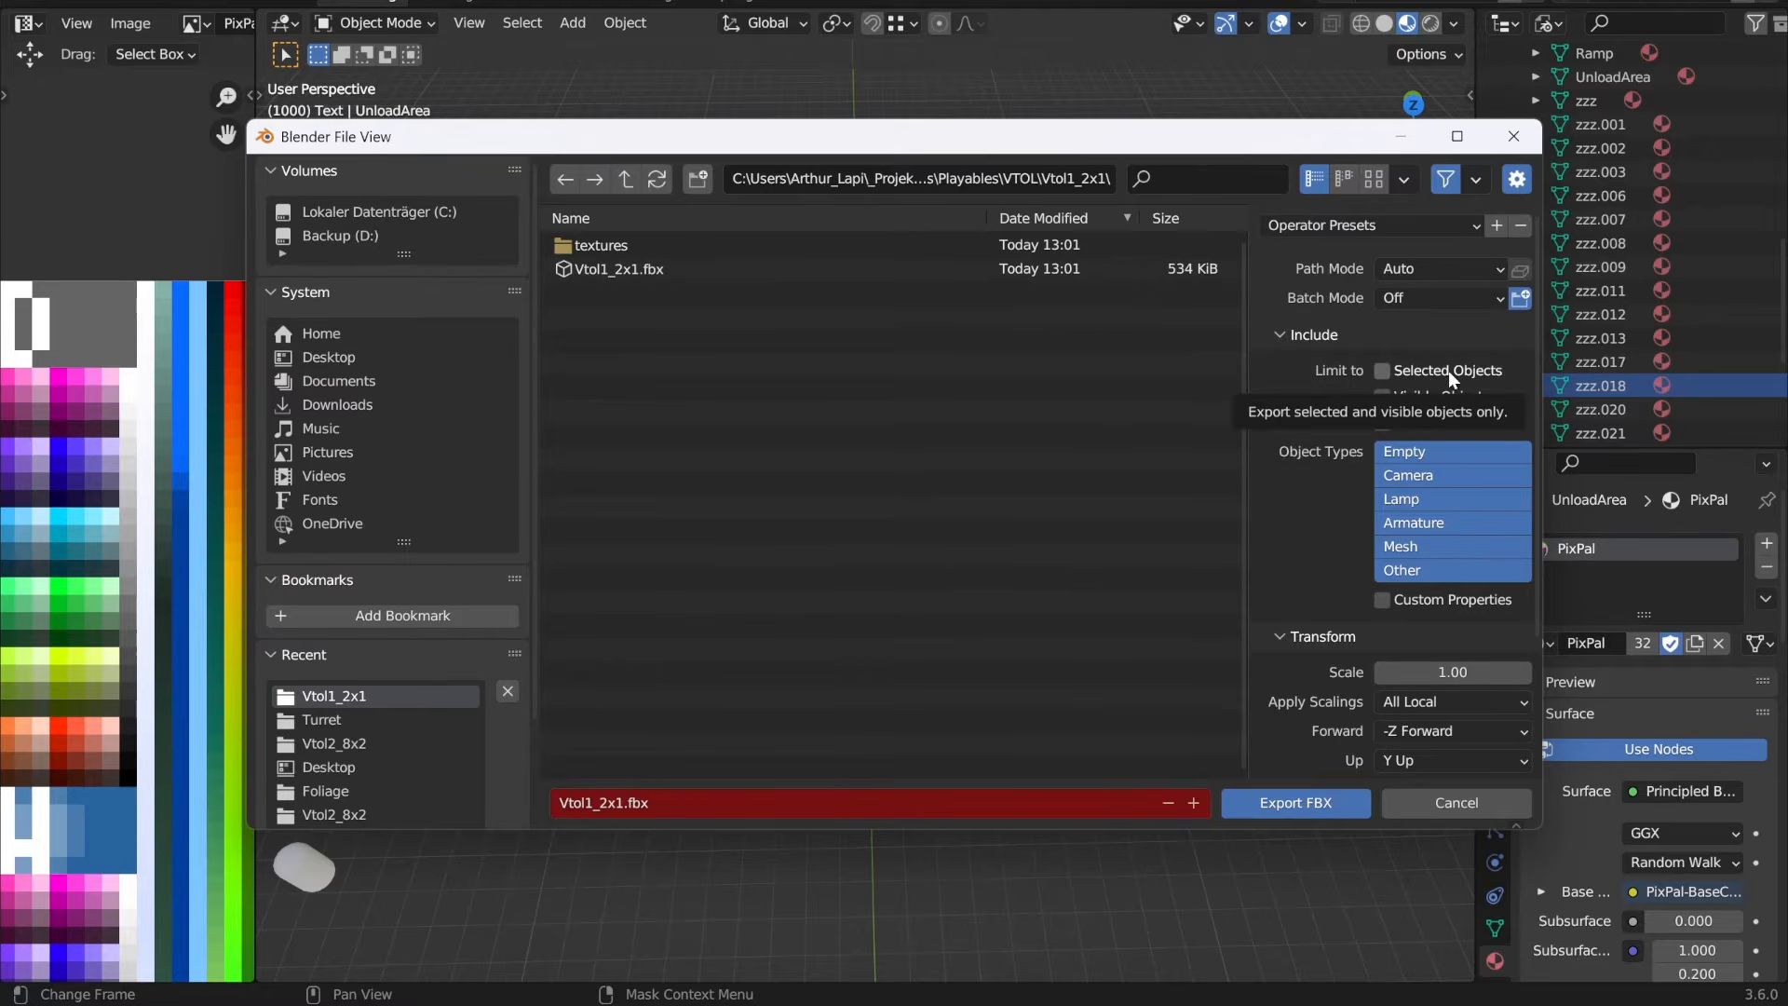
click(1420, 369)
scroll(1443, 374, down, 4)
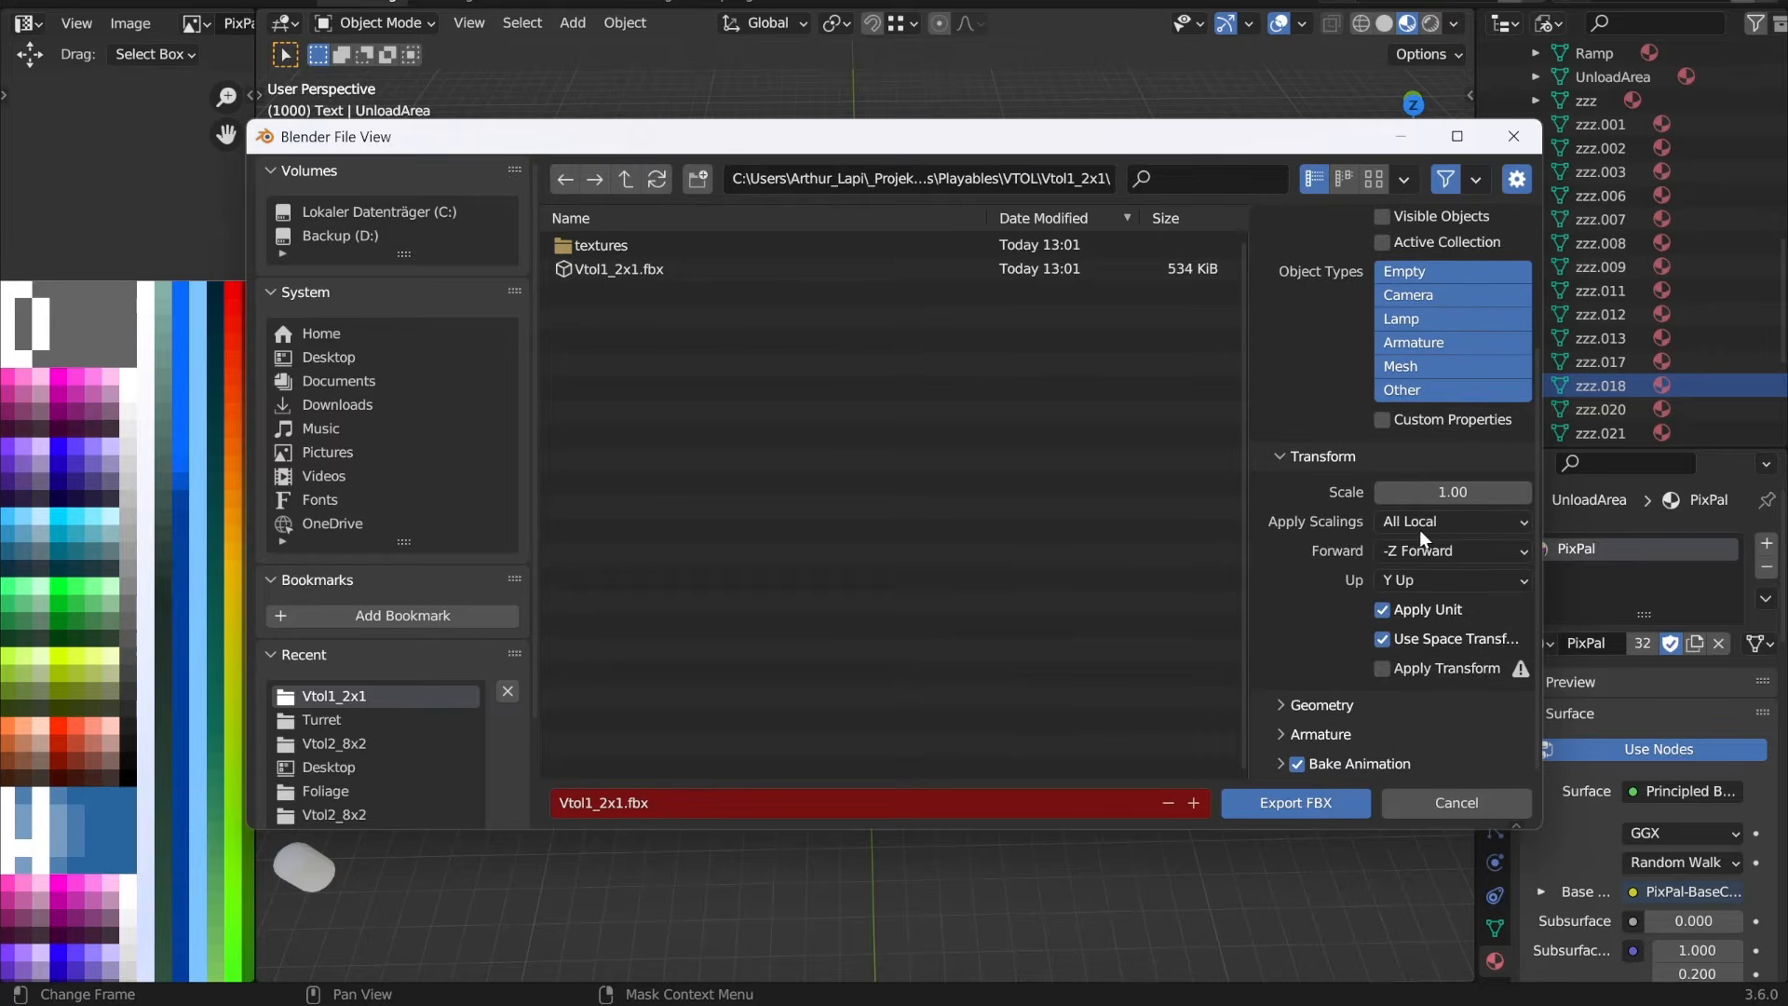
click(1441, 665)
click(1274, 801)
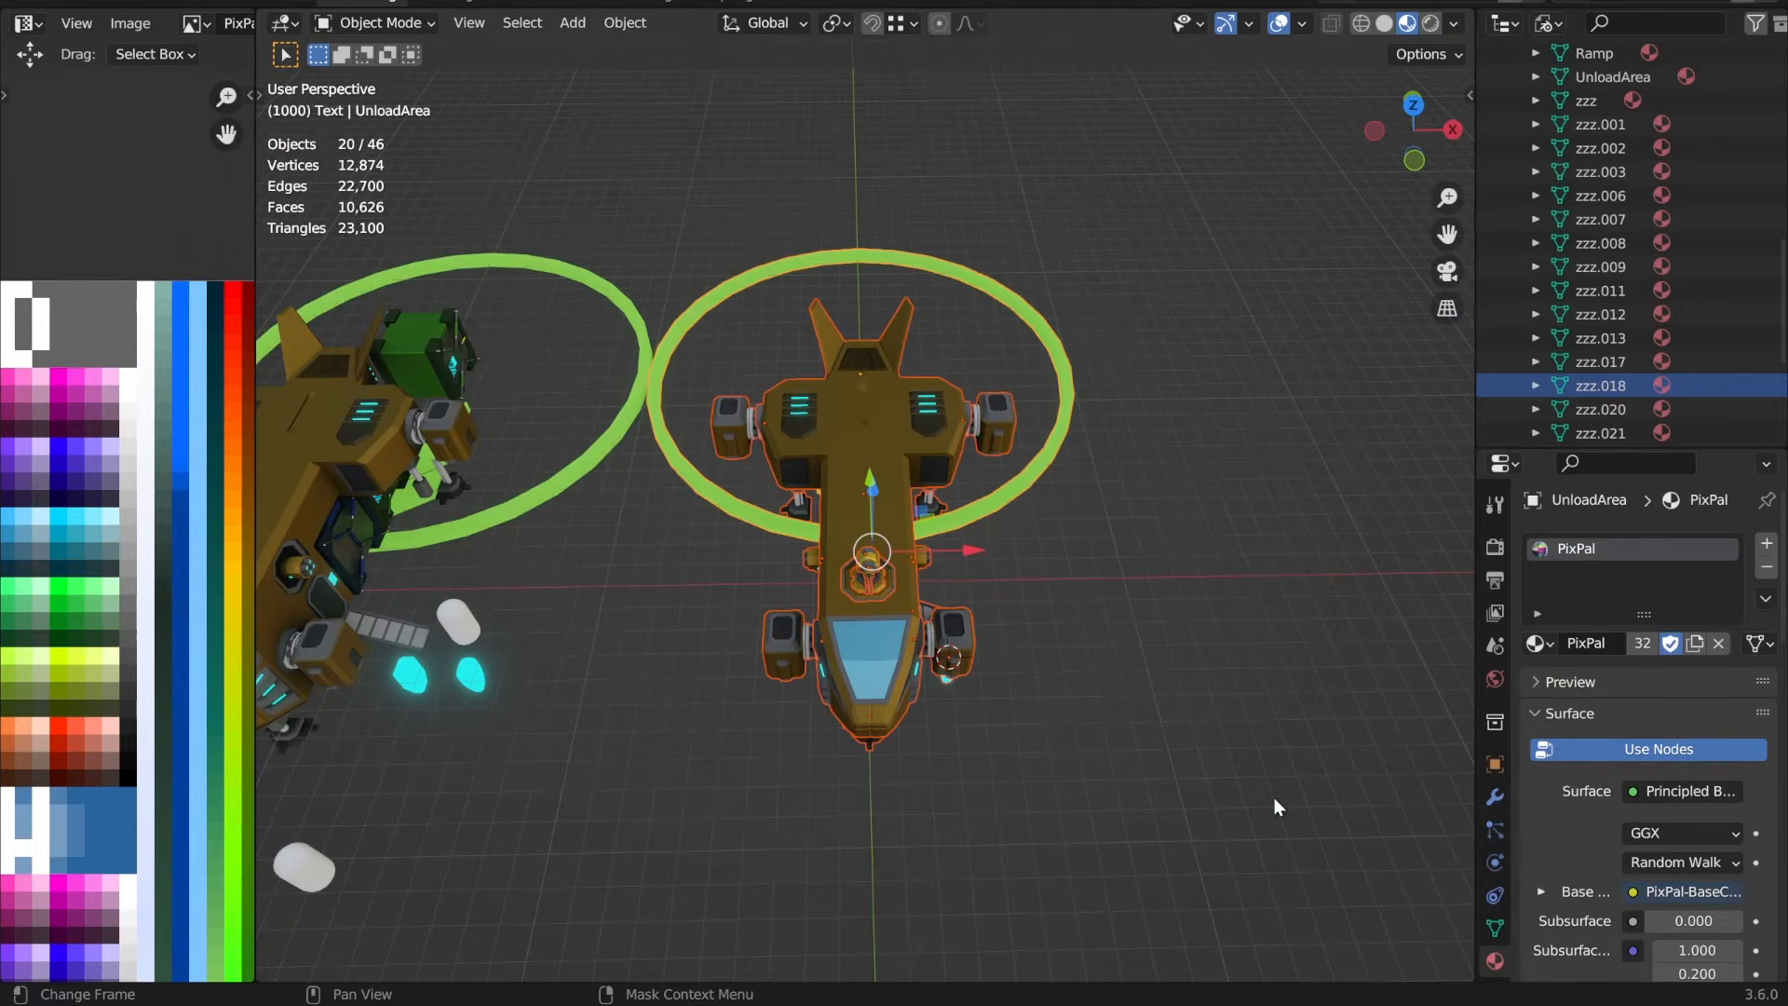
Step: Close Vtol1_2x1.blend without saving the changes
click(1767, 1)
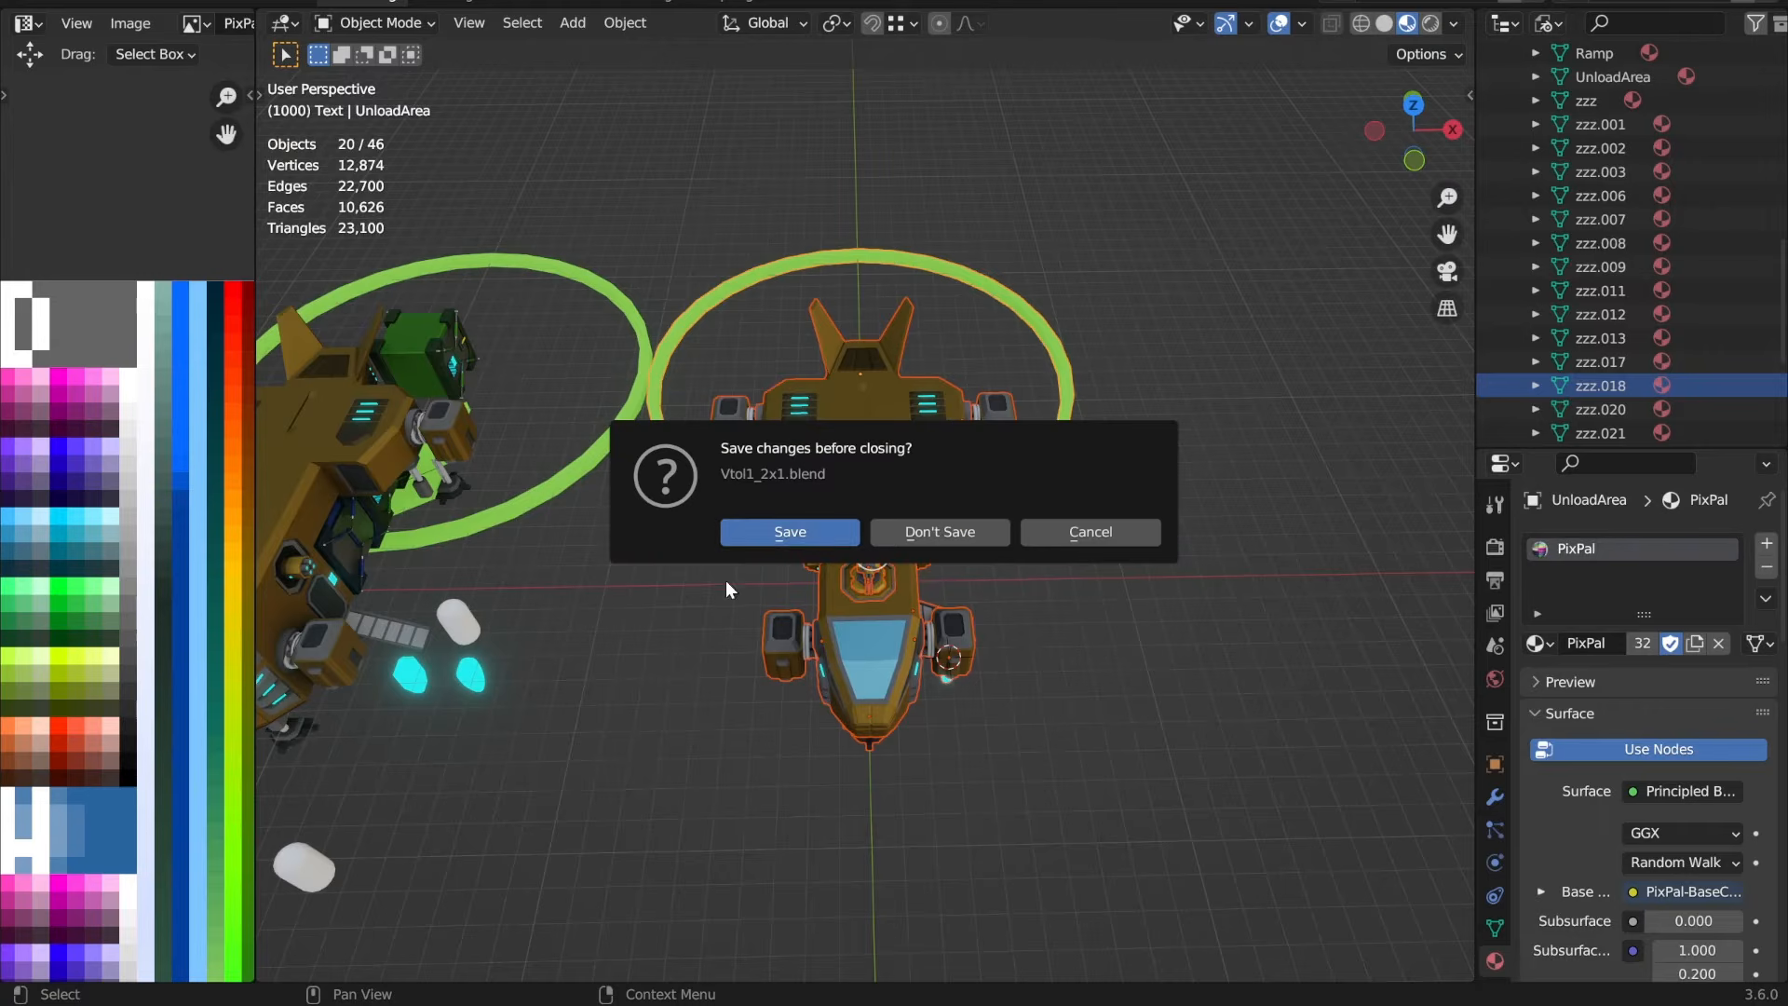
click(945, 536)
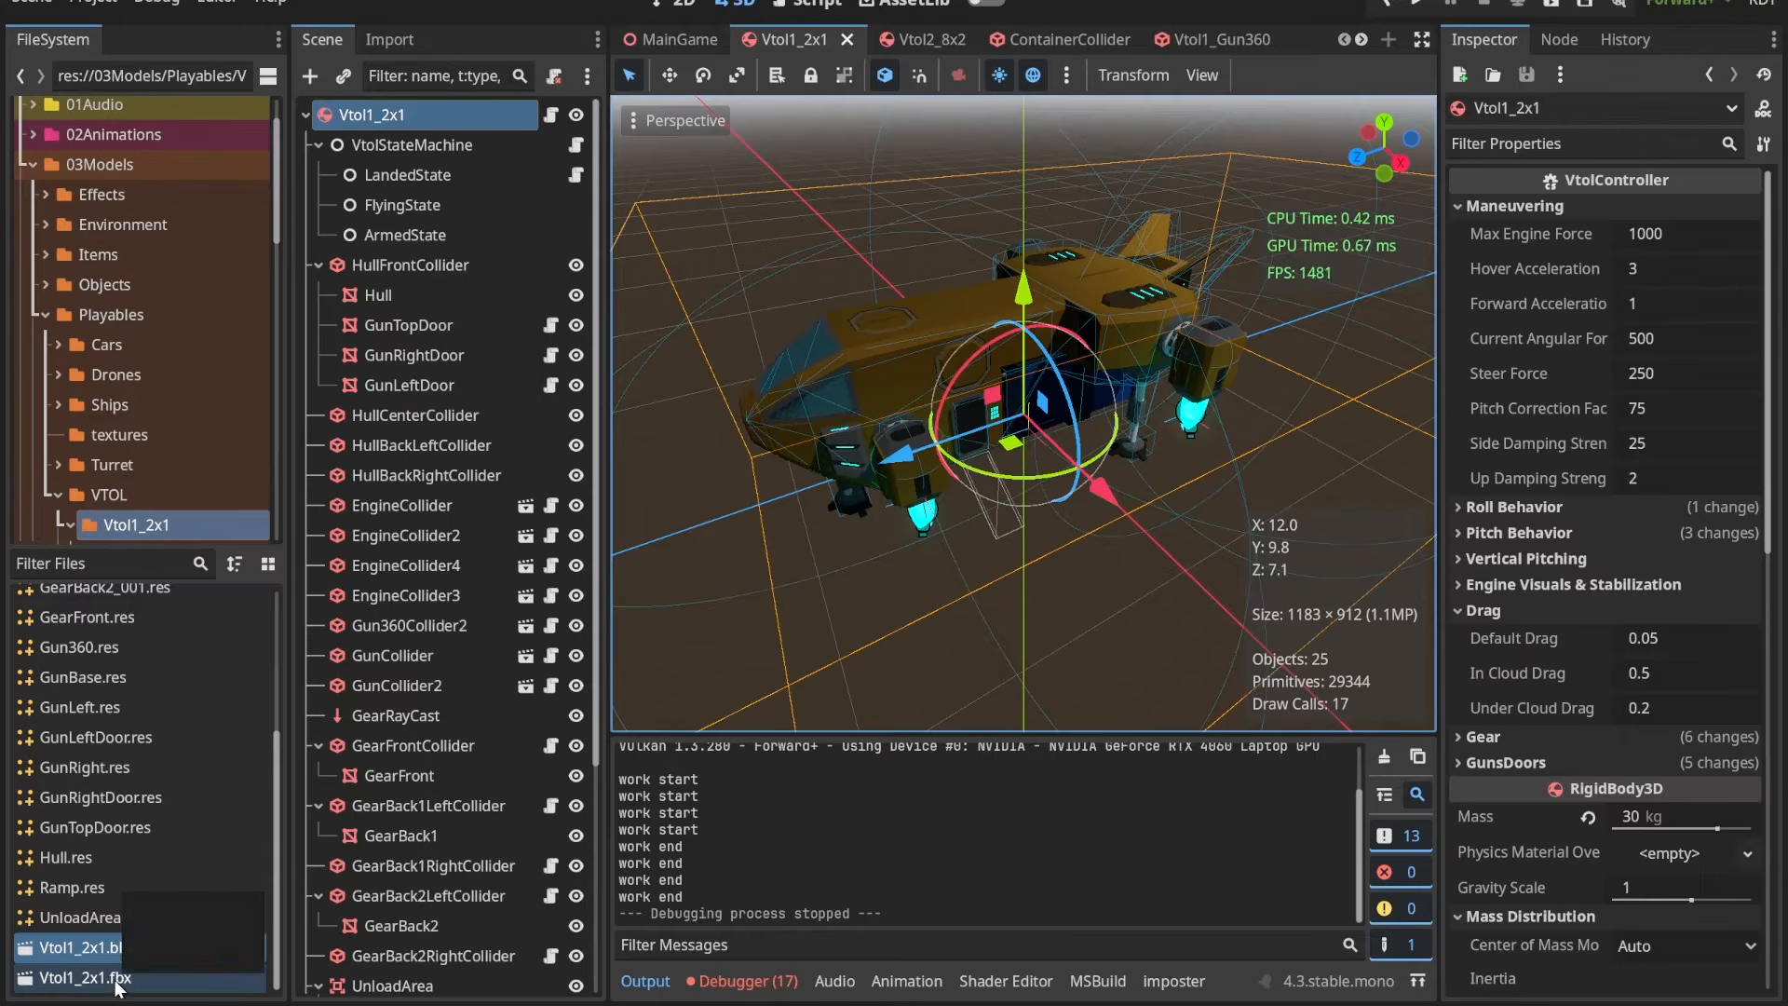
Step: Switch to Godot, open the advanced import settings of Vtol1_2x1.fbx and view its list of meshes
click(205, 981)
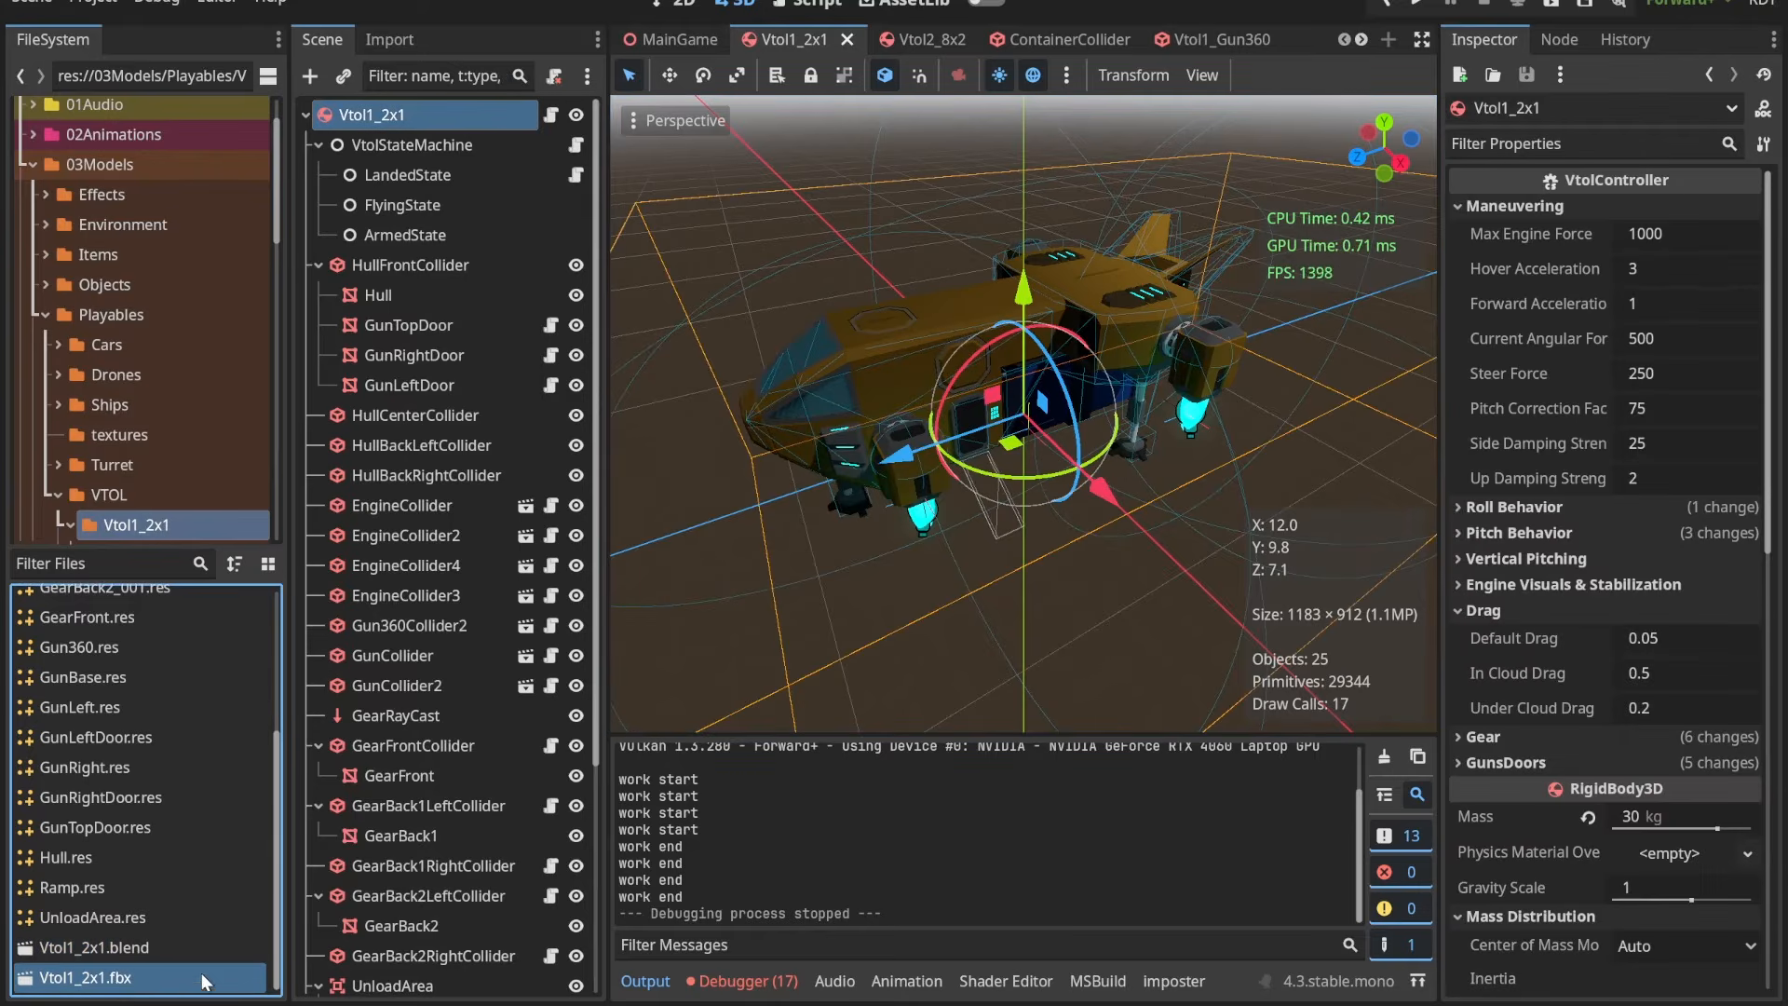
double_click(144, 988)
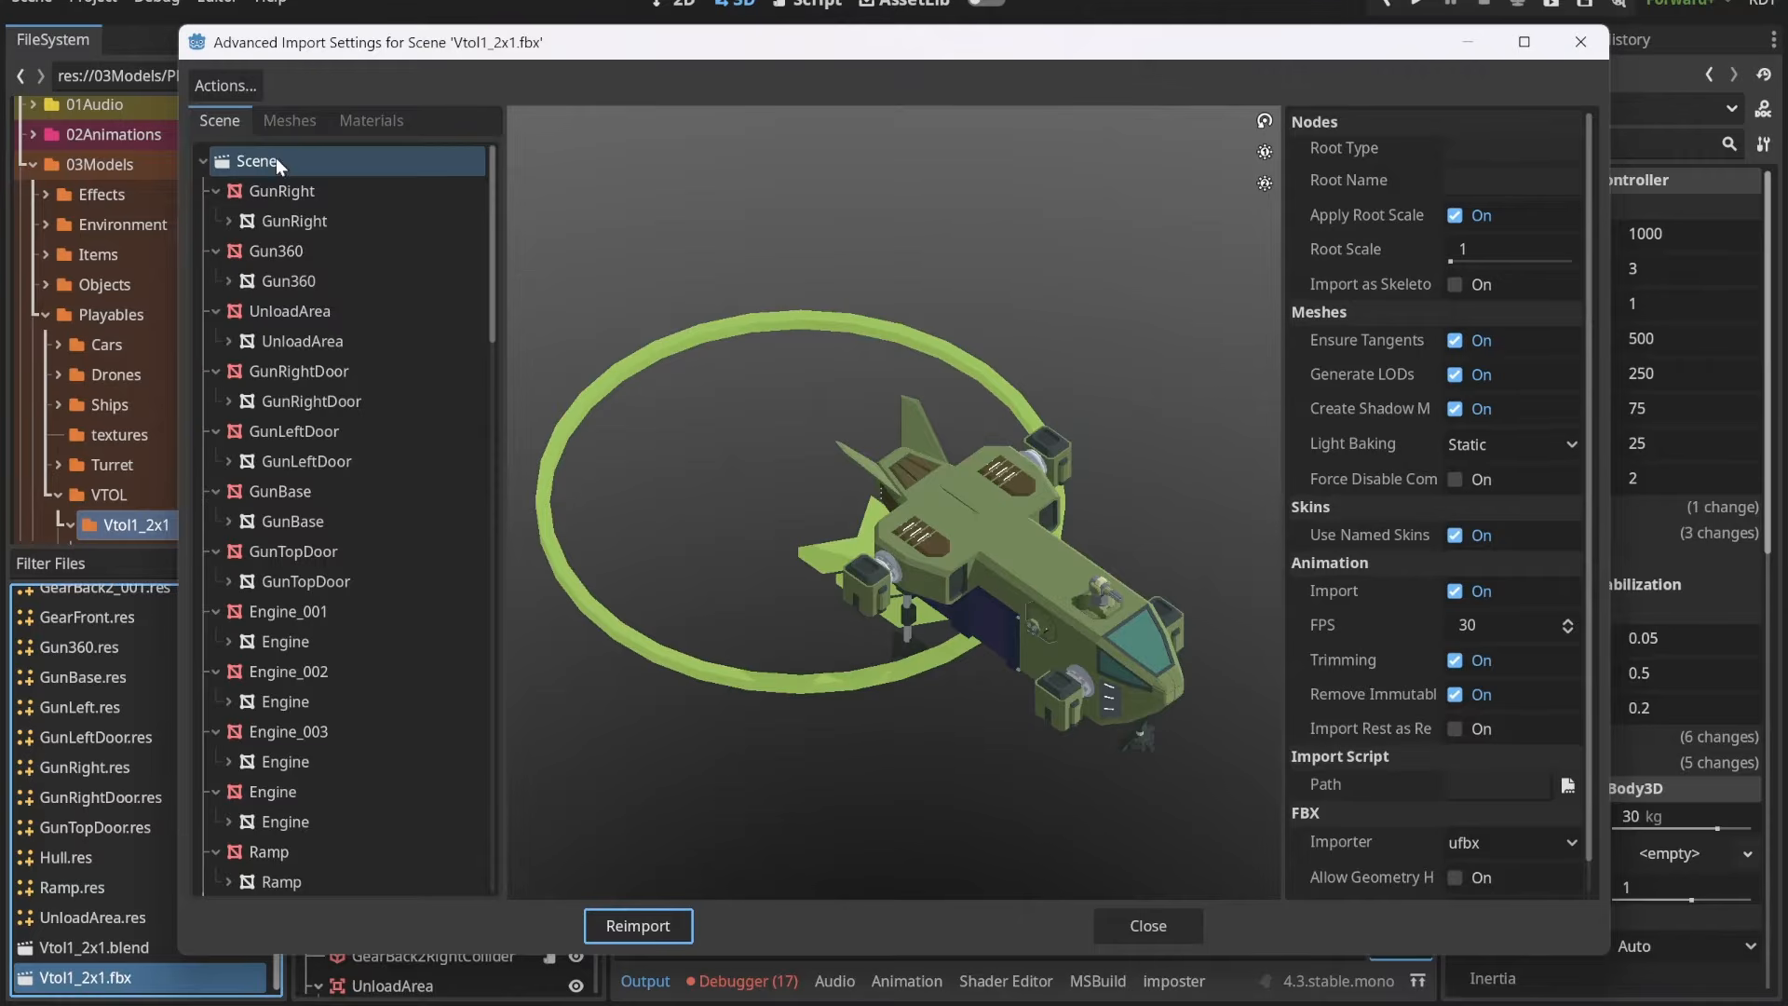
click(280, 128)
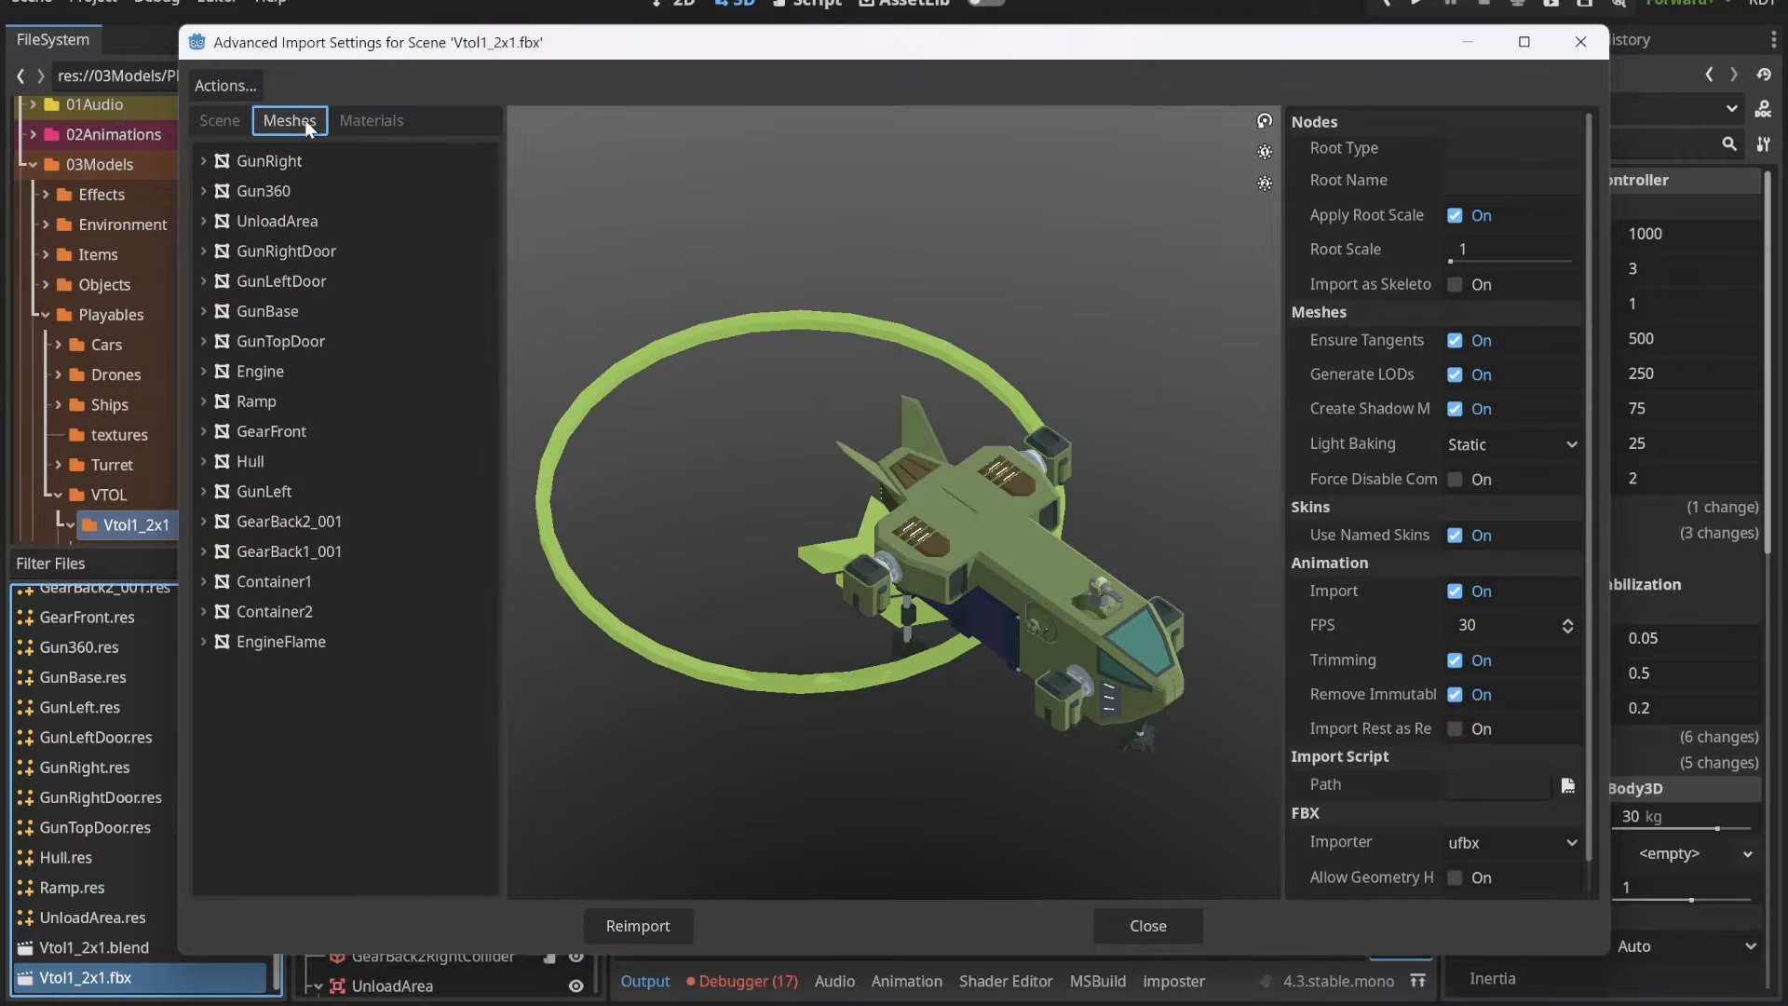
Step: Preview individual meshes of the imported VTOL, including its guns, landing gear, ramp, UnloadArea and Hull
click(290, 158)
click(308, 189)
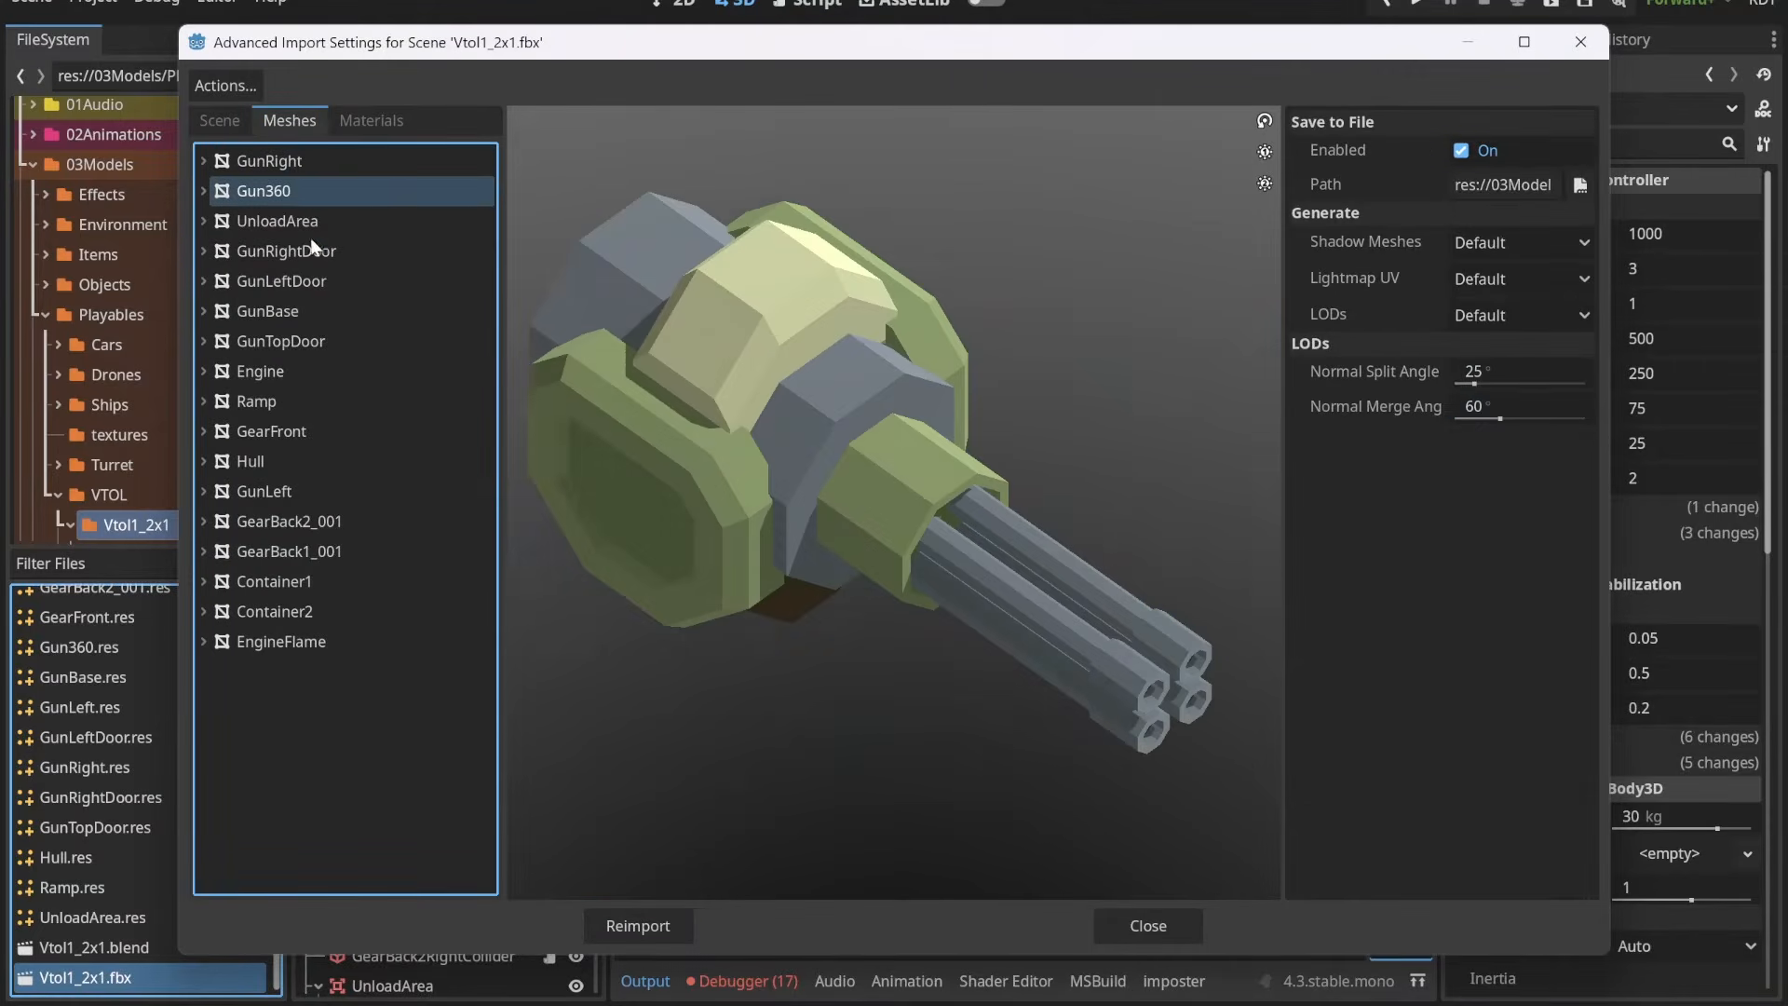
click(321, 312)
click(327, 524)
click(337, 550)
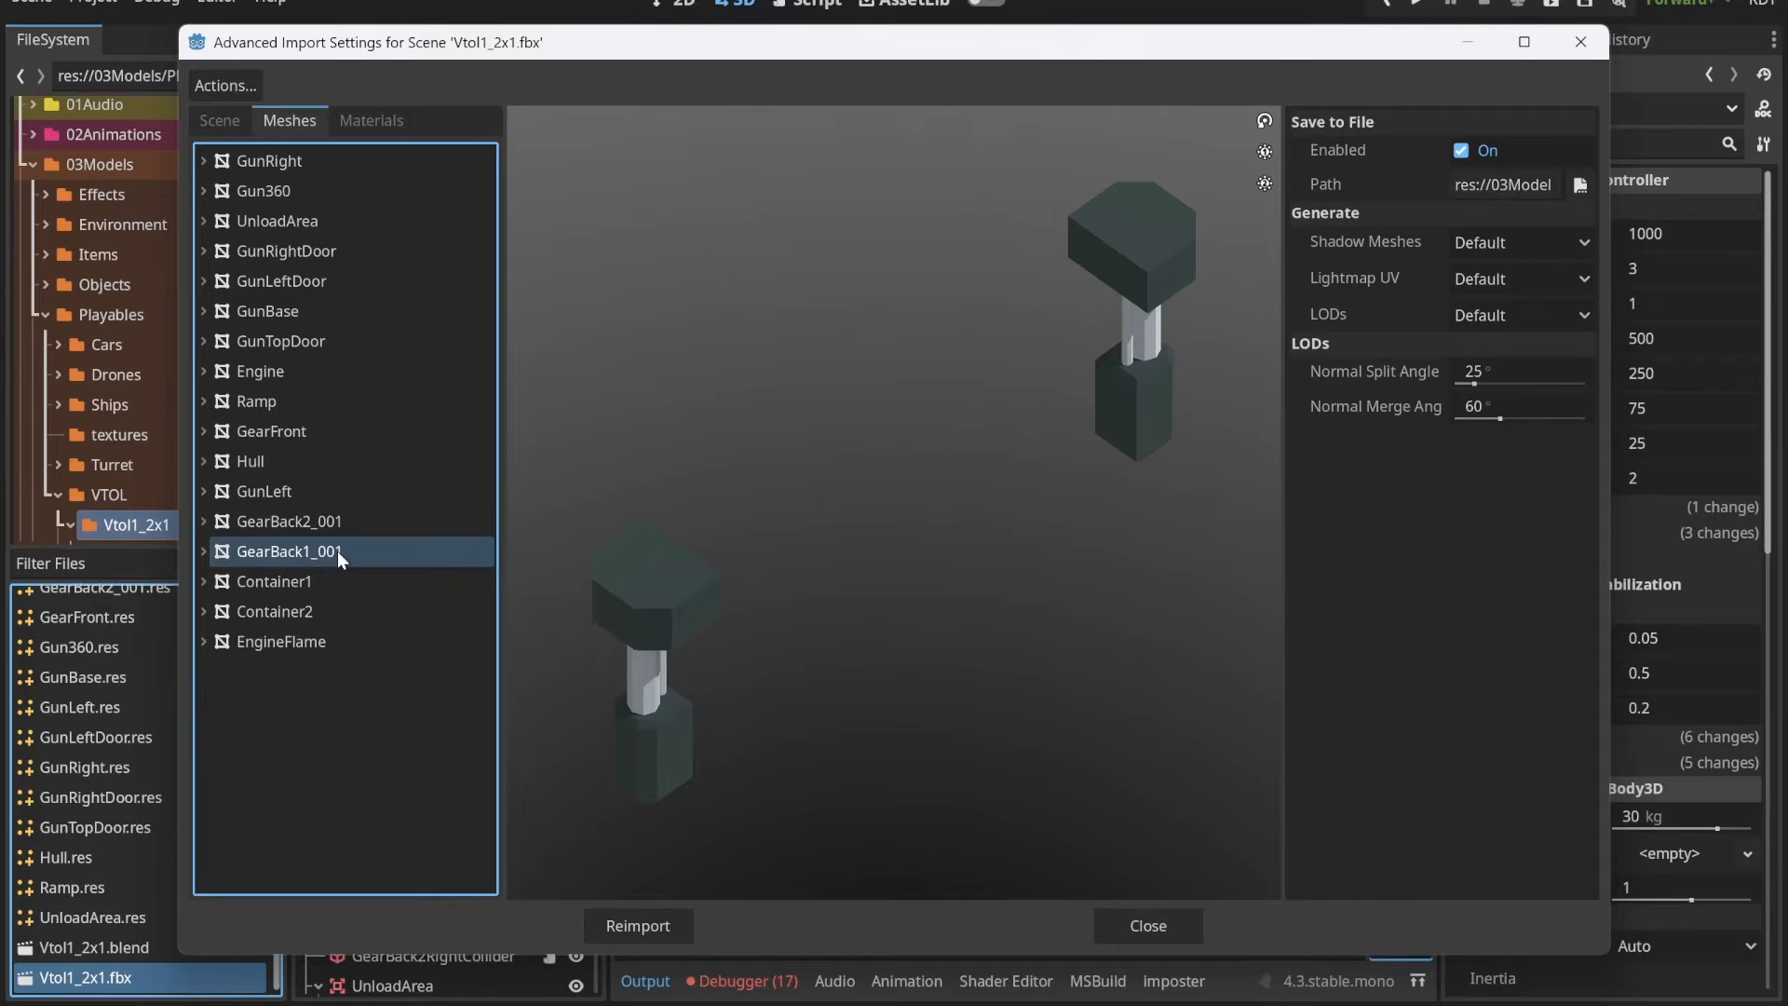
click(345, 458)
click(339, 431)
click(313, 461)
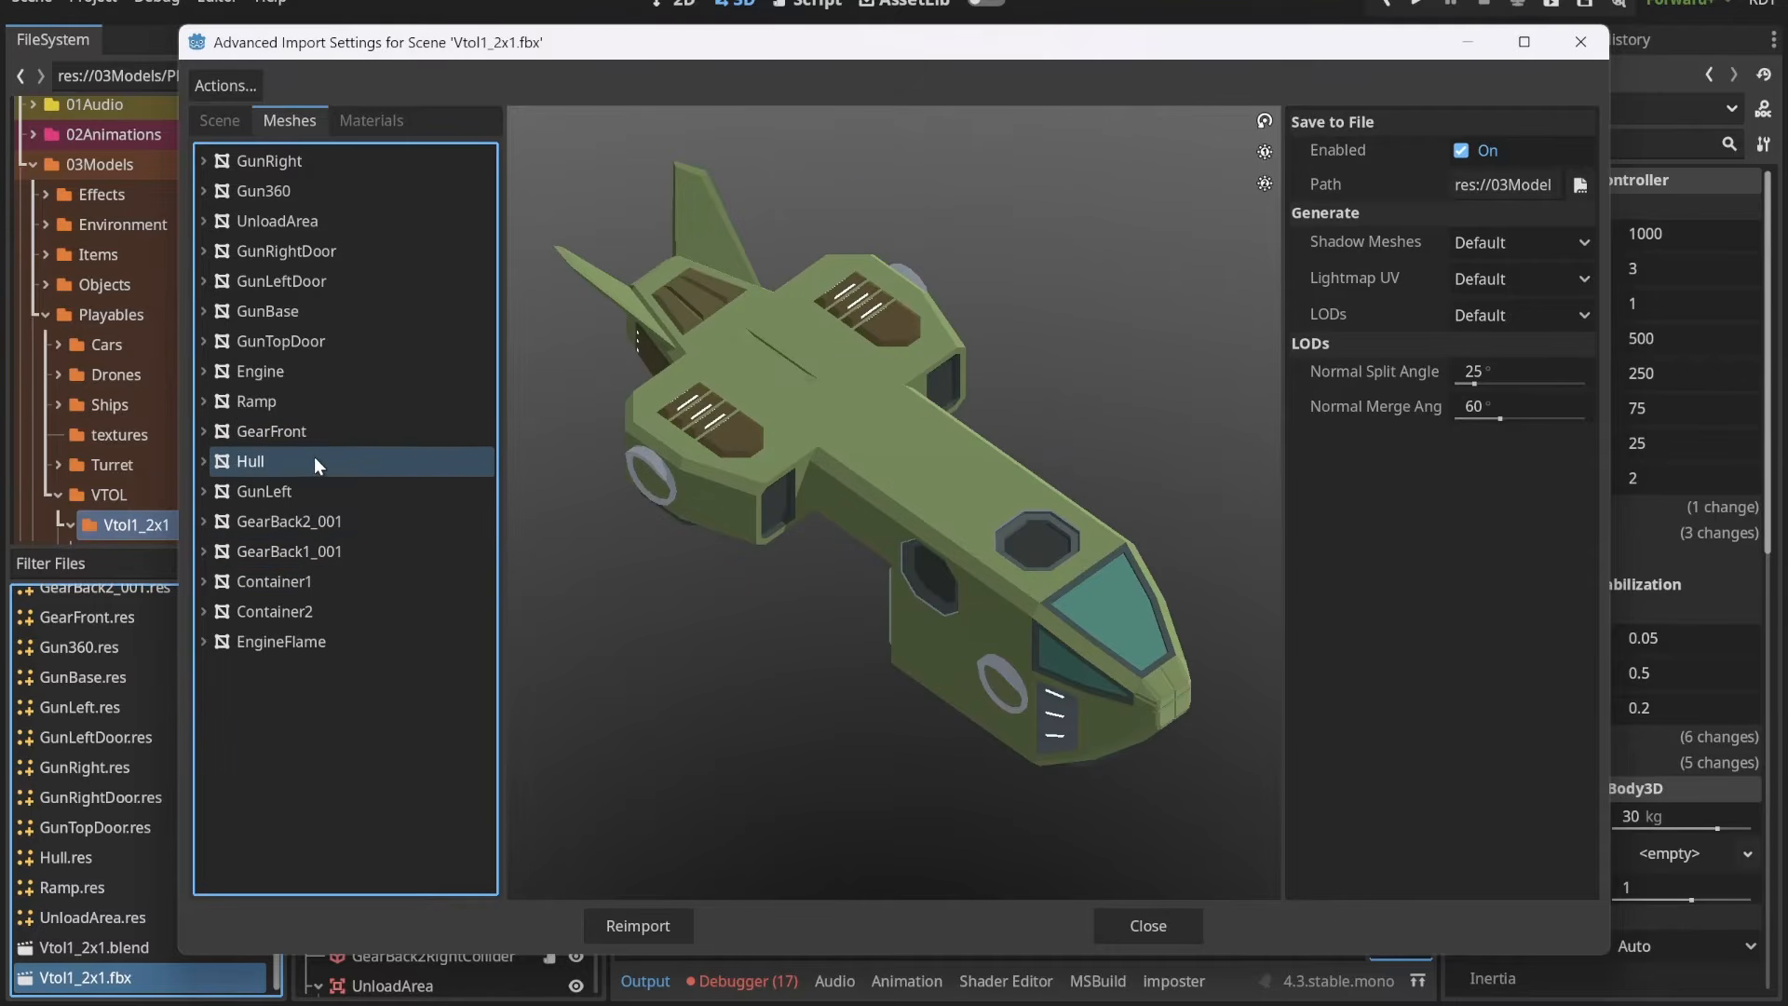
click(327, 399)
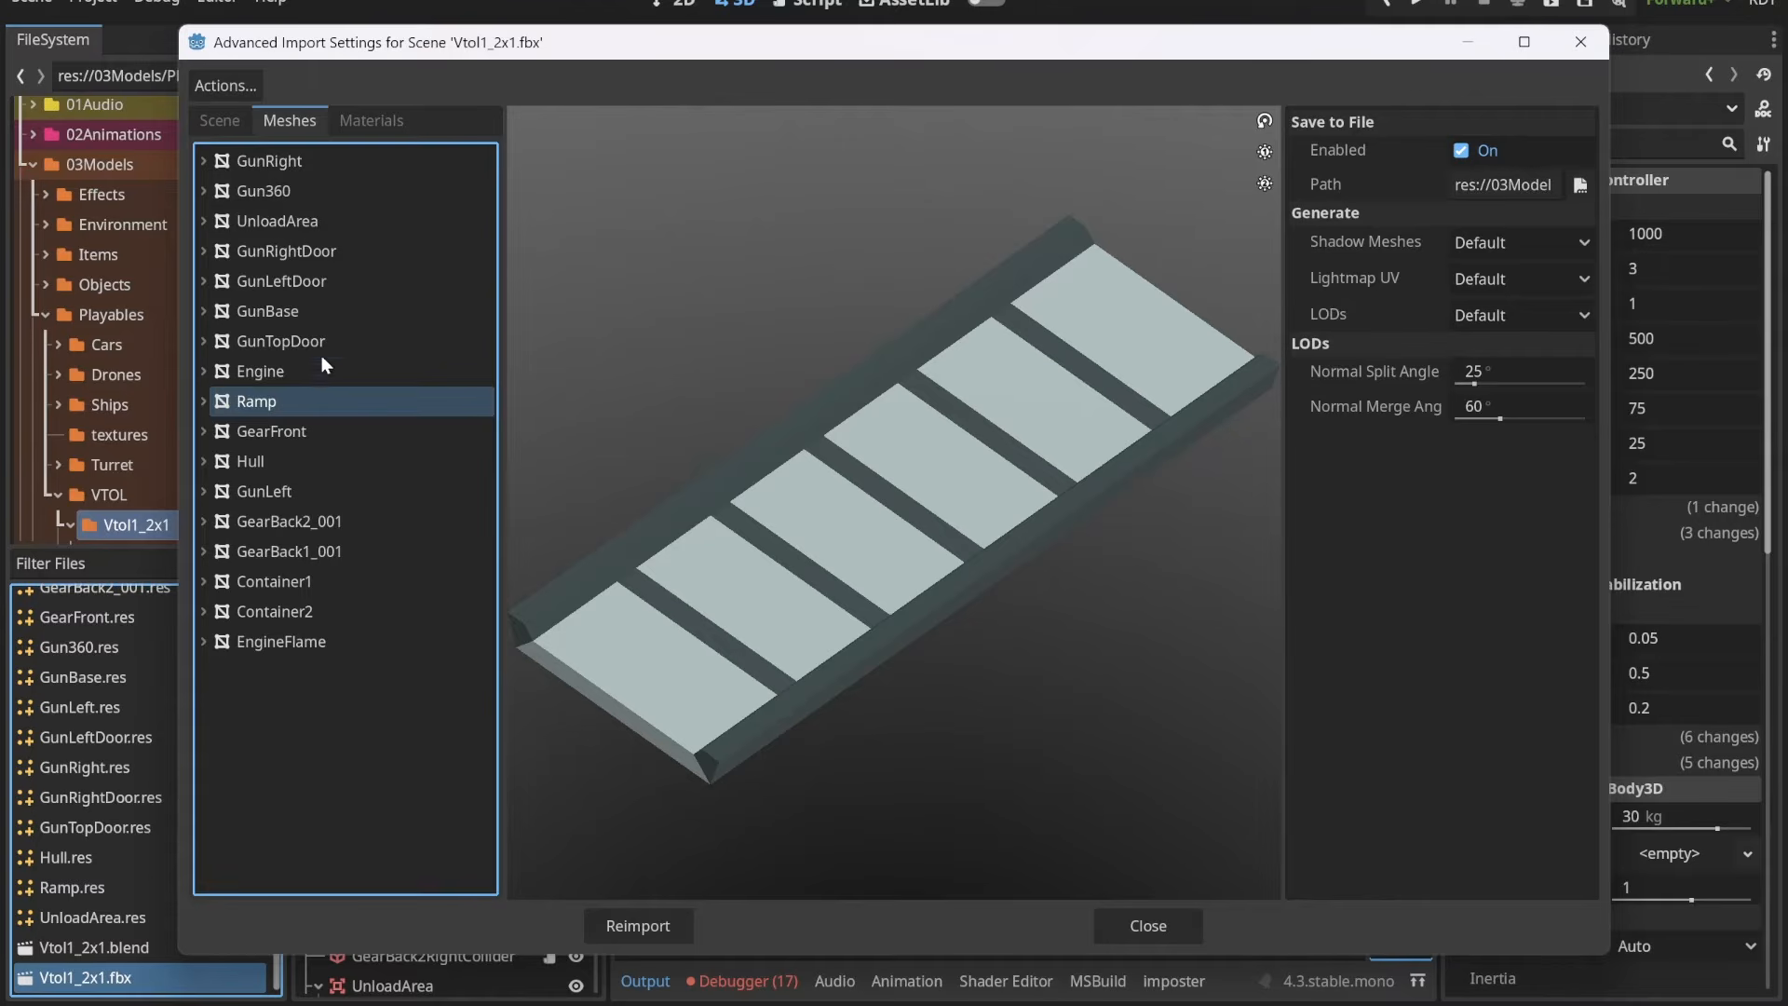
click(310, 228)
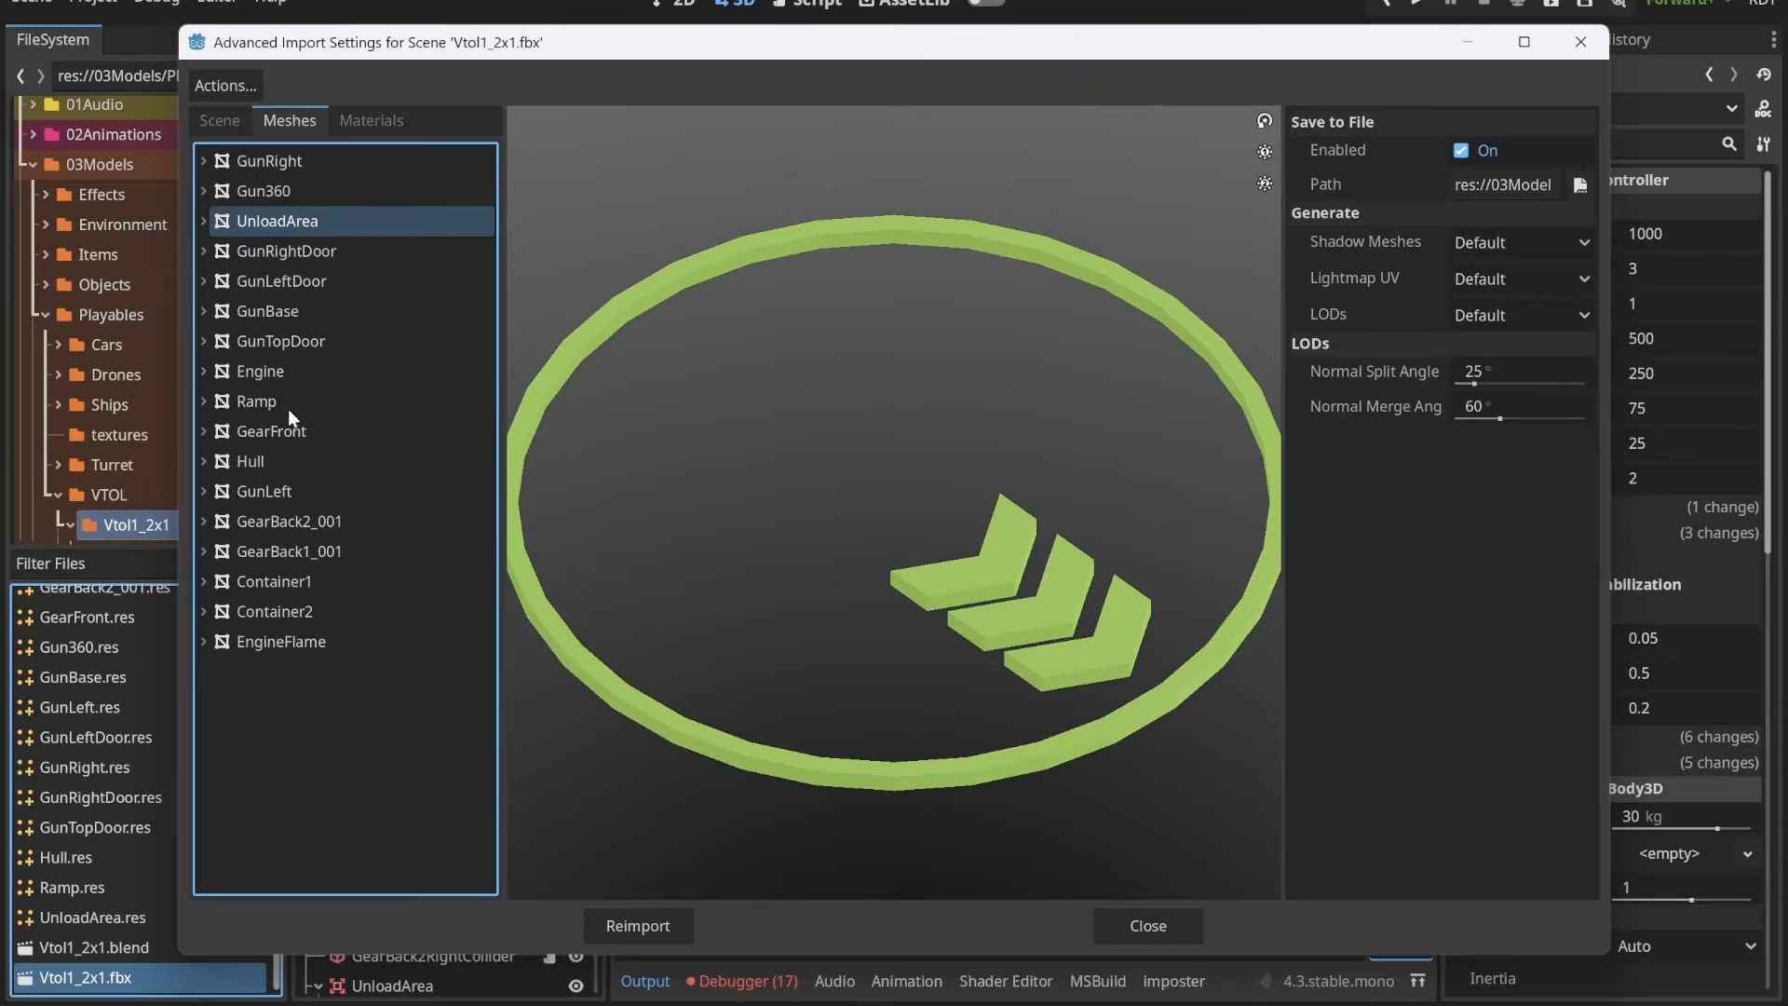
click(319, 290)
click(300, 465)
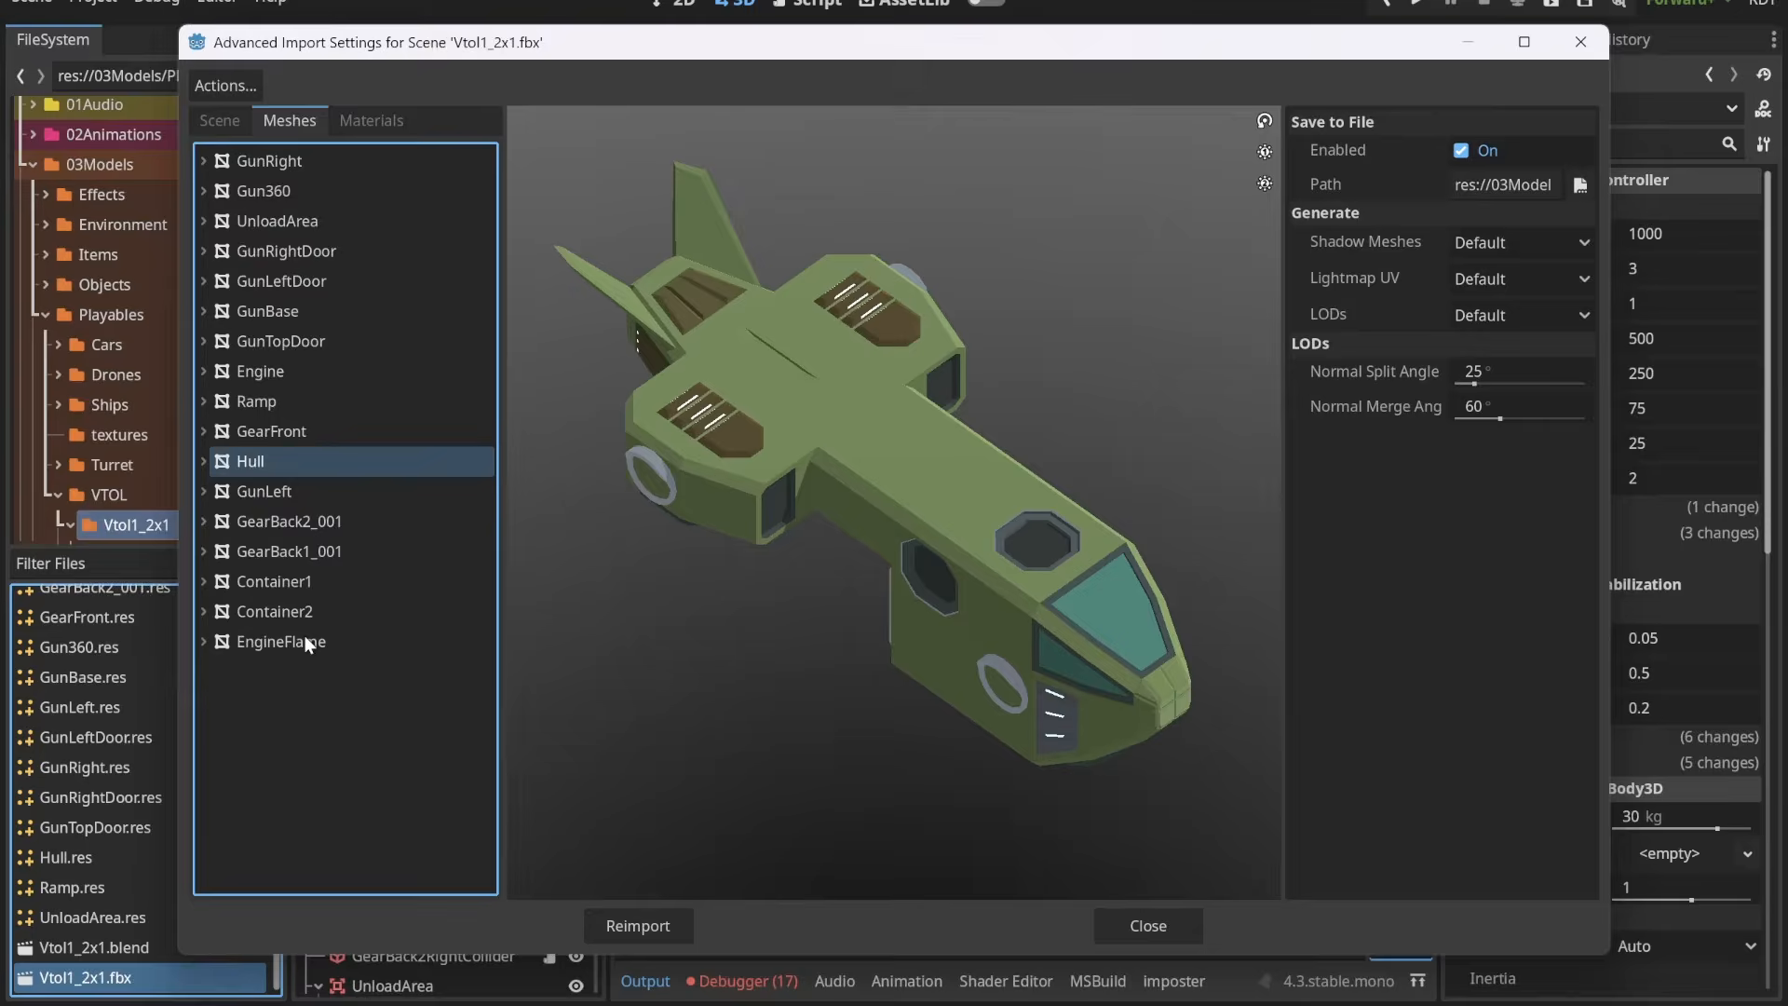
Step: Go through the mesh previews from EngineFlame and the containers back up the list to GunTopDoor
click(305, 639)
click(317, 610)
click(324, 582)
click(325, 551)
click(333, 519)
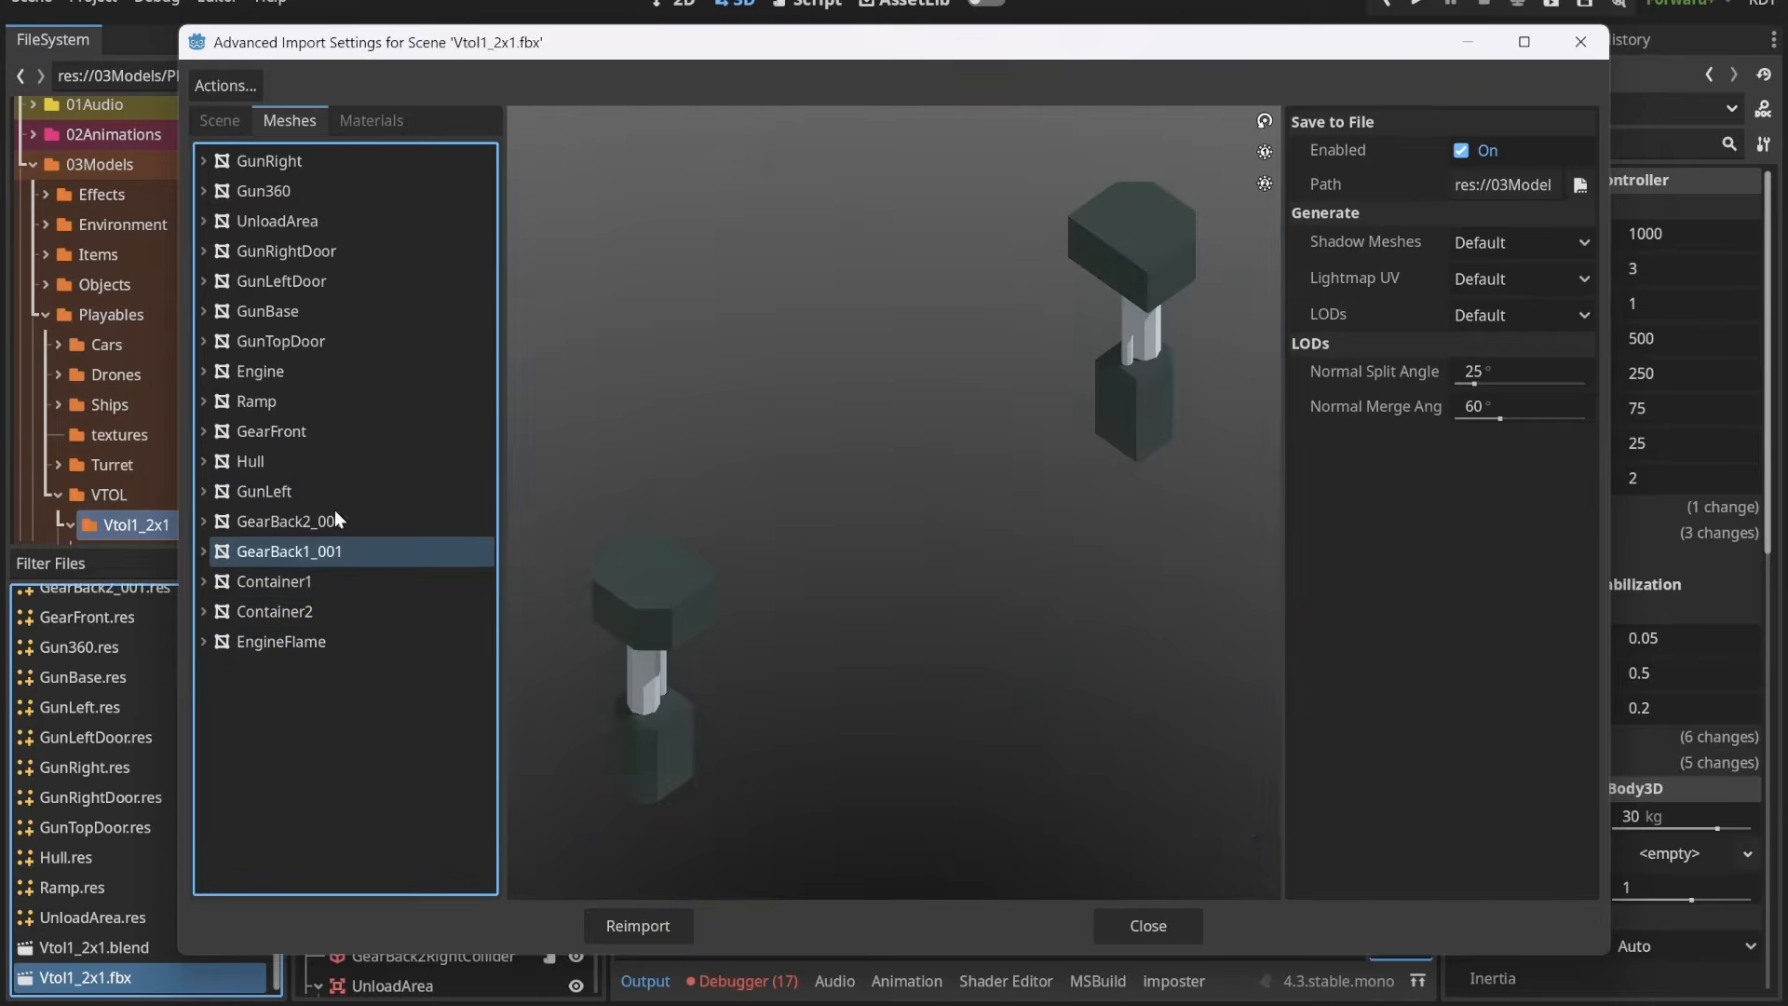
click(325, 487)
click(326, 461)
click(327, 430)
click(322, 401)
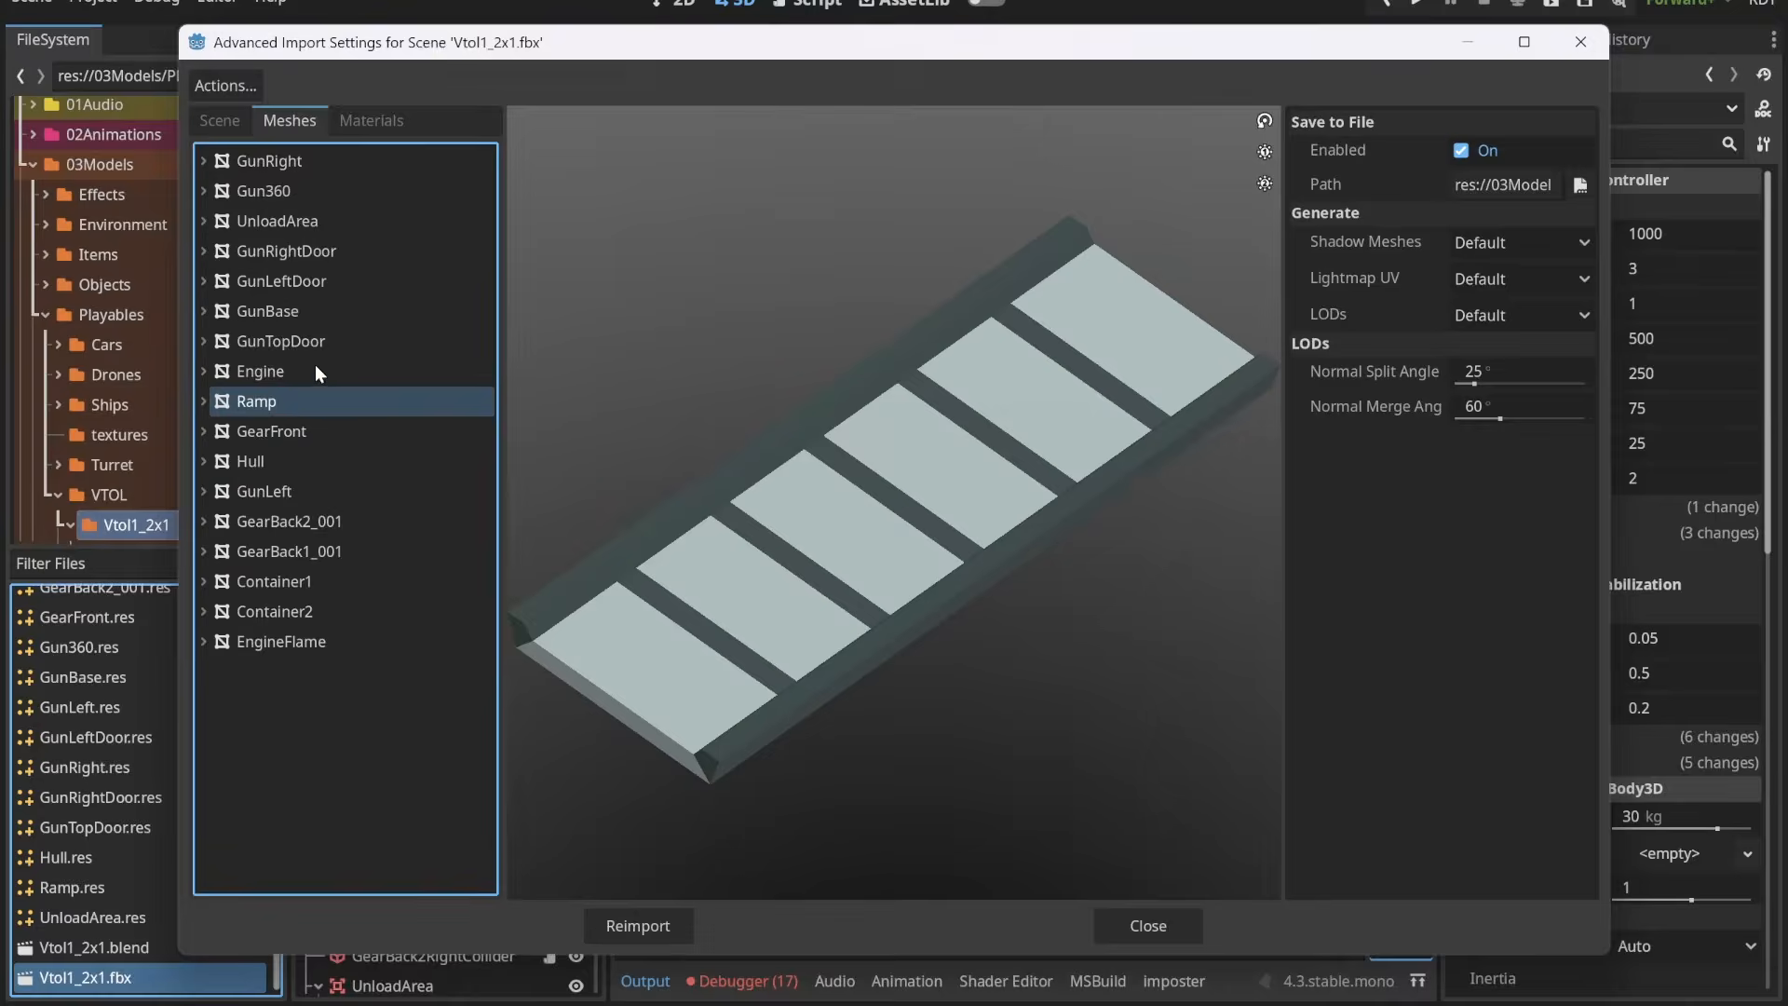
click(318, 370)
click(326, 341)
Step: Try to set the mesh save paths to the Vtol1_2x1 folder, and close the import settings
click(224, 85)
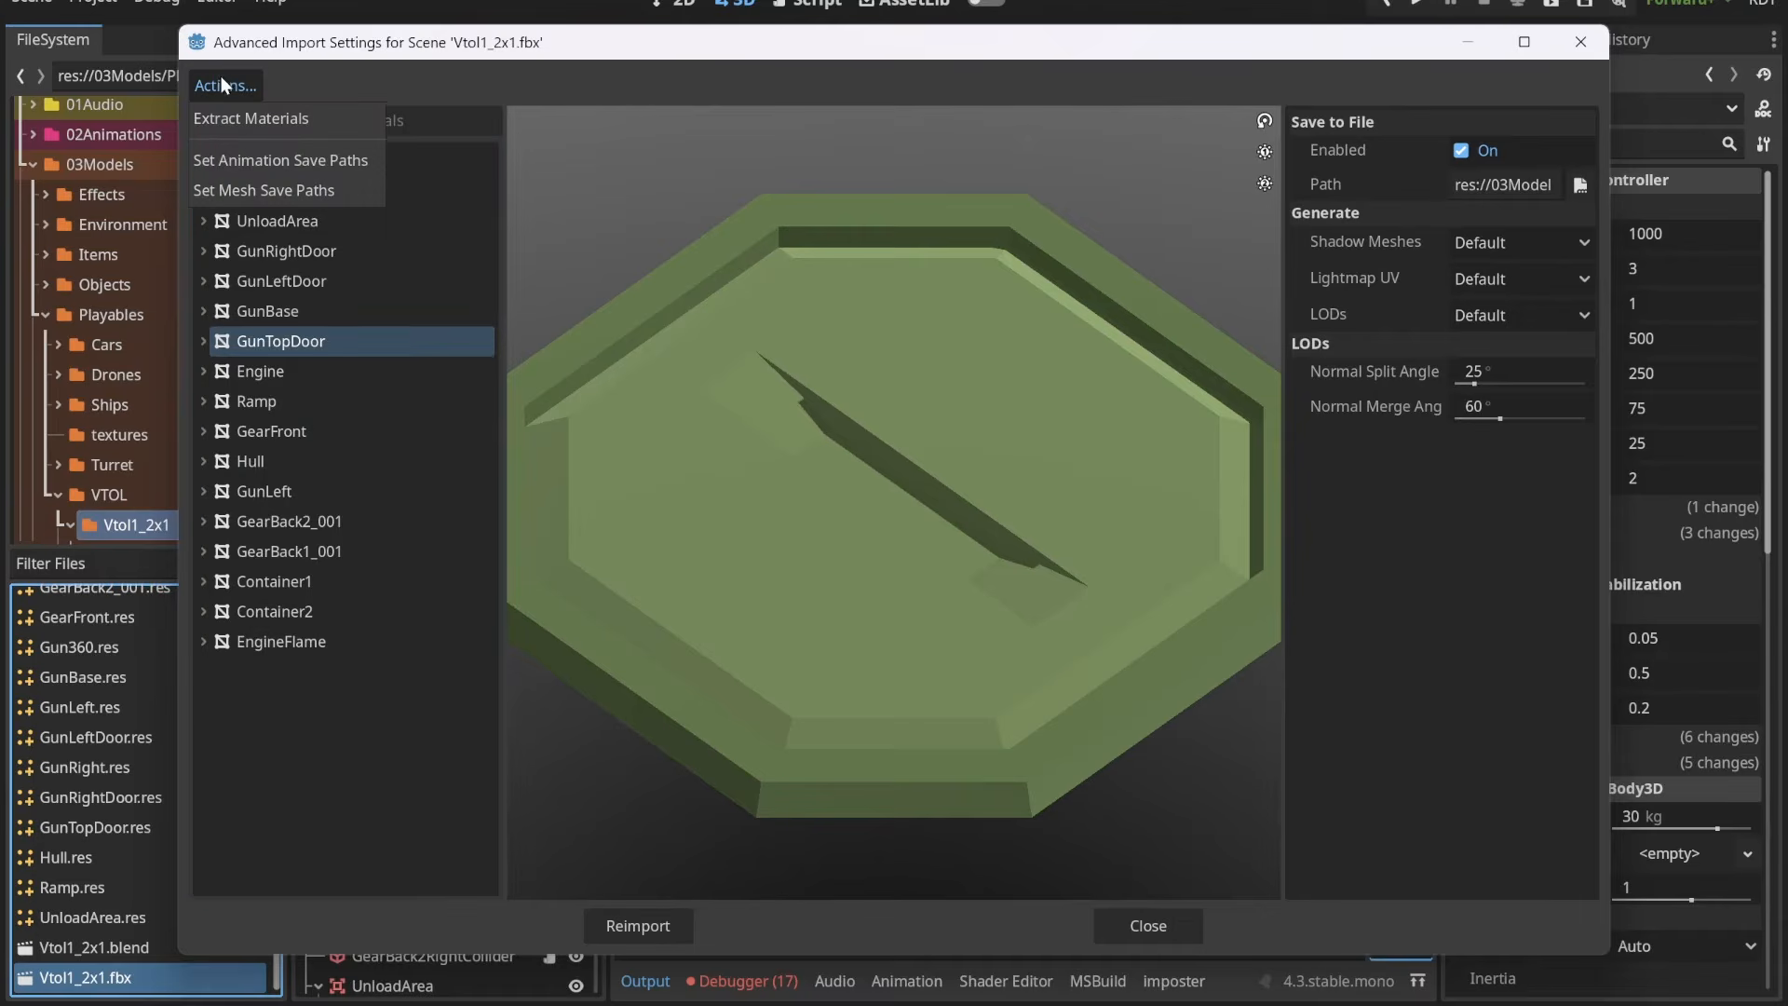
click(306, 192)
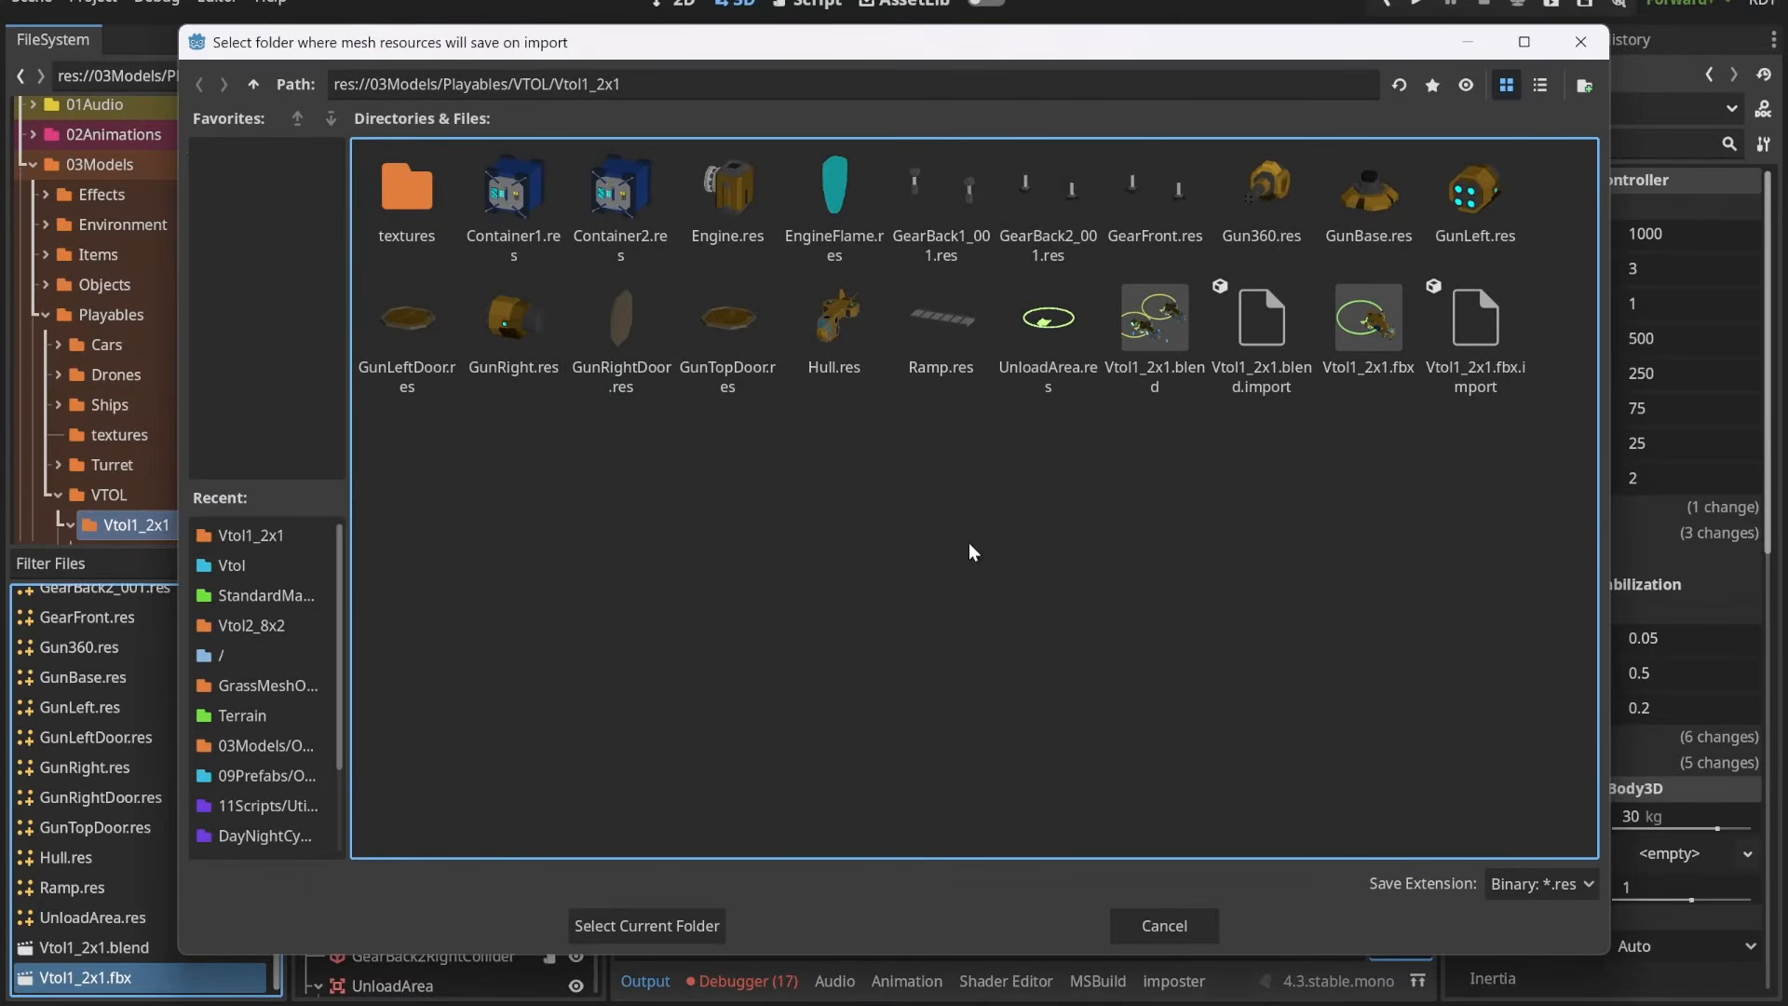
click(709, 924)
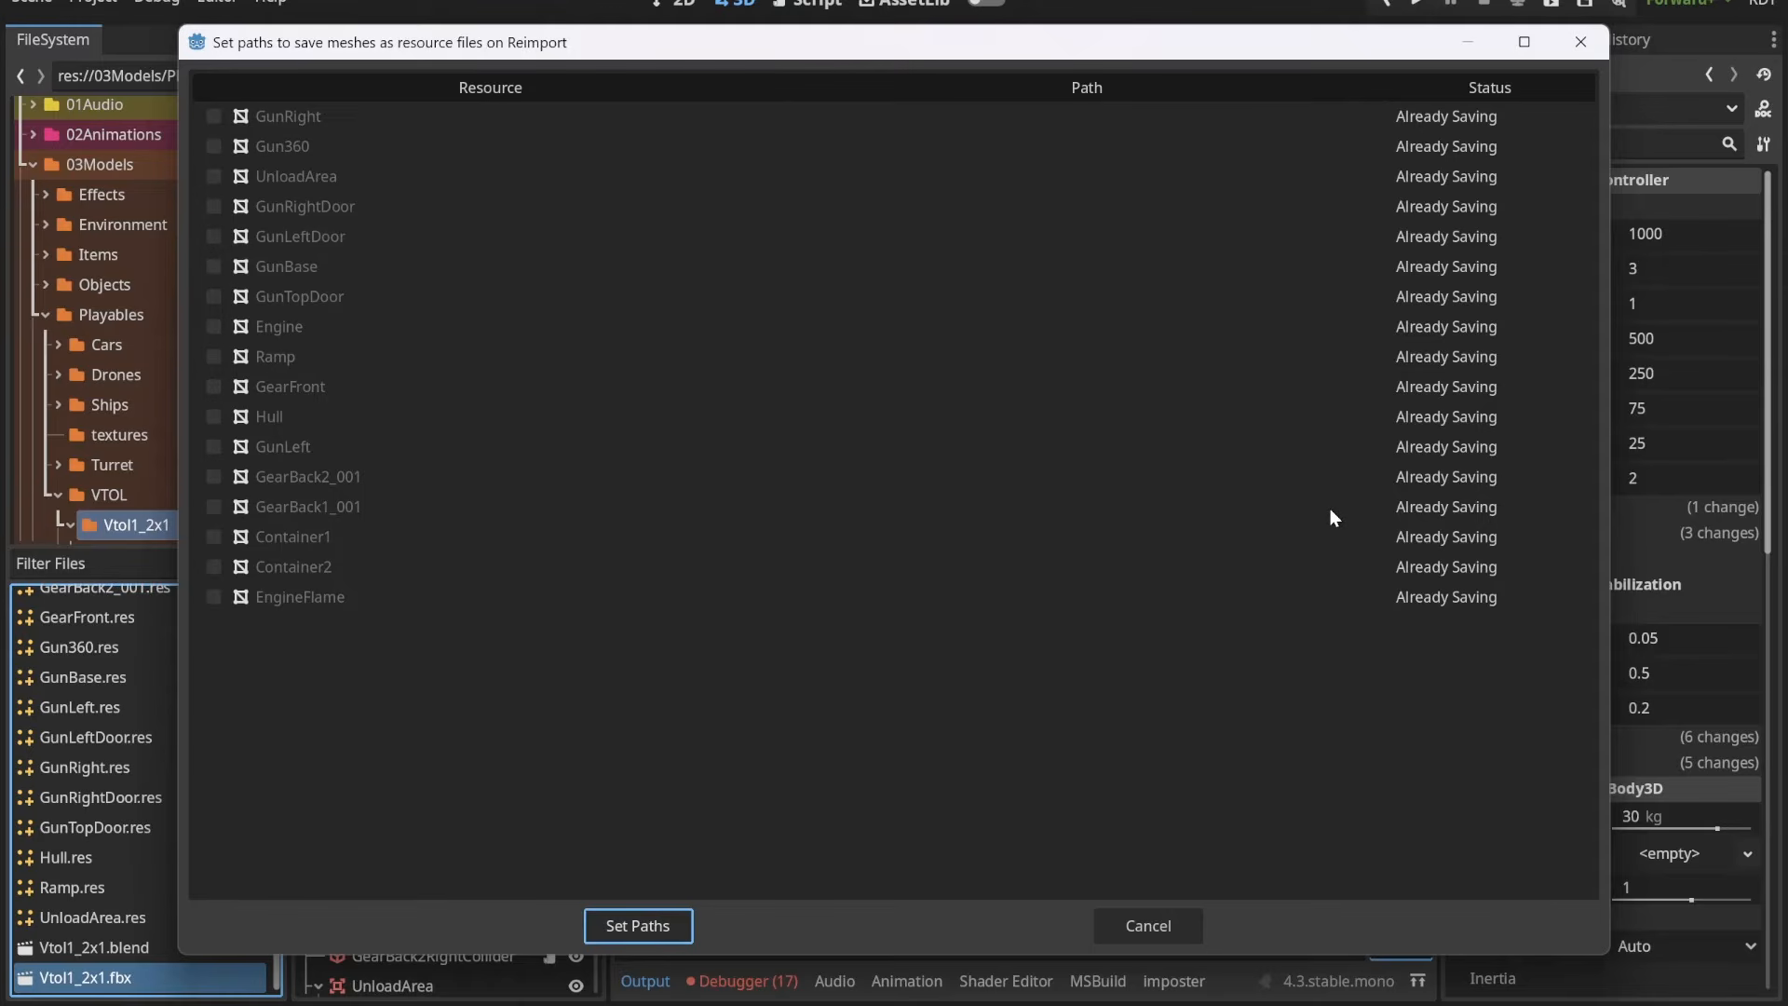
click(1170, 926)
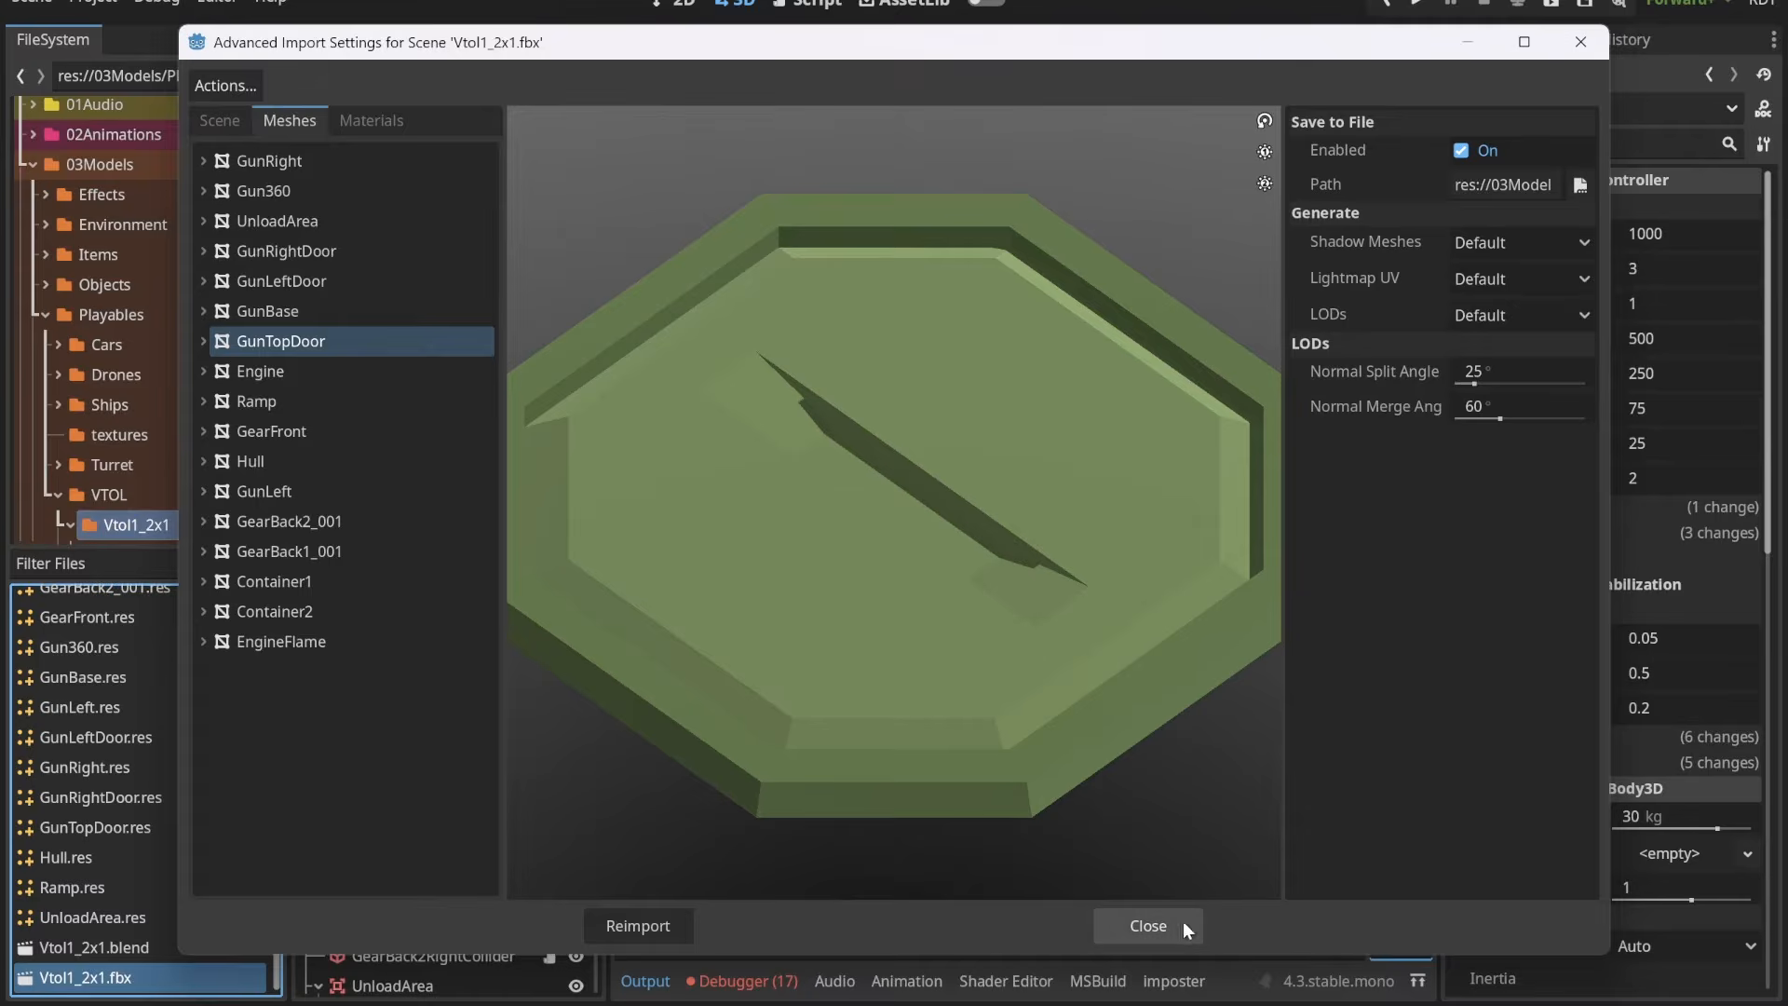
click(1156, 924)
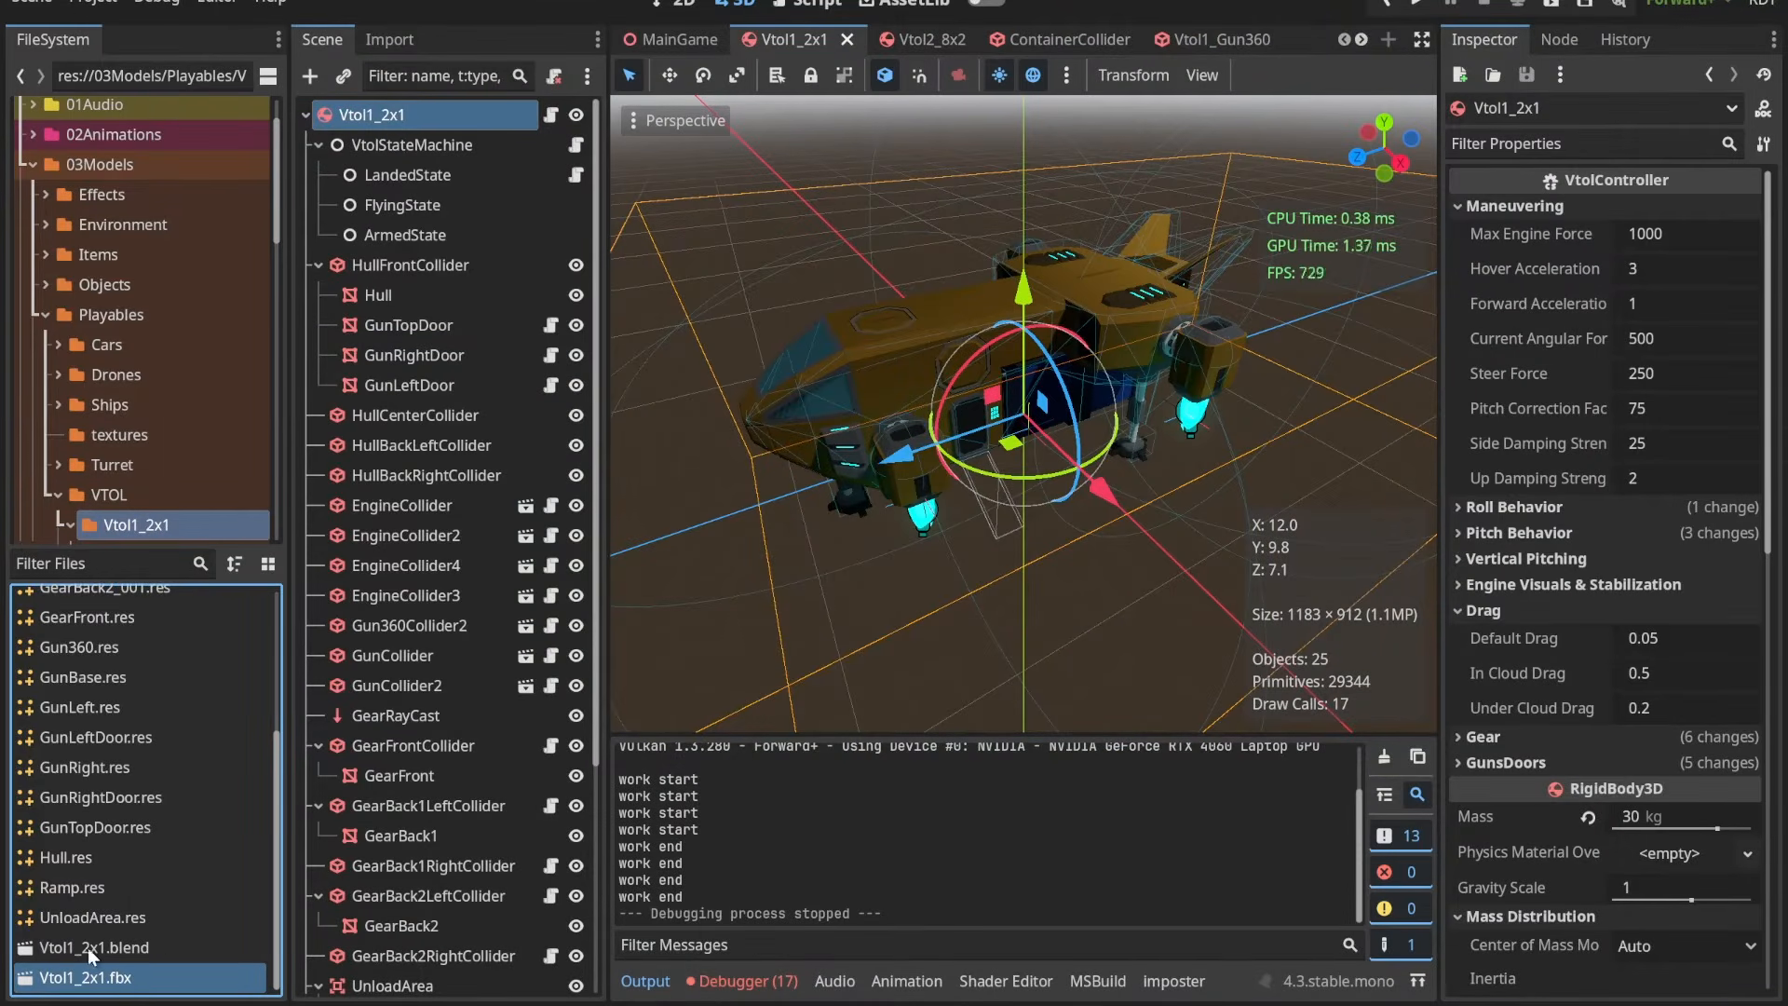
Step: Show Vtol1_2x1.fbx in the file manager, delete Vtol1_2x1.fbx.import and return to Godot
right_click(127, 988)
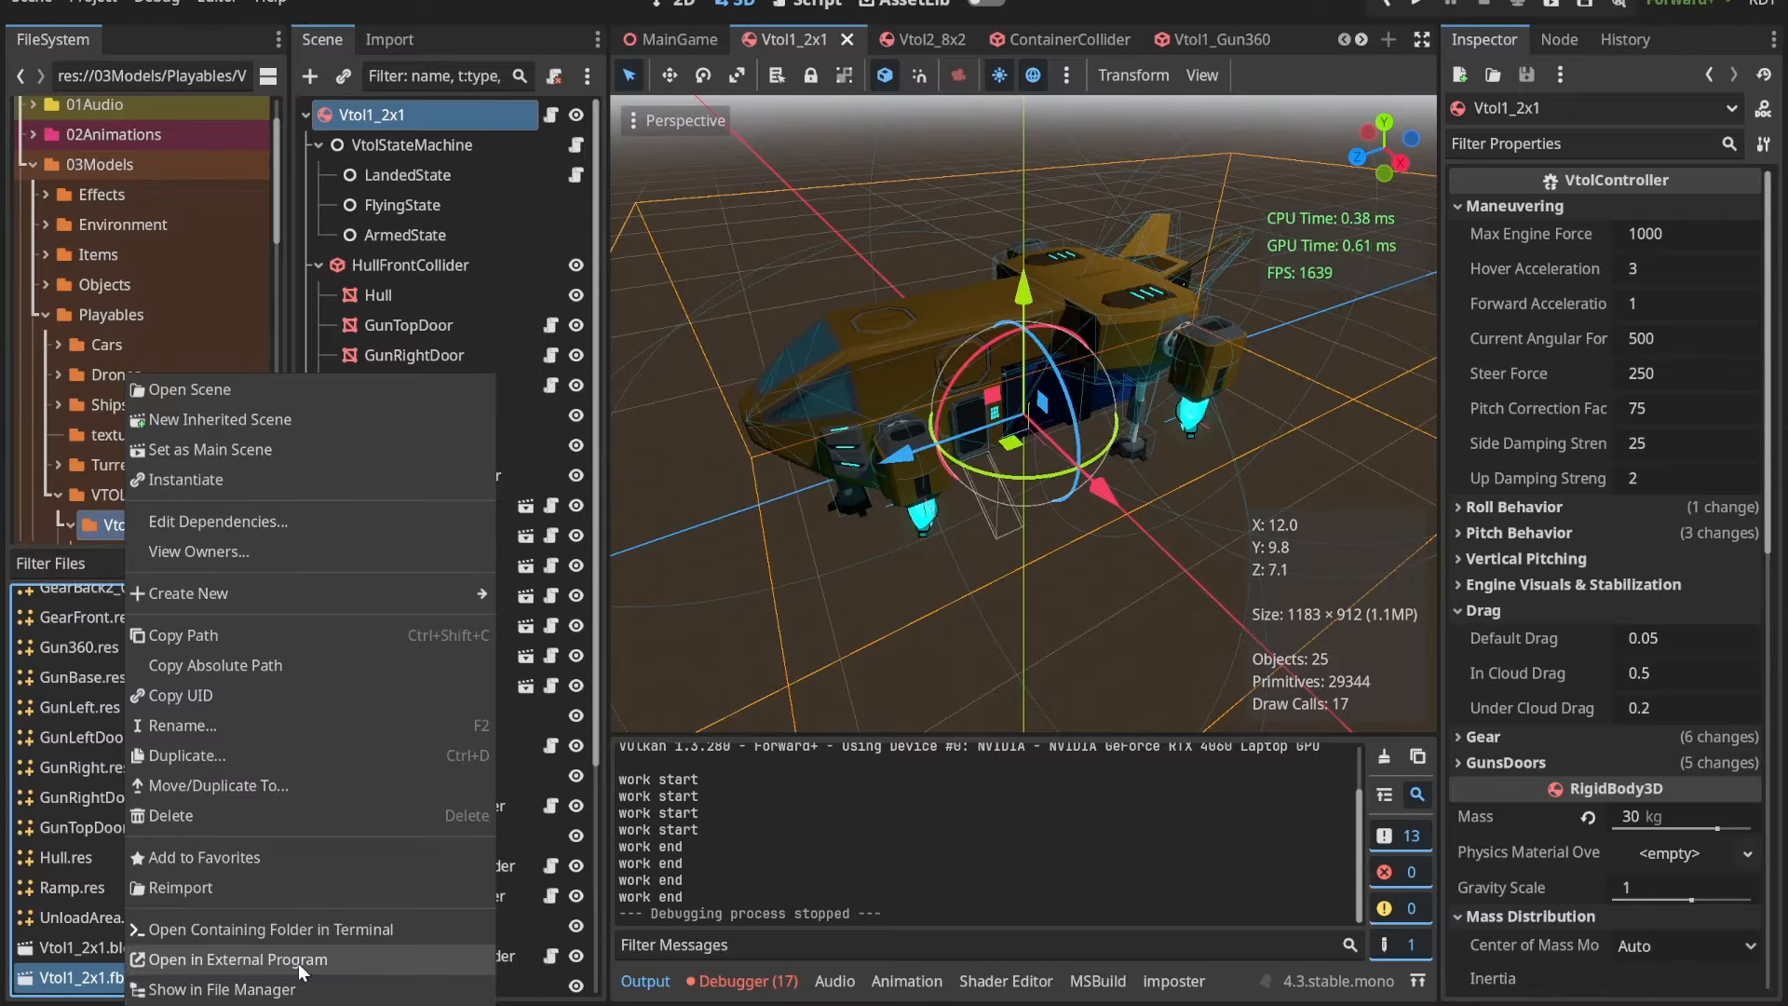
click(482, 996)
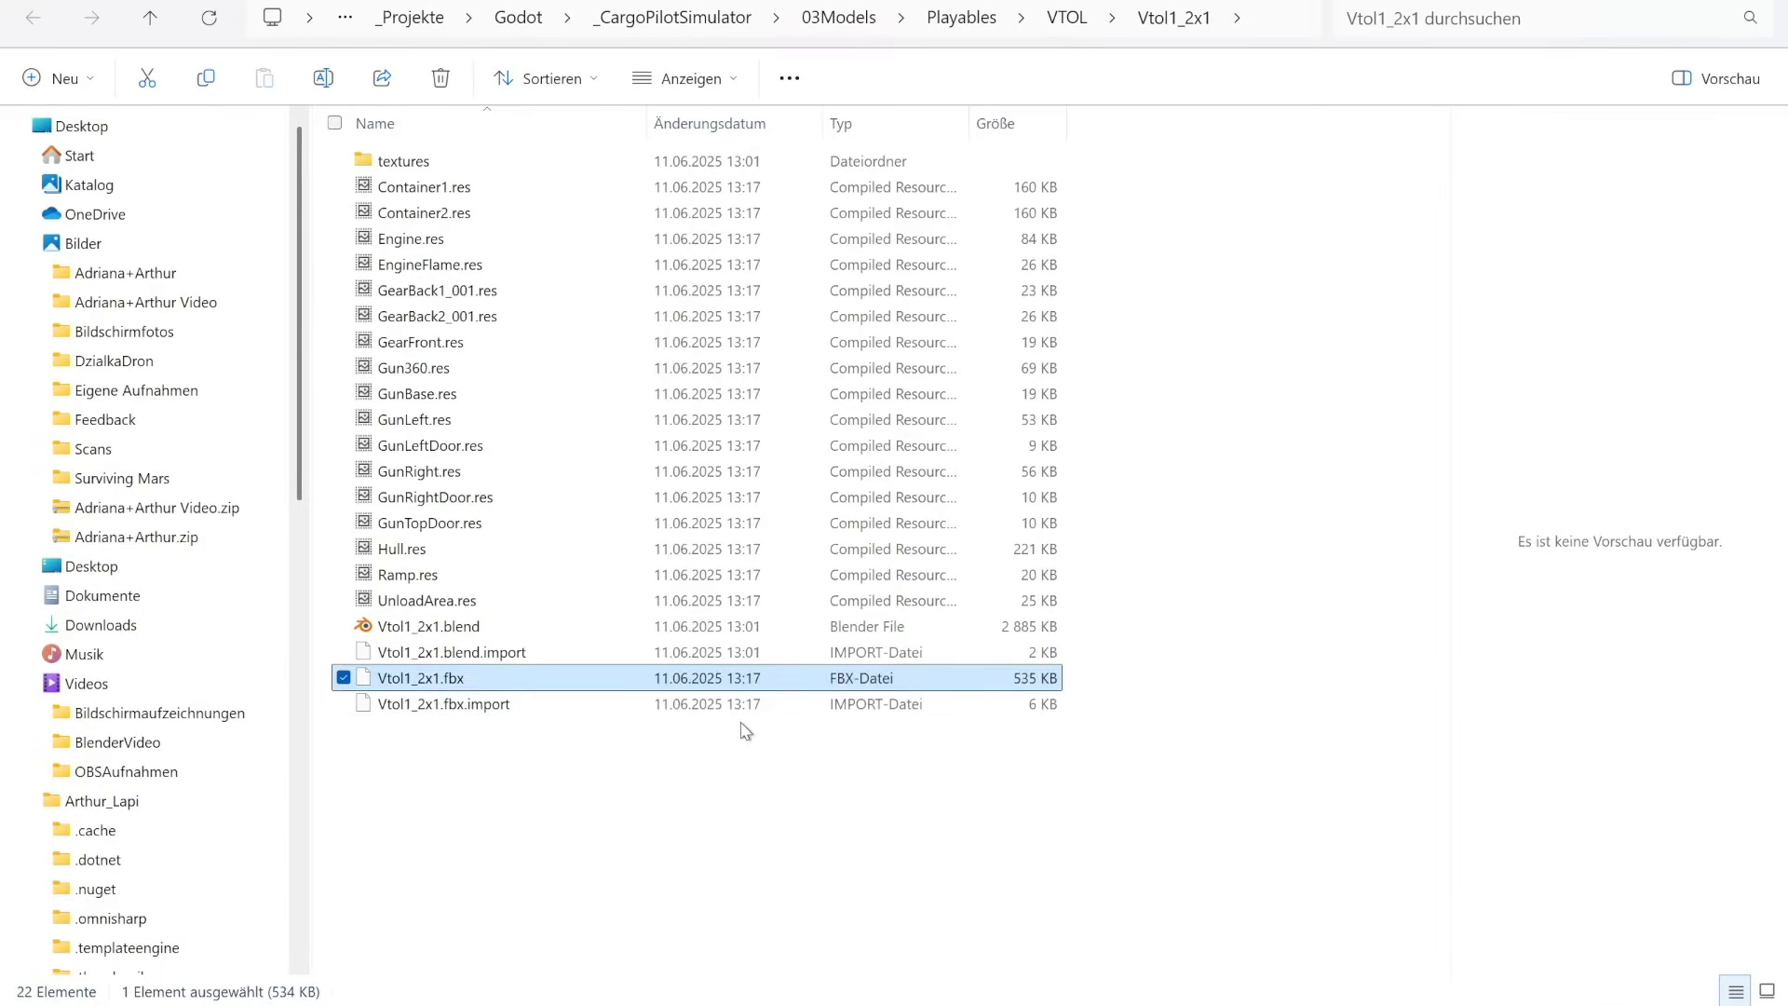
click(742, 712)
key(Delete)
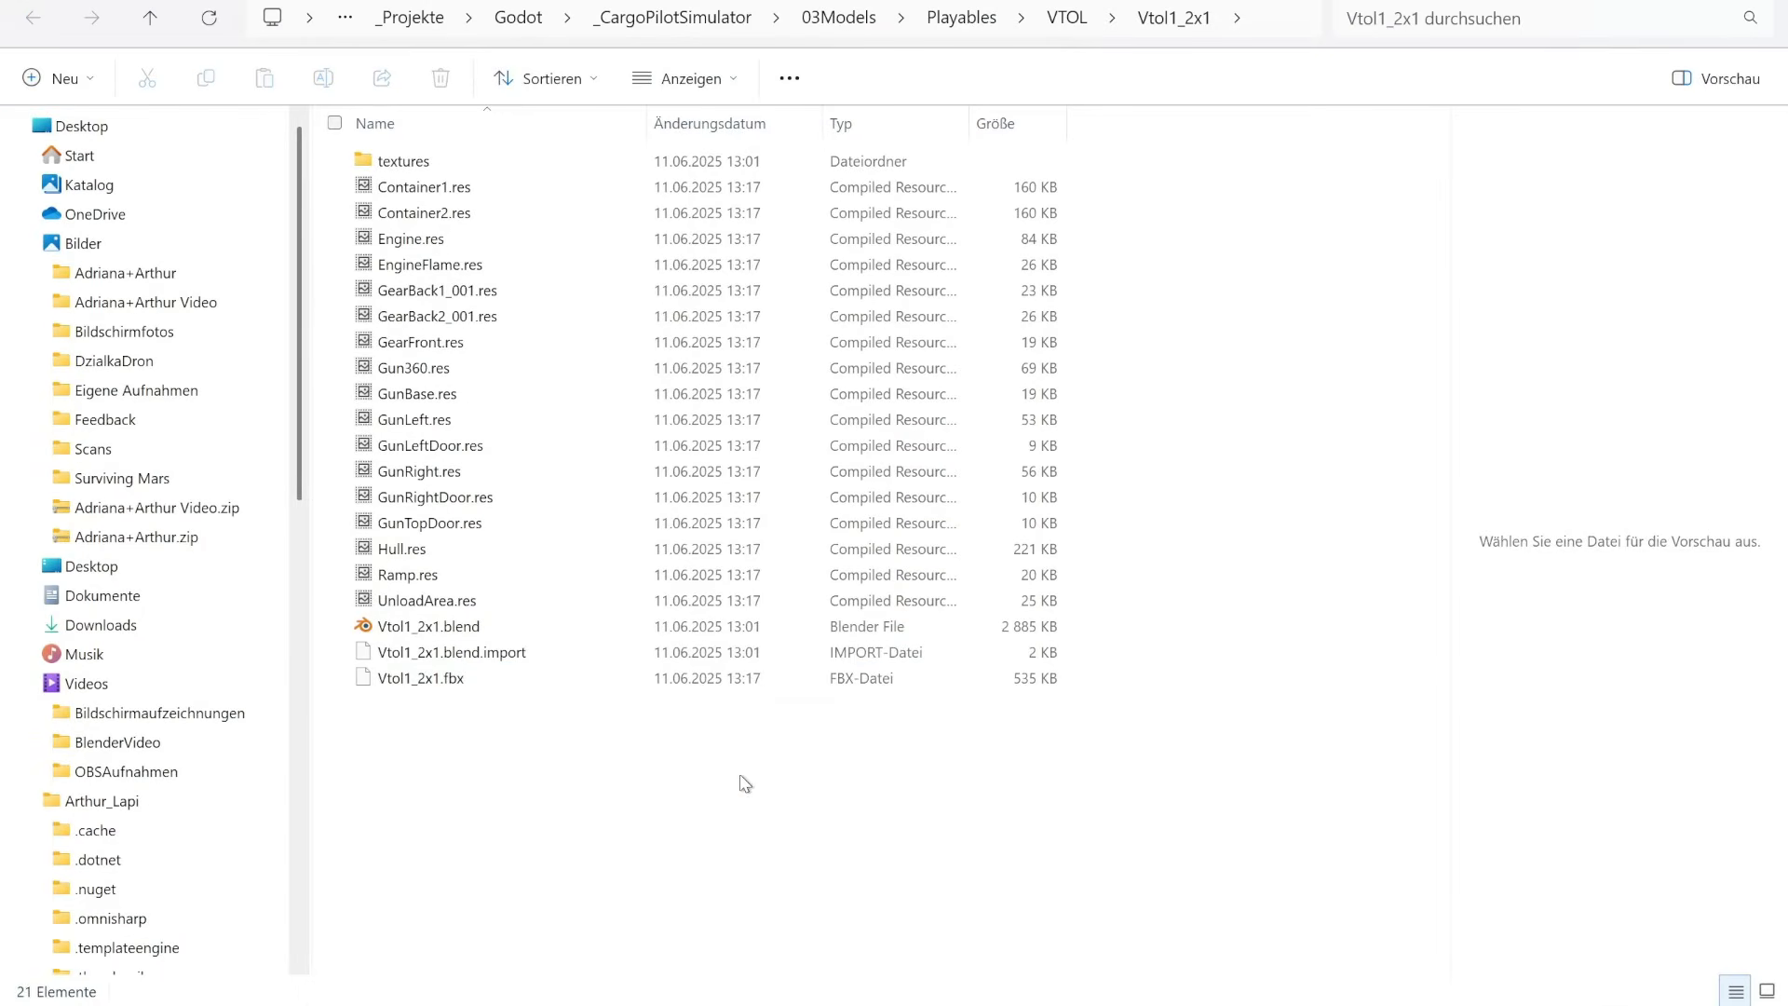
click(1763, 2)
Step: Reopen the advanced import settings of Vtol1_2x1.fbx and set the save paths of all meshes to the Vtol1_2x1 folder
click(111, 988)
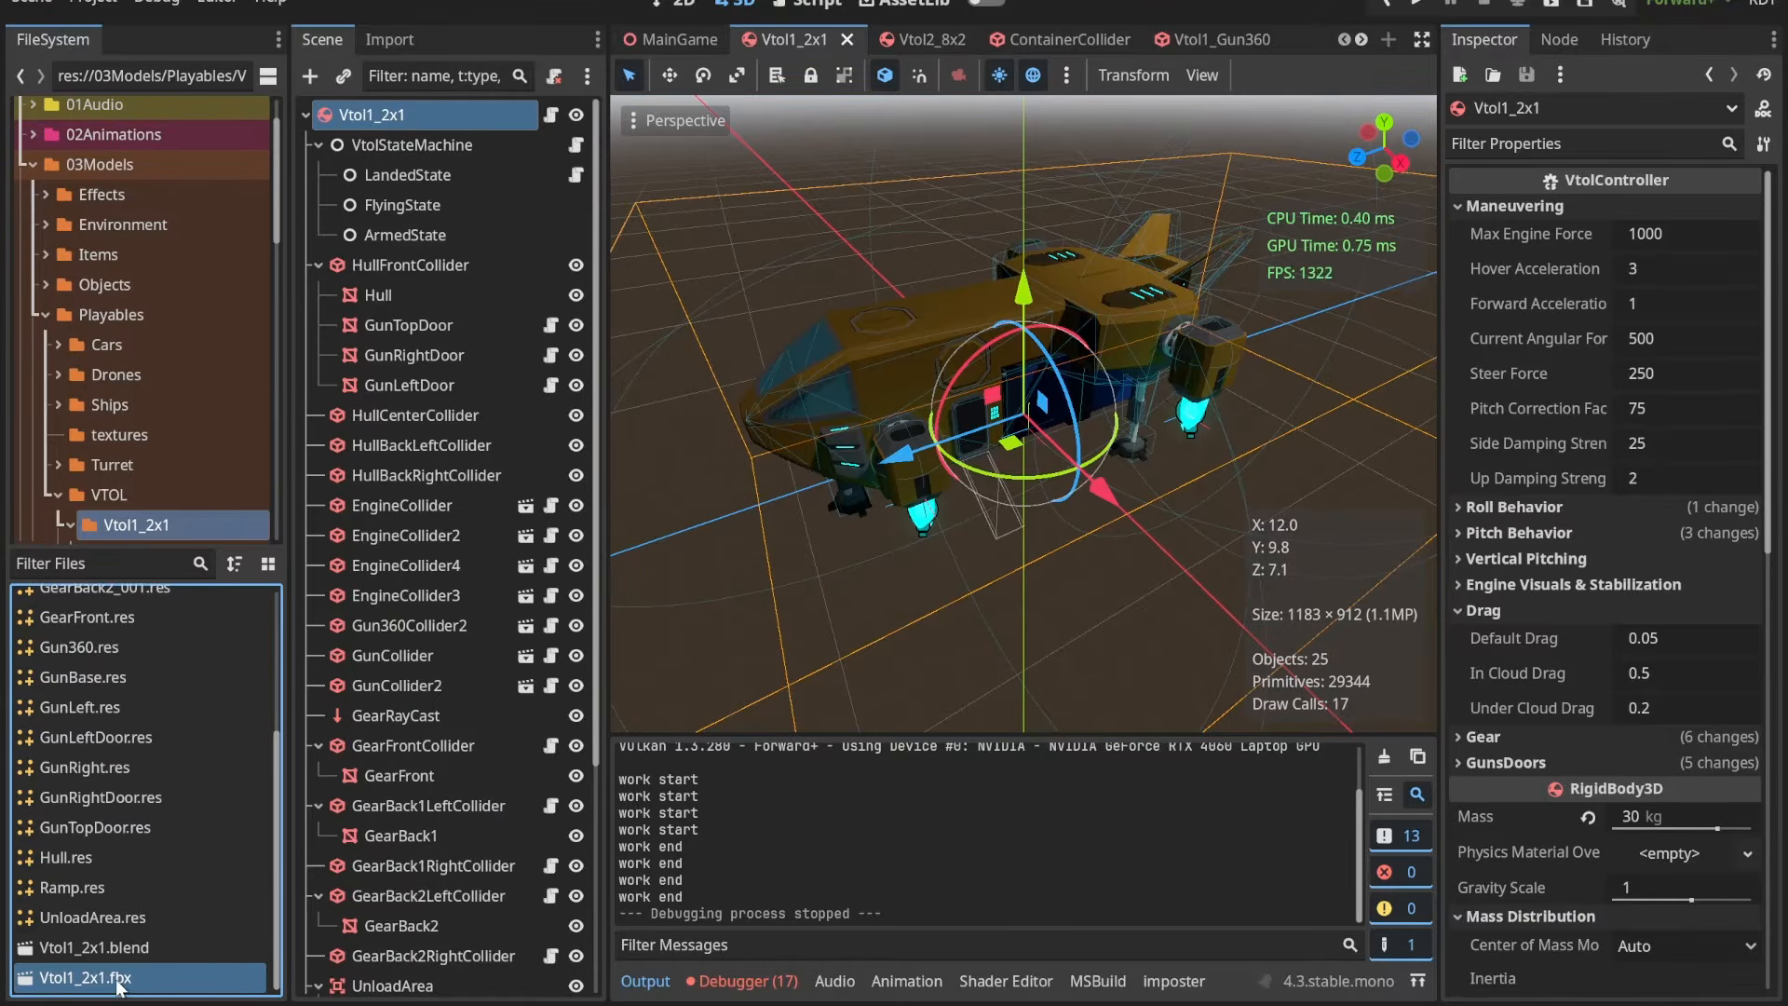
double_click(155, 980)
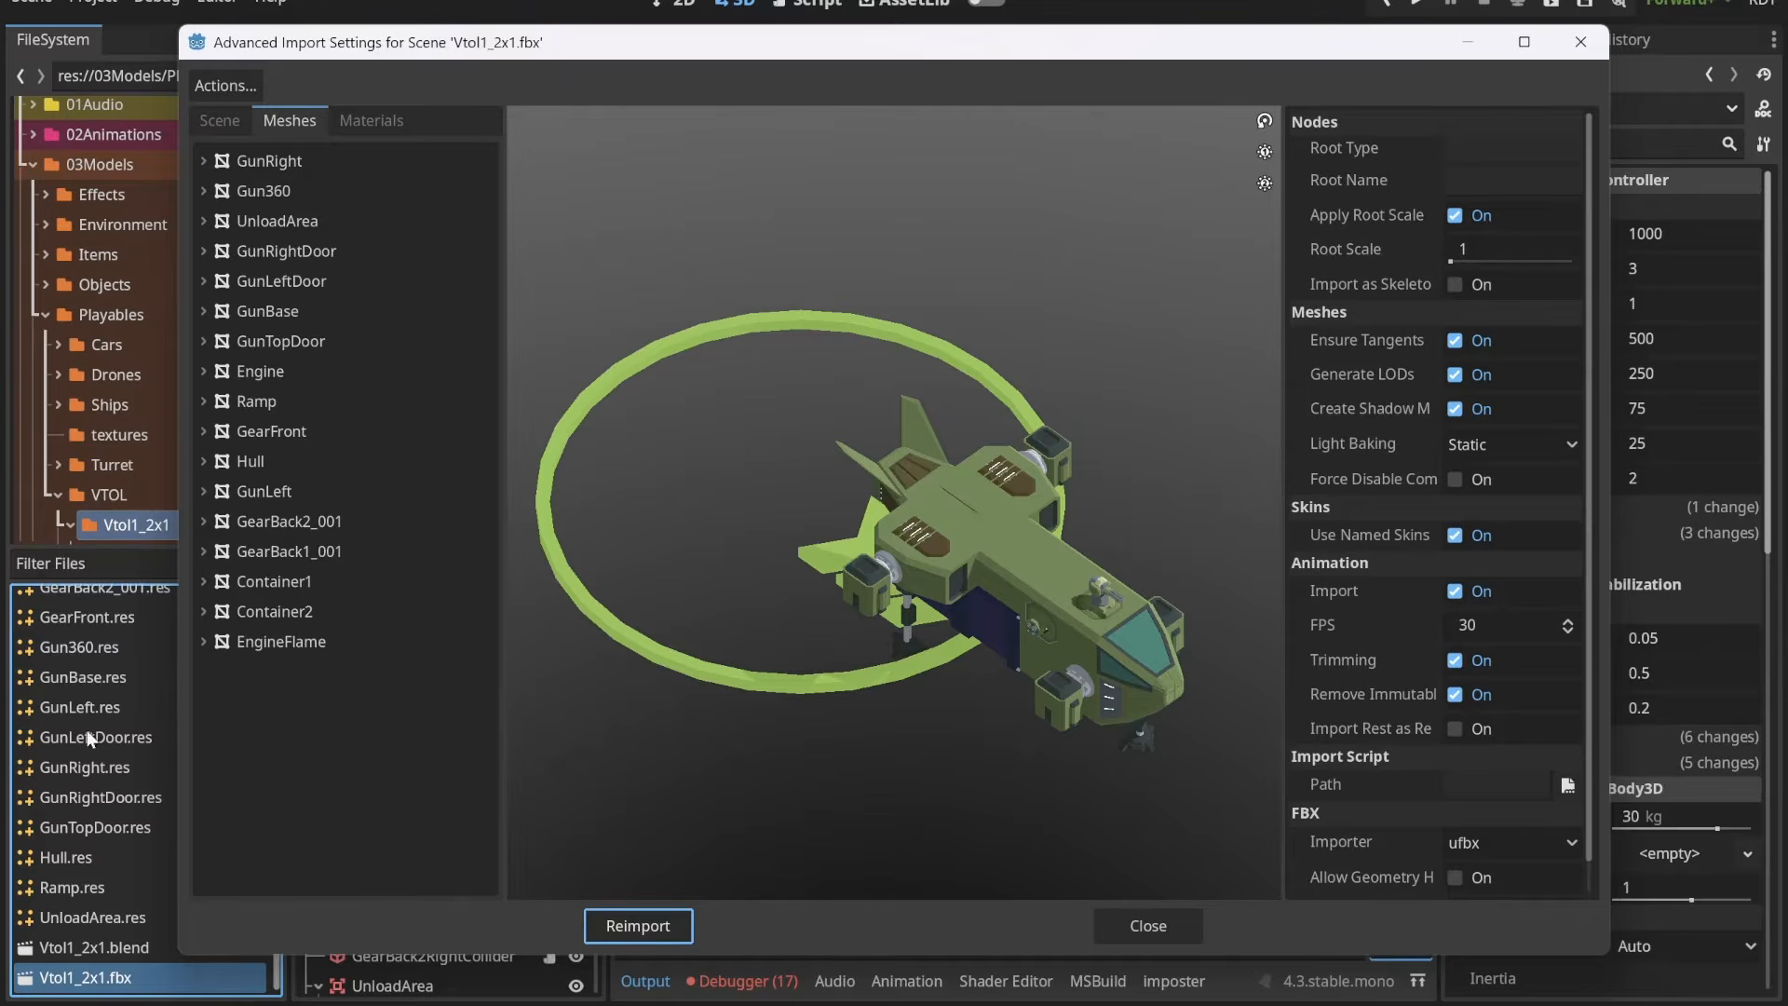
click(214, 84)
click(250, 192)
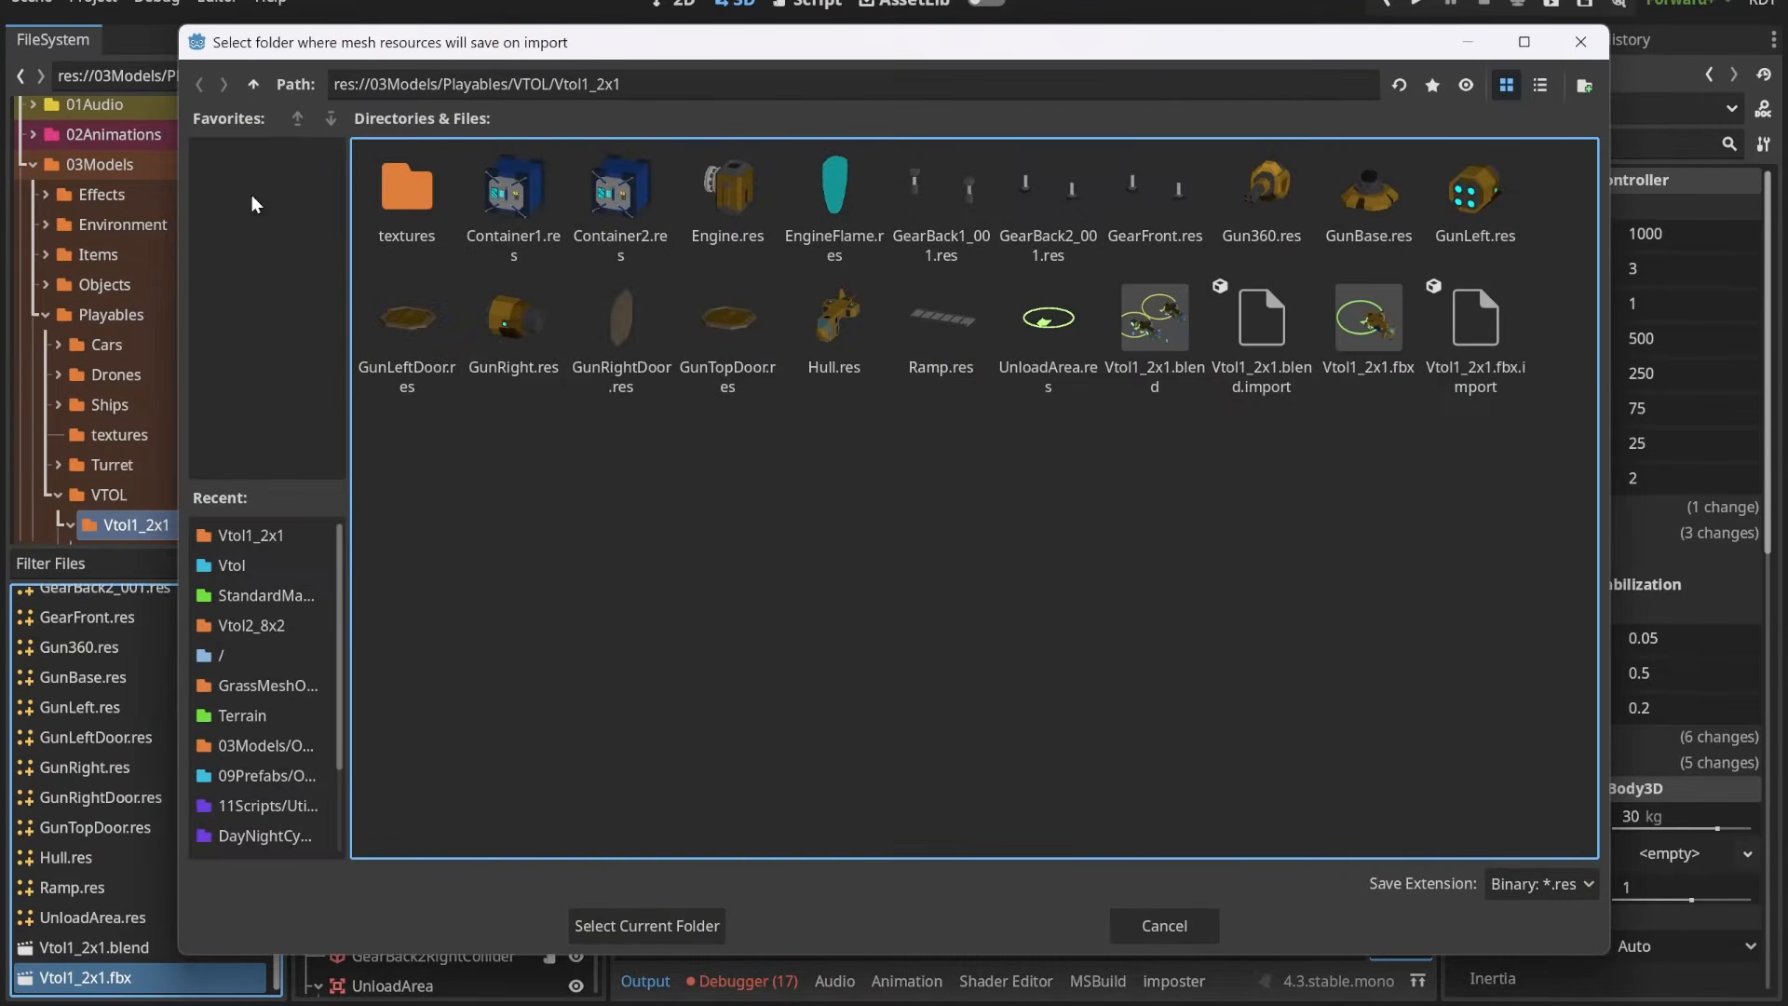
click(647, 925)
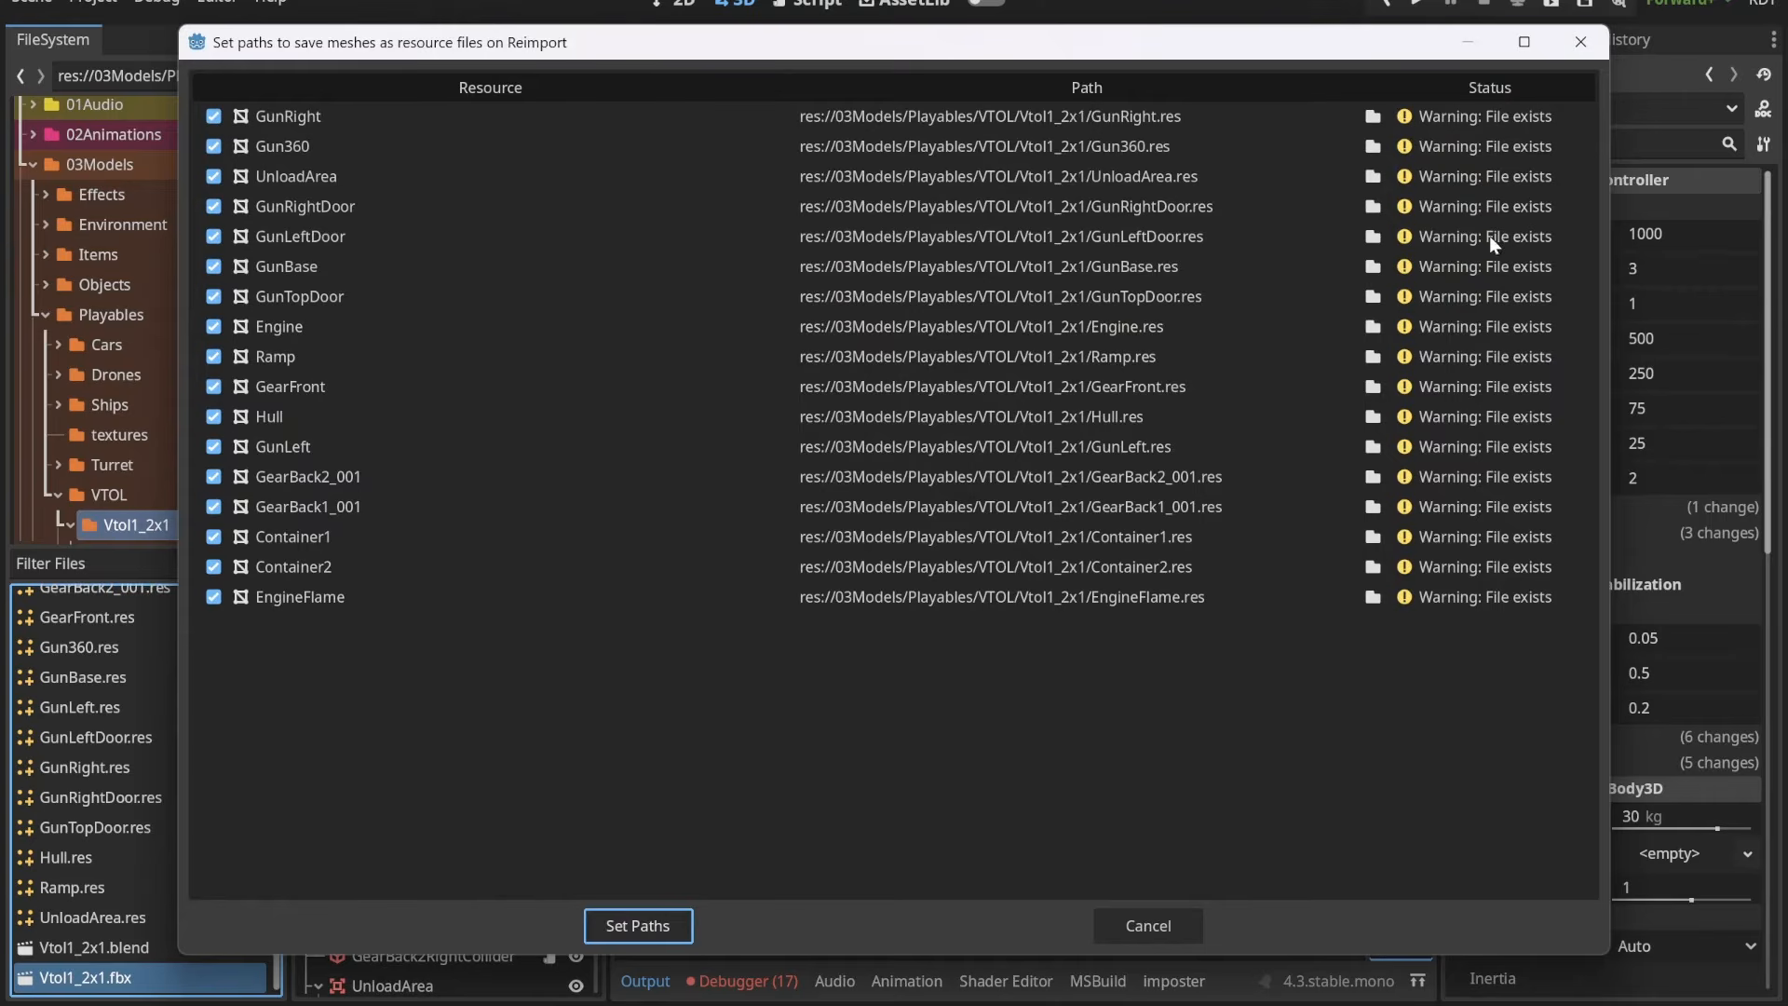
click(1475, 322)
click(1475, 390)
click(1491, 500)
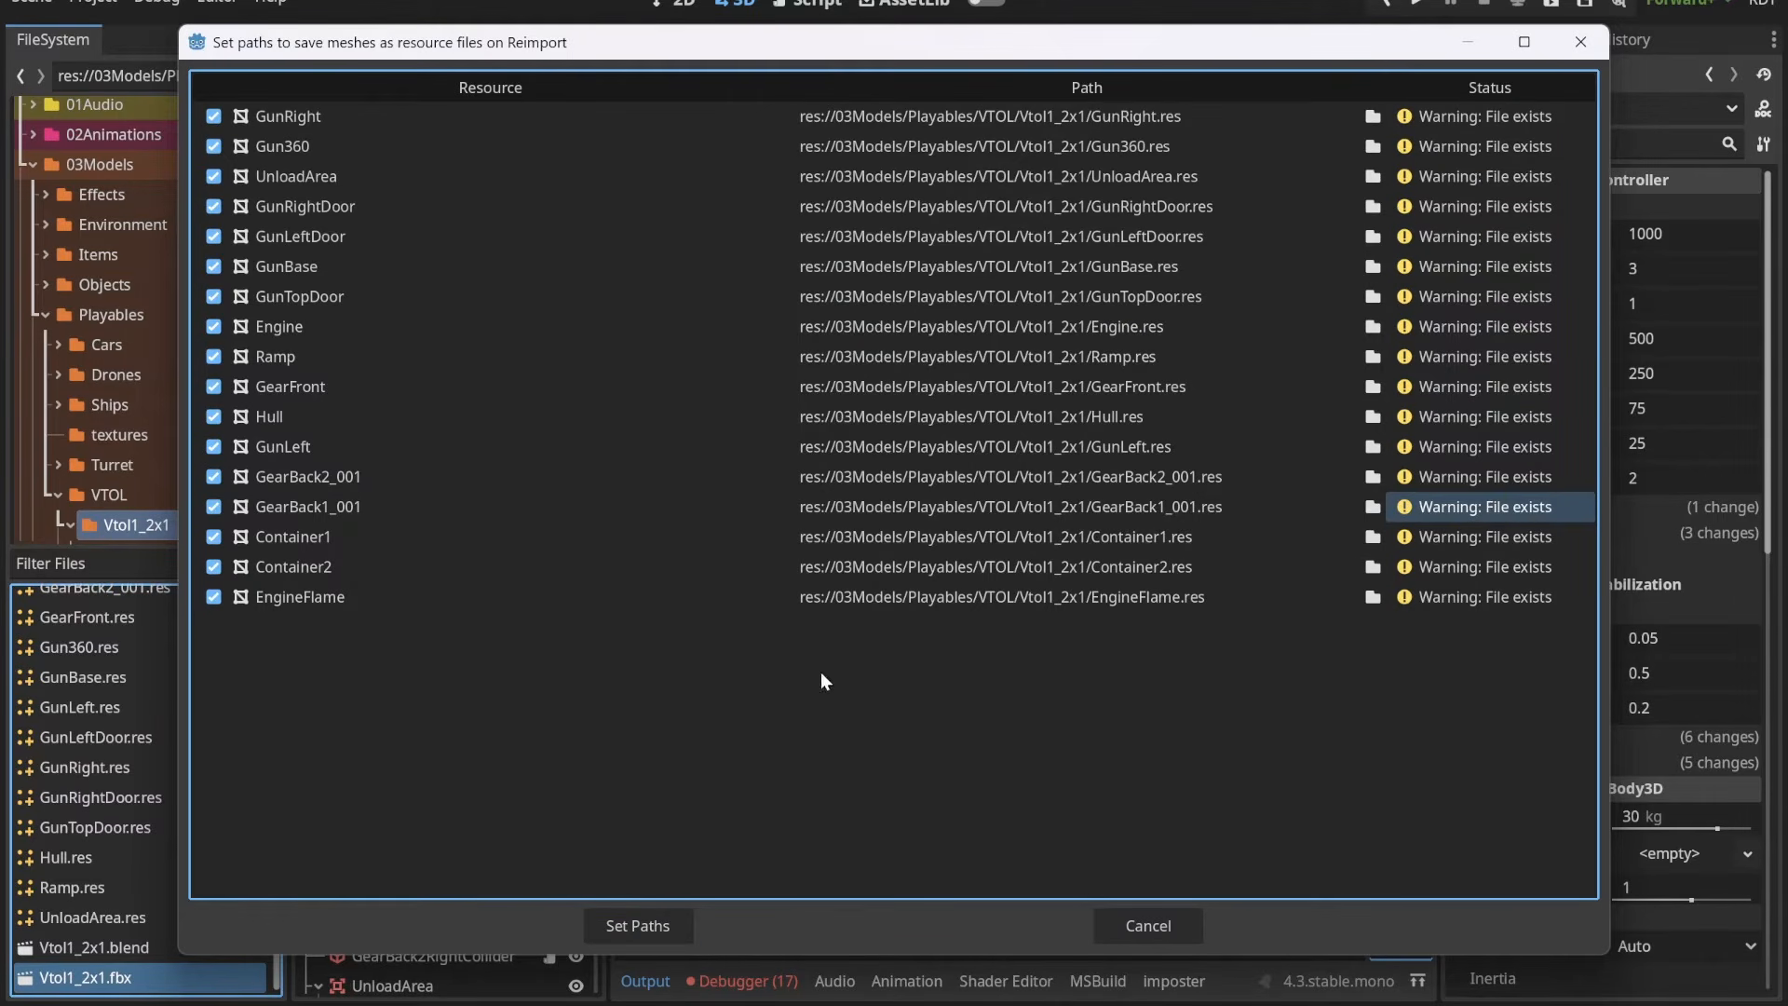
click(634, 927)
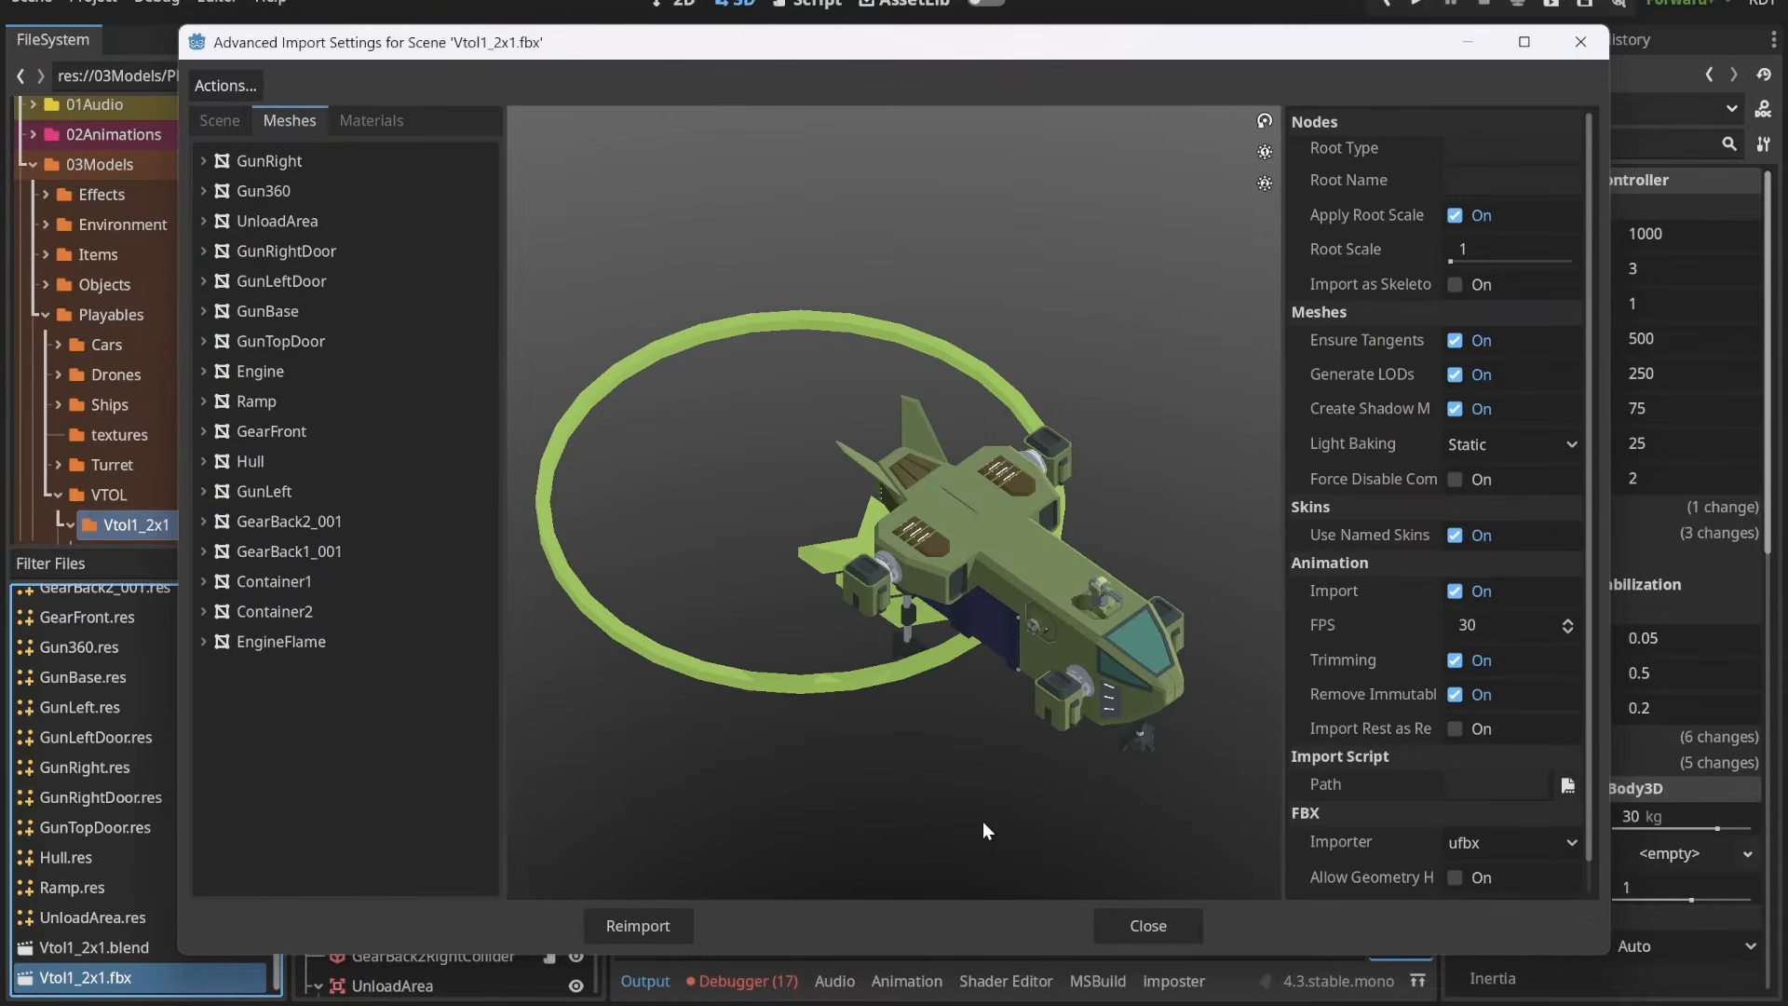
Step: Examine the previews of the imported PixPal and PixPal-Transparent materials from different sides
click(375, 121)
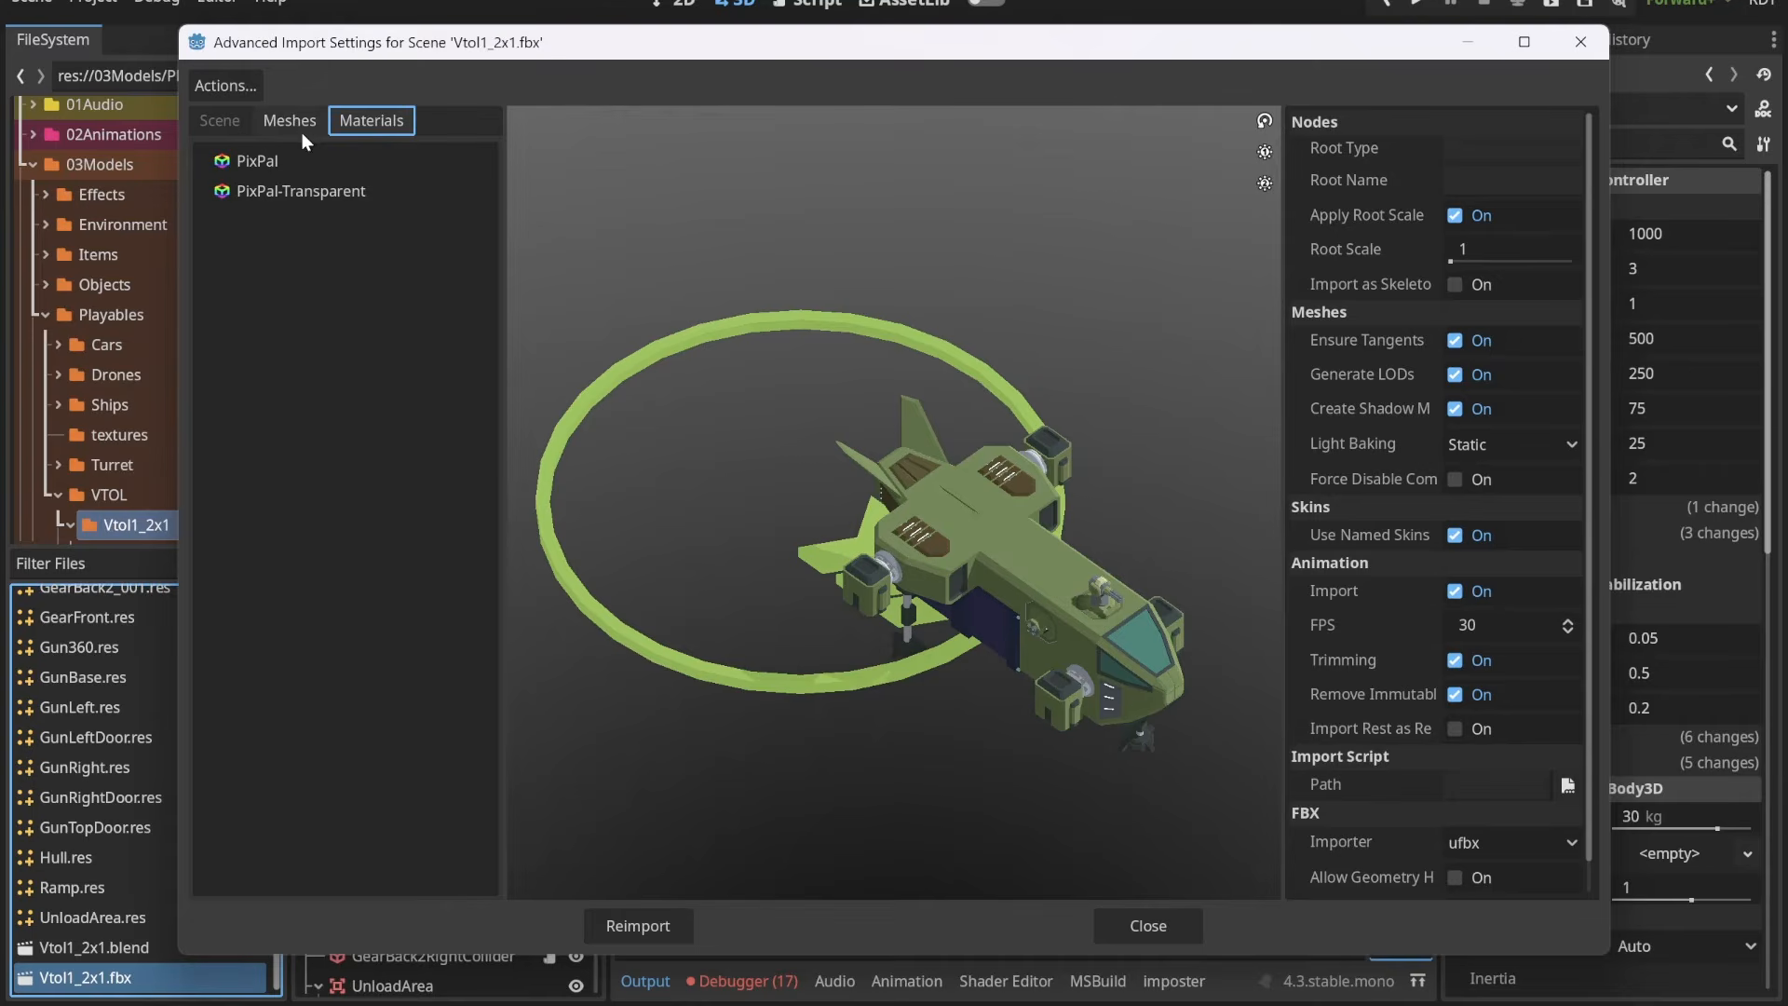
click(284, 160)
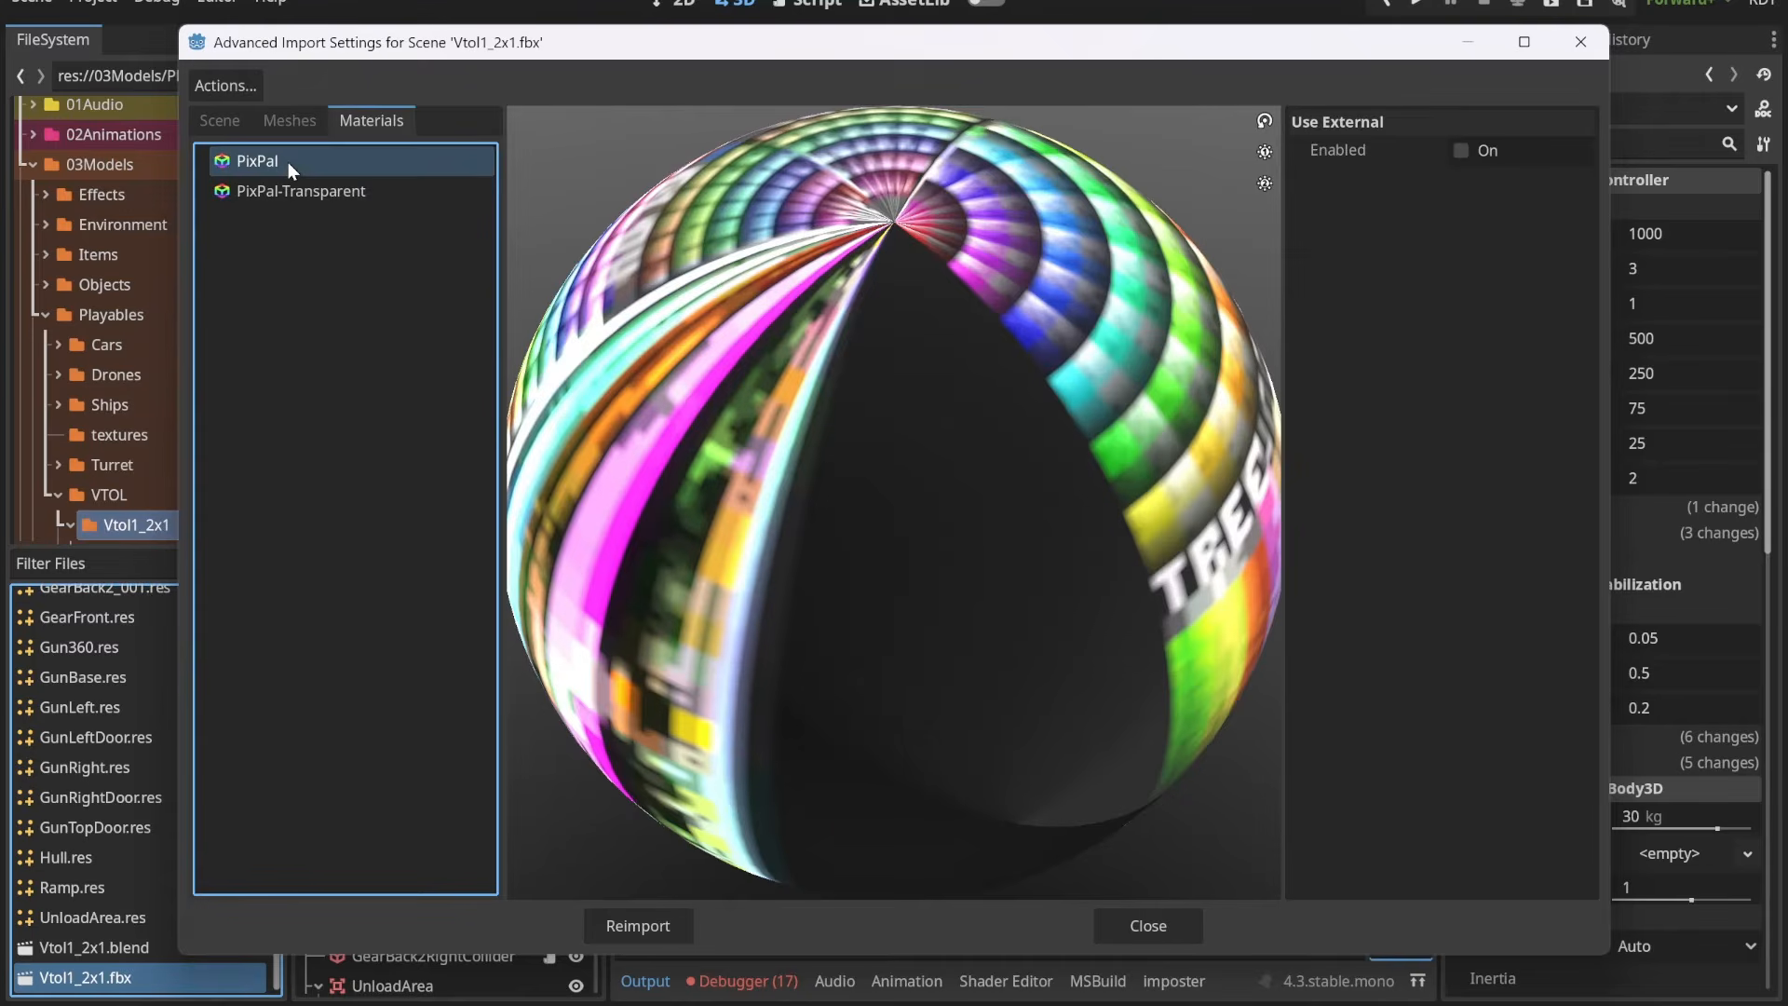
scroll(922, 534, down, 2)
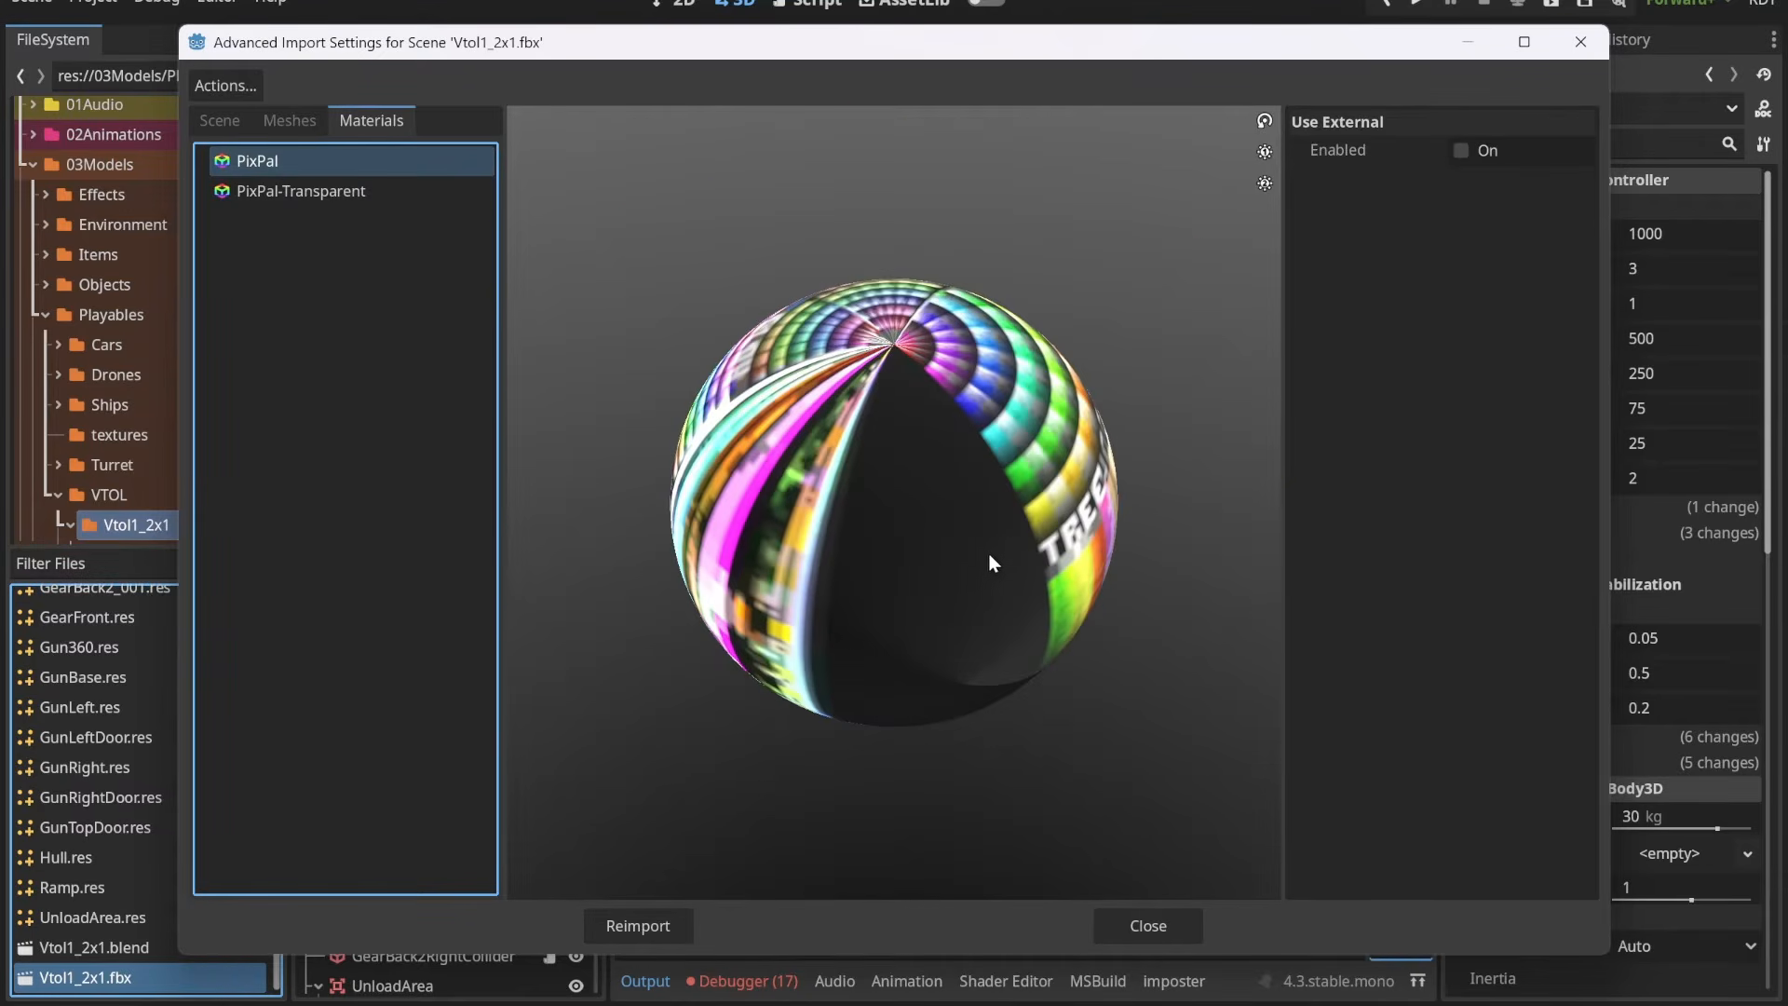
click(345, 195)
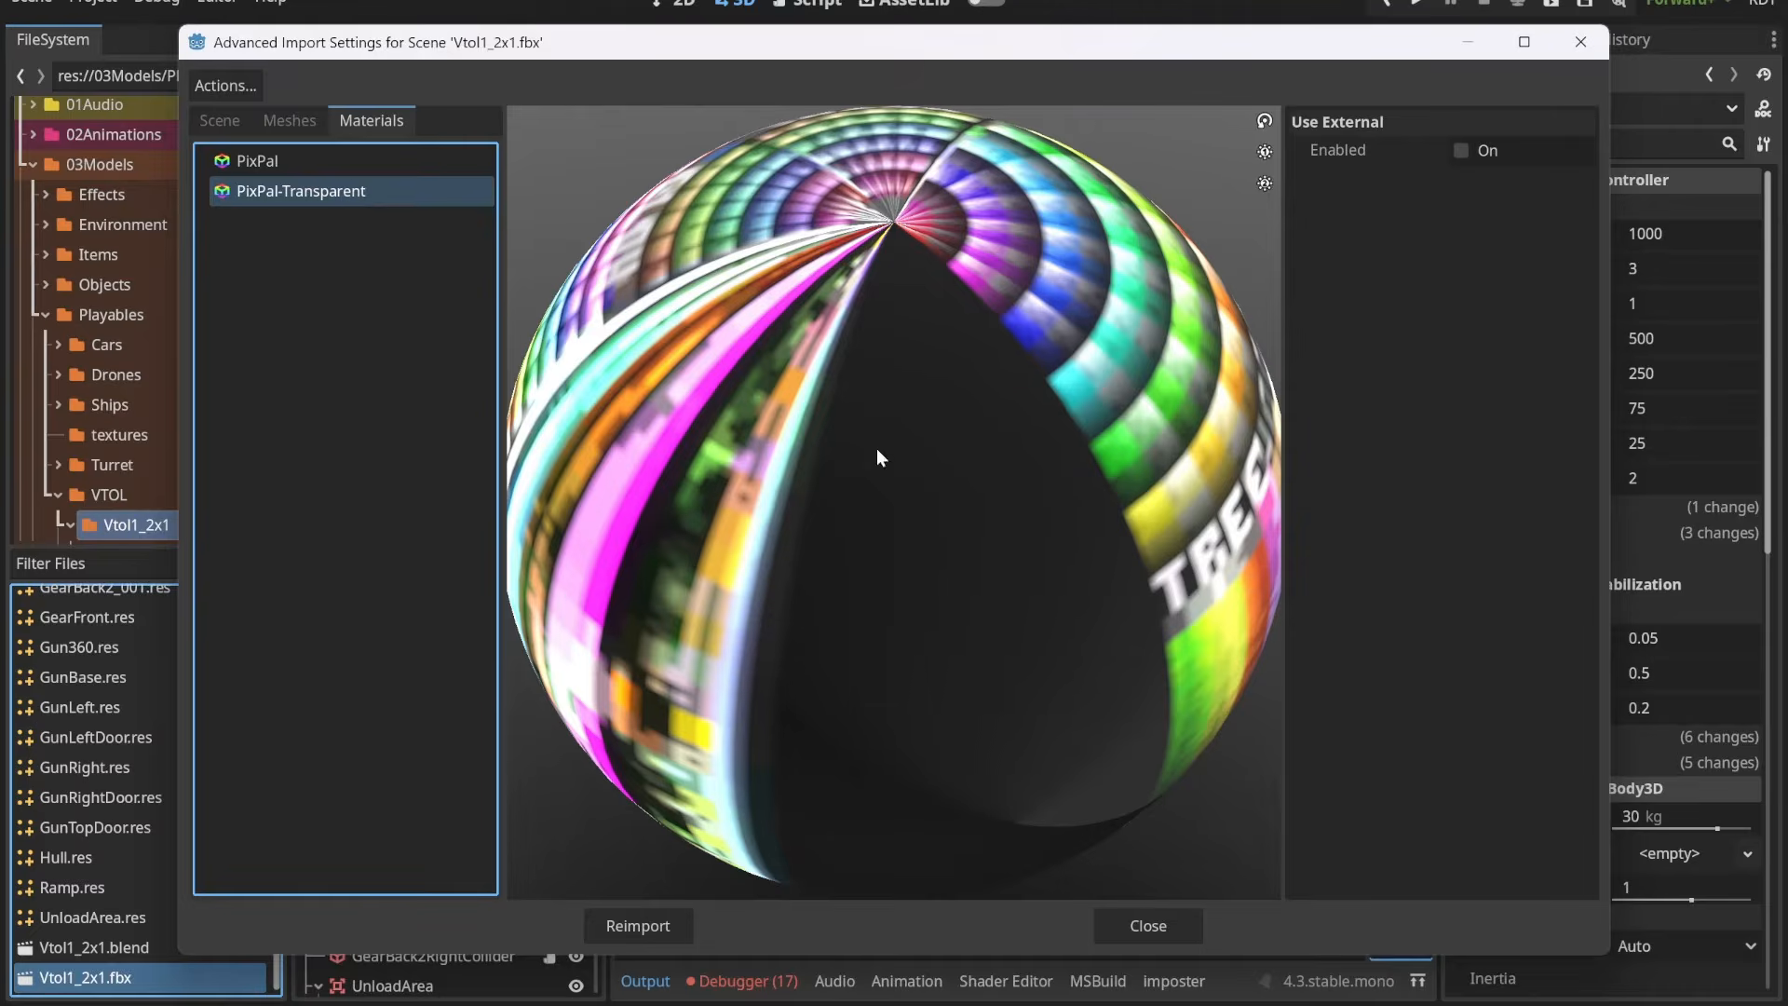
click(344, 163)
scroll(968, 504, down, 2)
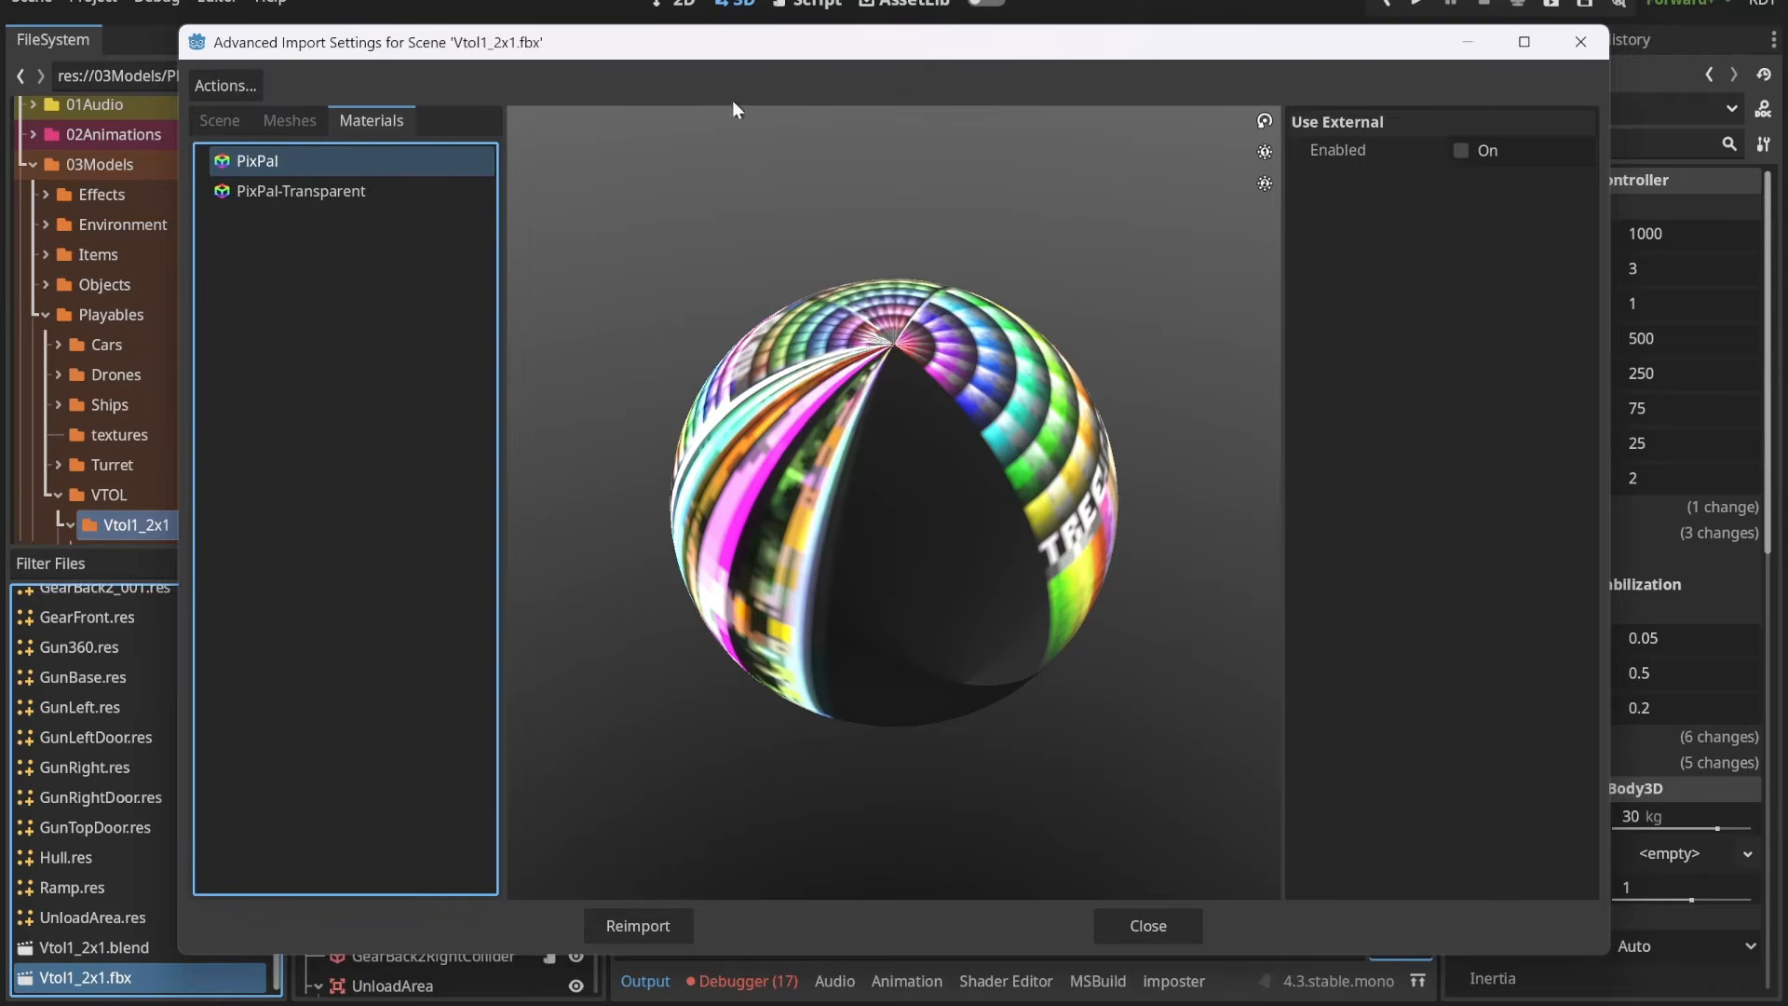
drag(810, 47, 863, 58)
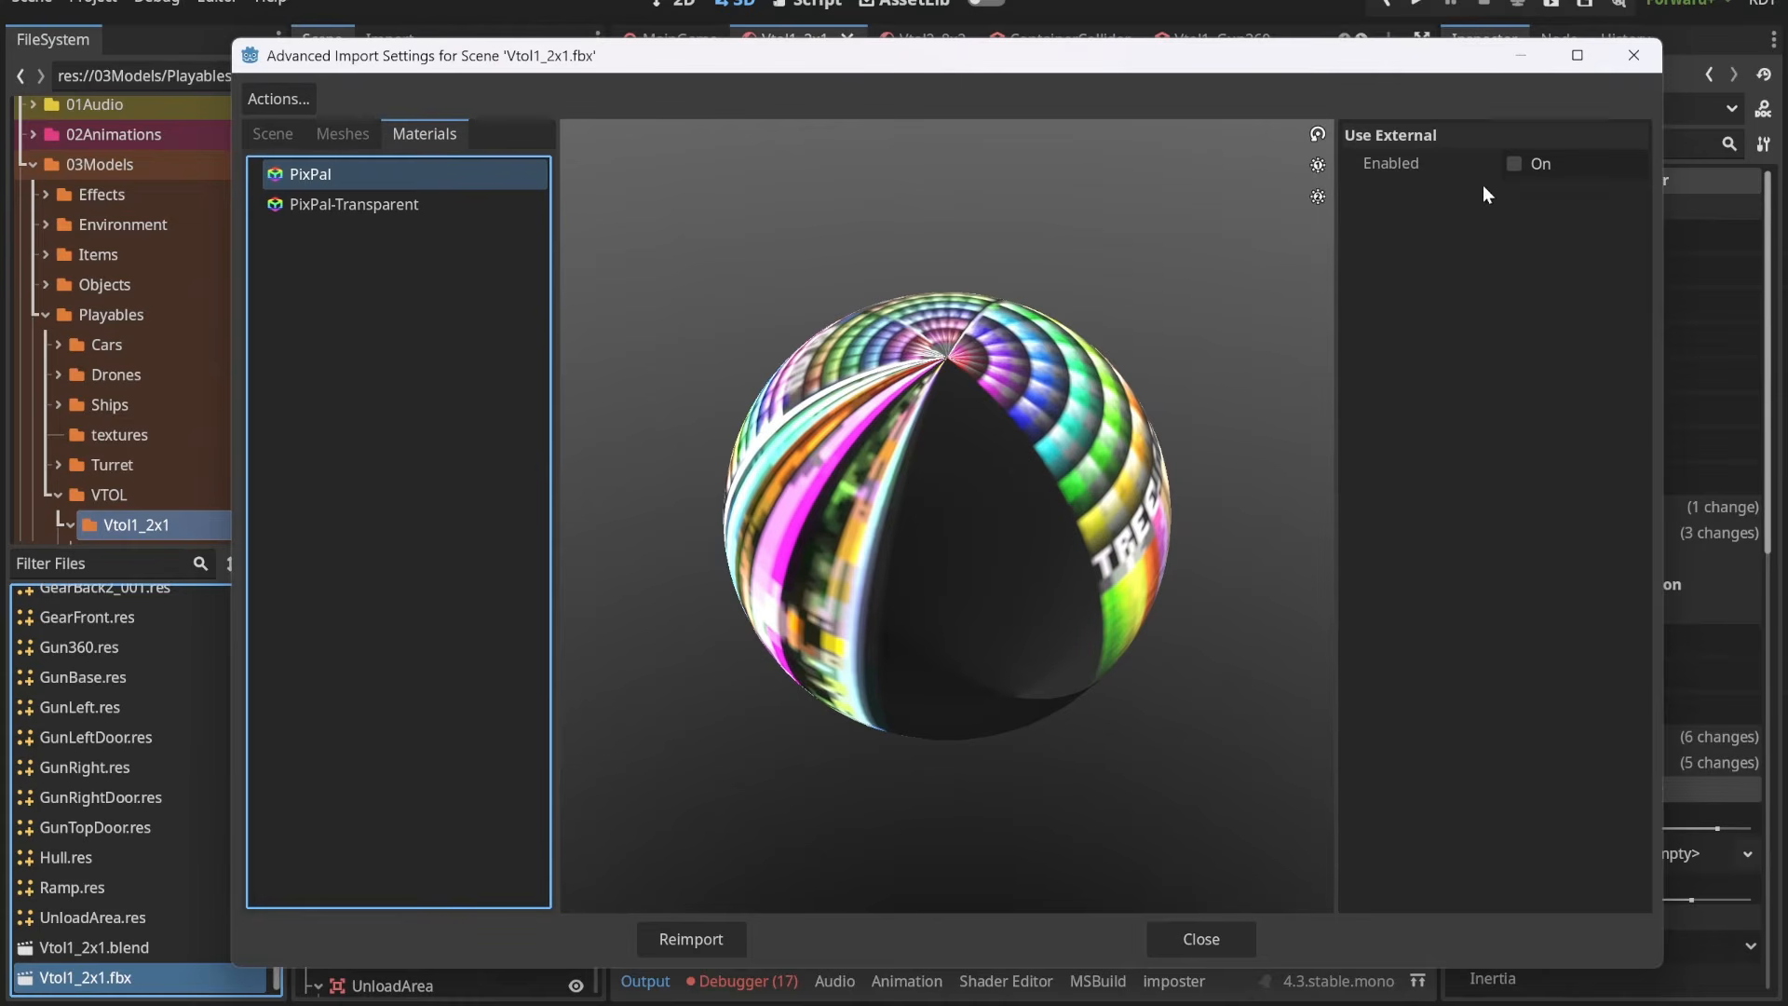
drag(1117, 521, 915, 524)
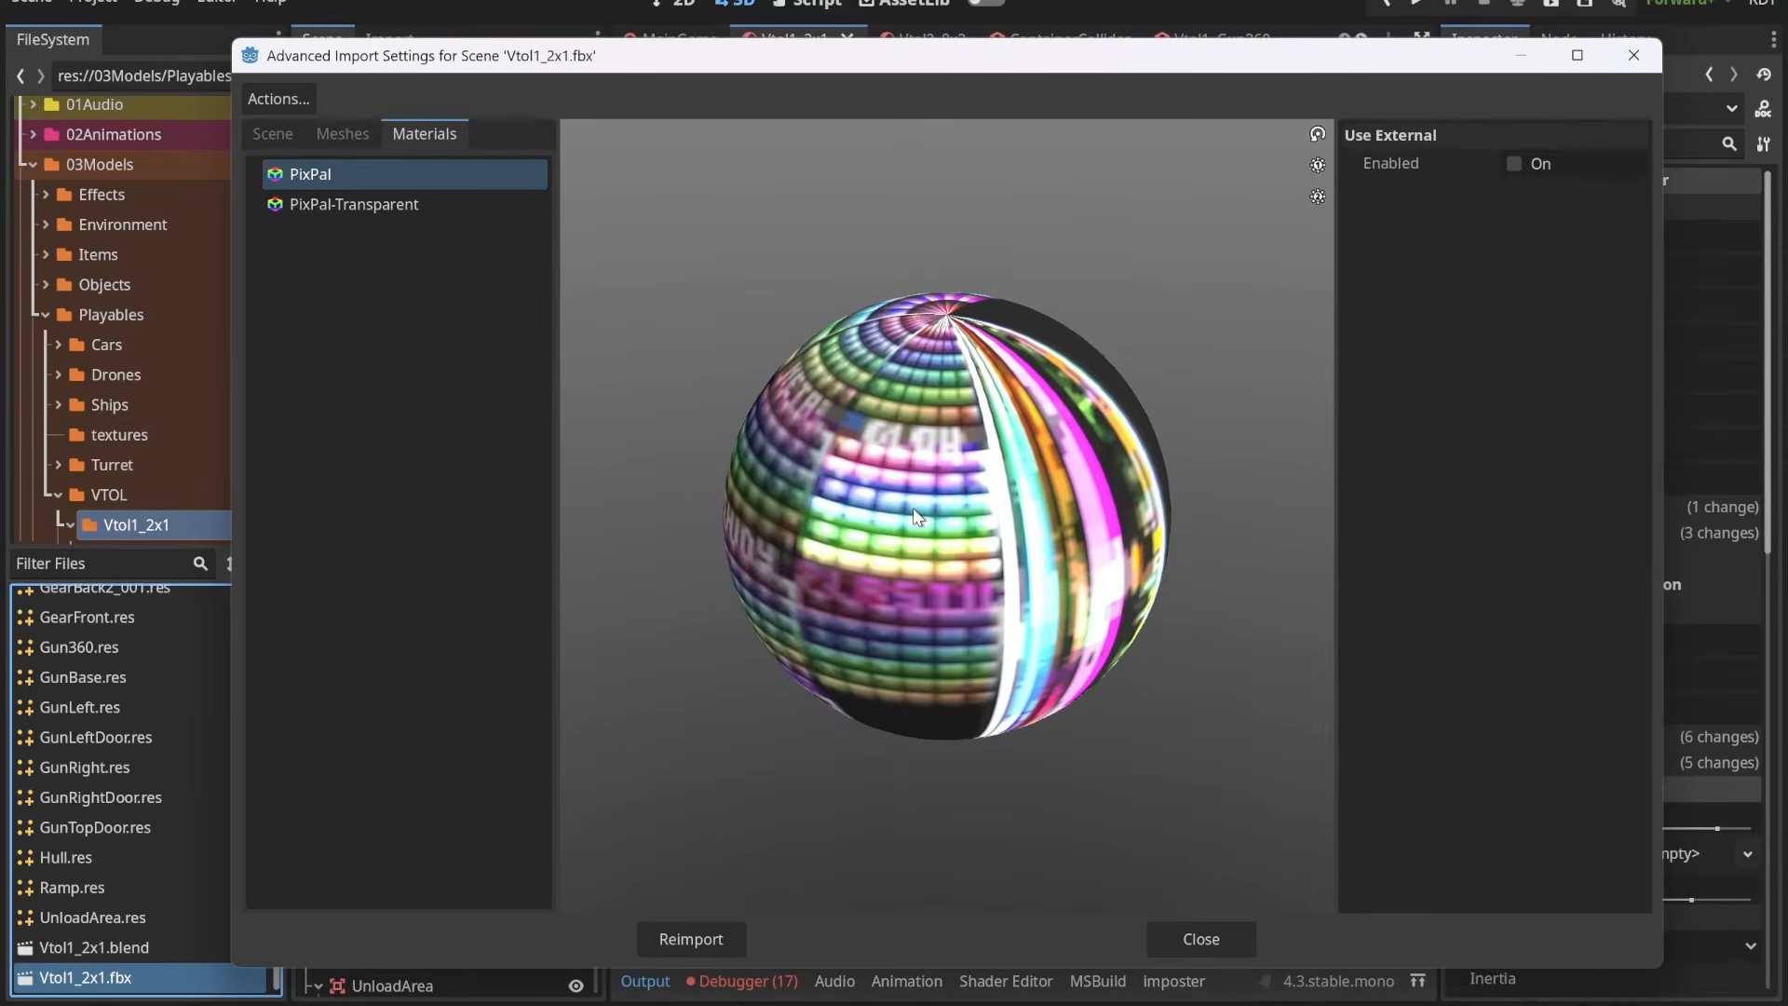
Step: Enable an external material for PixPal and assign PixPalMat.tres from 04Materials/StandardMat/Utilities
click(1514, 166)
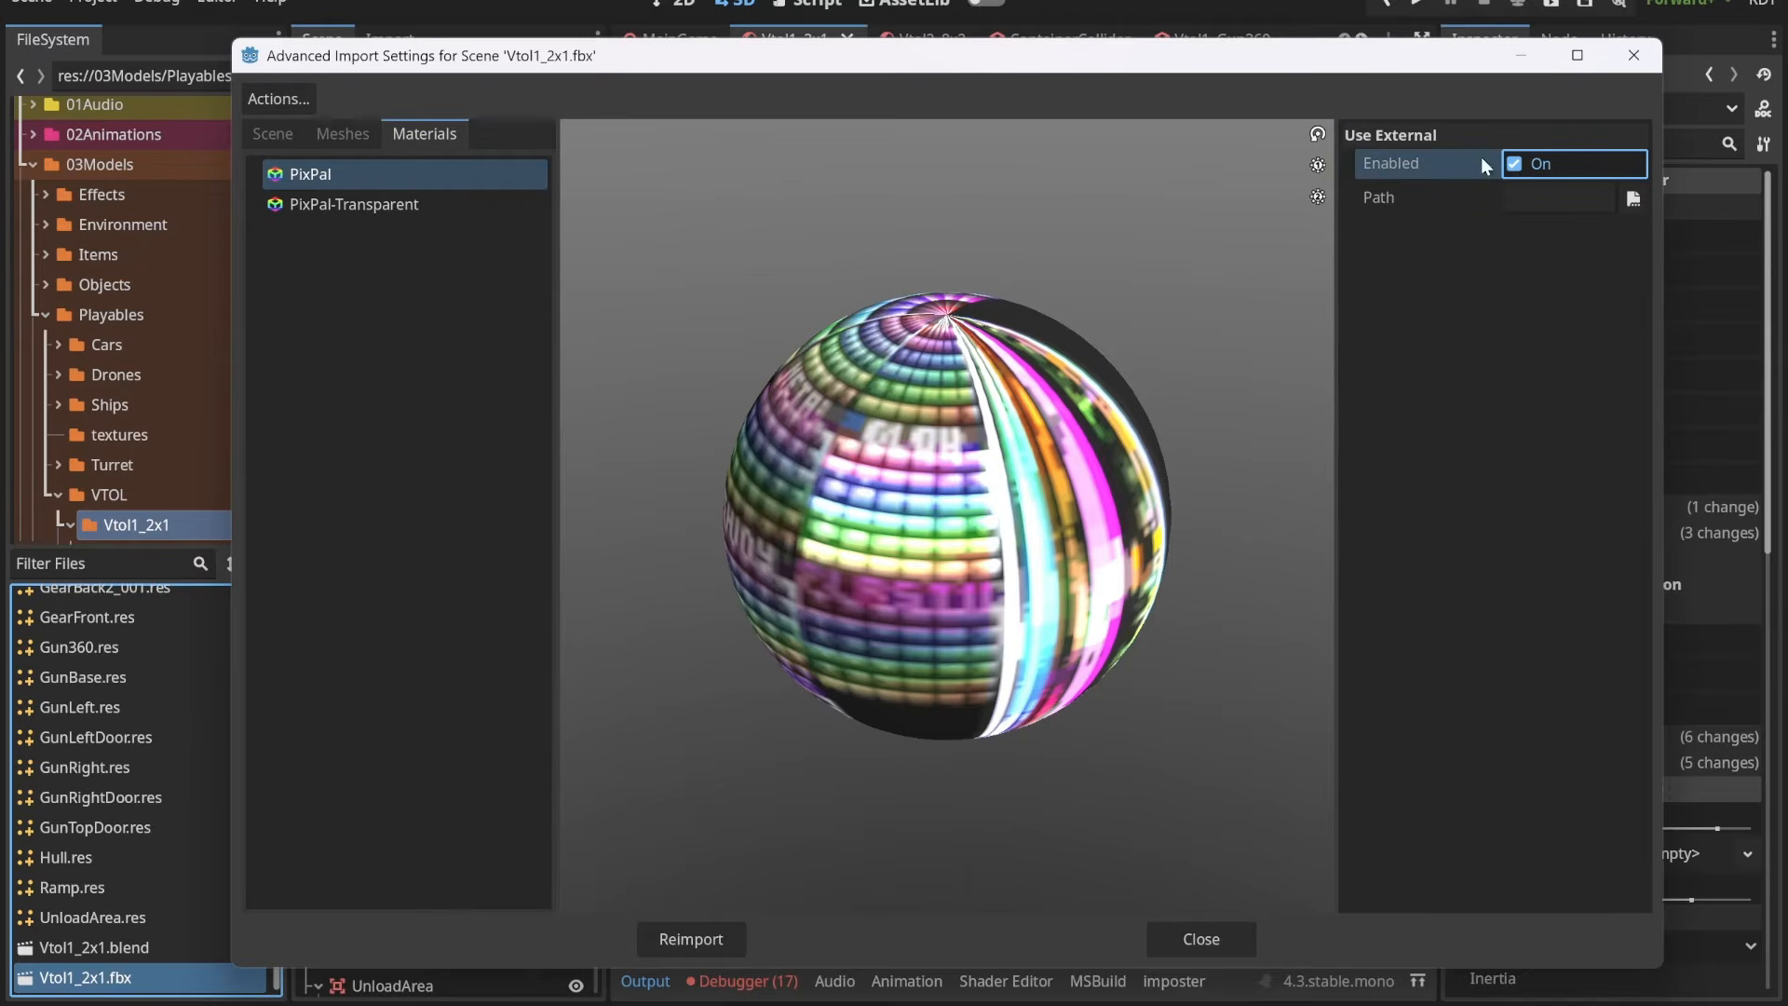
click(1633, 199)
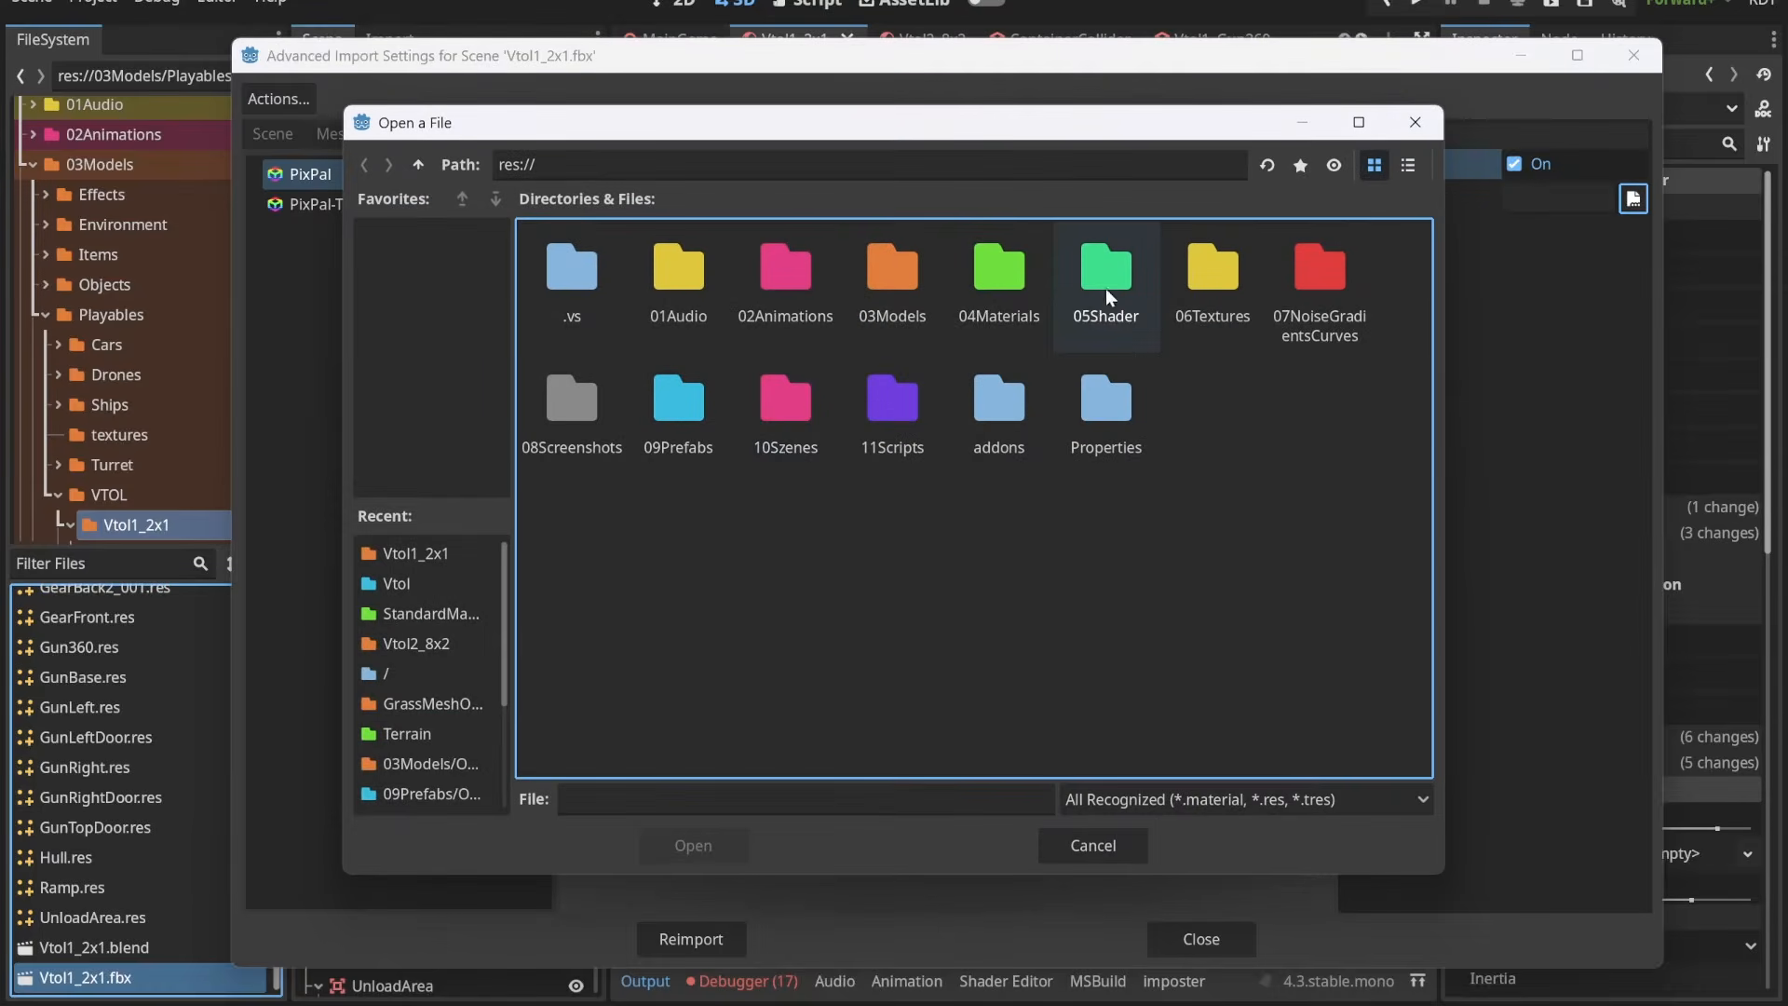
click(995, 291)
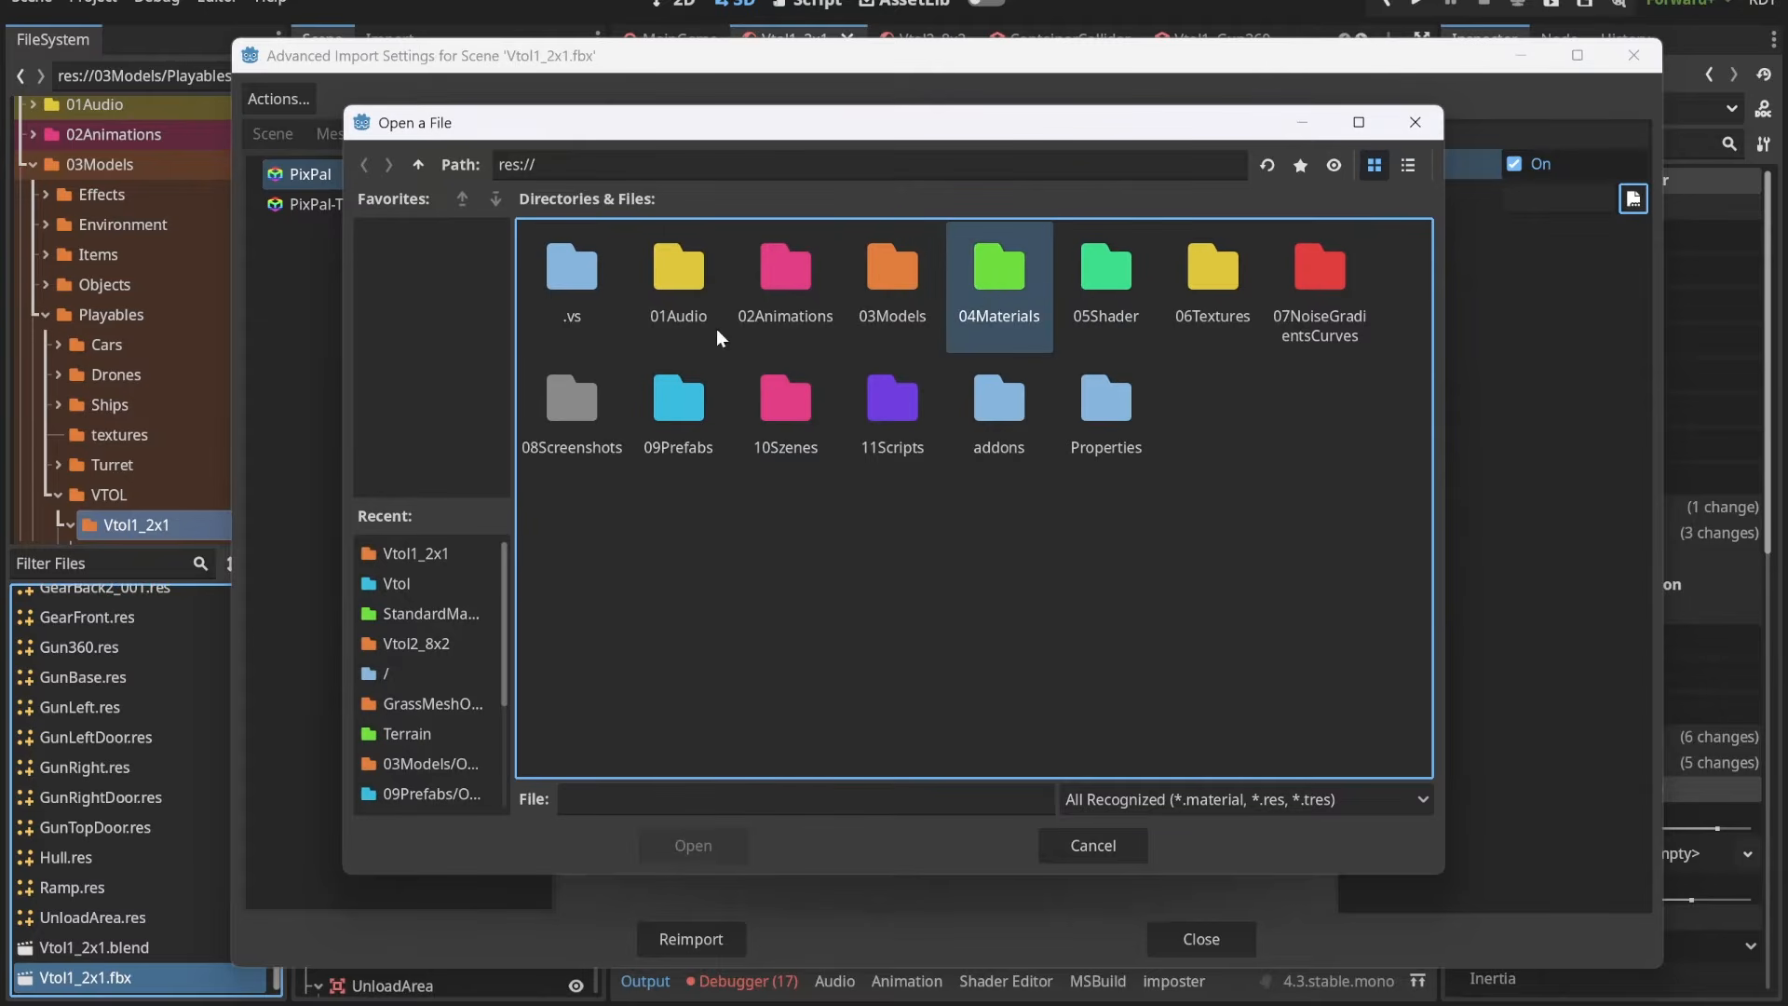
double_click(1007, 284)
double_click(789, 279)
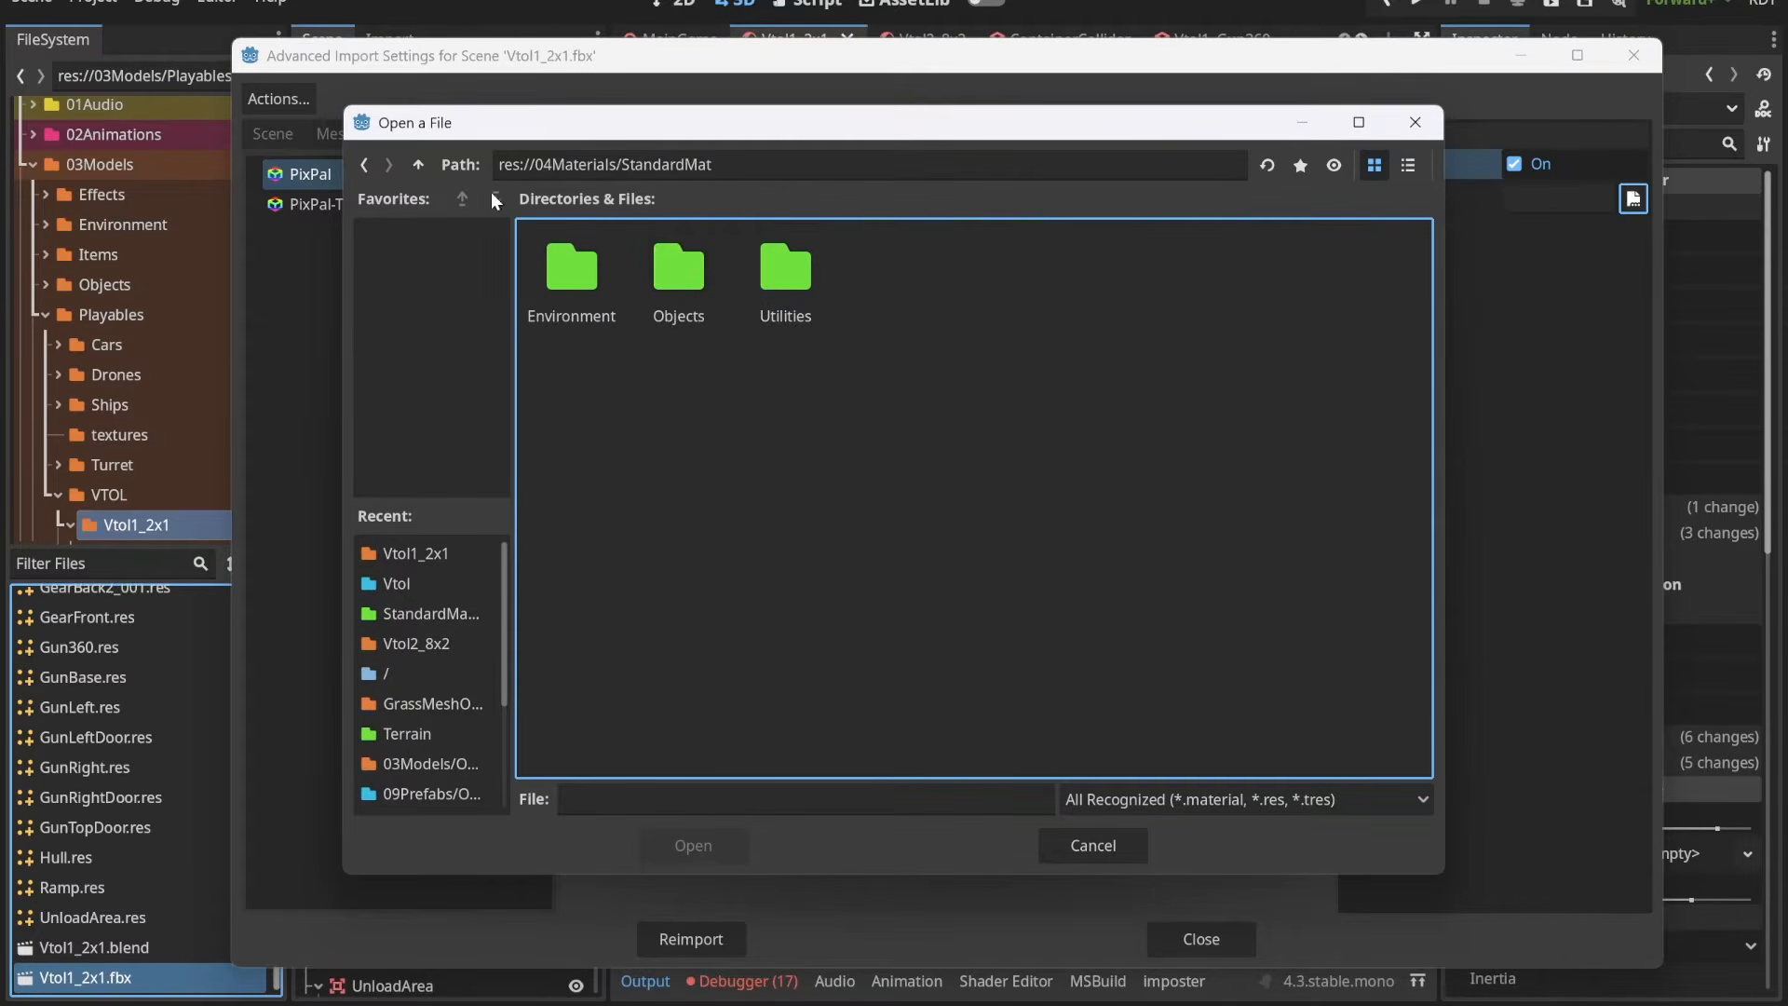
click(417, 166)
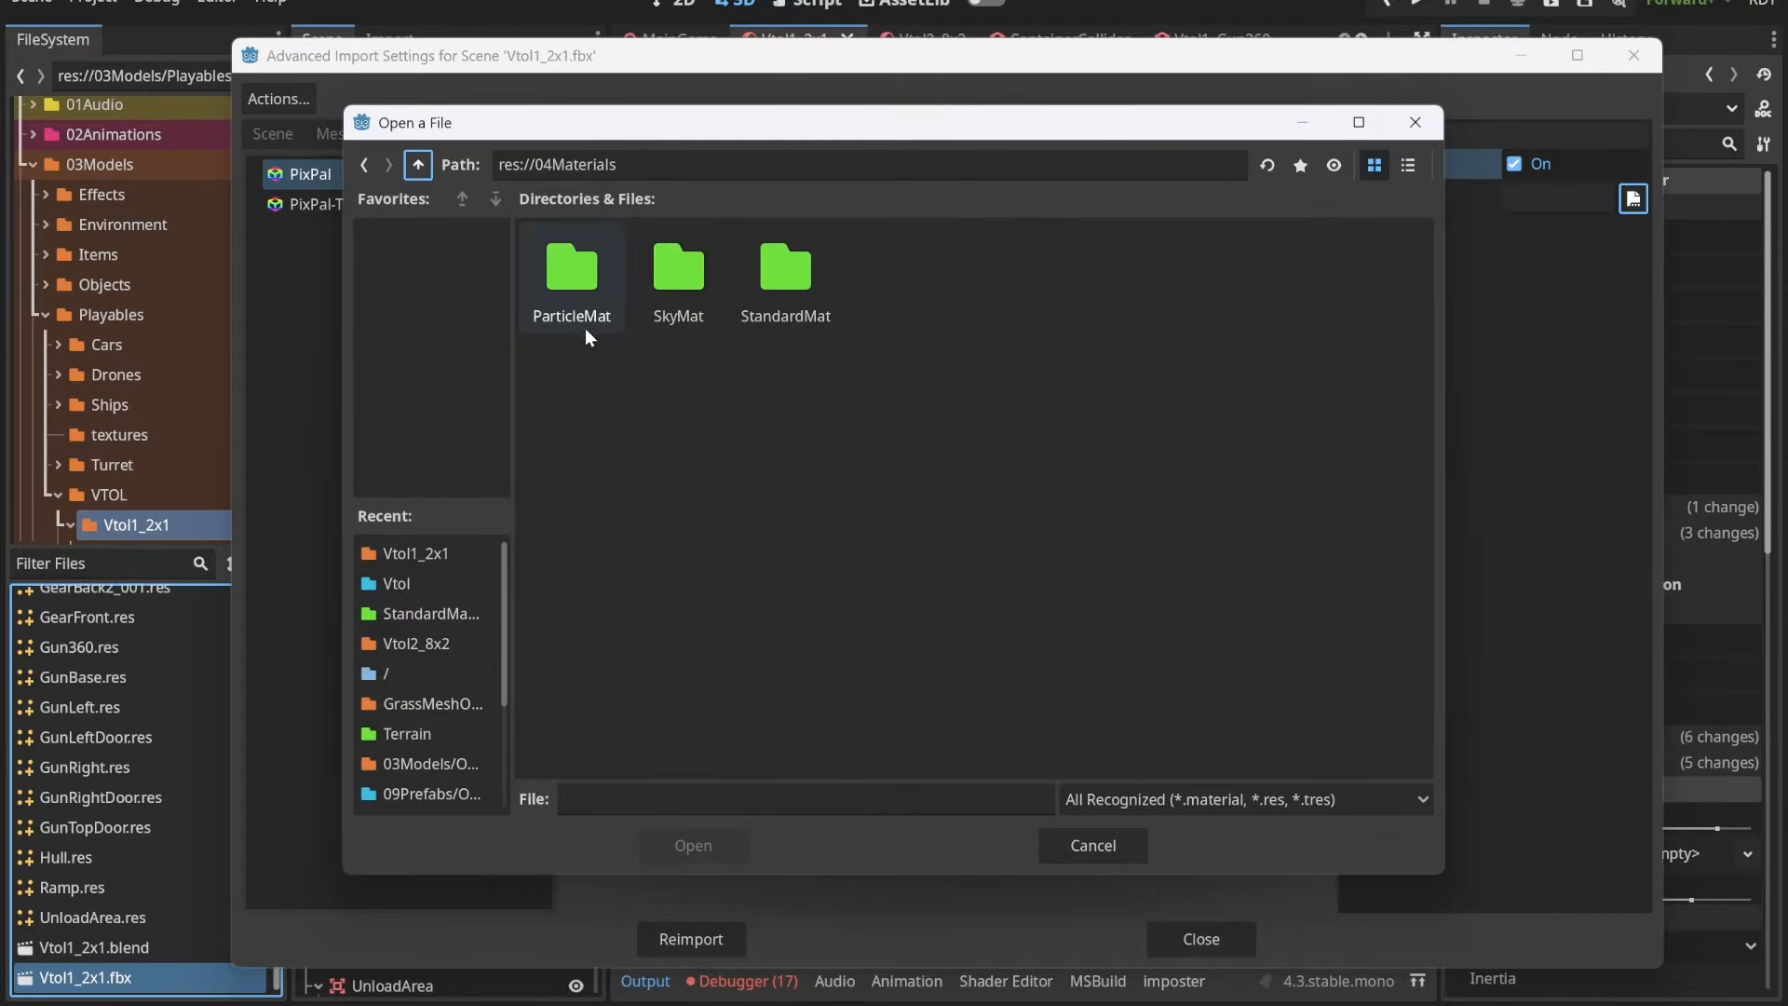
double_click(782, 282)
double_click(789, 273)
click(676, 279)
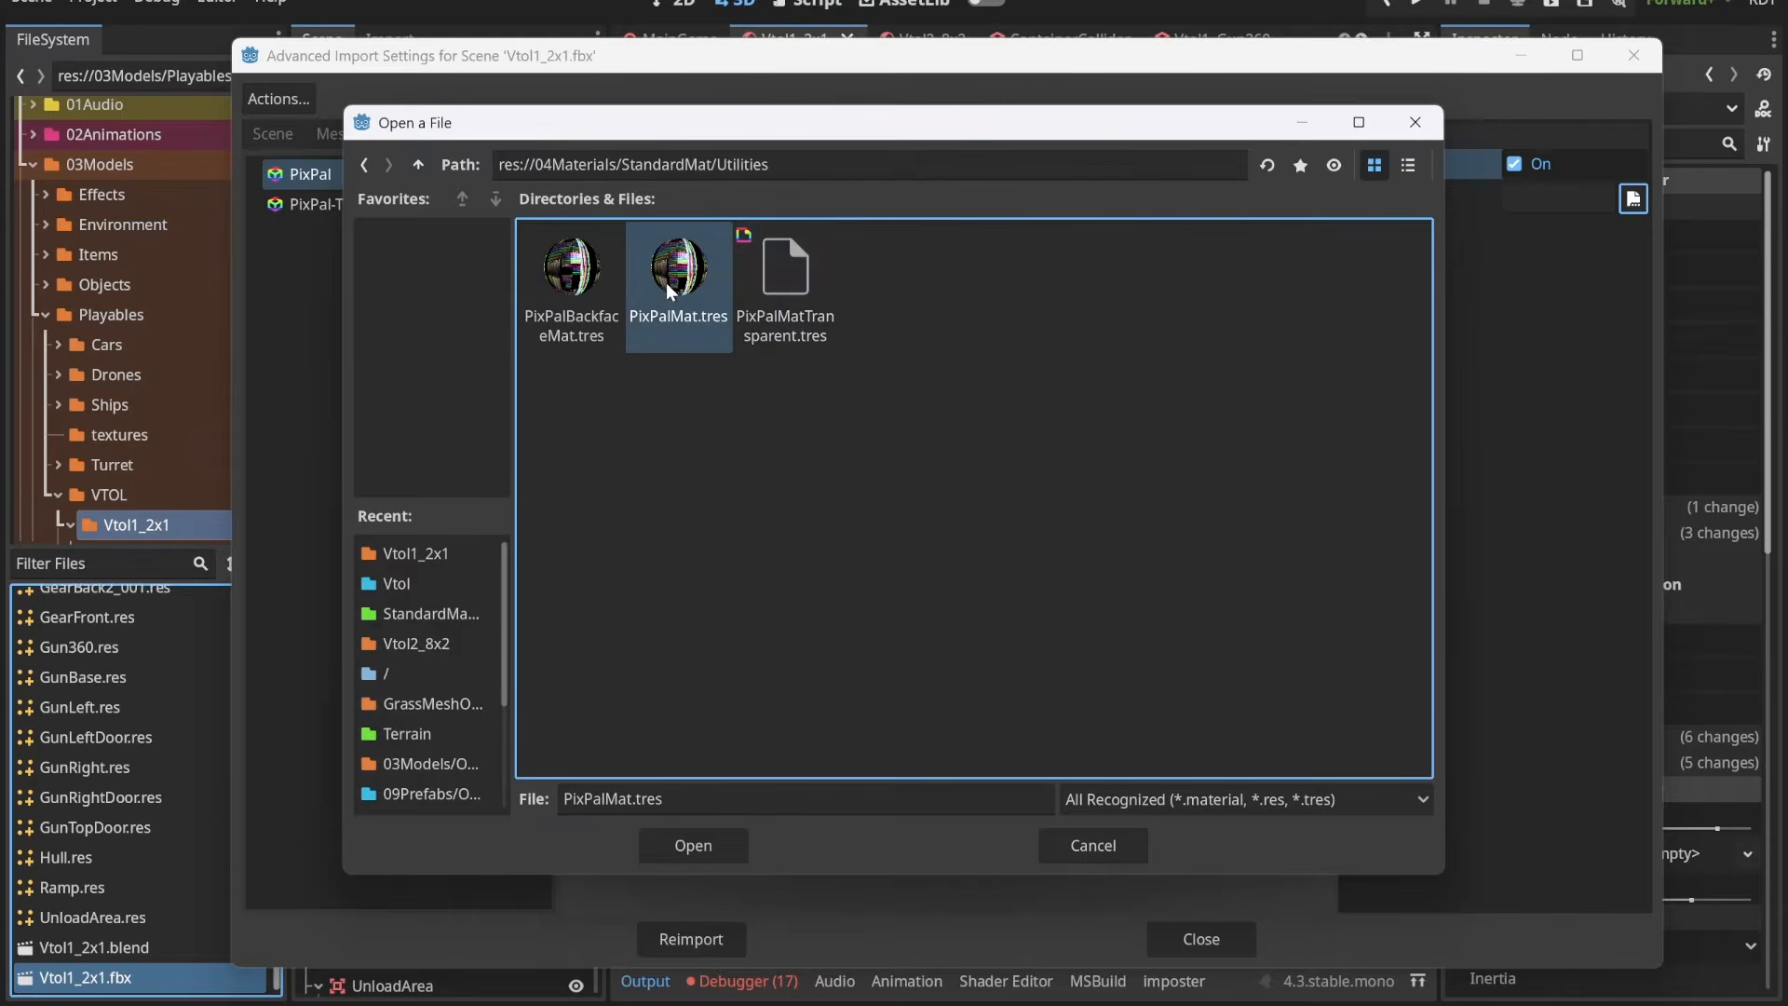
click(699, 845)
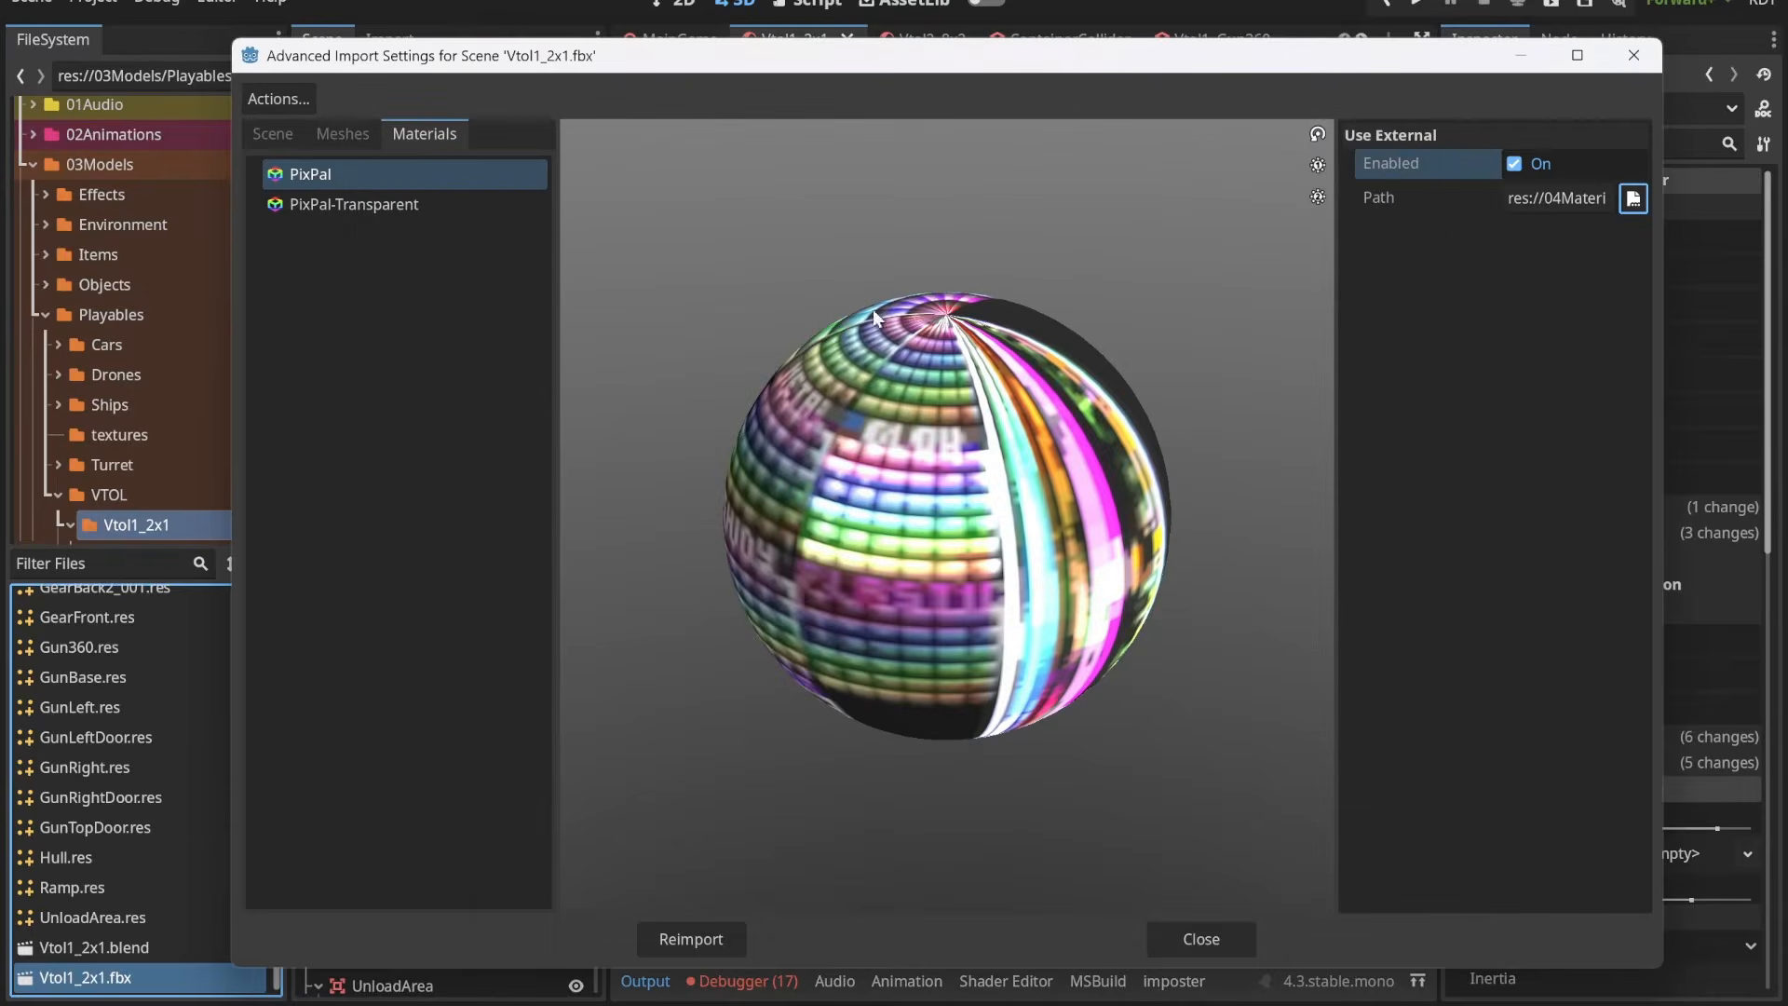
Step: Enable an external material for PixPal-Transparent, assign PixPalMatTransparent.tres from 04Materials/StandardMat/Utilities, and reimport the model
click(396, 206)
click(1515, 164)
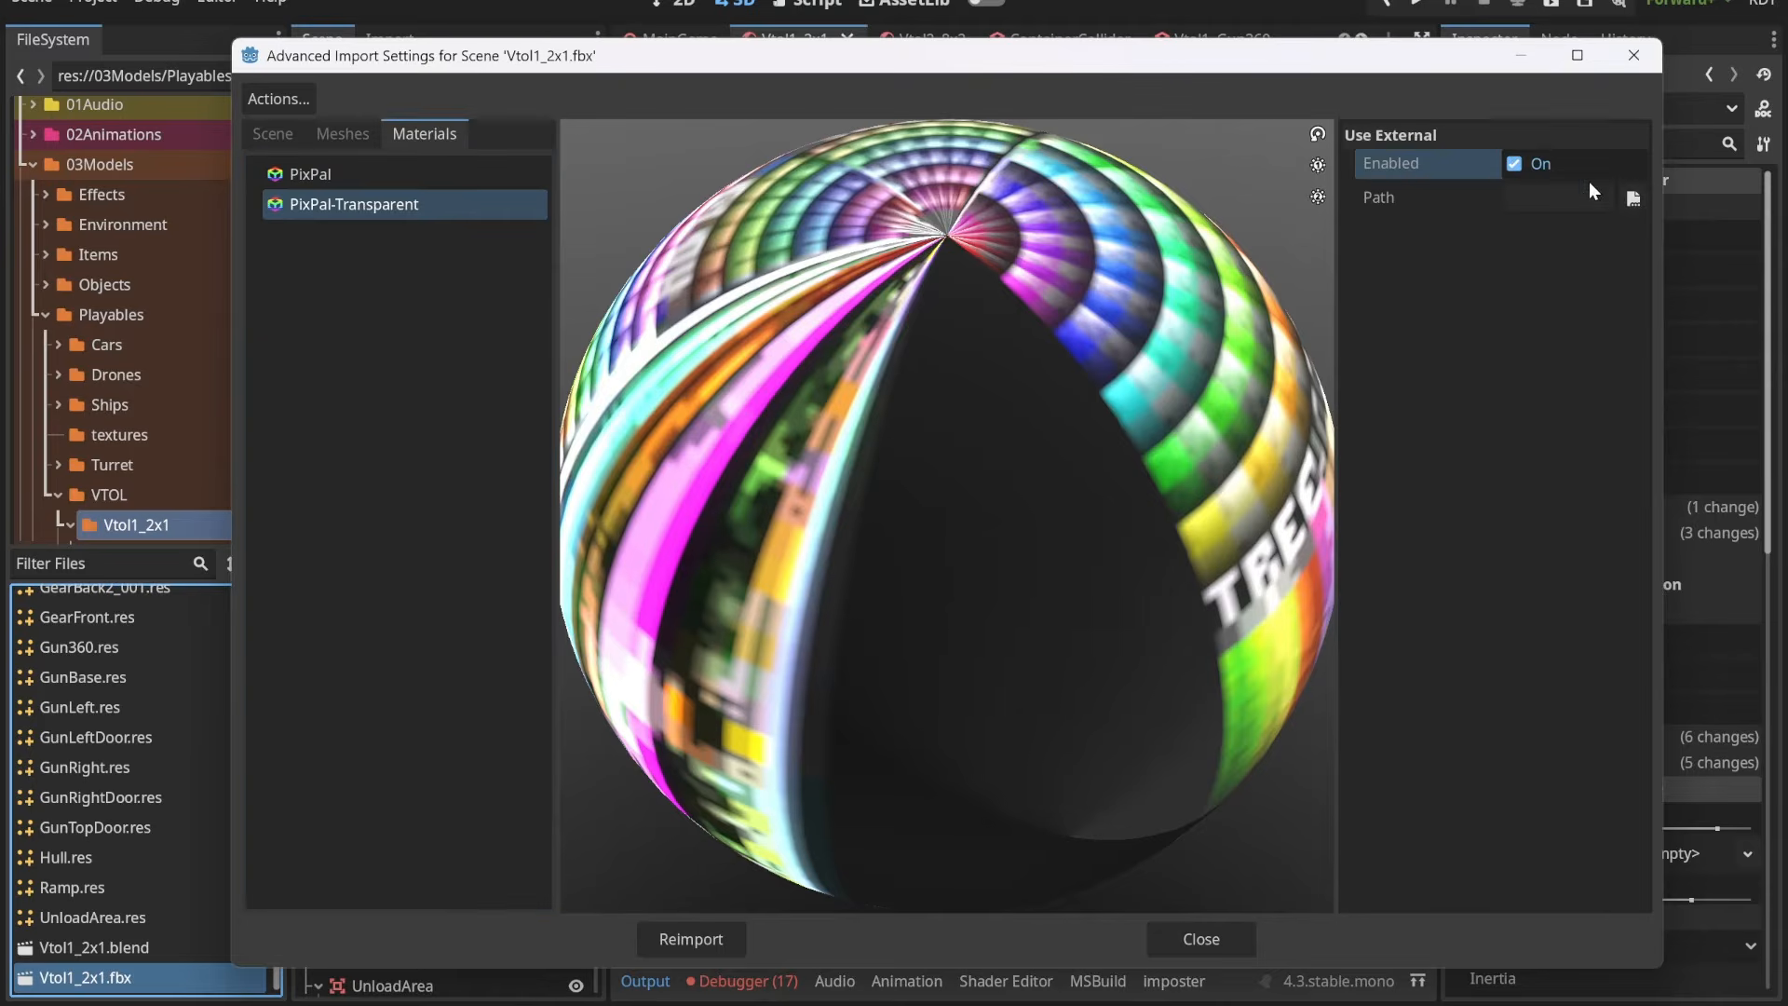
click(1633, 200)
double_click(999, 276)
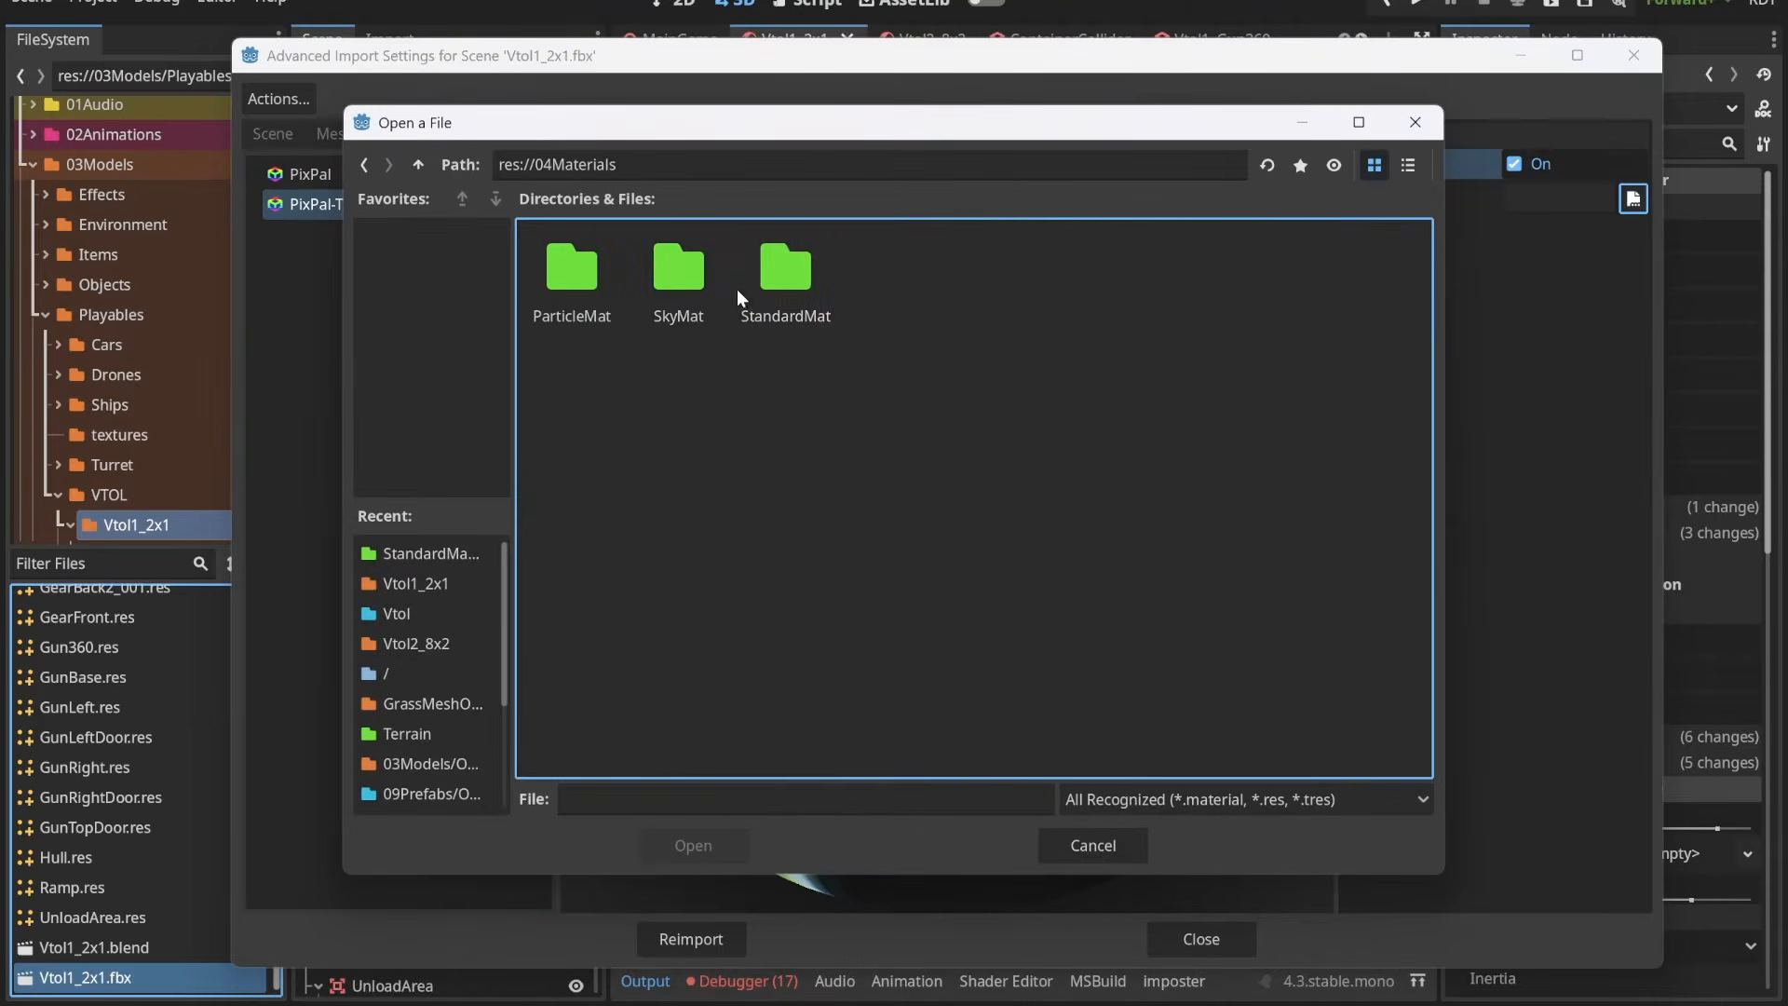
double_click(797, 276)
double_click(789, 274)
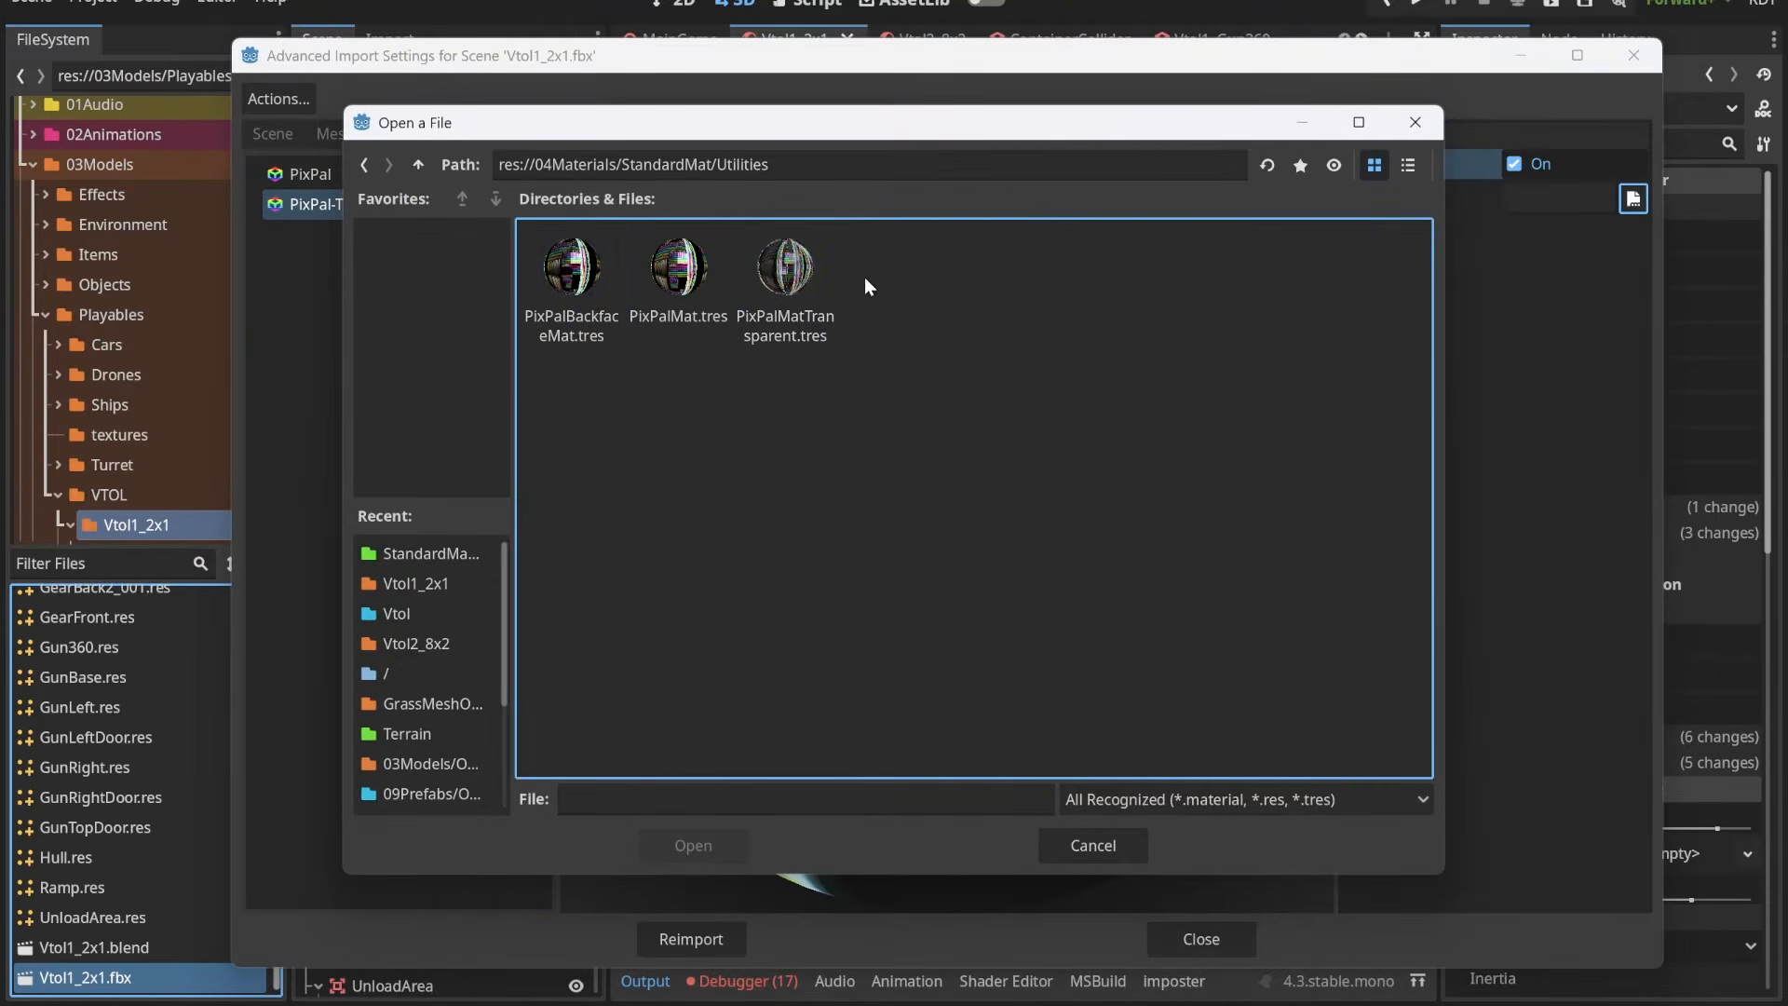
click(793, 290)
click(679, 851)
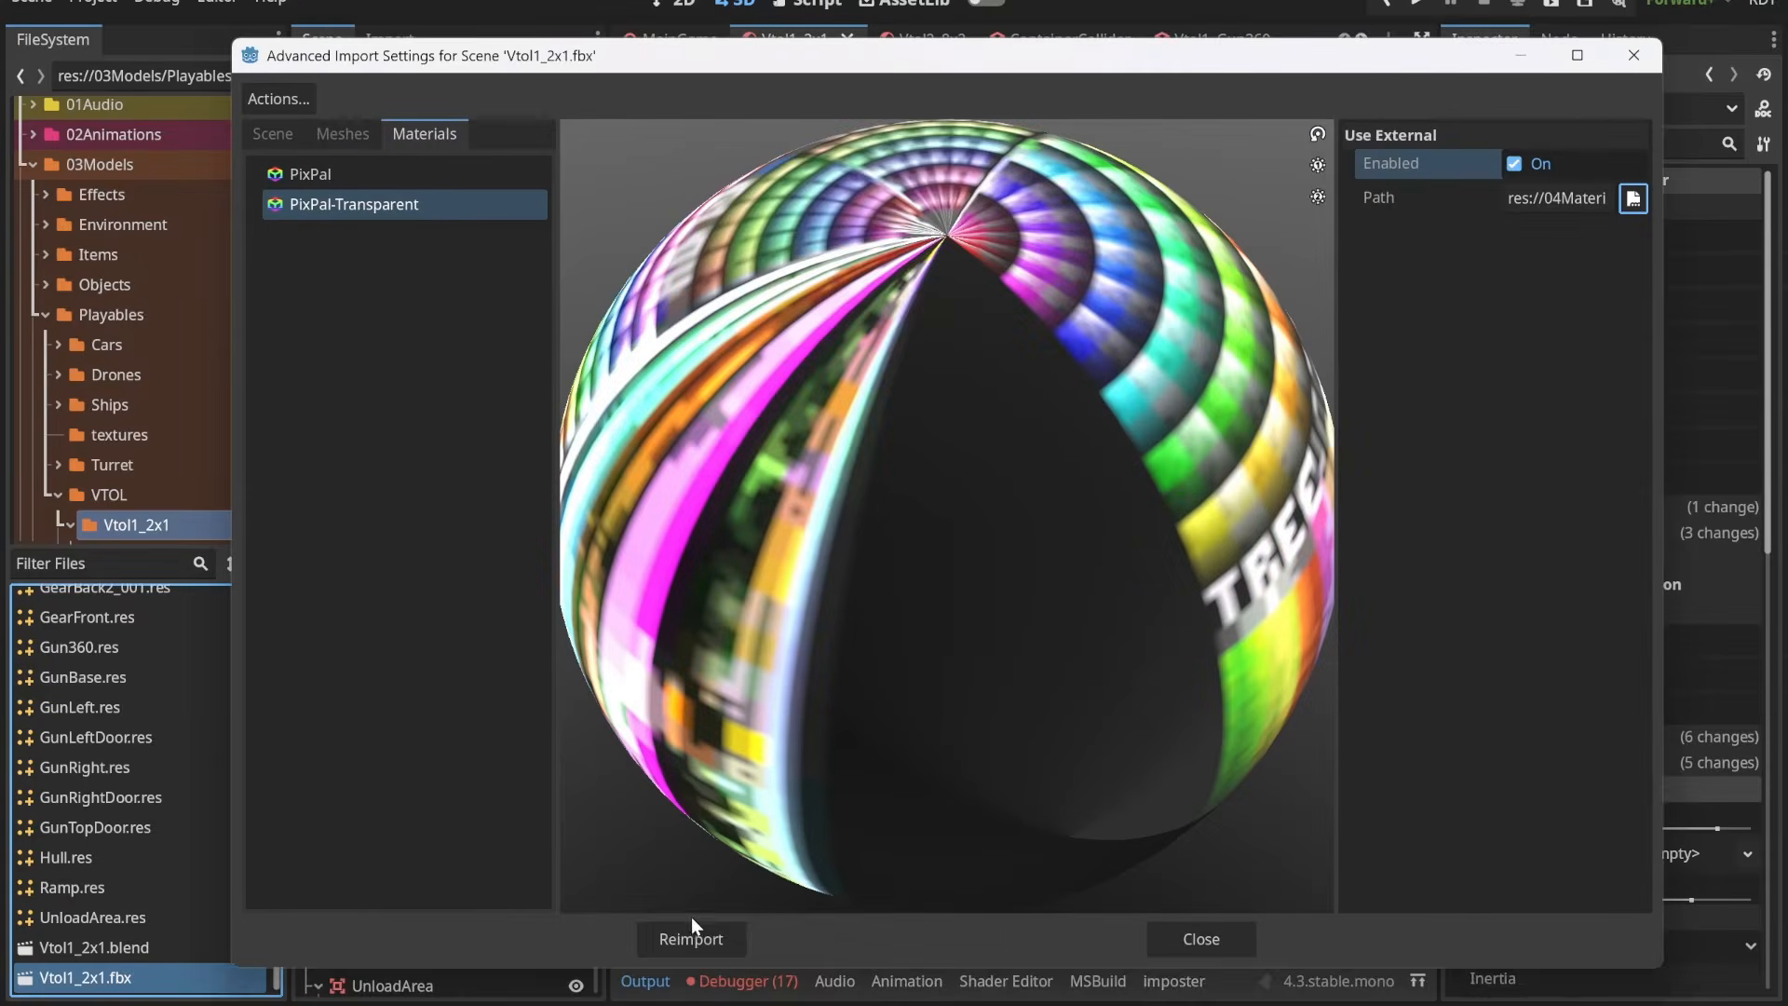
click(692, 934)
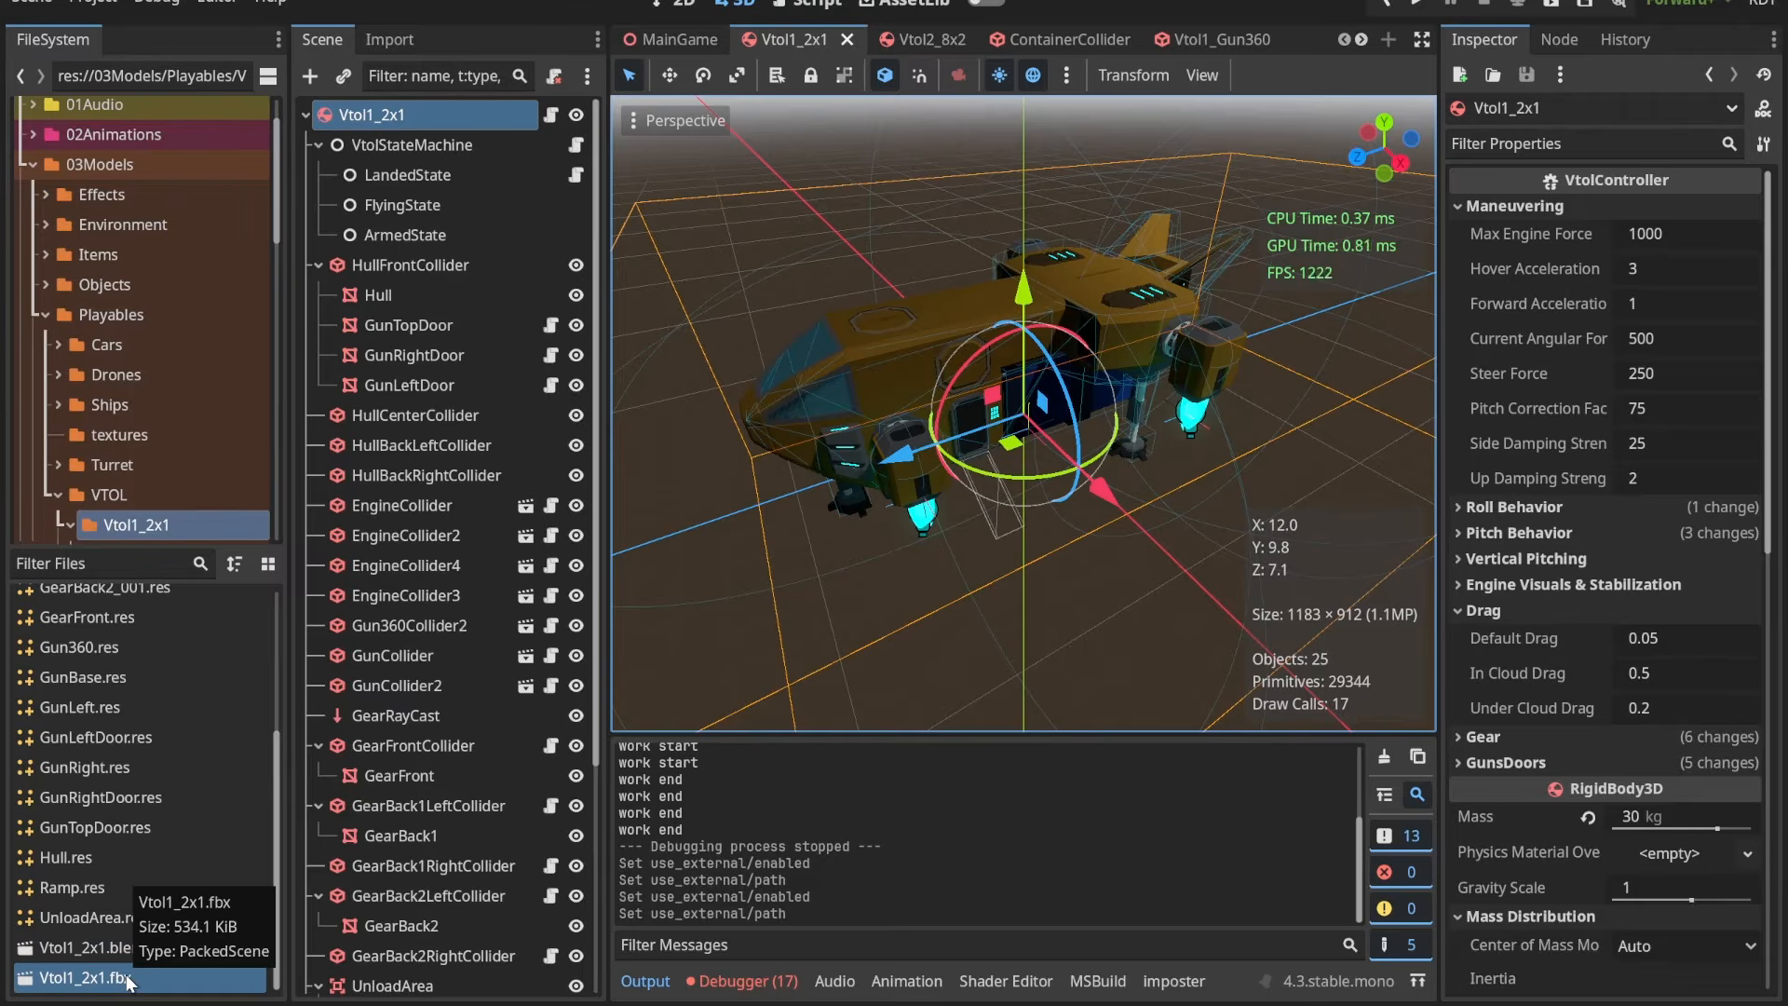
Step: Create a new 3D scene and add a MeshInstance3D under its root node
click(127, 653)
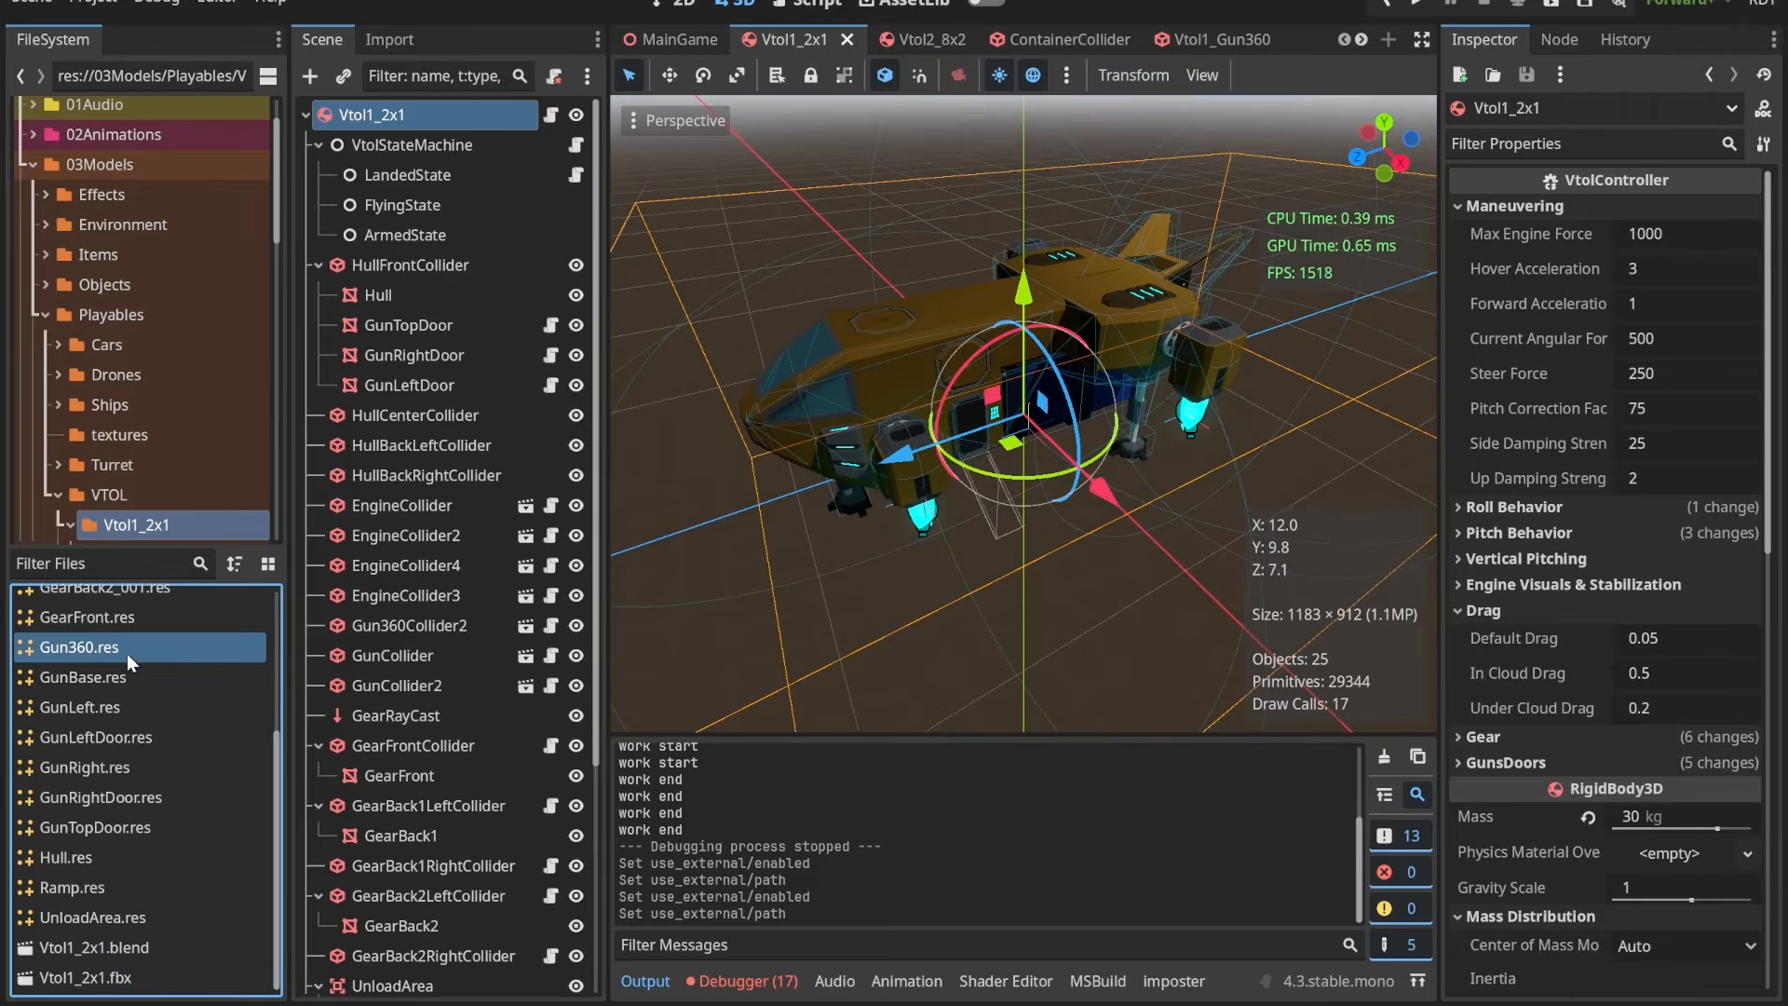
mouse_move(106, 650)
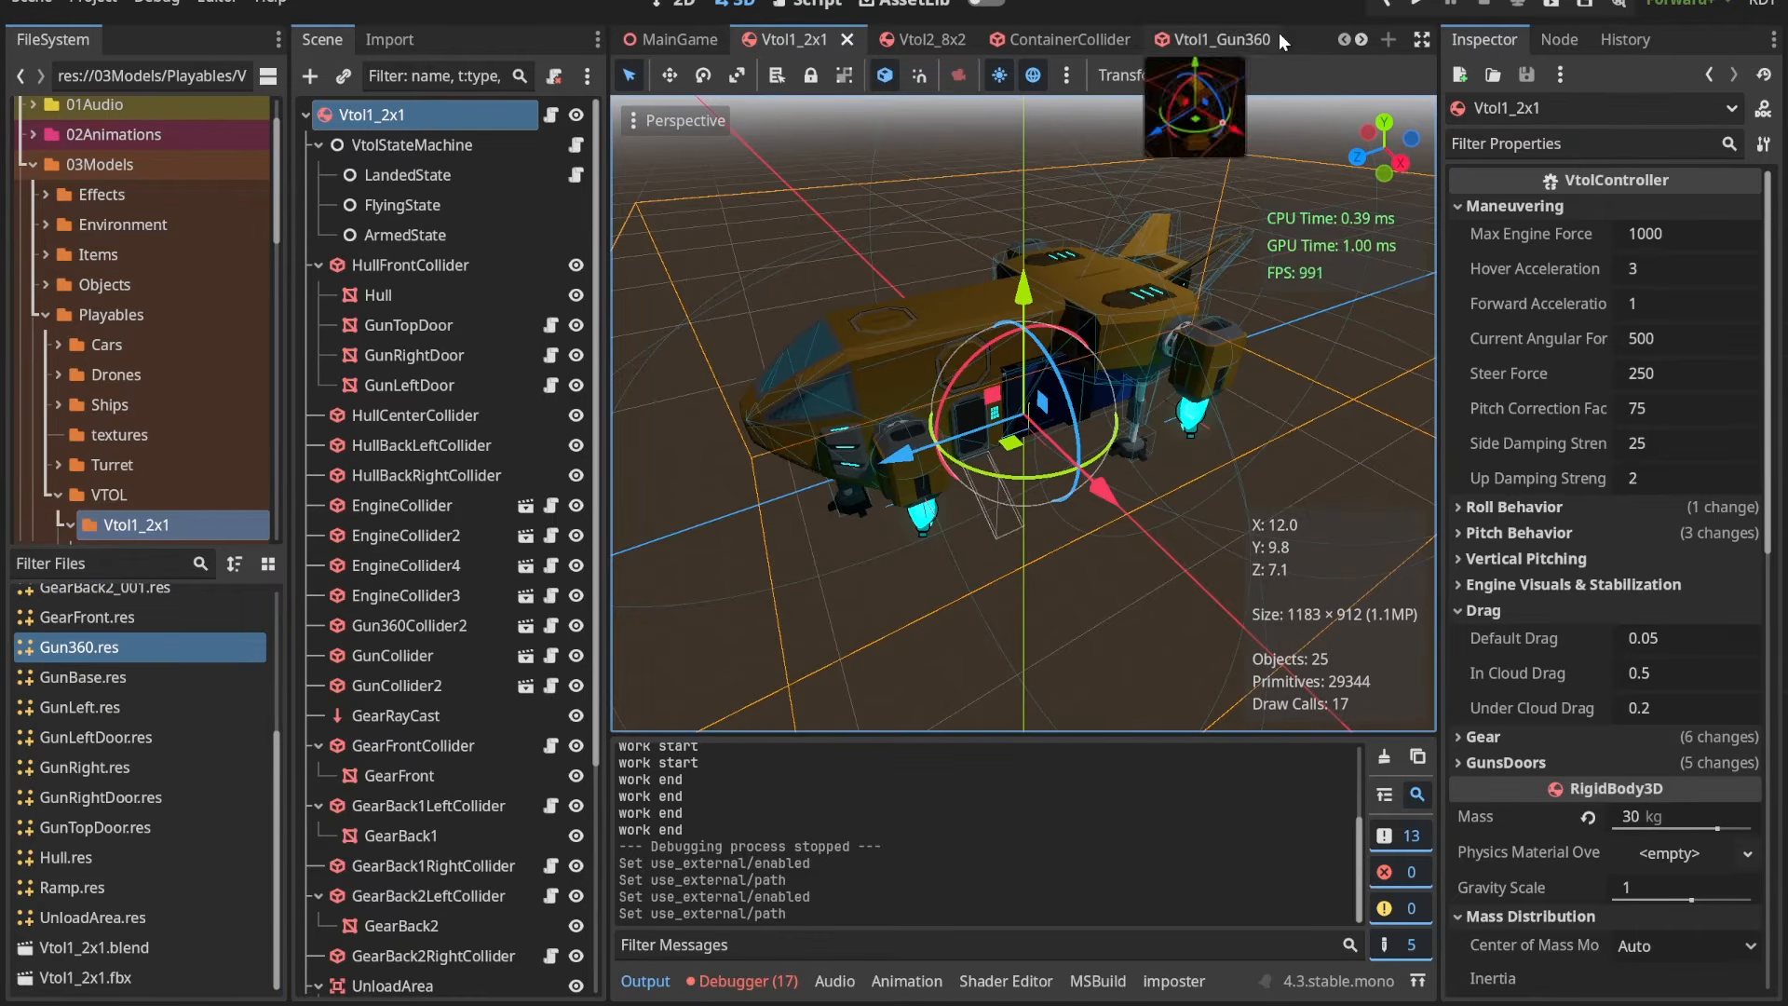
click(1386, 41)
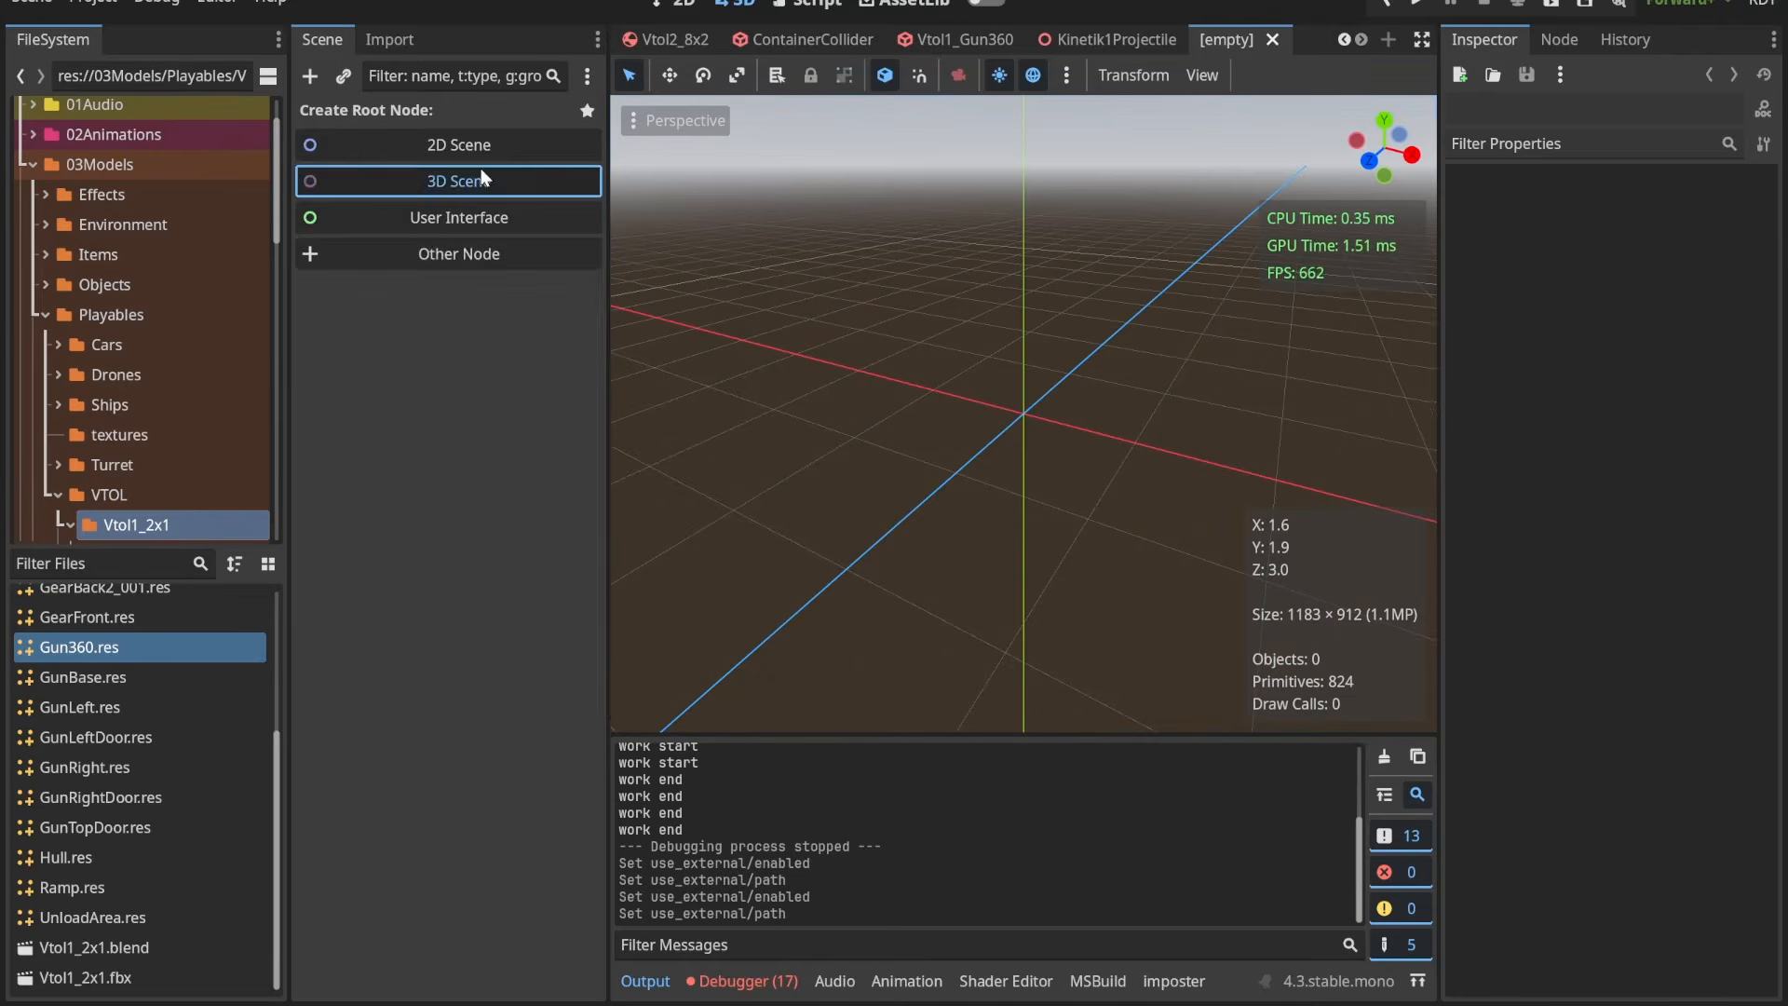
click(447, 181)
click(311, 76)
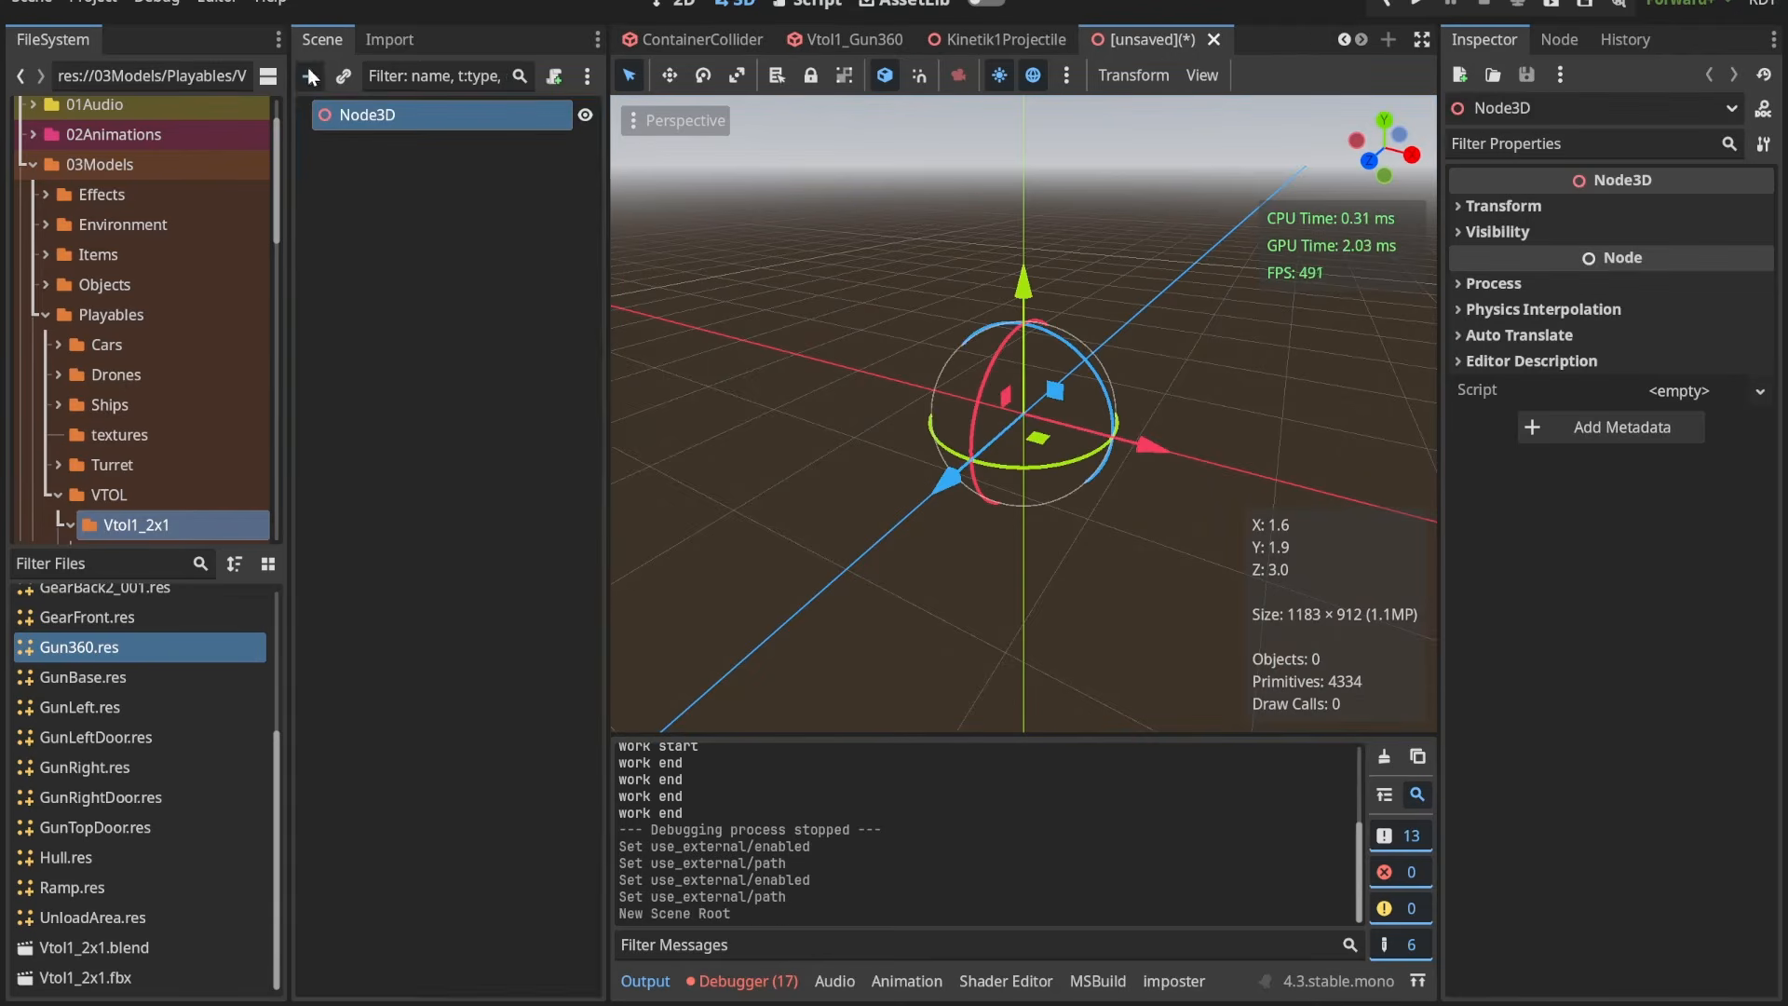
double_click(582, 602)
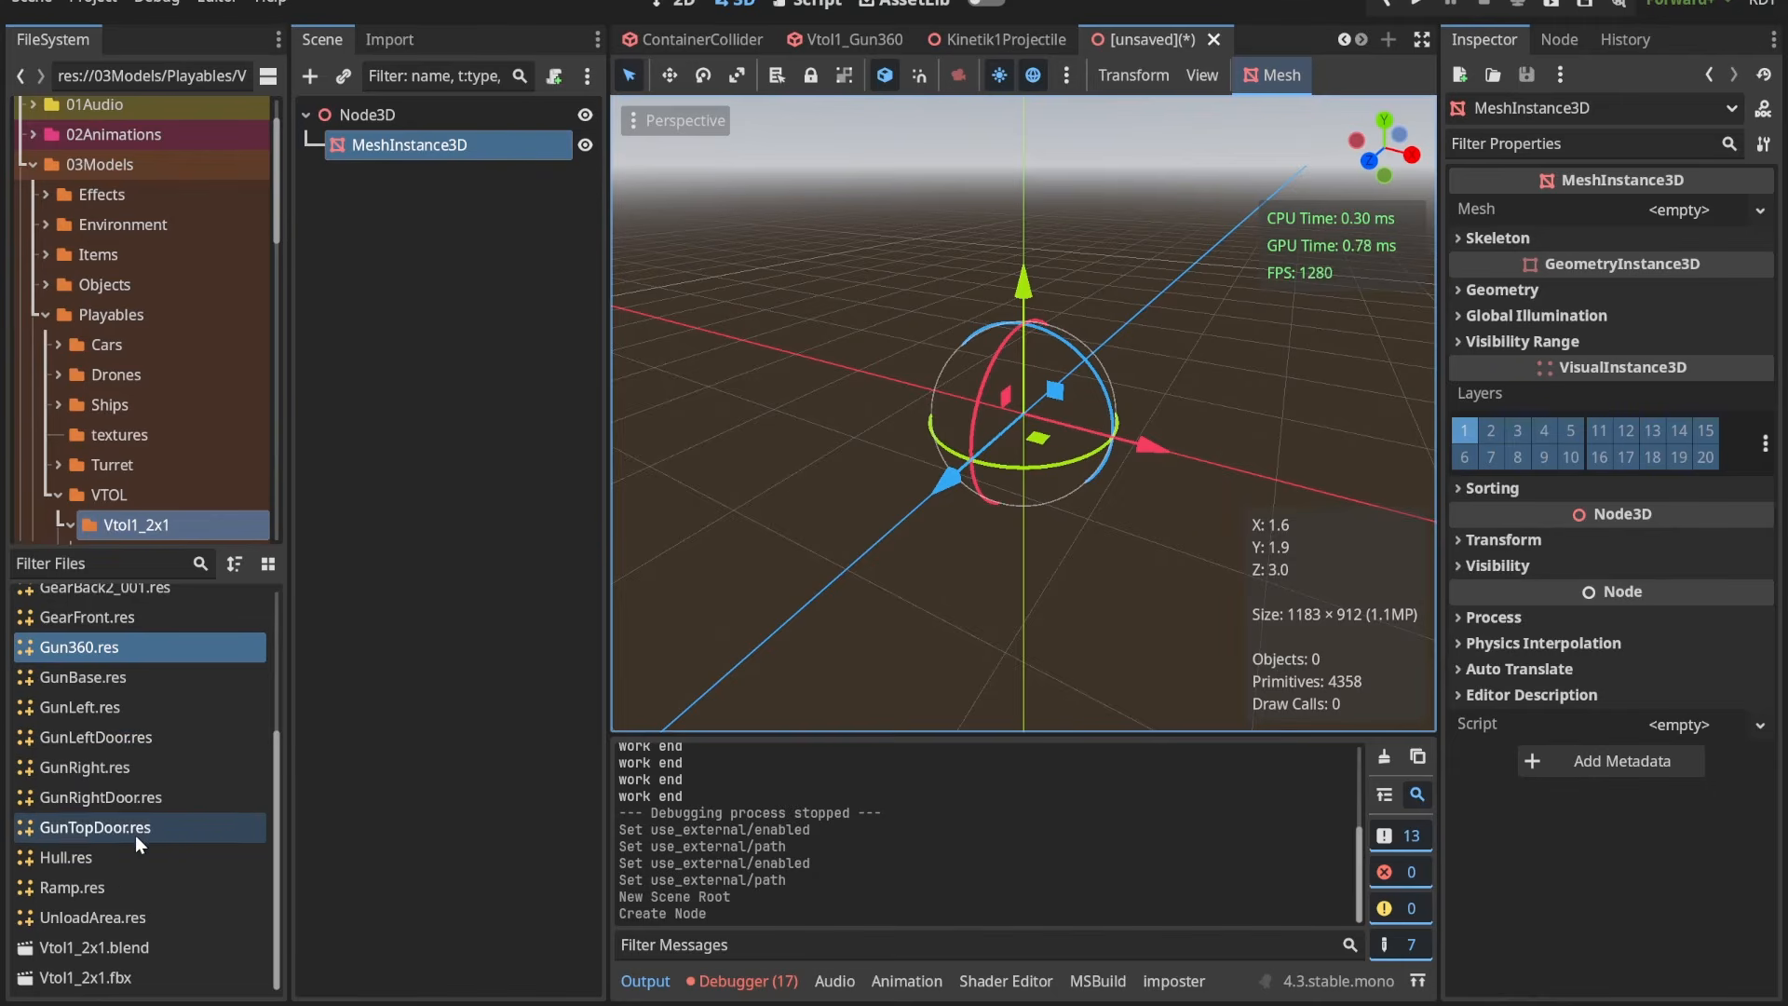
Step: Assign Hull.res as the mesh of the MeshInstance3D and inspect the hull from different sides
drag(97, 856, 1689, 215)
scroll(1187, 482, down, 5)
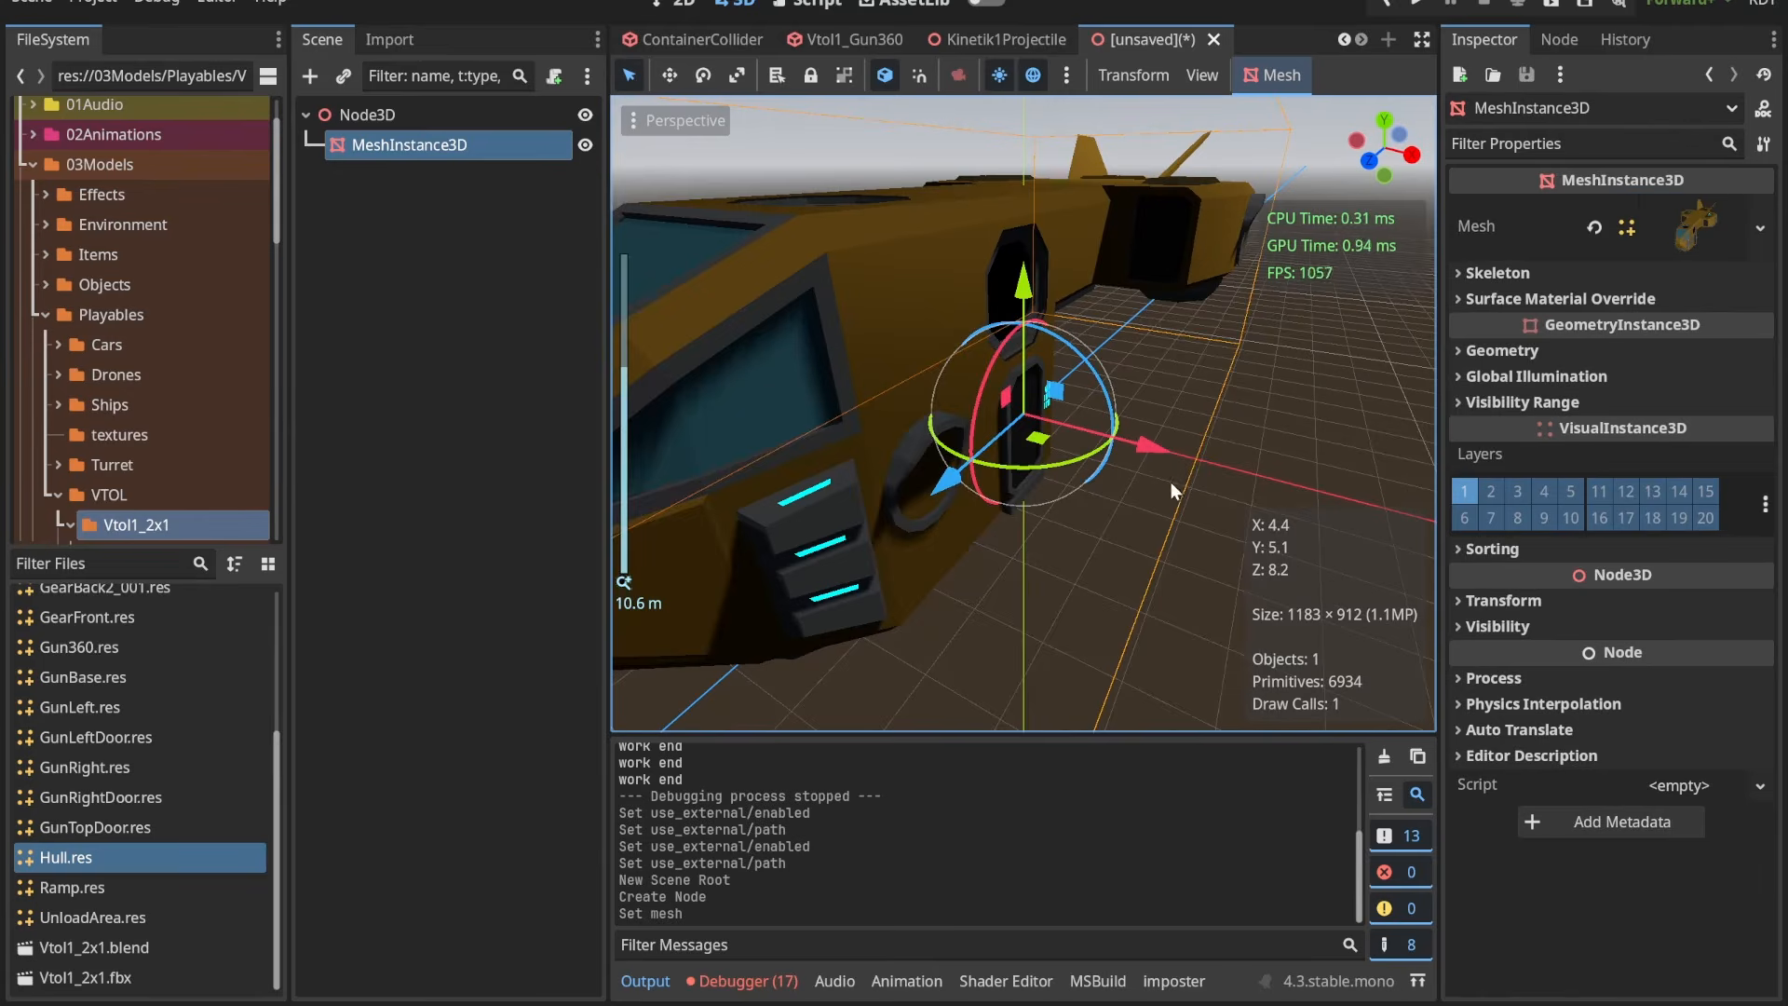
middle_drag(1171, 483, 1060, 406)
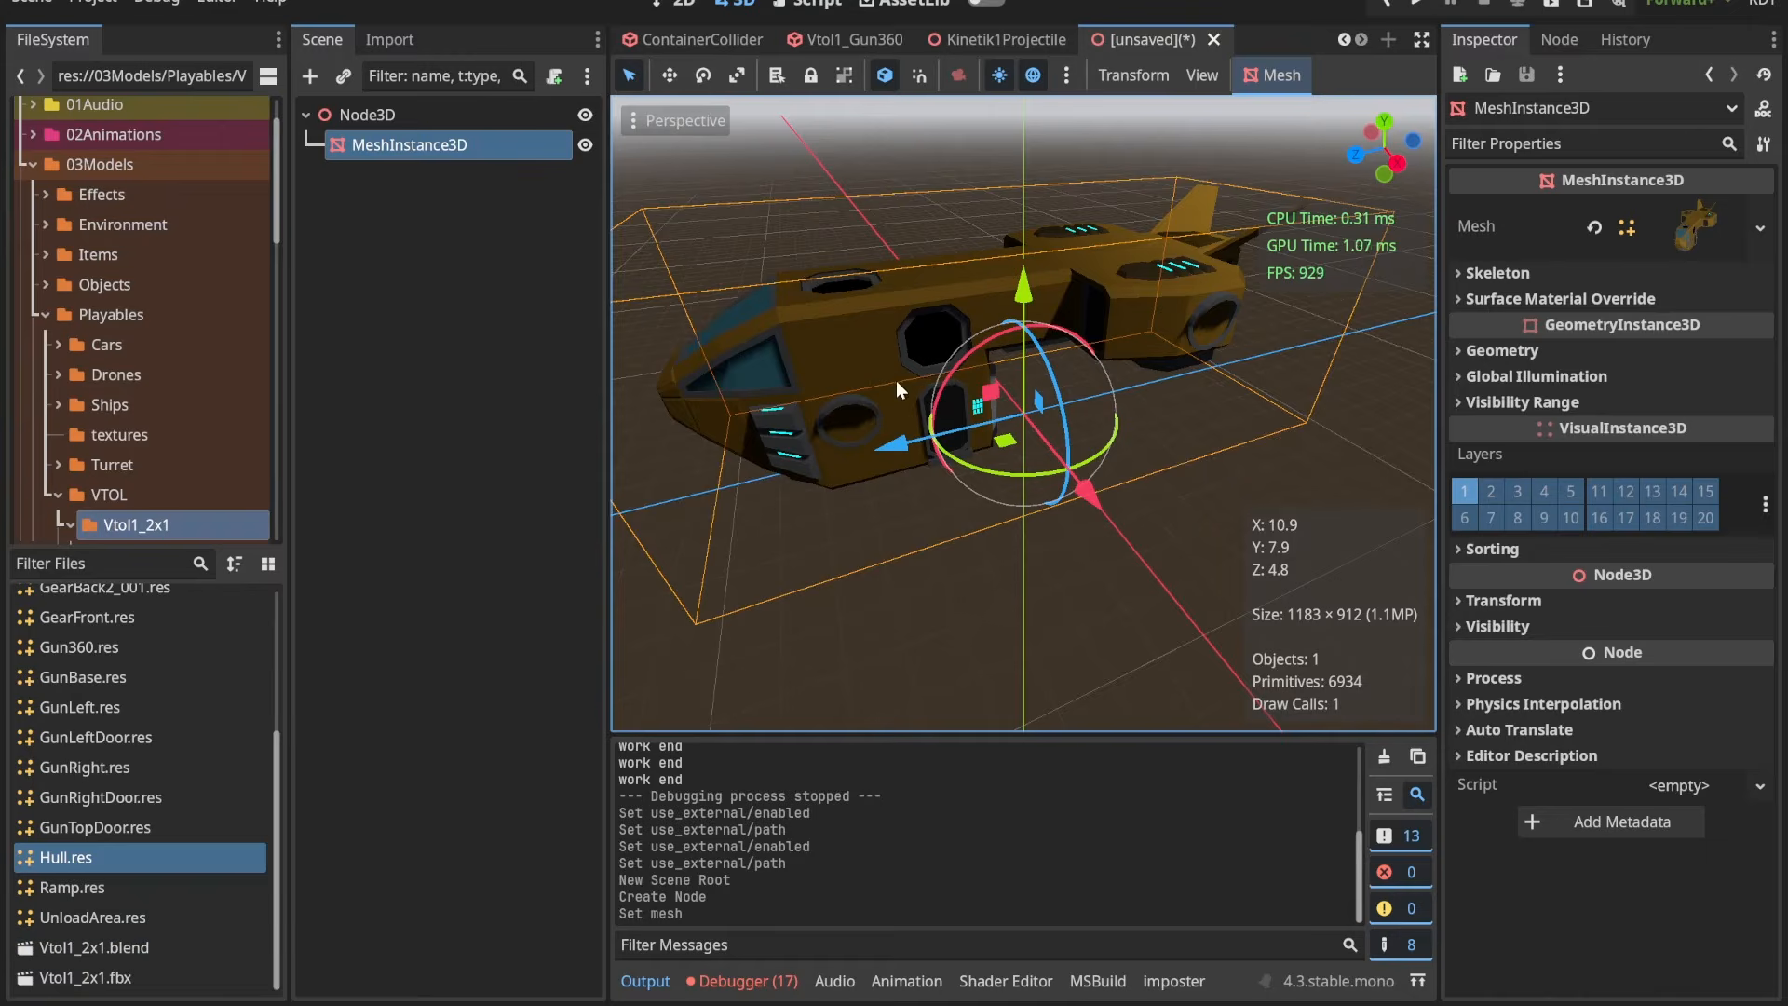
middle_drag(894, 376, 861, 341)
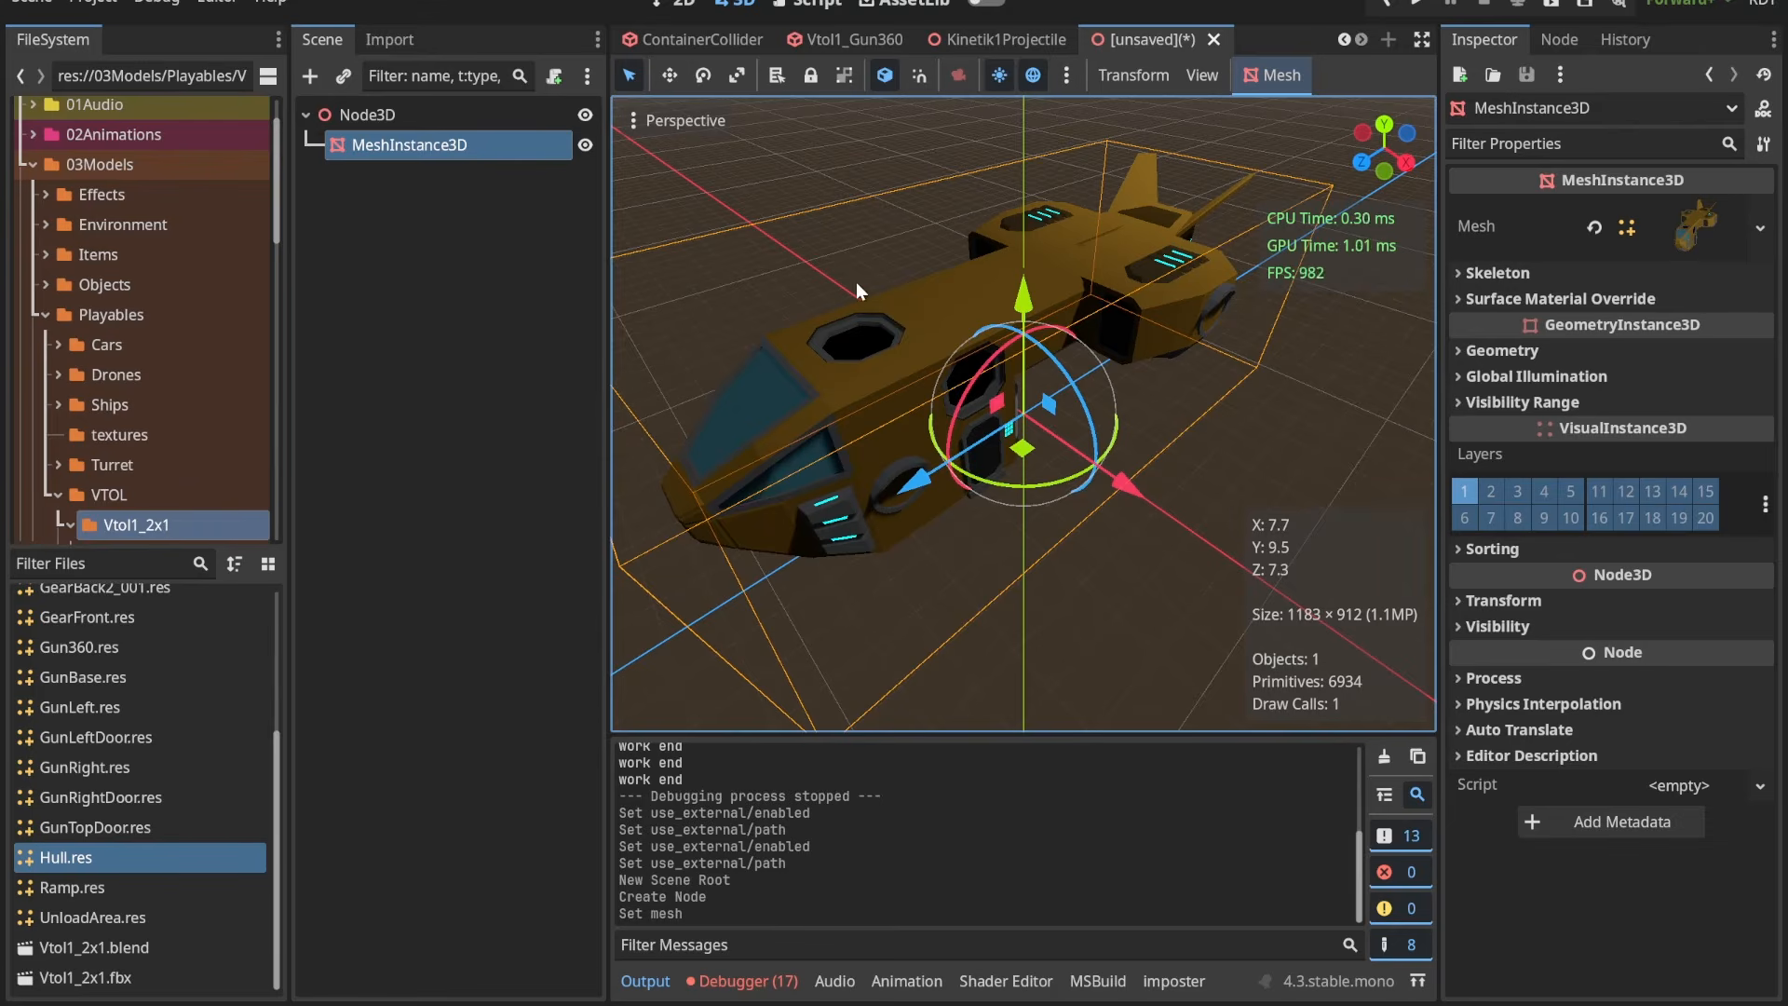
Step: Open Vtol1_2x1.blend from the Vtol1_2x1 folder in Blender
click(105, 948)
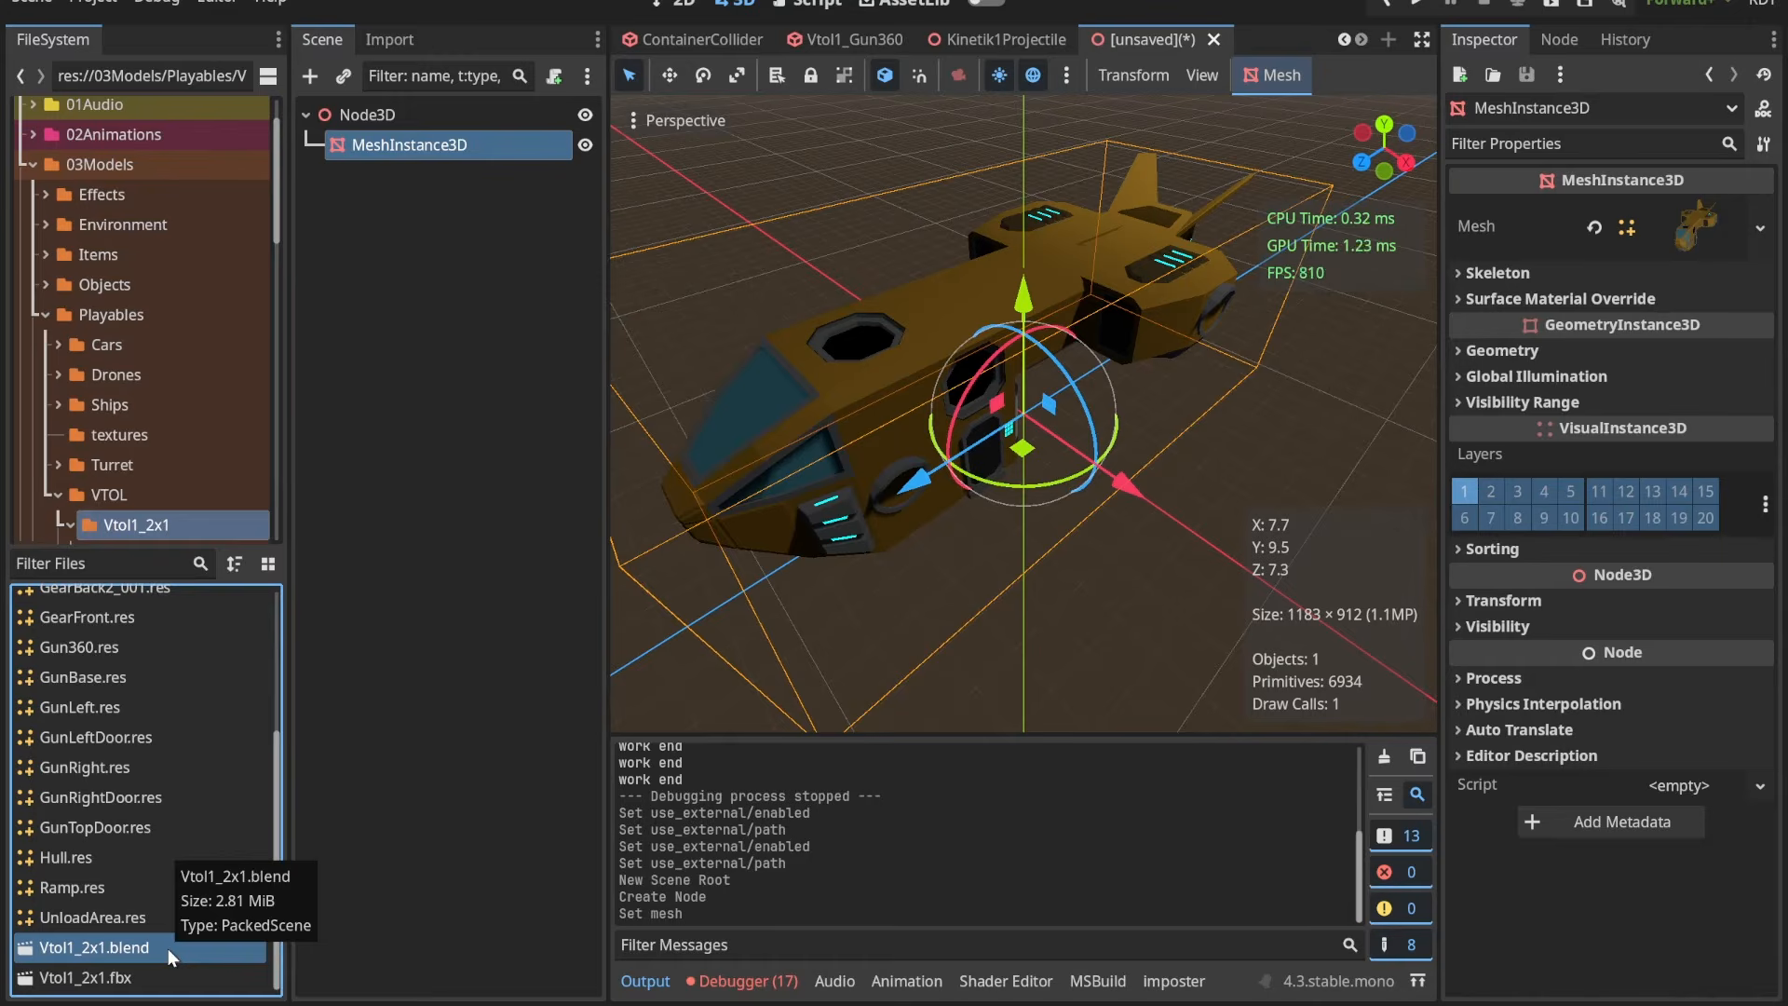
right_click(169, 948)
click(299, 952)
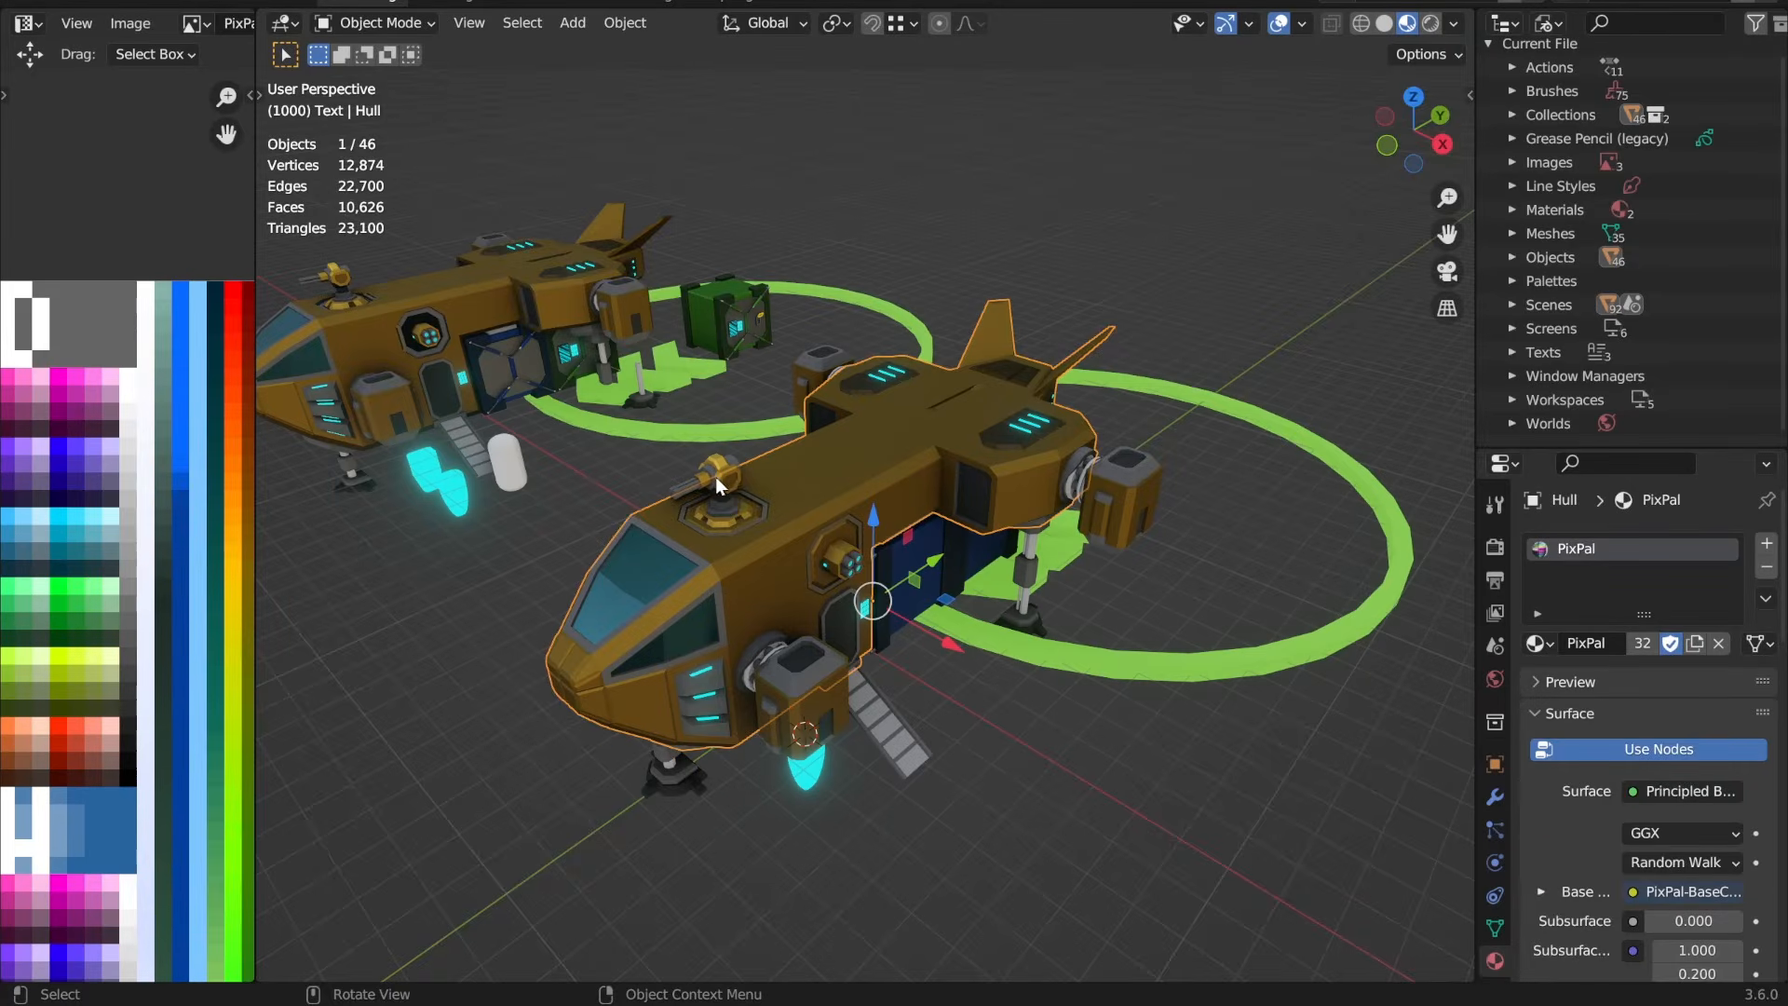
Step: Delete the roof gun with its base and the hatch door beneath it from the front VTOL
click(715, 477)
scroll(668, 526, up, 2)
key(Delete)
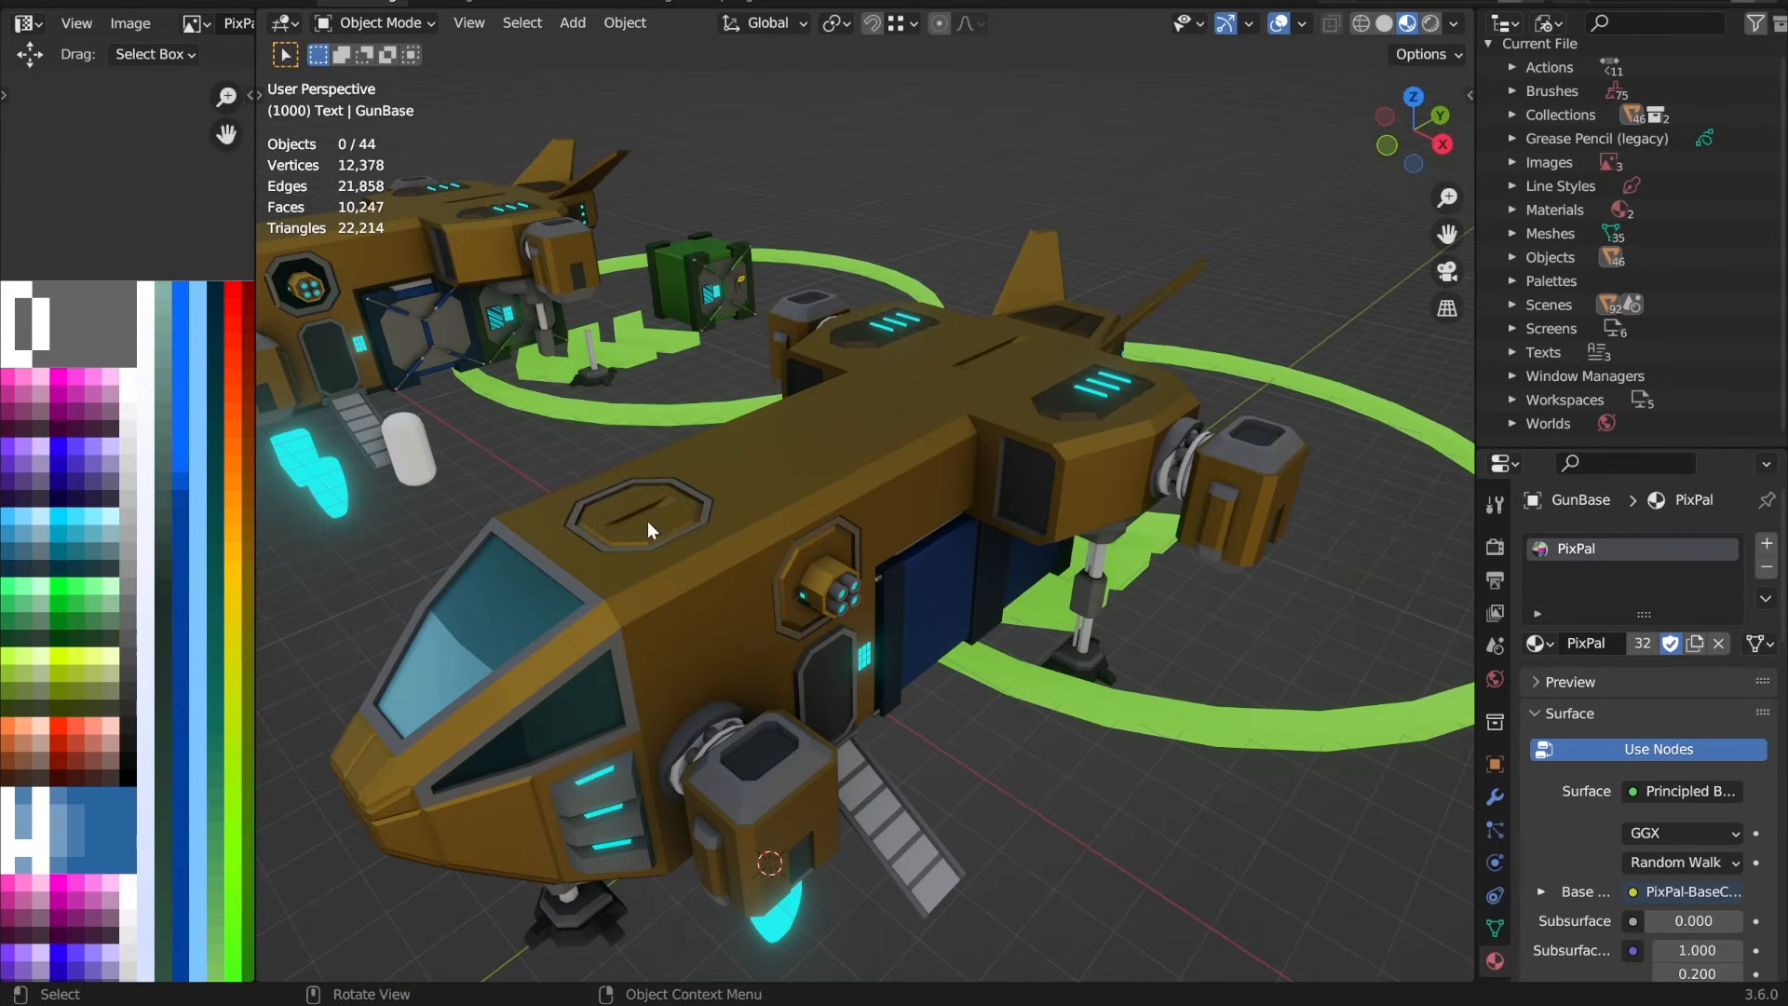
click(646, 518)
key(Delete)
Step: Move the hull's octagonal roof opening and the cross edges behind it about 3.41 m along Y towards the tail
click(652, 515)
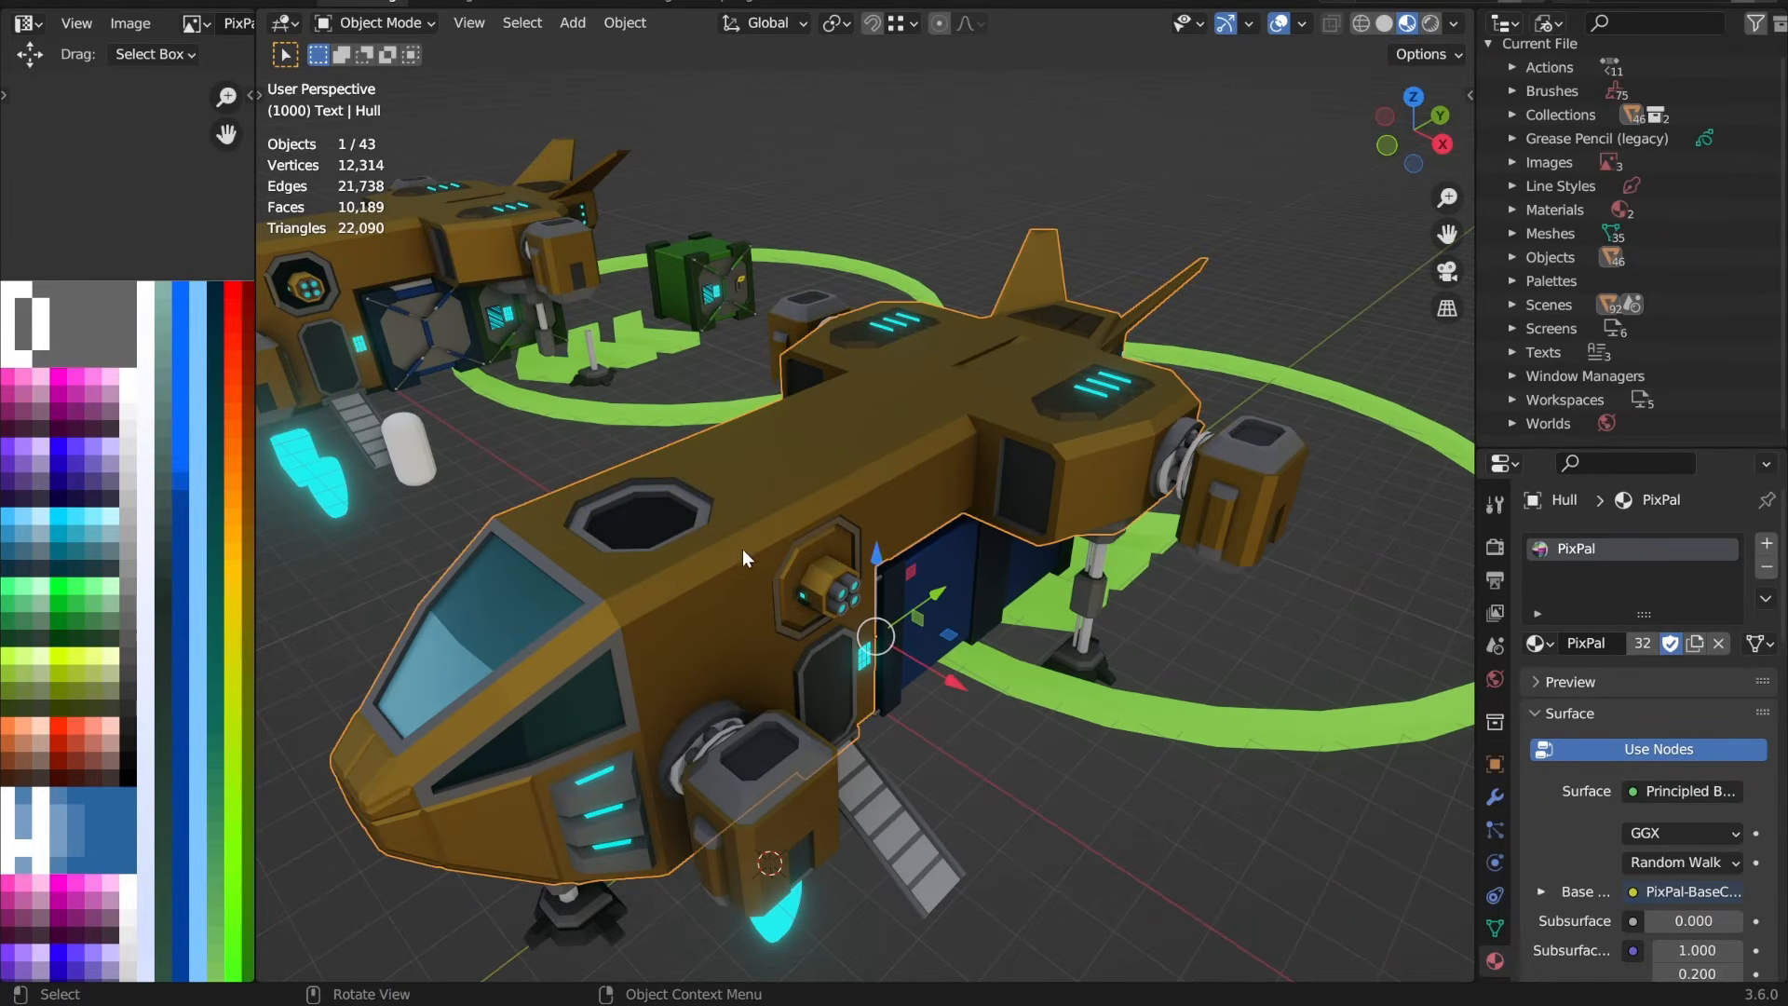
key(Tab)
click(652, 520)
key(KP_Decimal)
shift+click(748, 484)
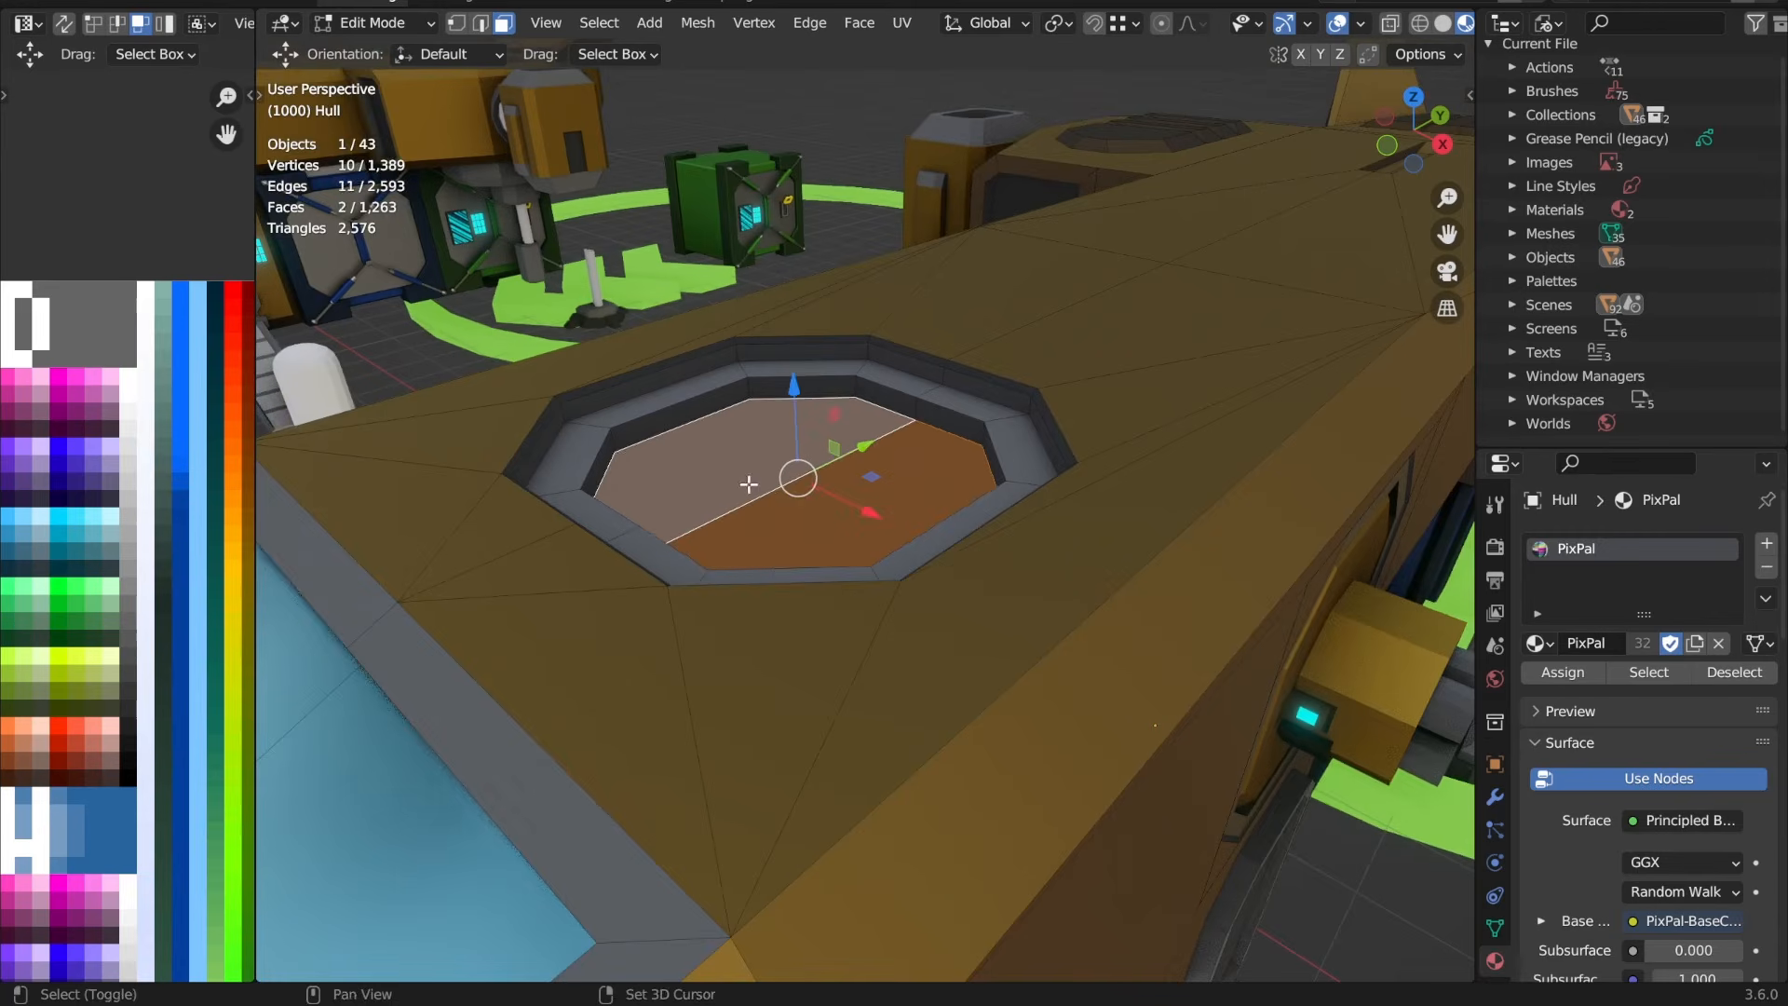
scroll(991, 524, up, 1)
key(ctrl+KP_Add)
key(ctrl+KP_Add)
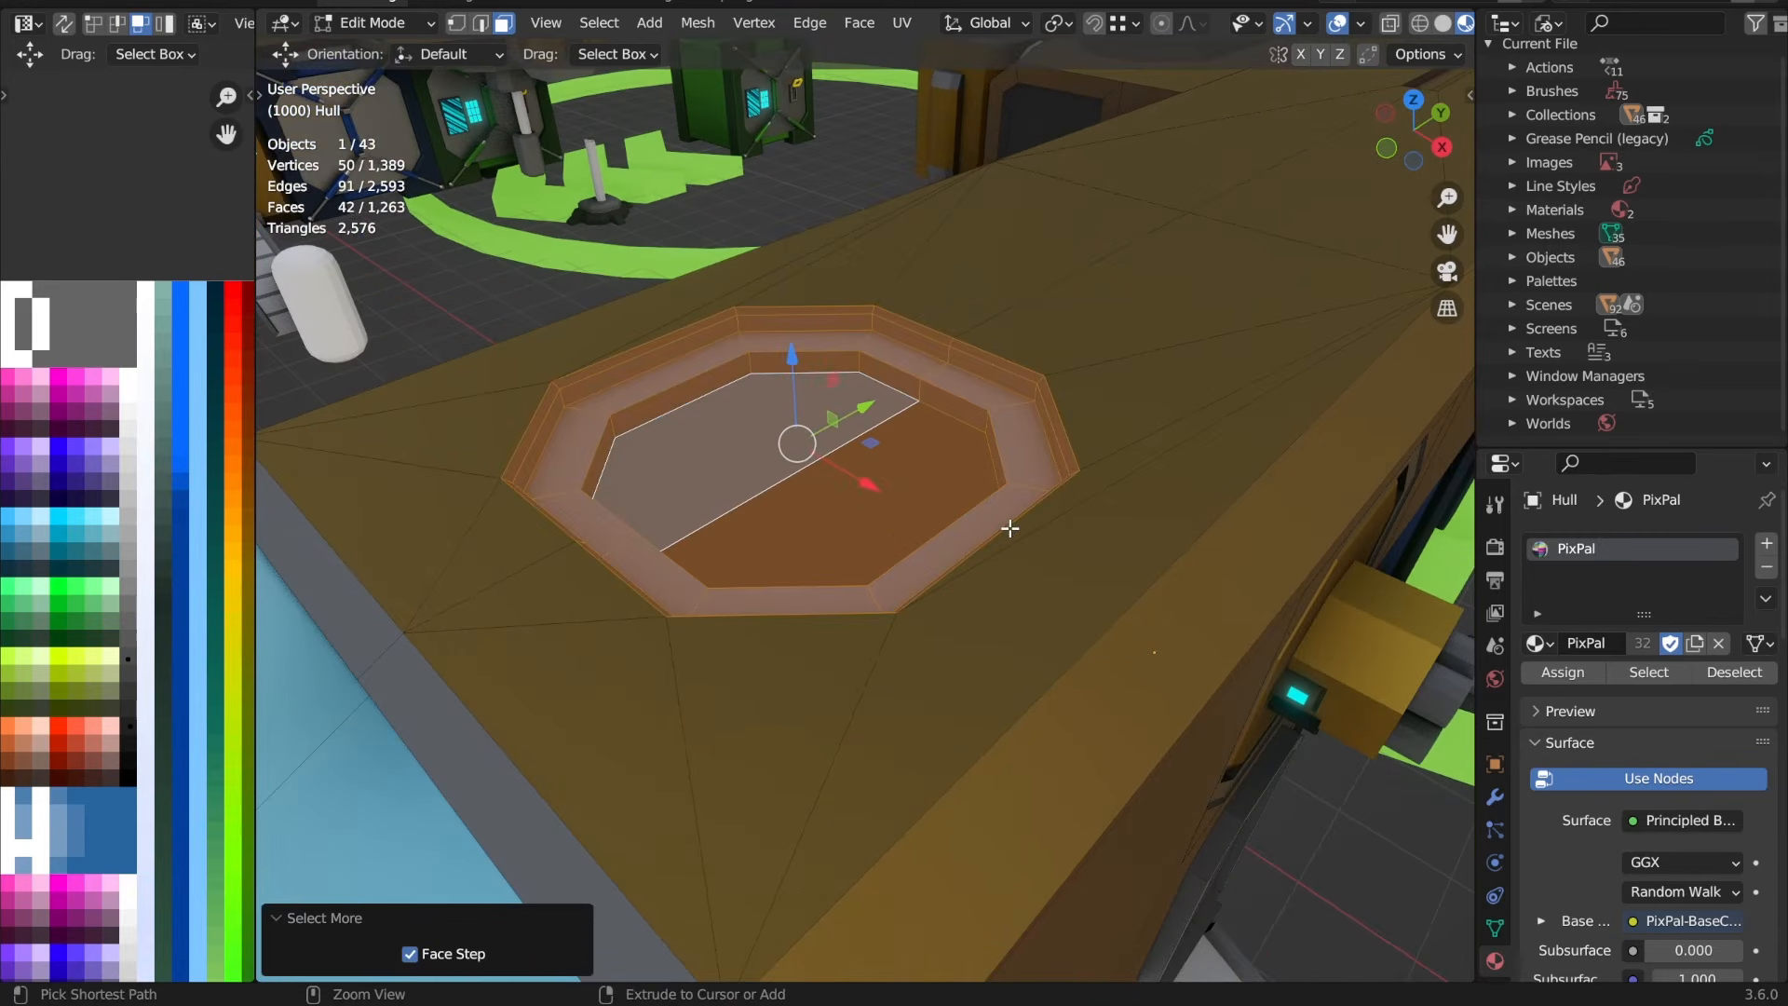
scroll(1009, 527, down, 3)
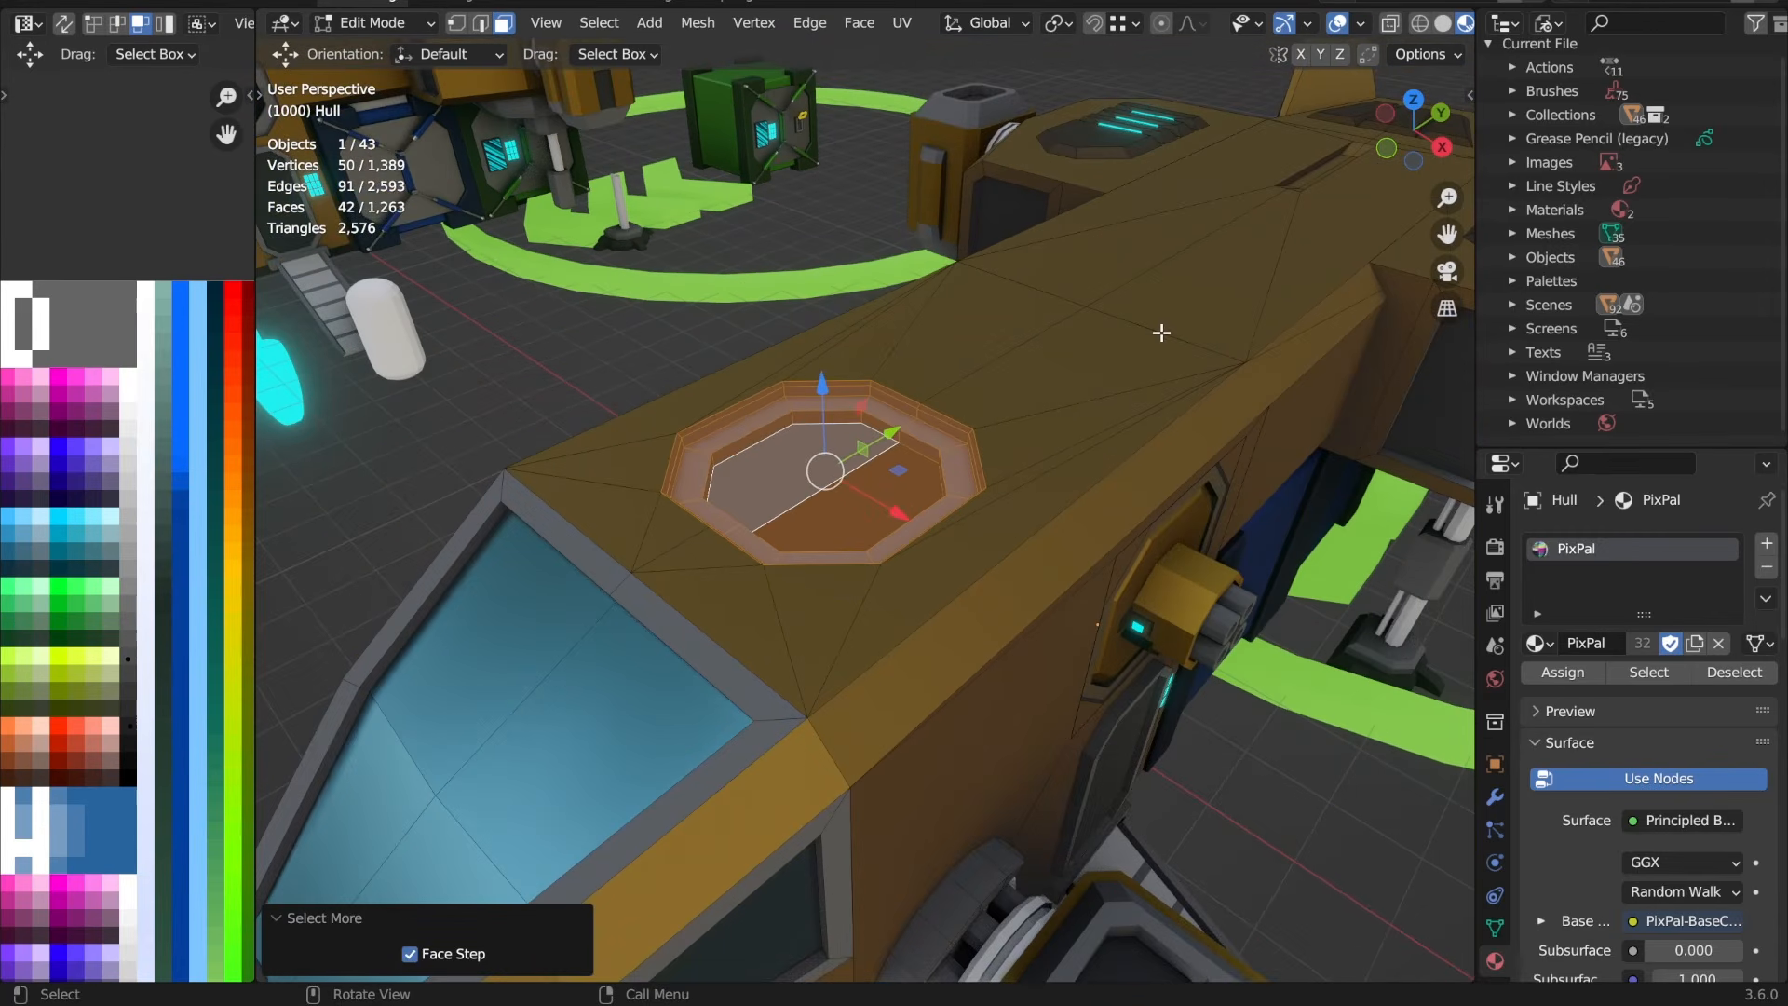
key(2)
shift+click(1163, 331)
shift+click(1046, 293)
key(g)
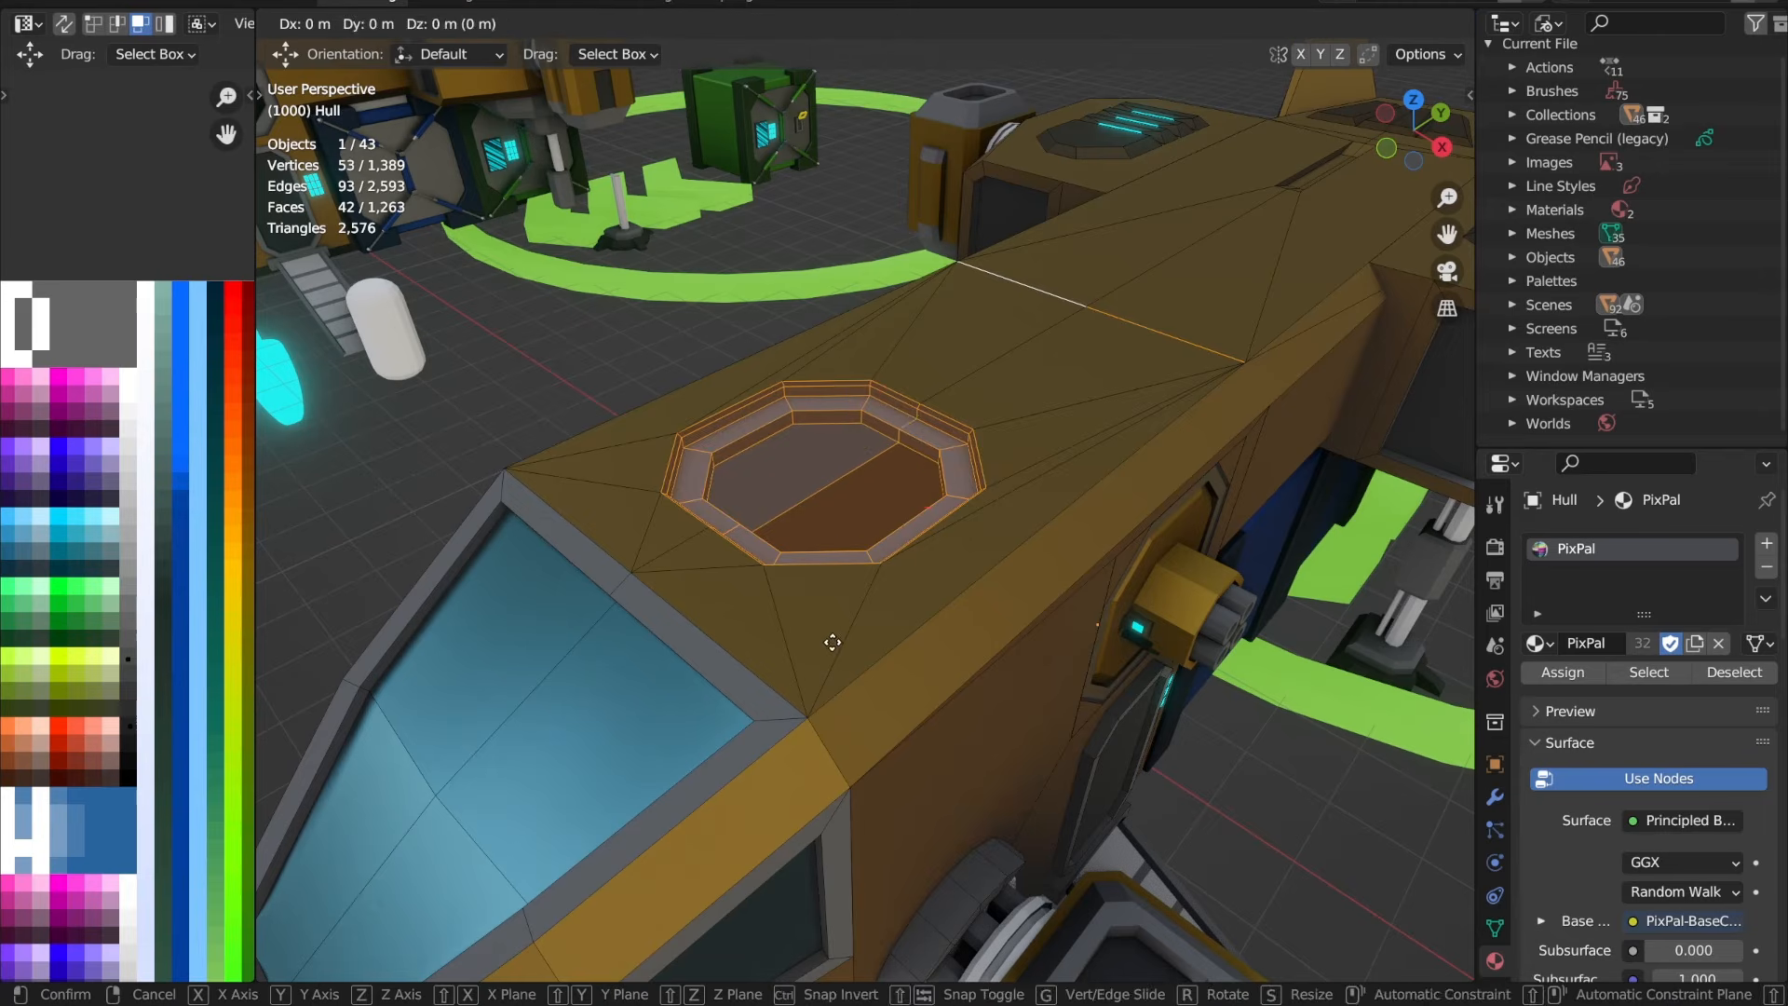
key(y)
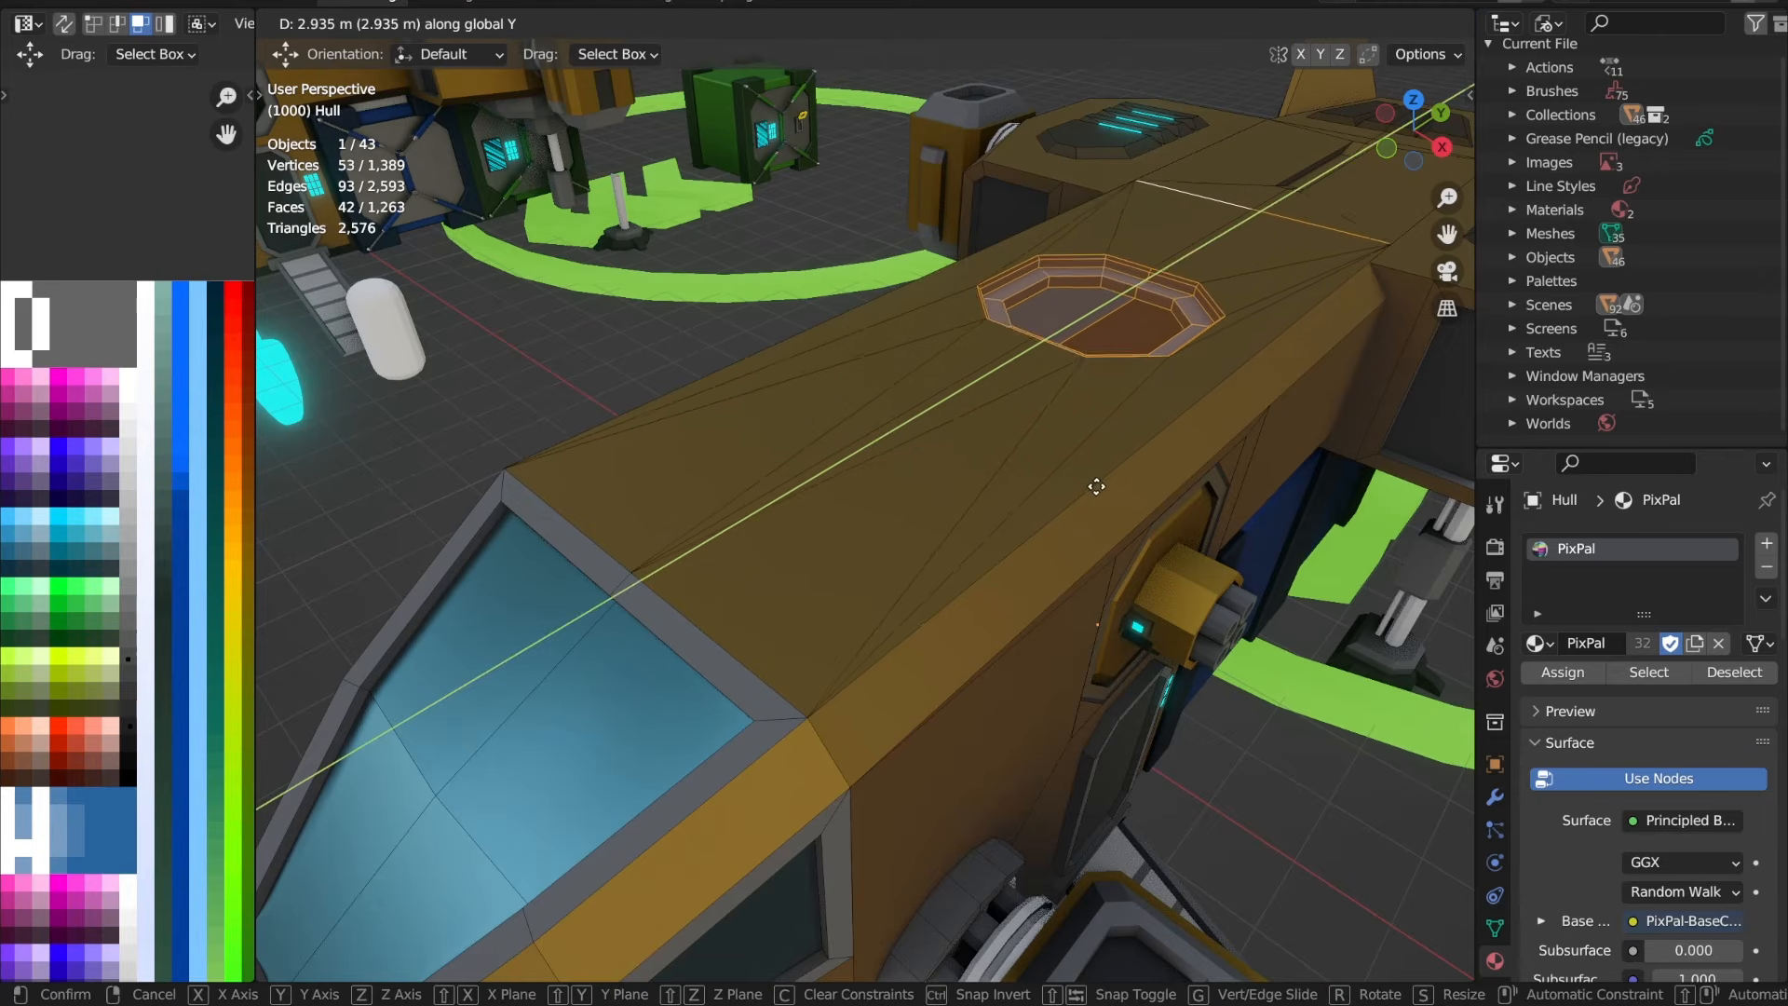
click(1104, 452)
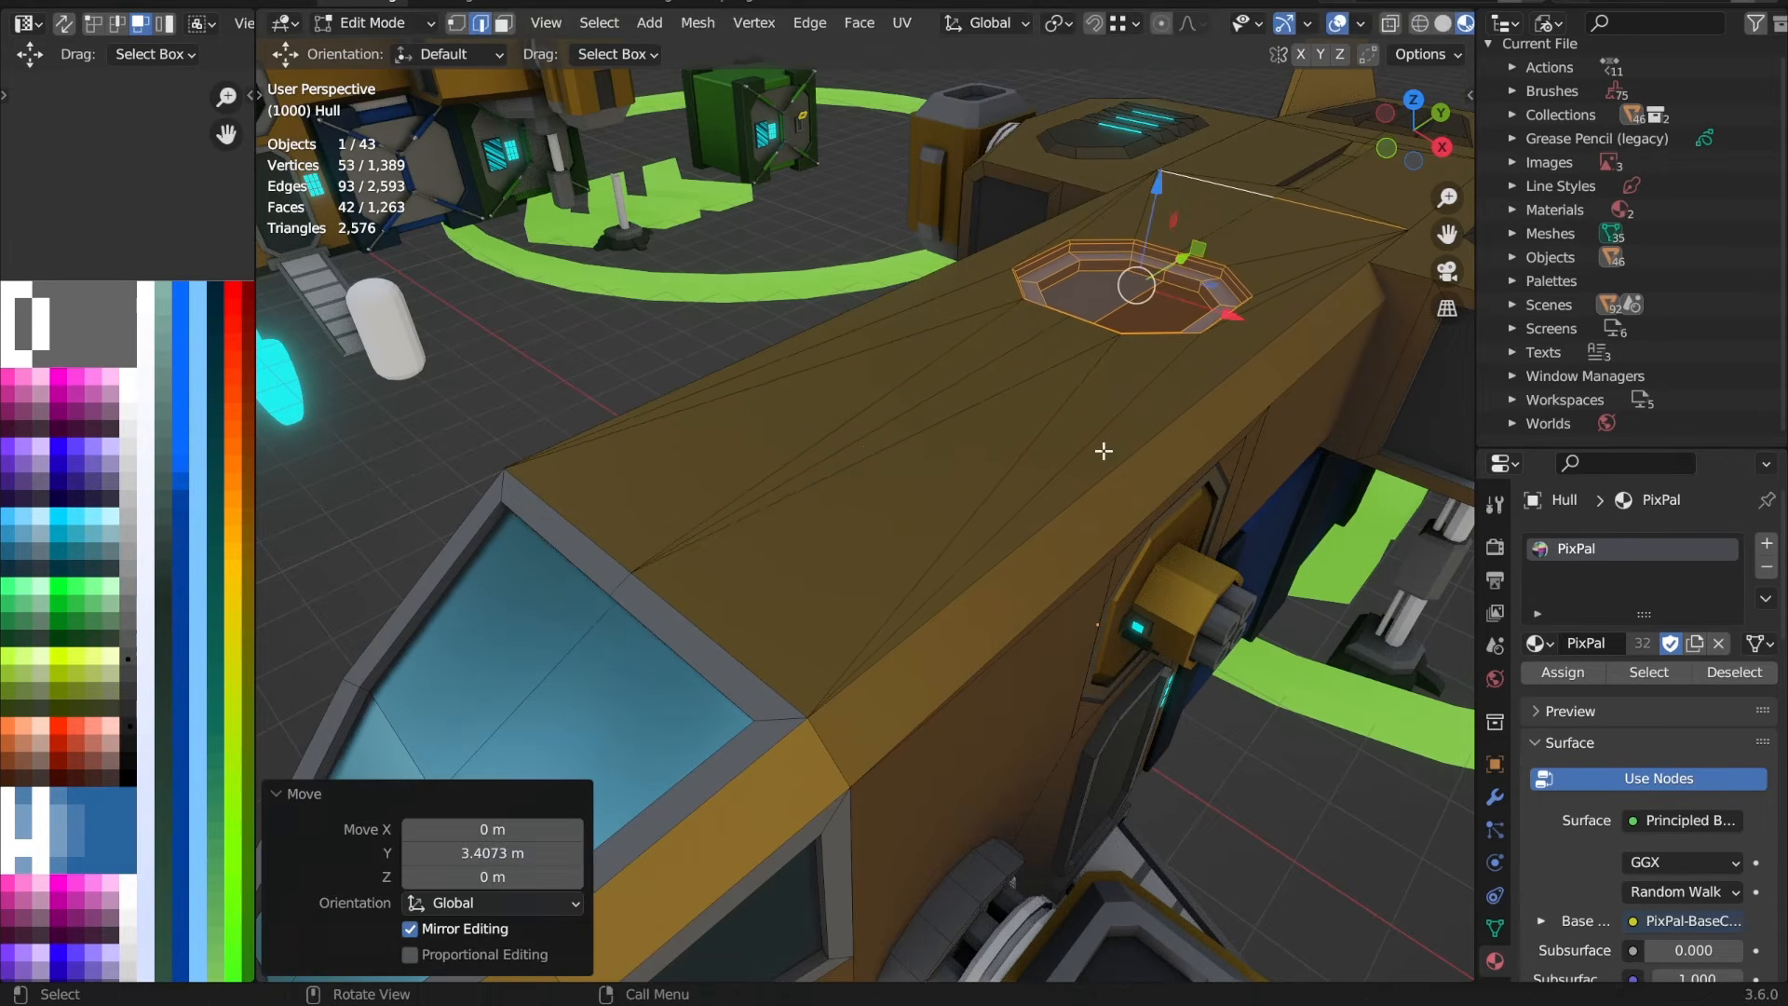
key(Tab)
Step: Return to Object Mode and select all parts of the front VTOL together, including the hull, engines, tail fins and ramp
scroll(1102, 453, down, 6)
shift+middle_drag(1081, 455, 994, 547)
key(KP_7)
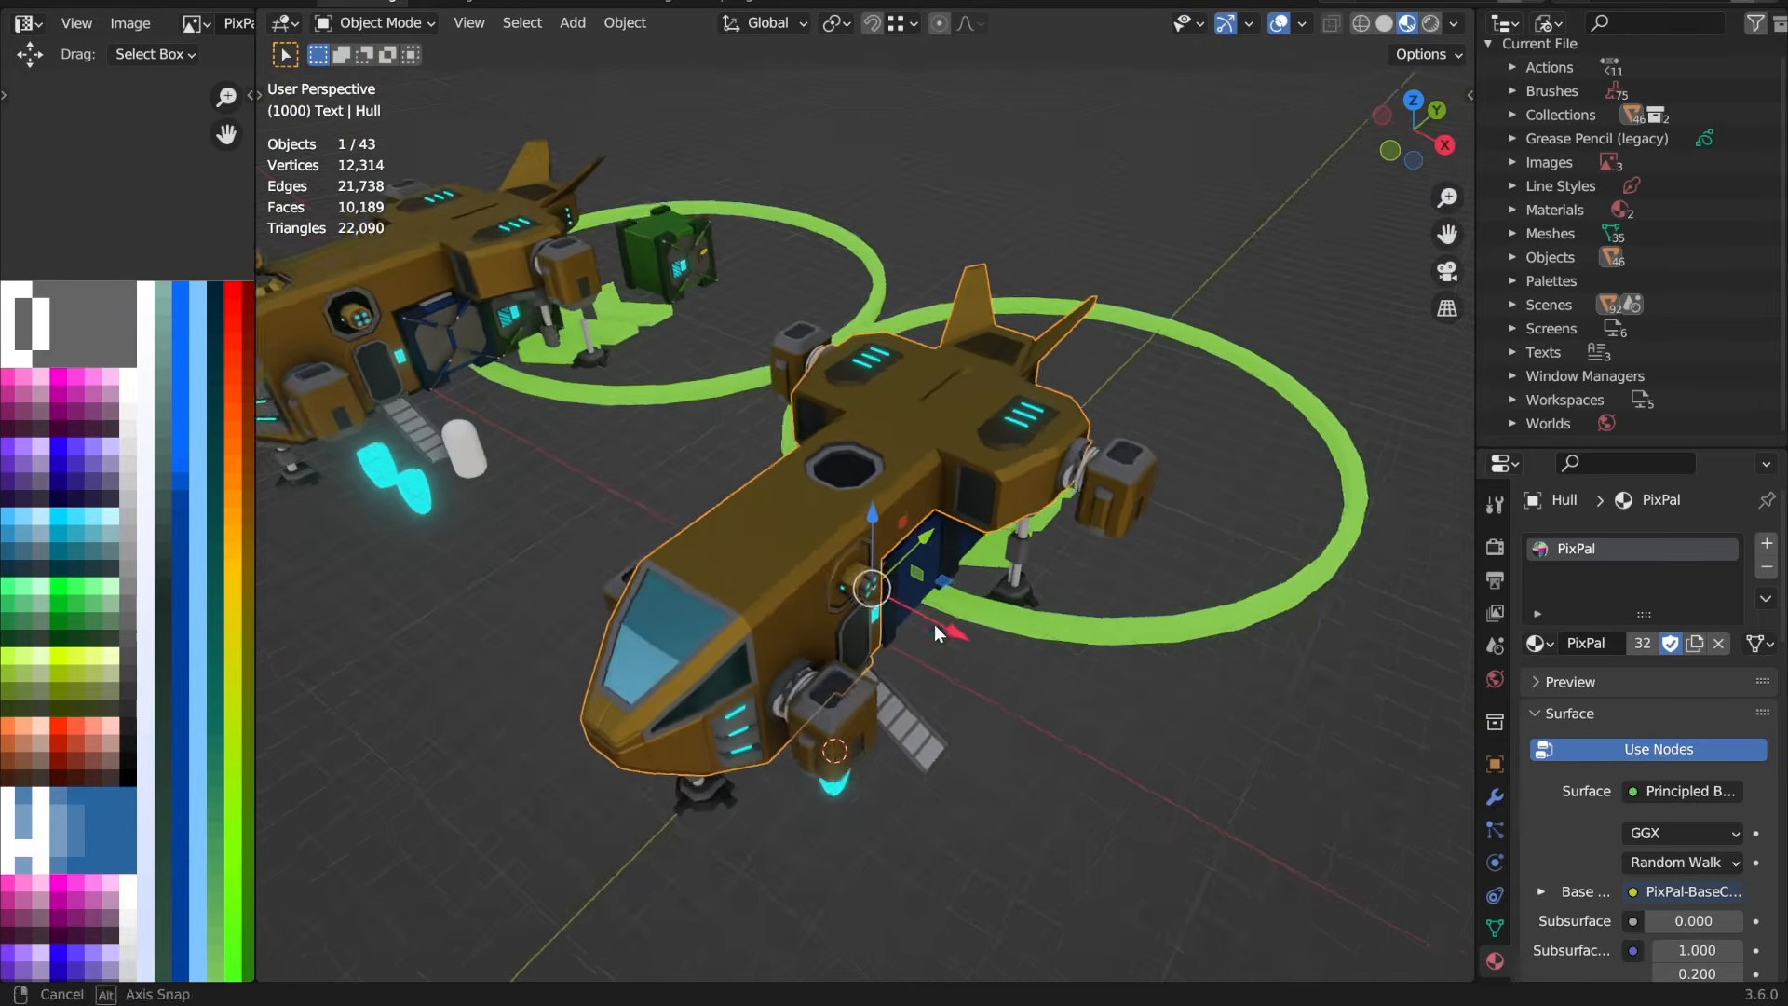
scroll(943, 627, down, 3)
drag(1186, 121, 708, 799)
middle_drag(842, 715, 895, 635)
scroll(895, 634, up, 5)
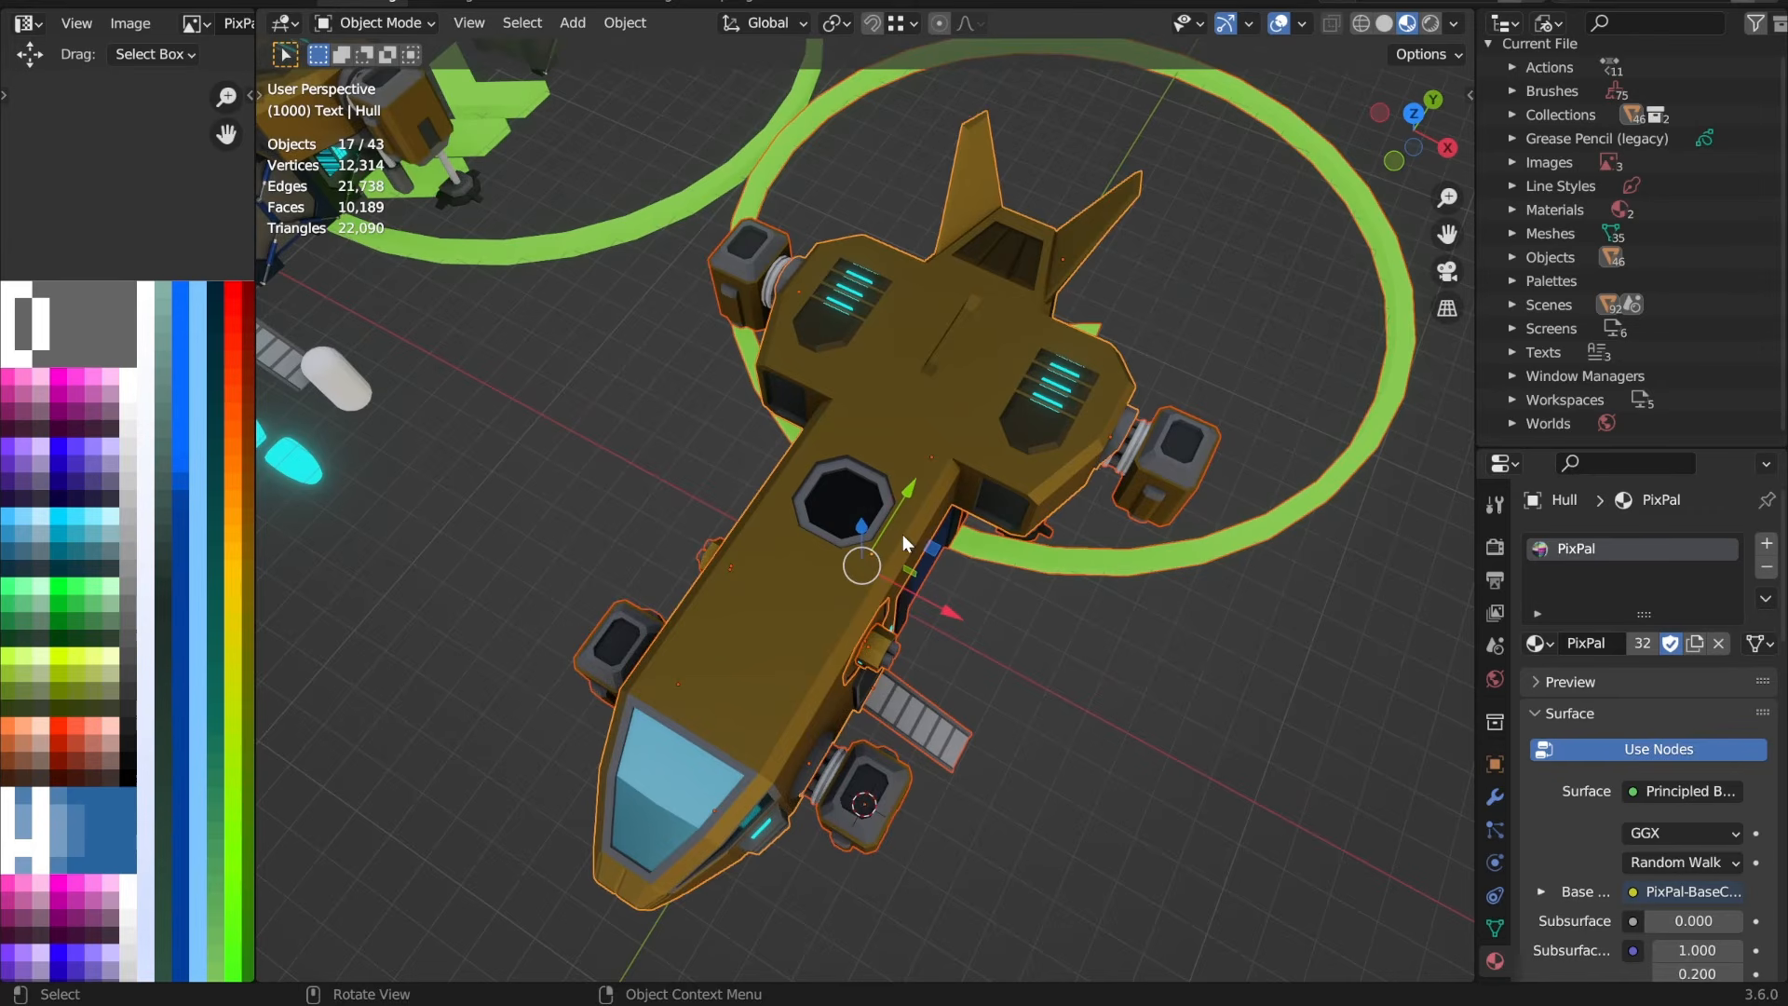
Step: Export the VTOL as FBX over Vtol1_2x1.fbx with Apply Transform enabled, and close Blender, saving the changes to Vtol1_2x1.blend
key(ctrl)
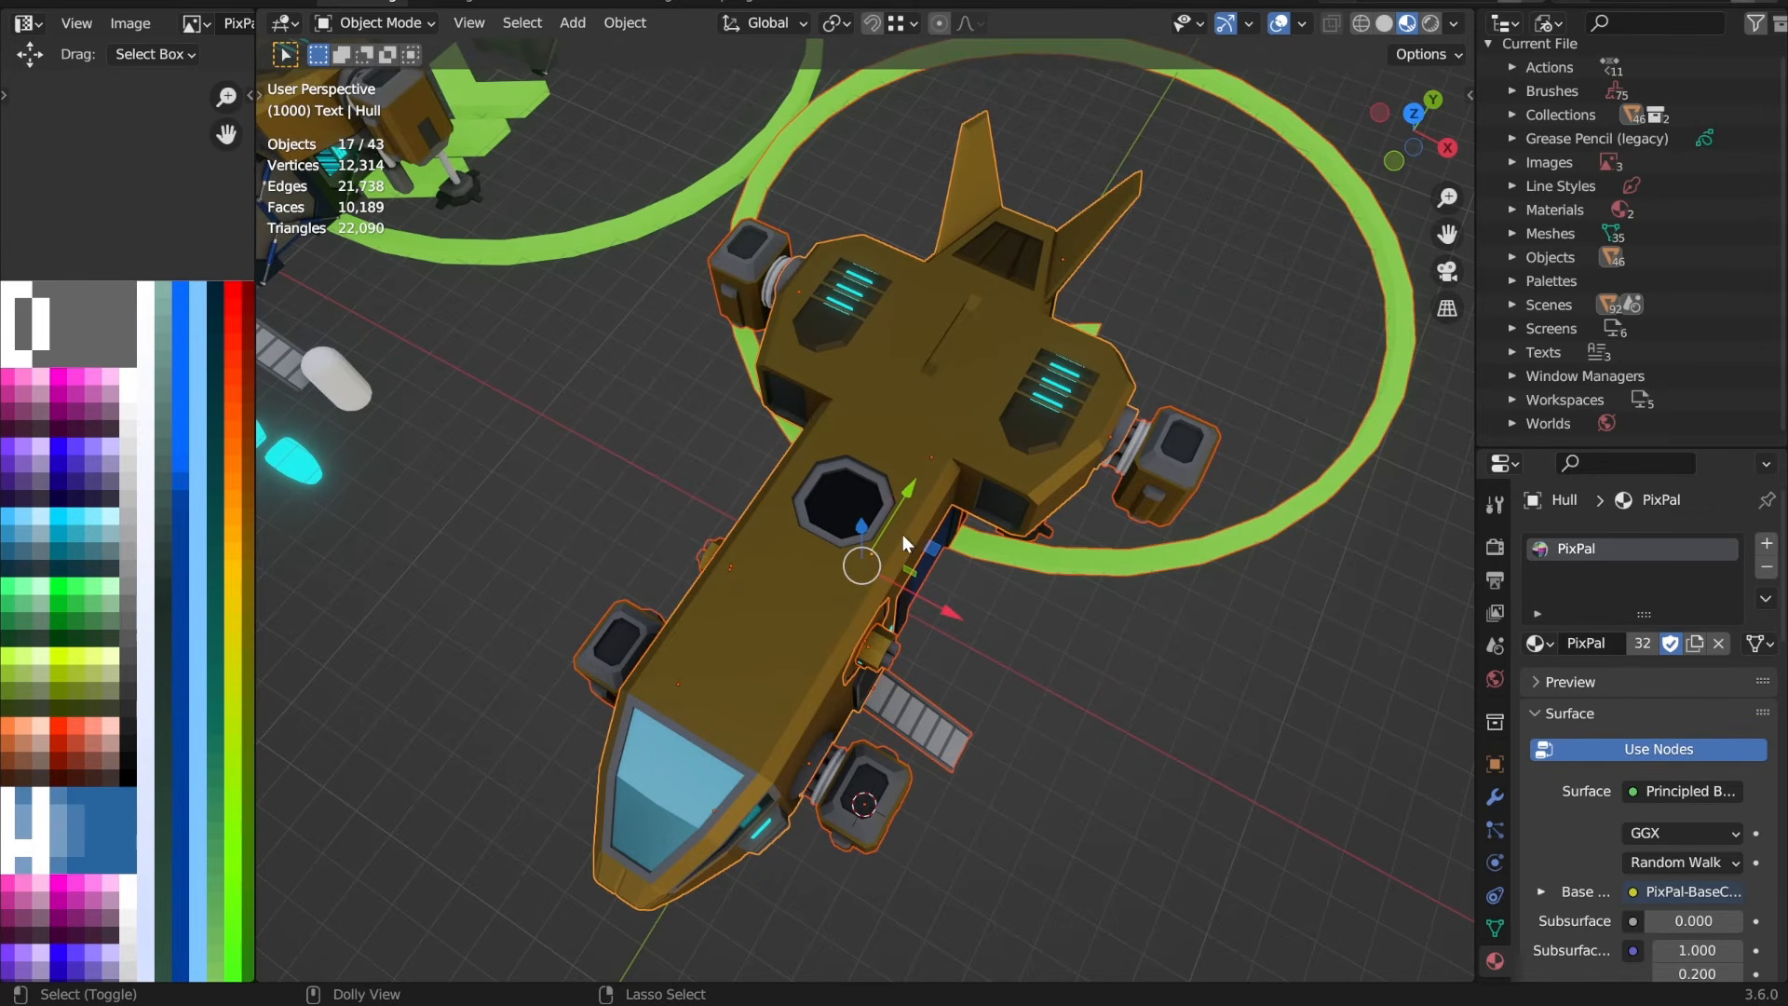
click(54, 6)
mouse_move(133, 341)
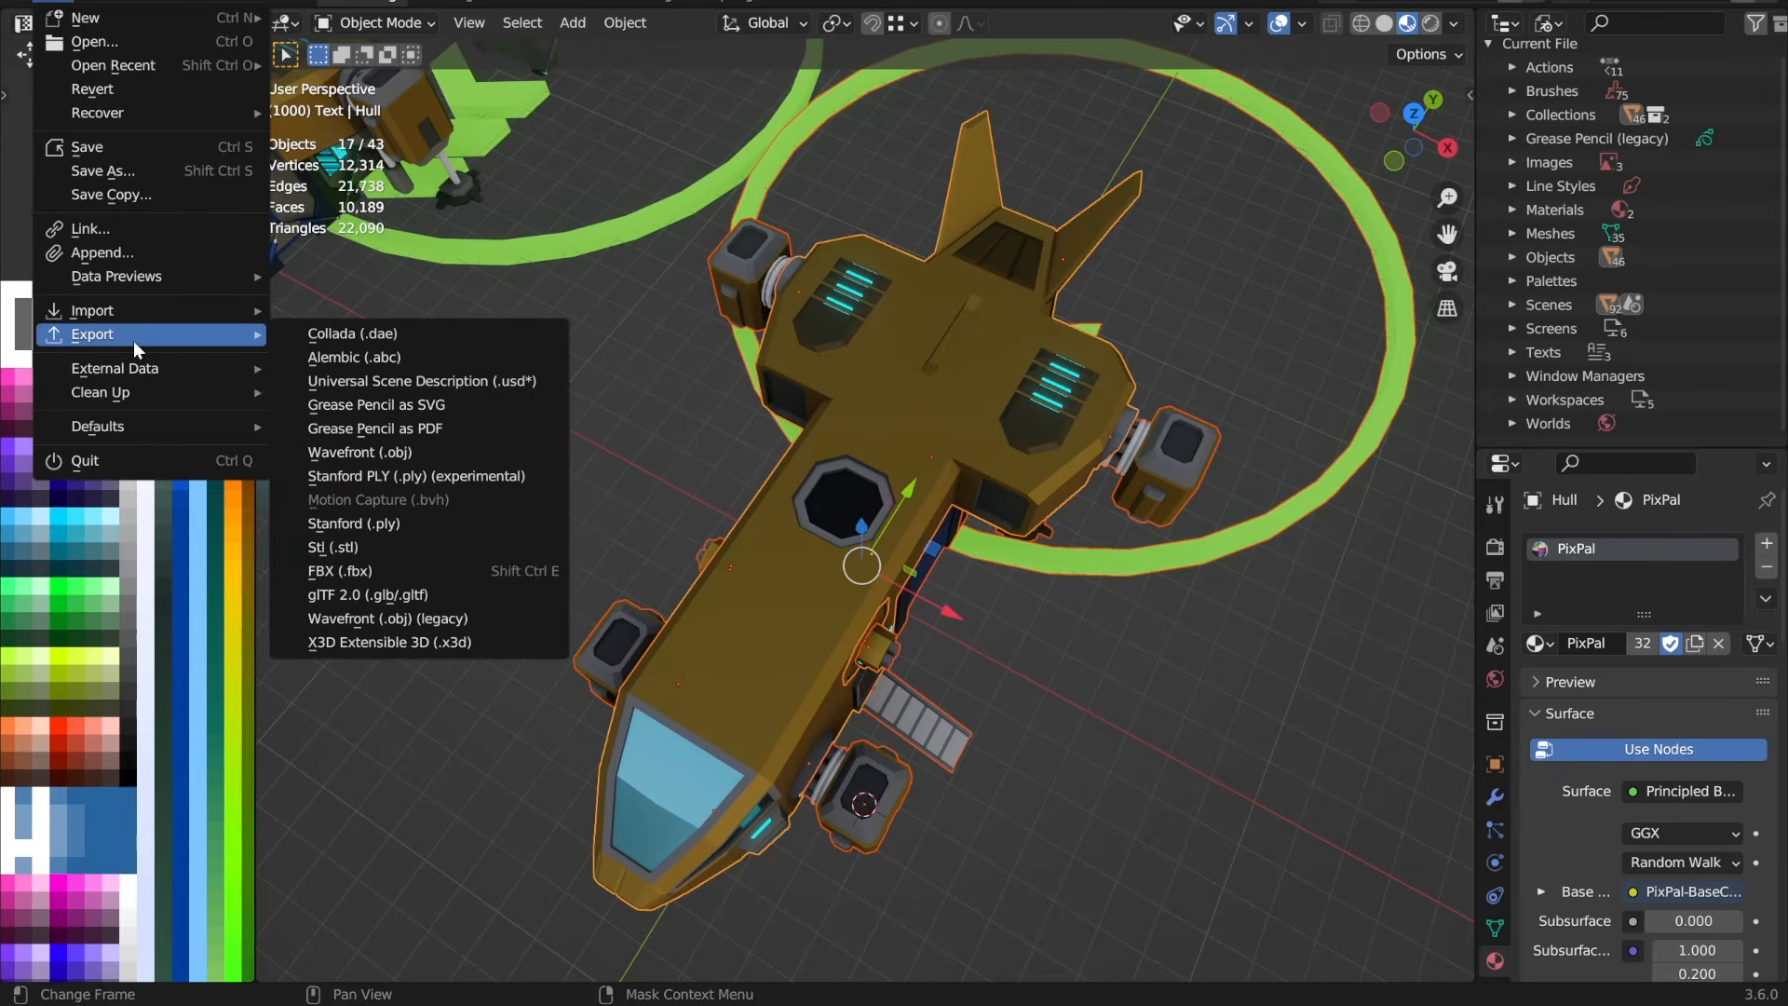
click(436, 569)
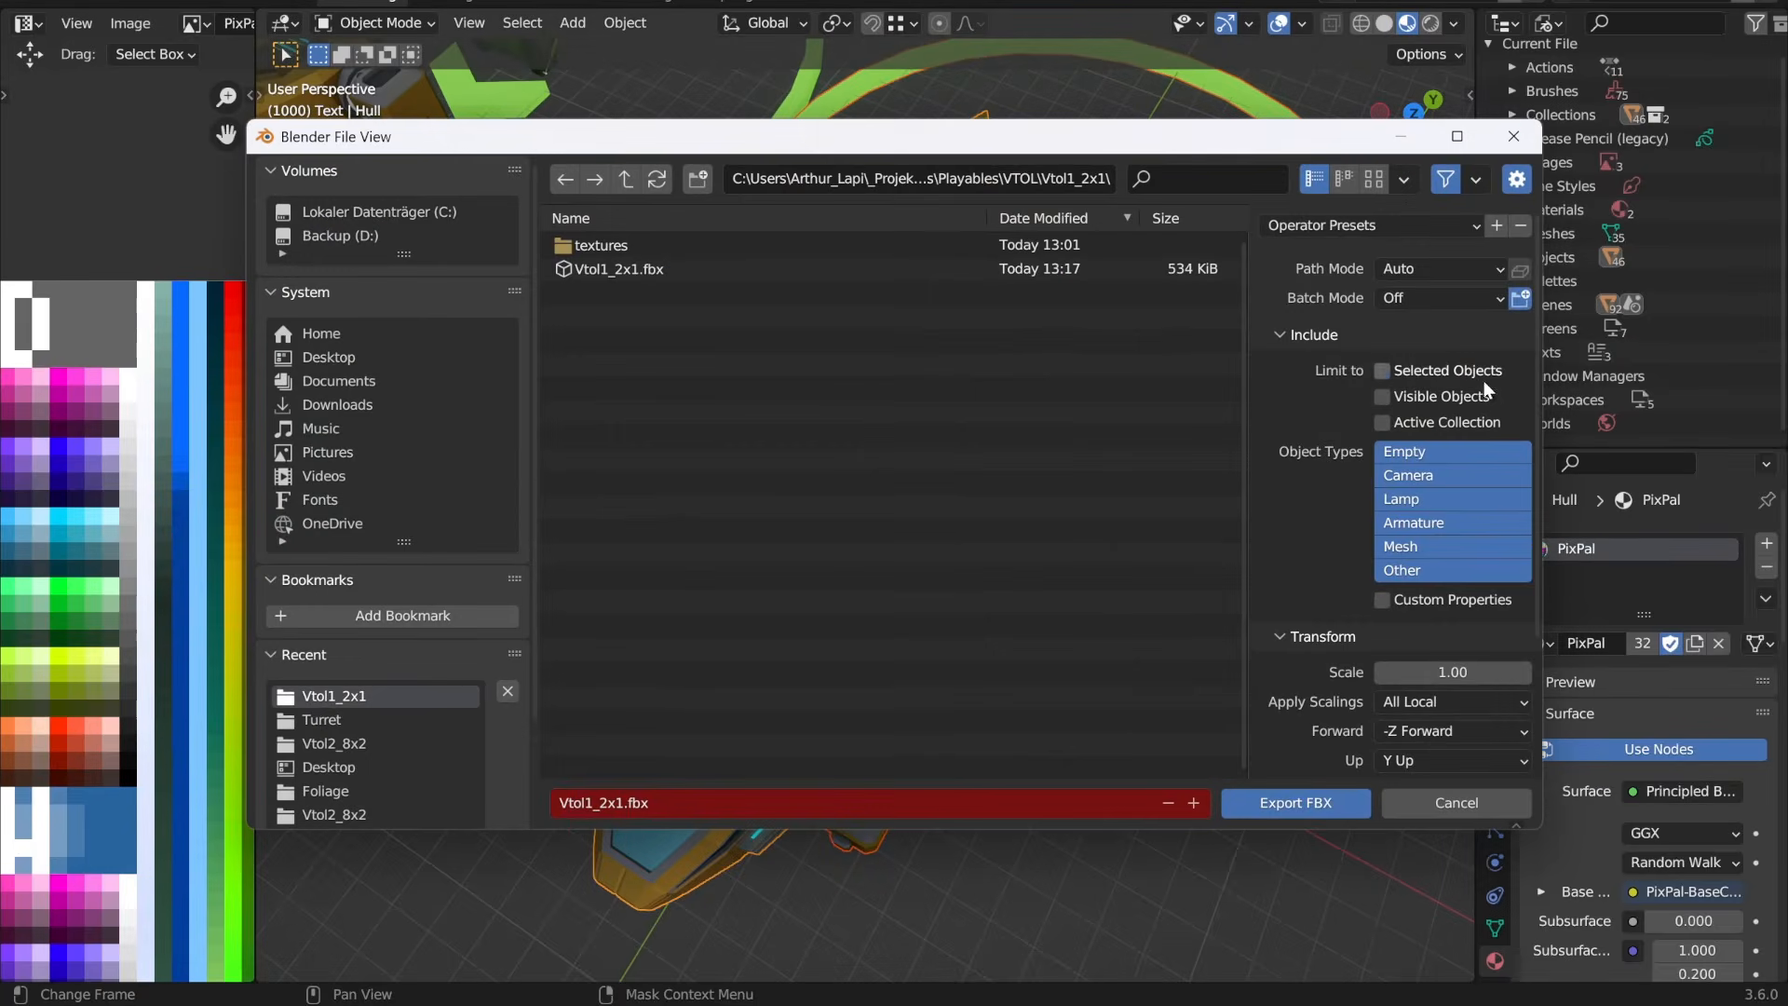
scroll(1488, 390, down, 5)
click(1449, 666)
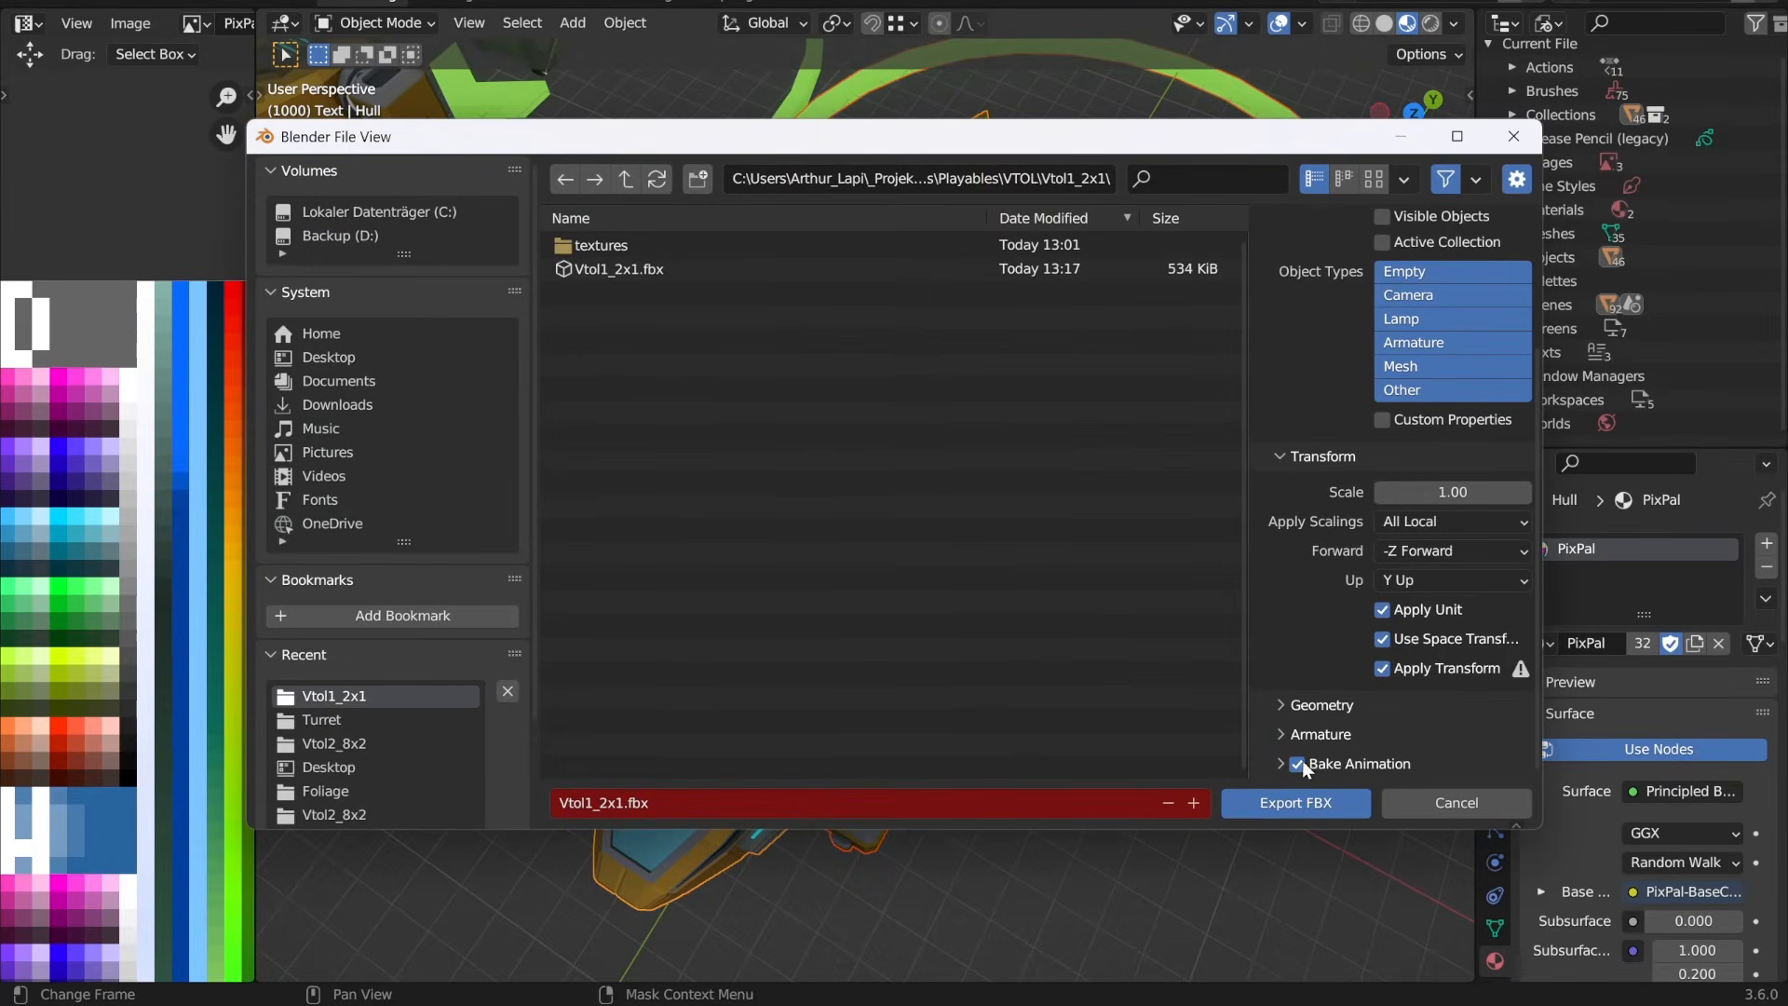
click(1293, 803)
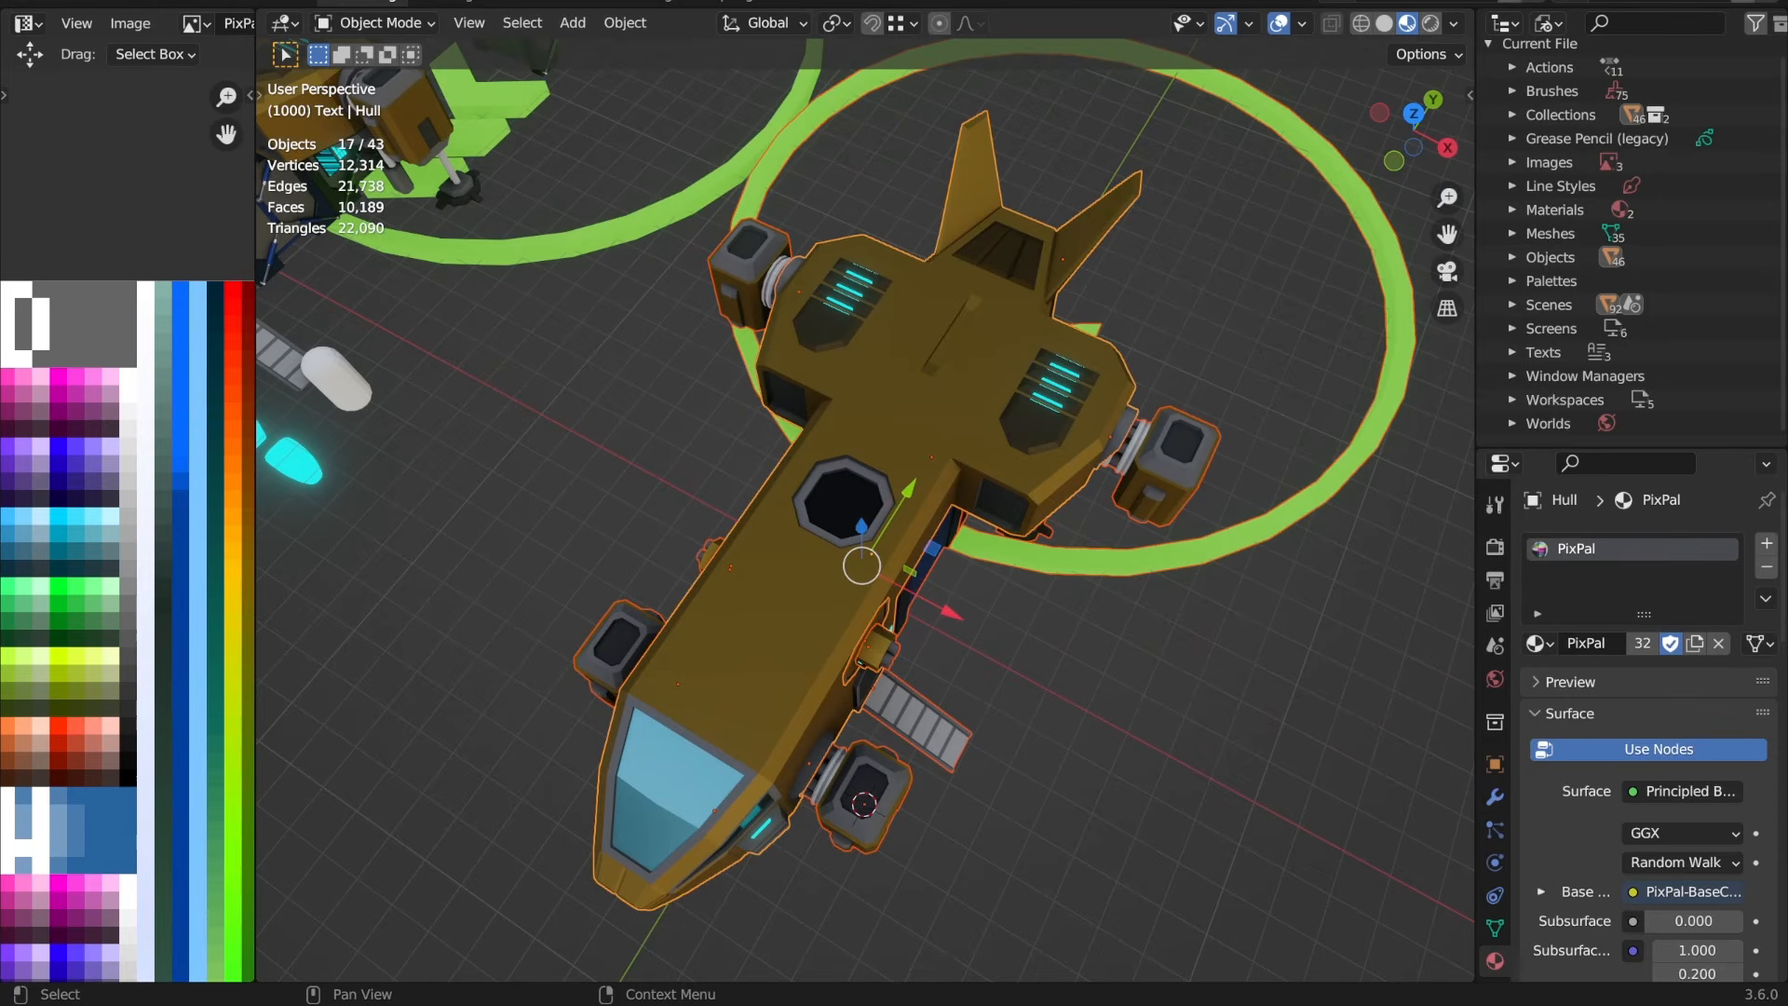
key(ctrl+q)
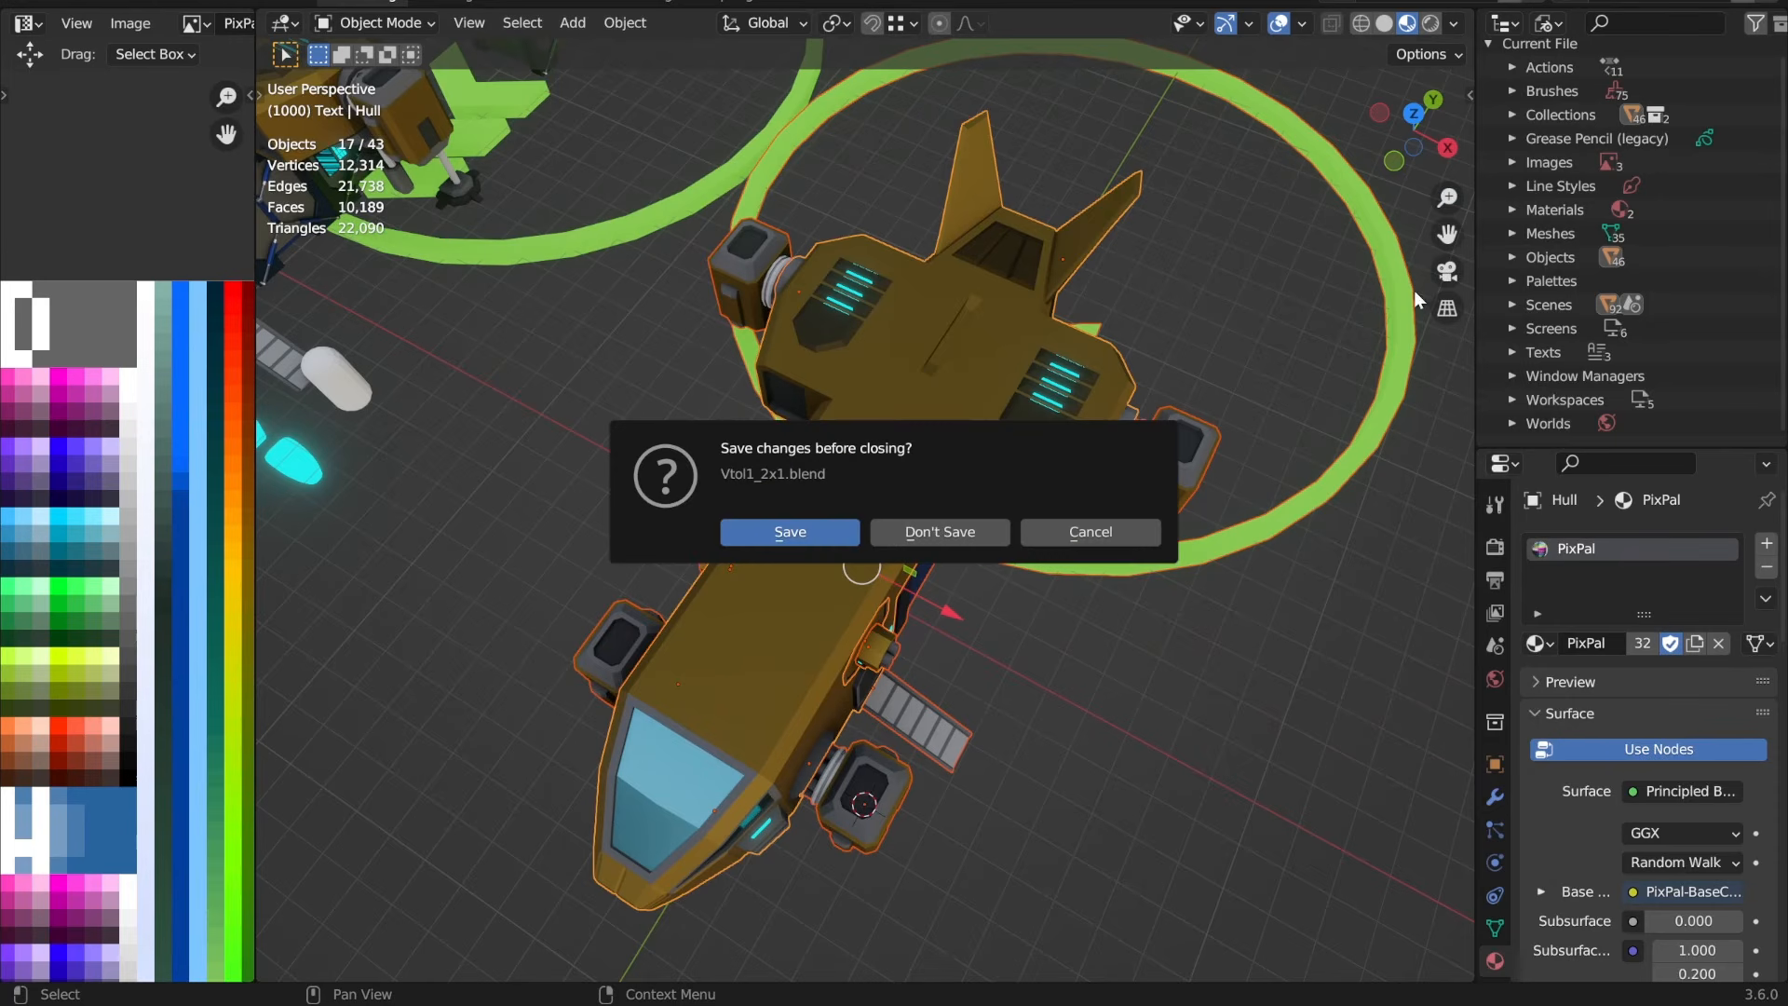
click(789, 532)
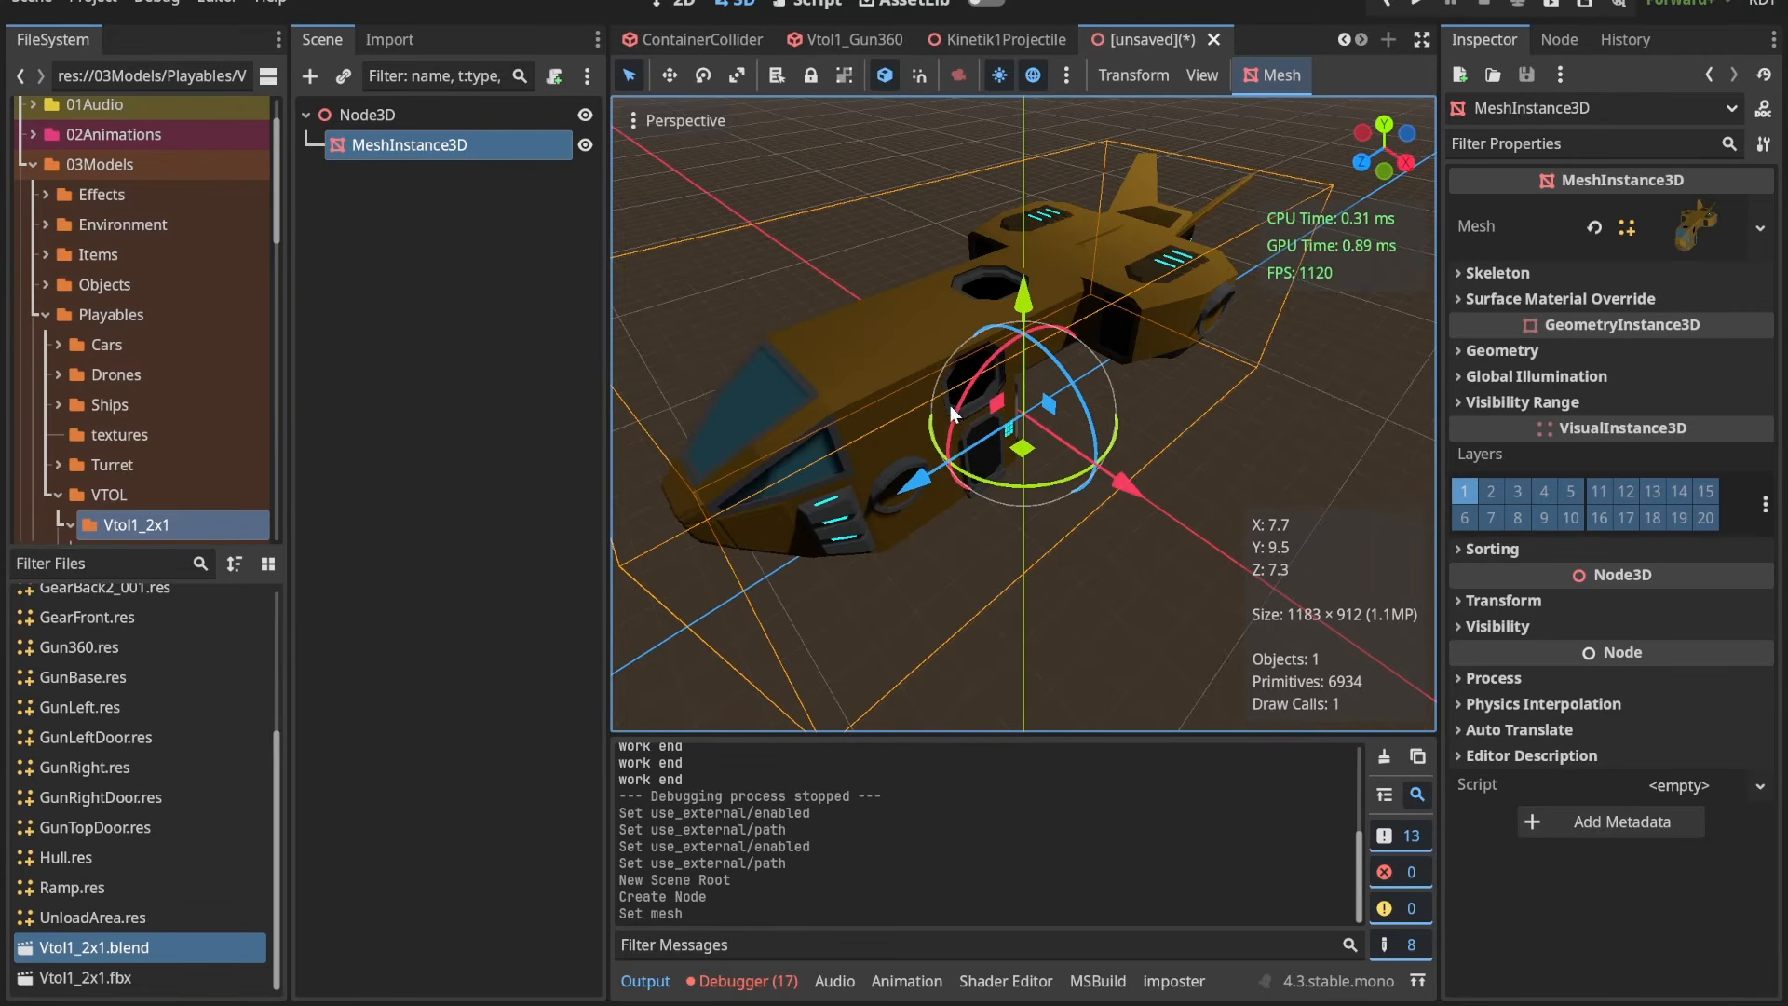
Step: In Godot, review Vtol1_2x1.blend, Vtol1_2x1.fbx and the saved mesh resources in the Vtol1_2x1 folder
click(155, 974)
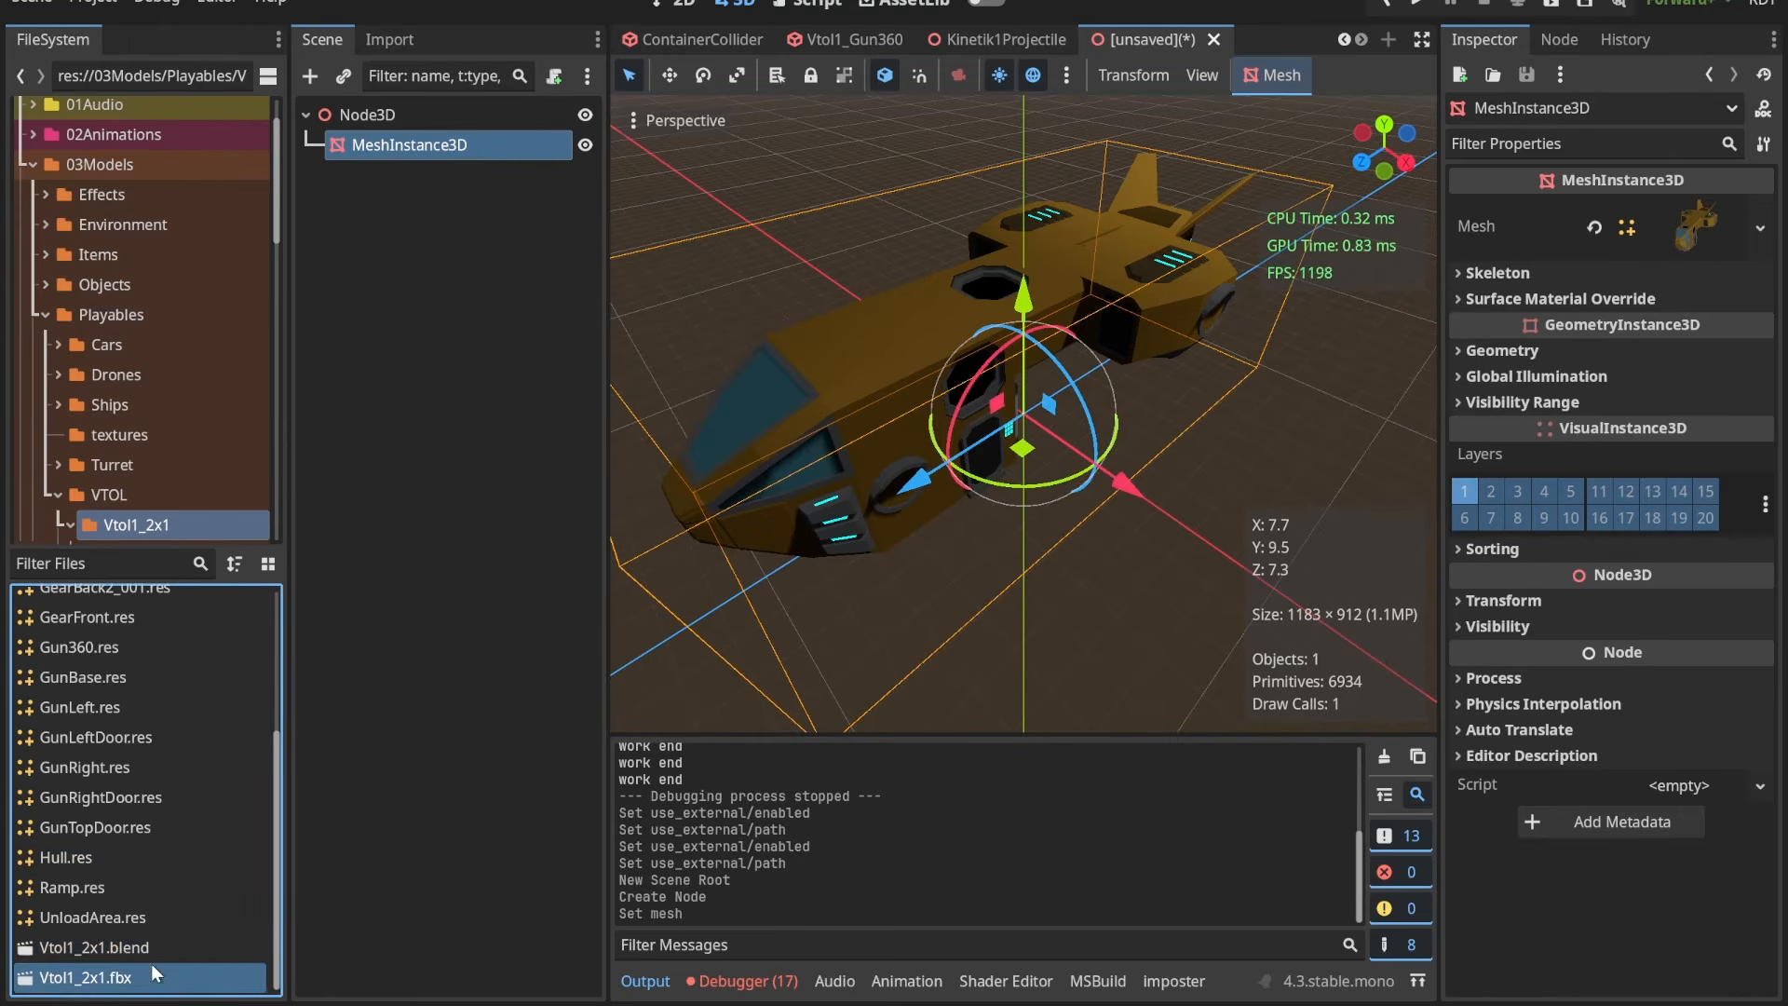
click(161, 948)
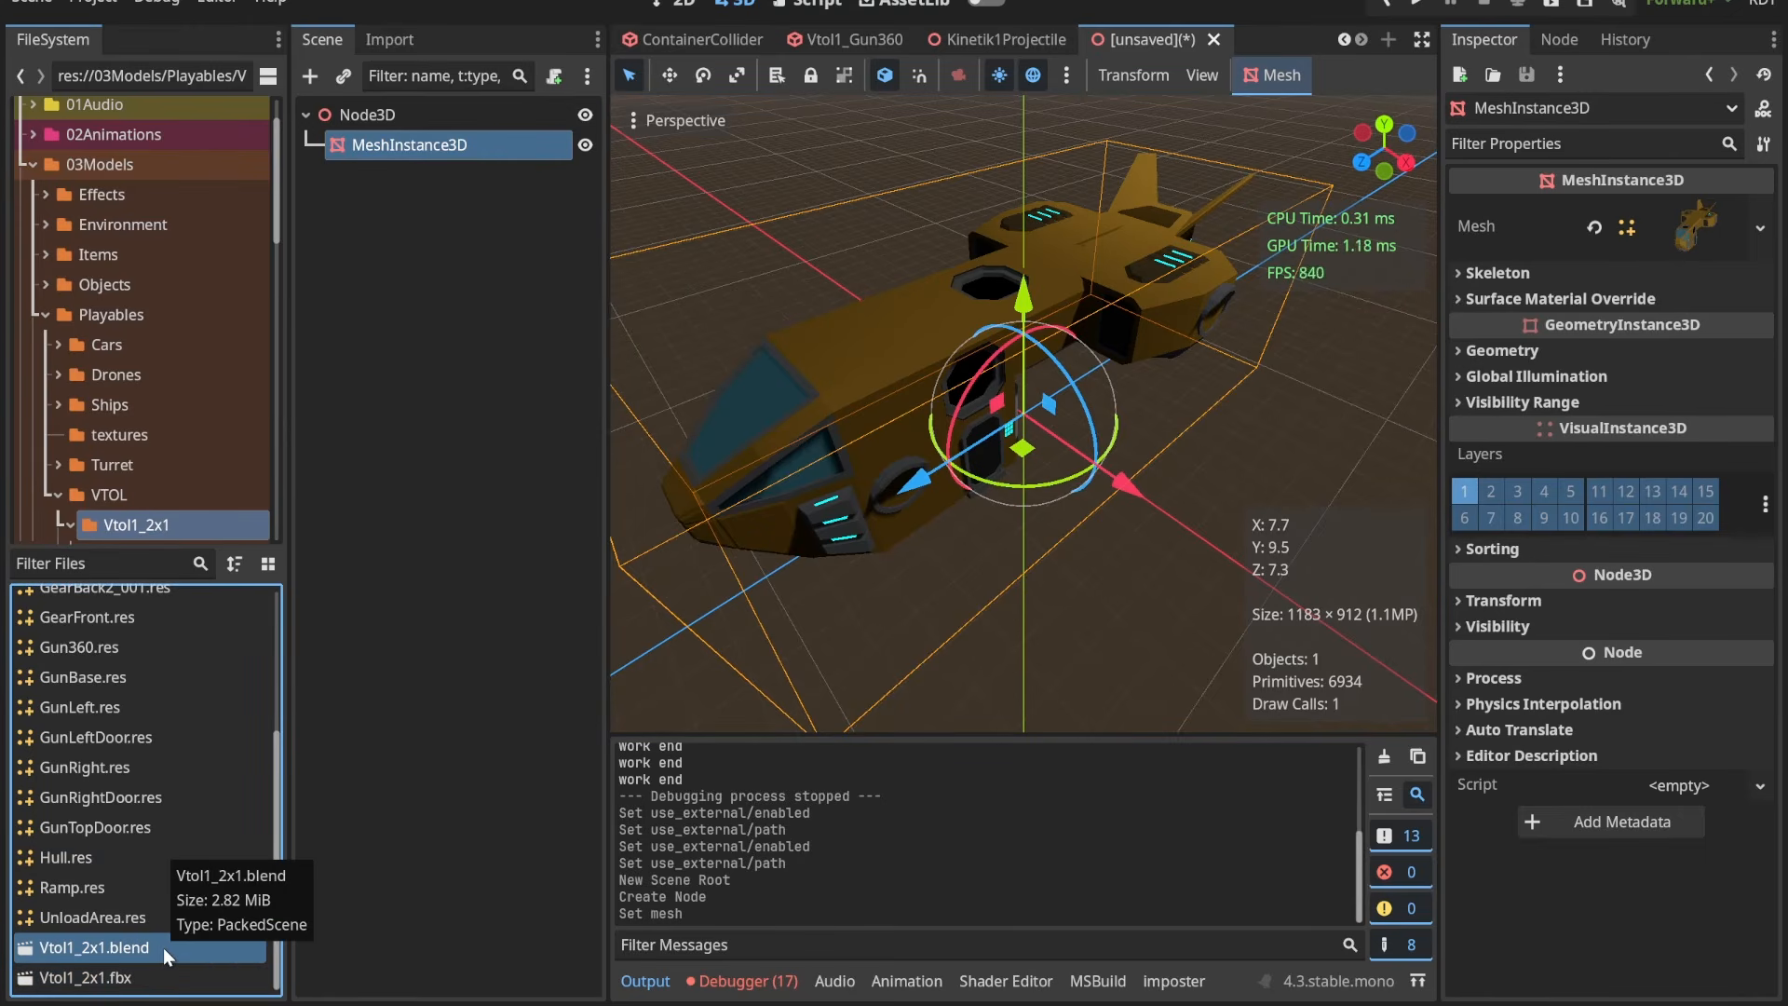
click(139, 980)
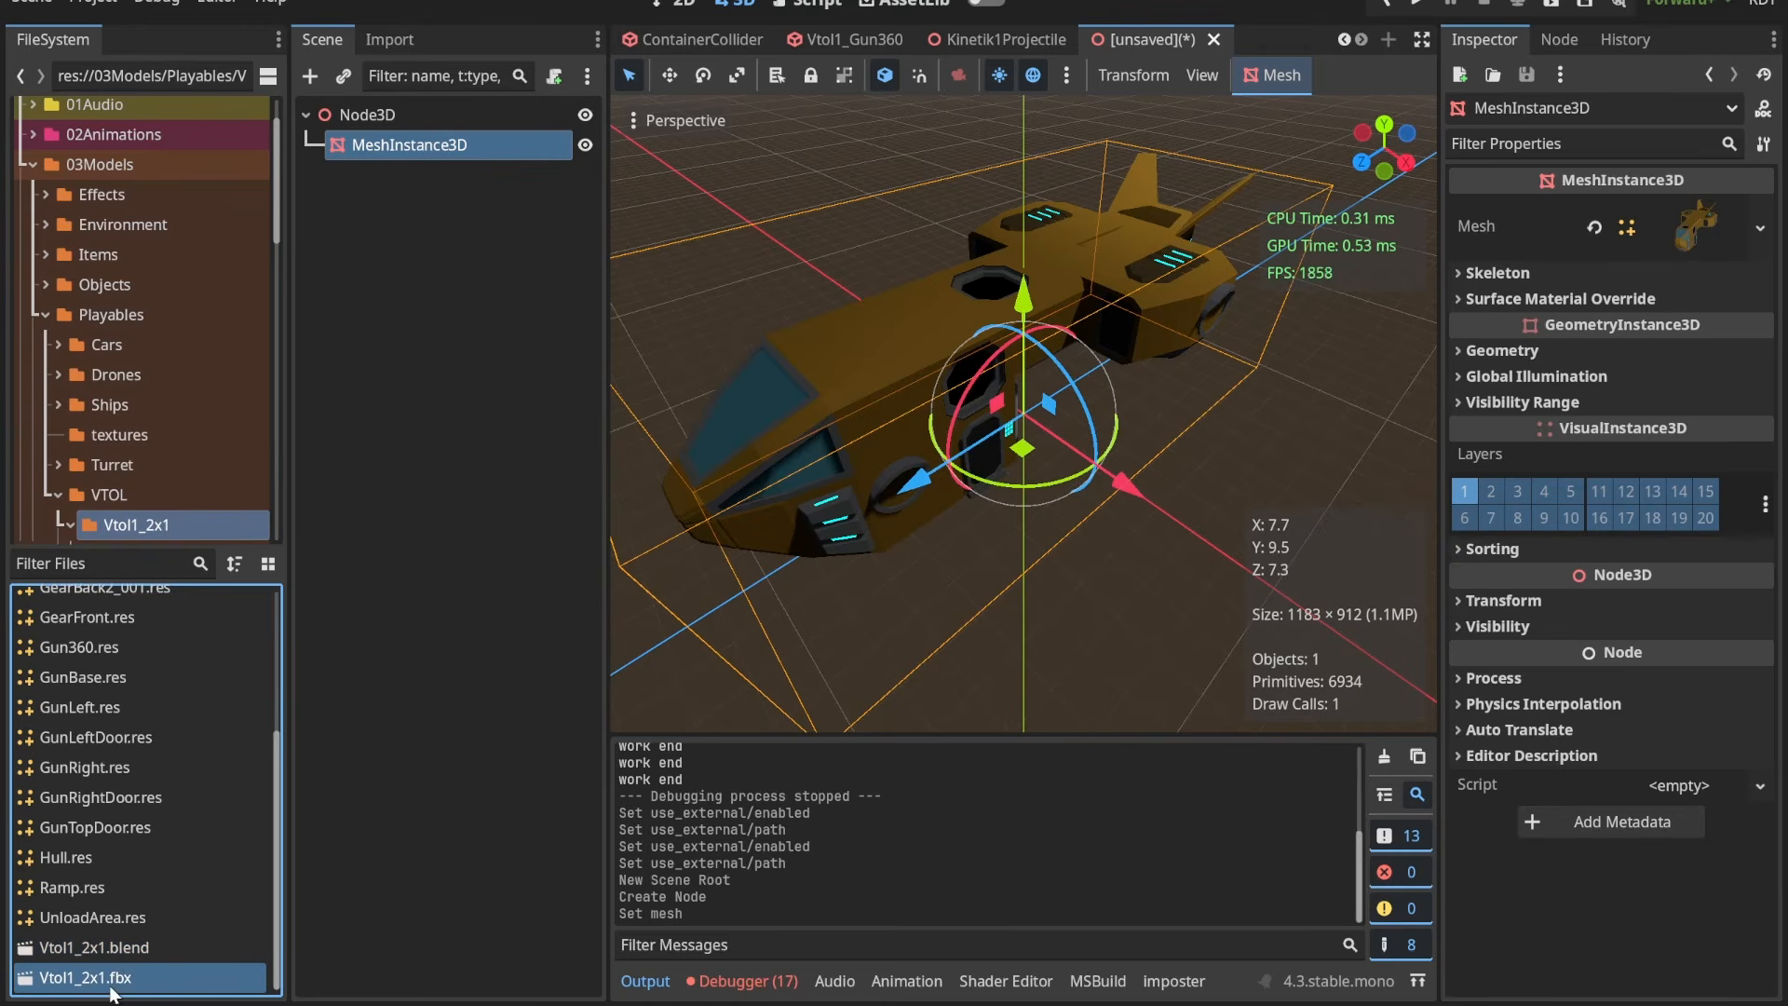
click(142, 909)
click(152, 979)
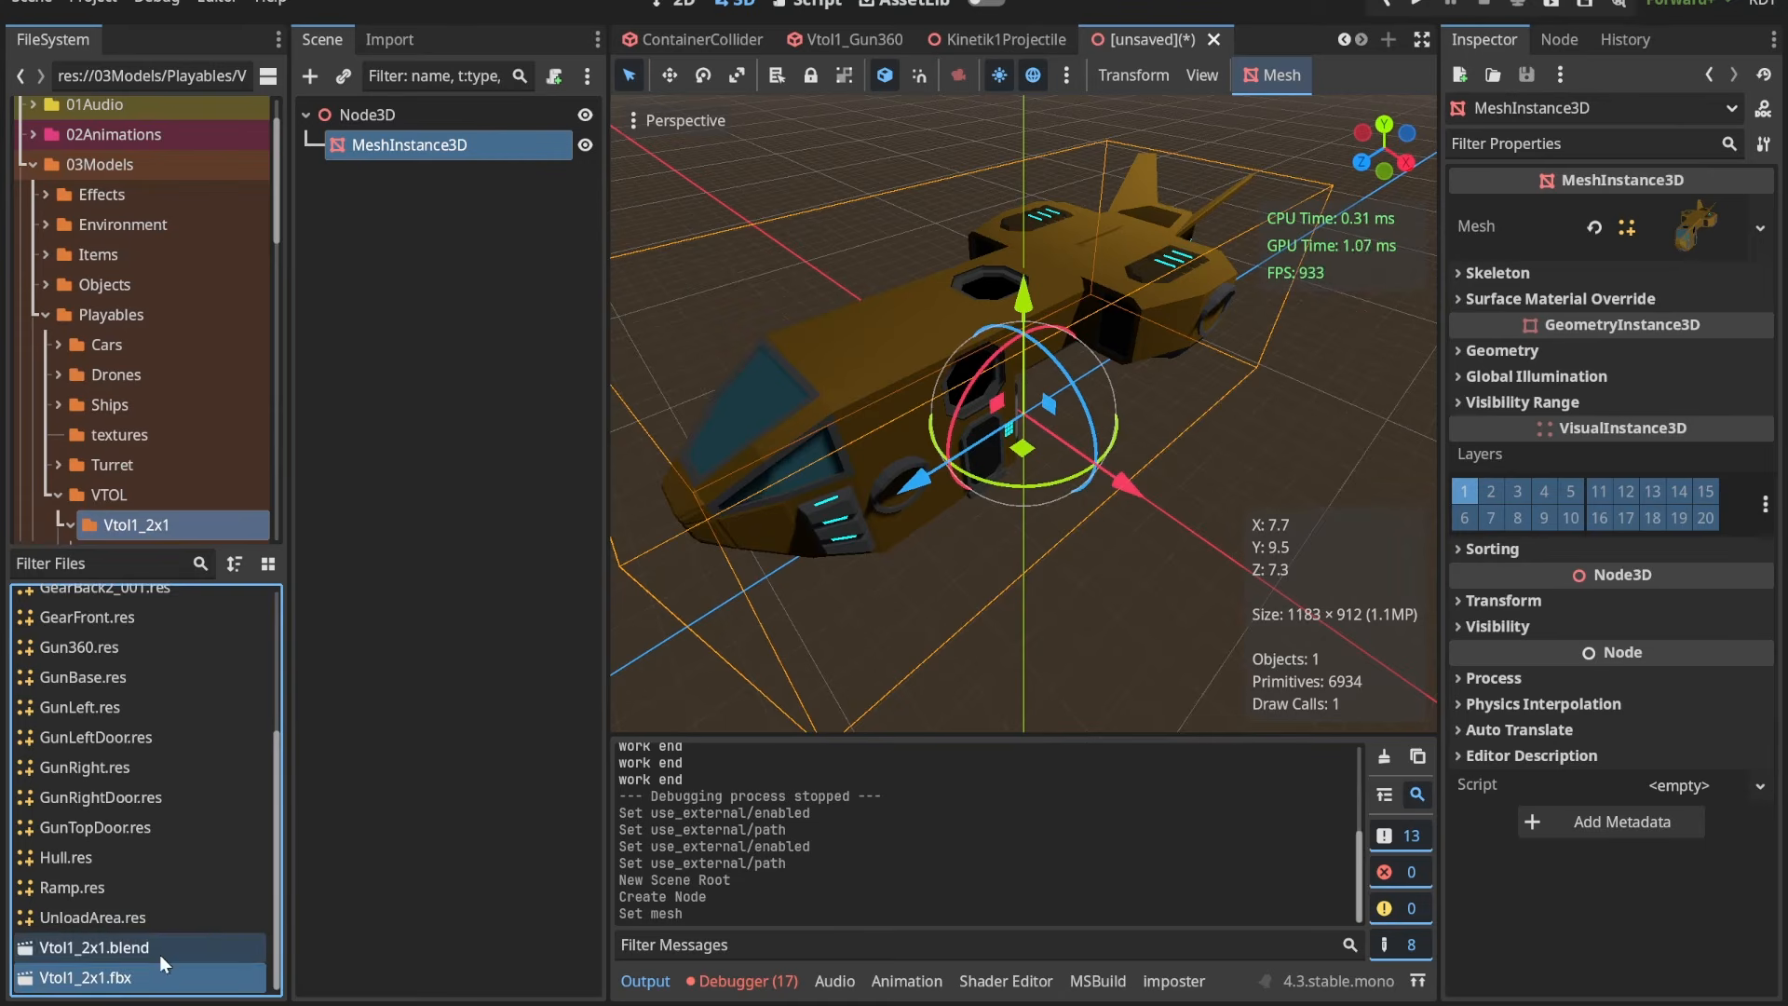
scroll(146, 829, up, 3)
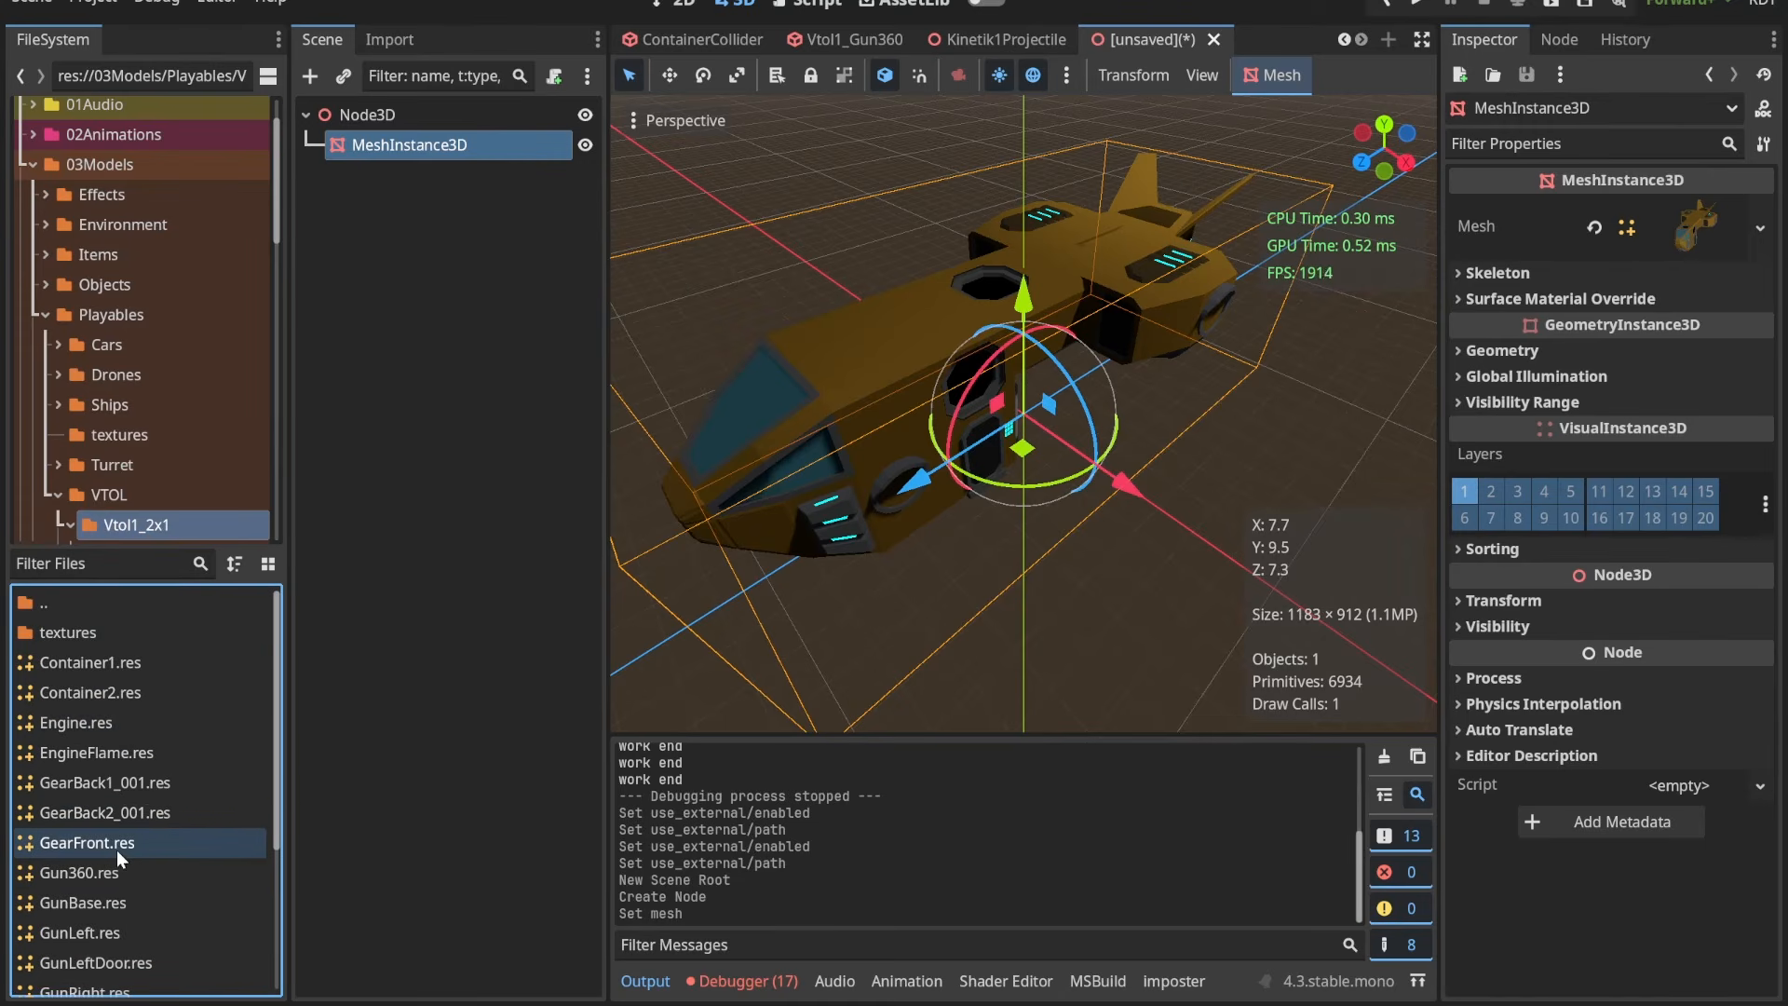
scroll(142, 779, down, 3)
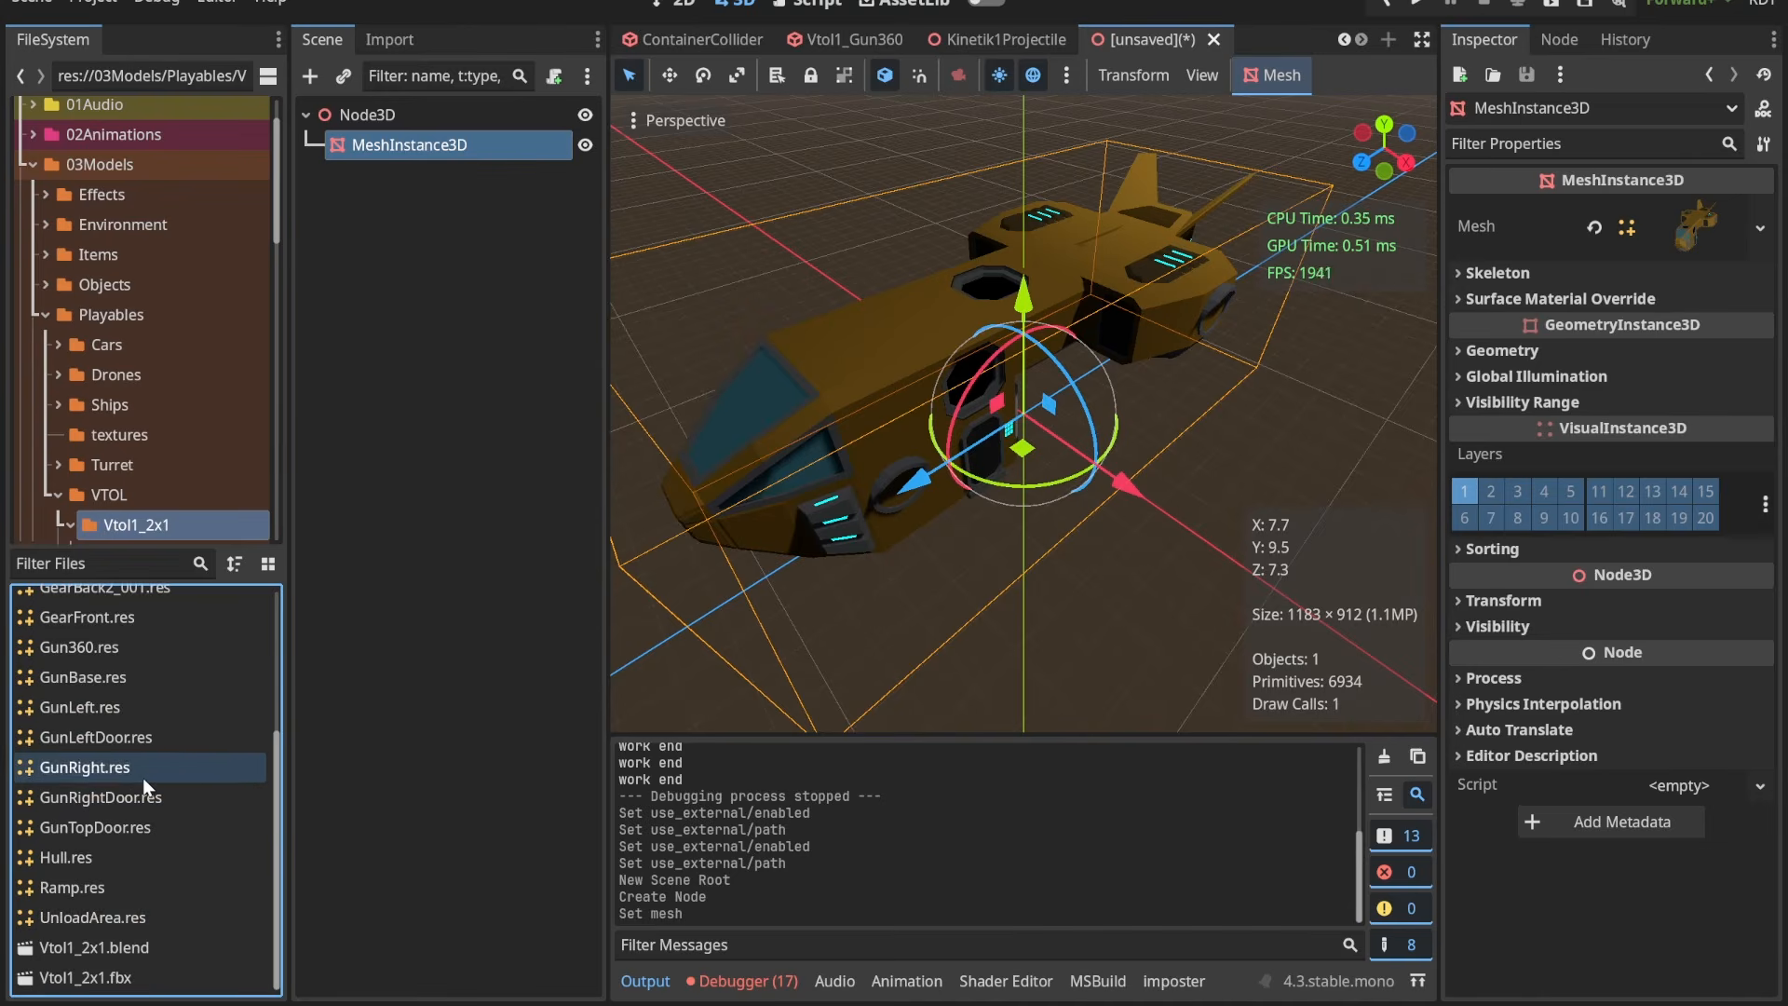
click(116, 910)
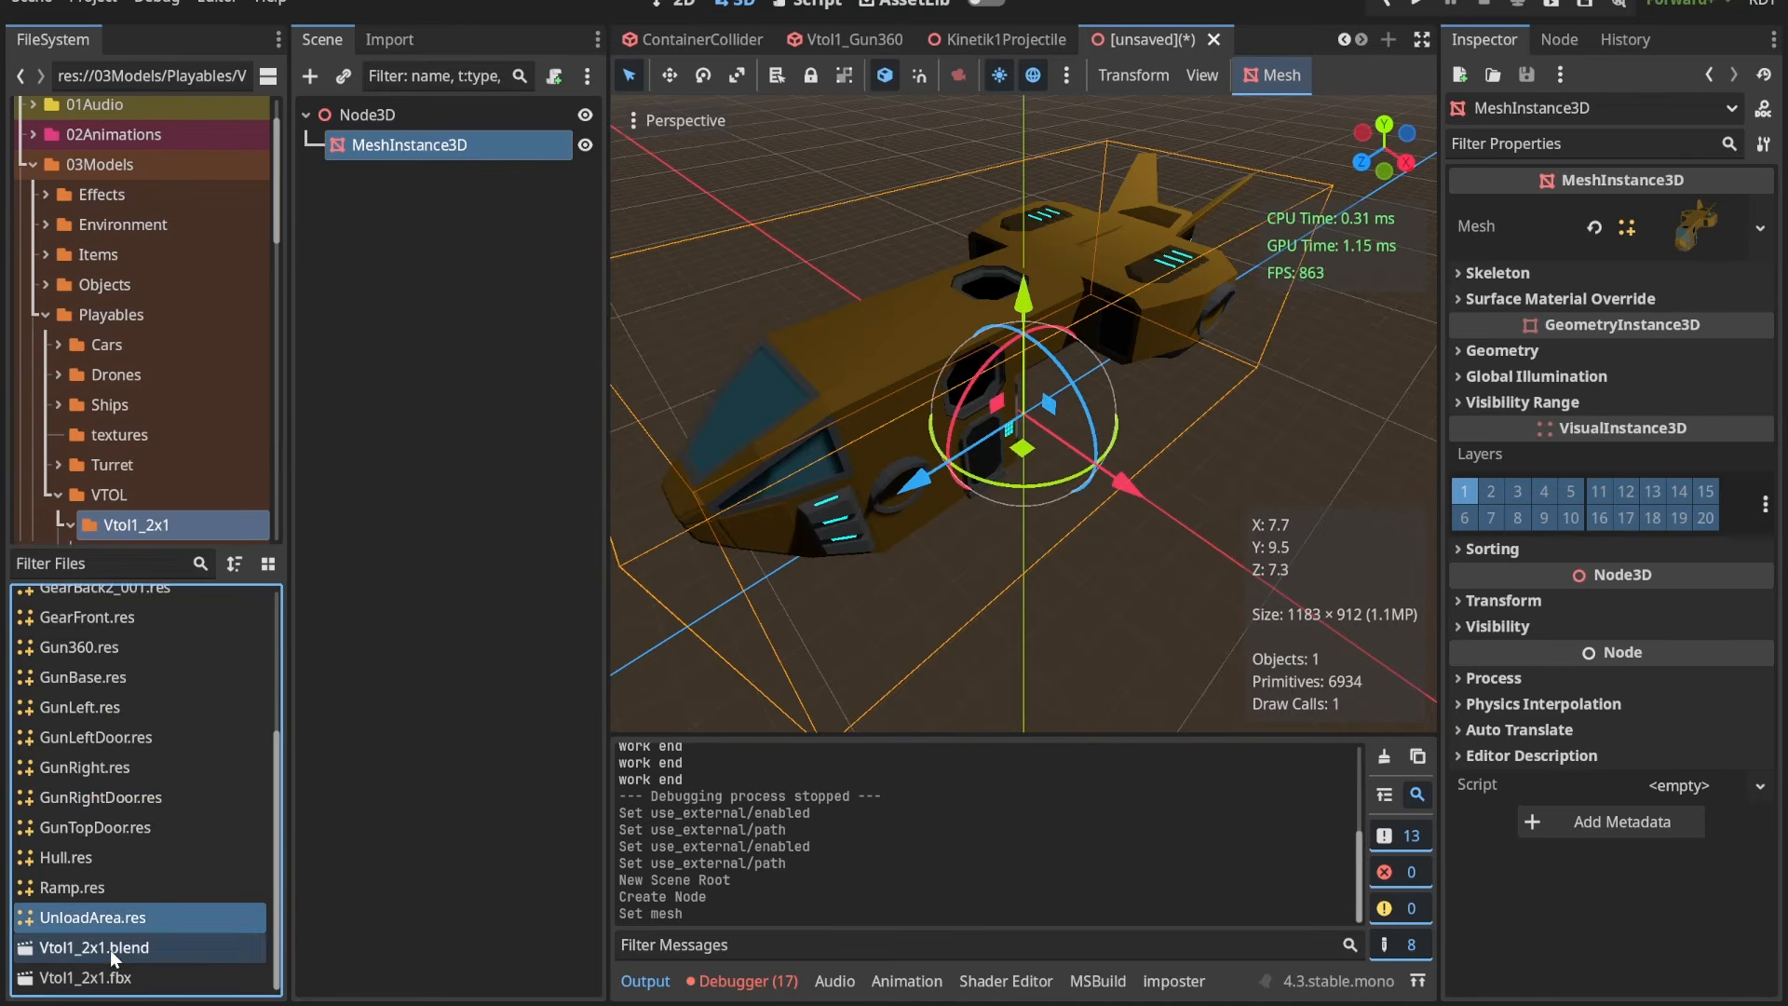
click(111, 948)
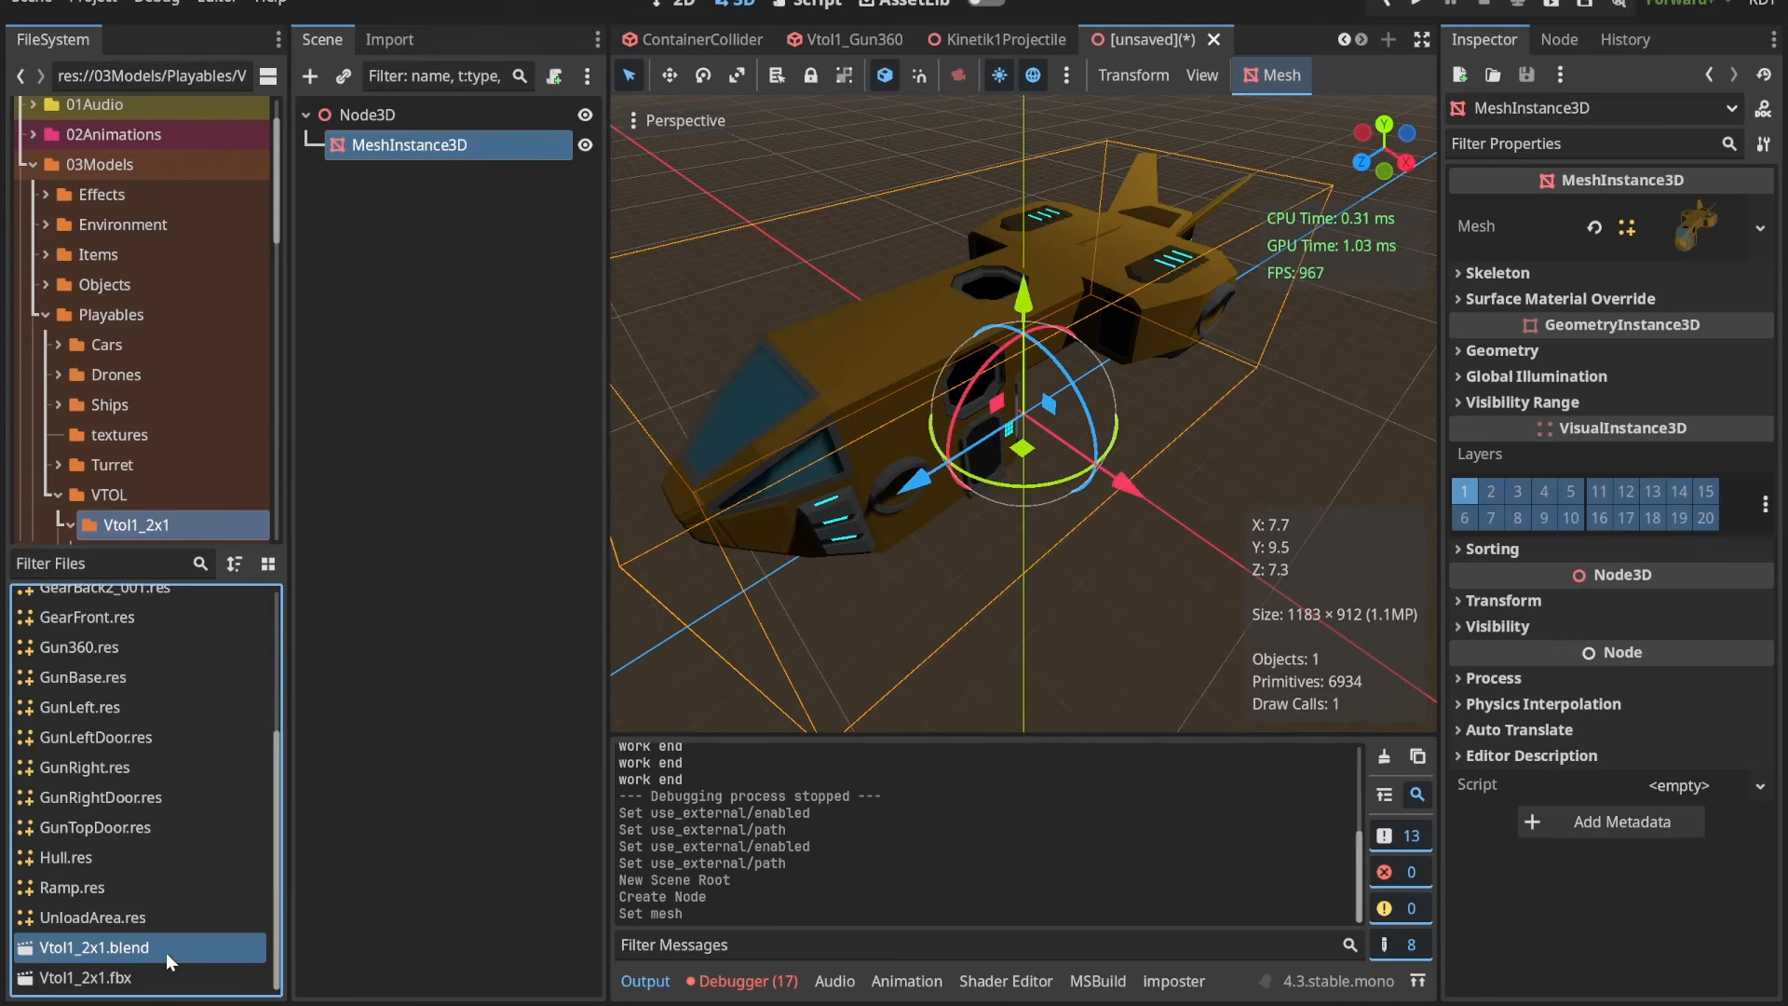
Step: Open VtolGuns.blend from the Turret folder in Blender
click(126, 465)
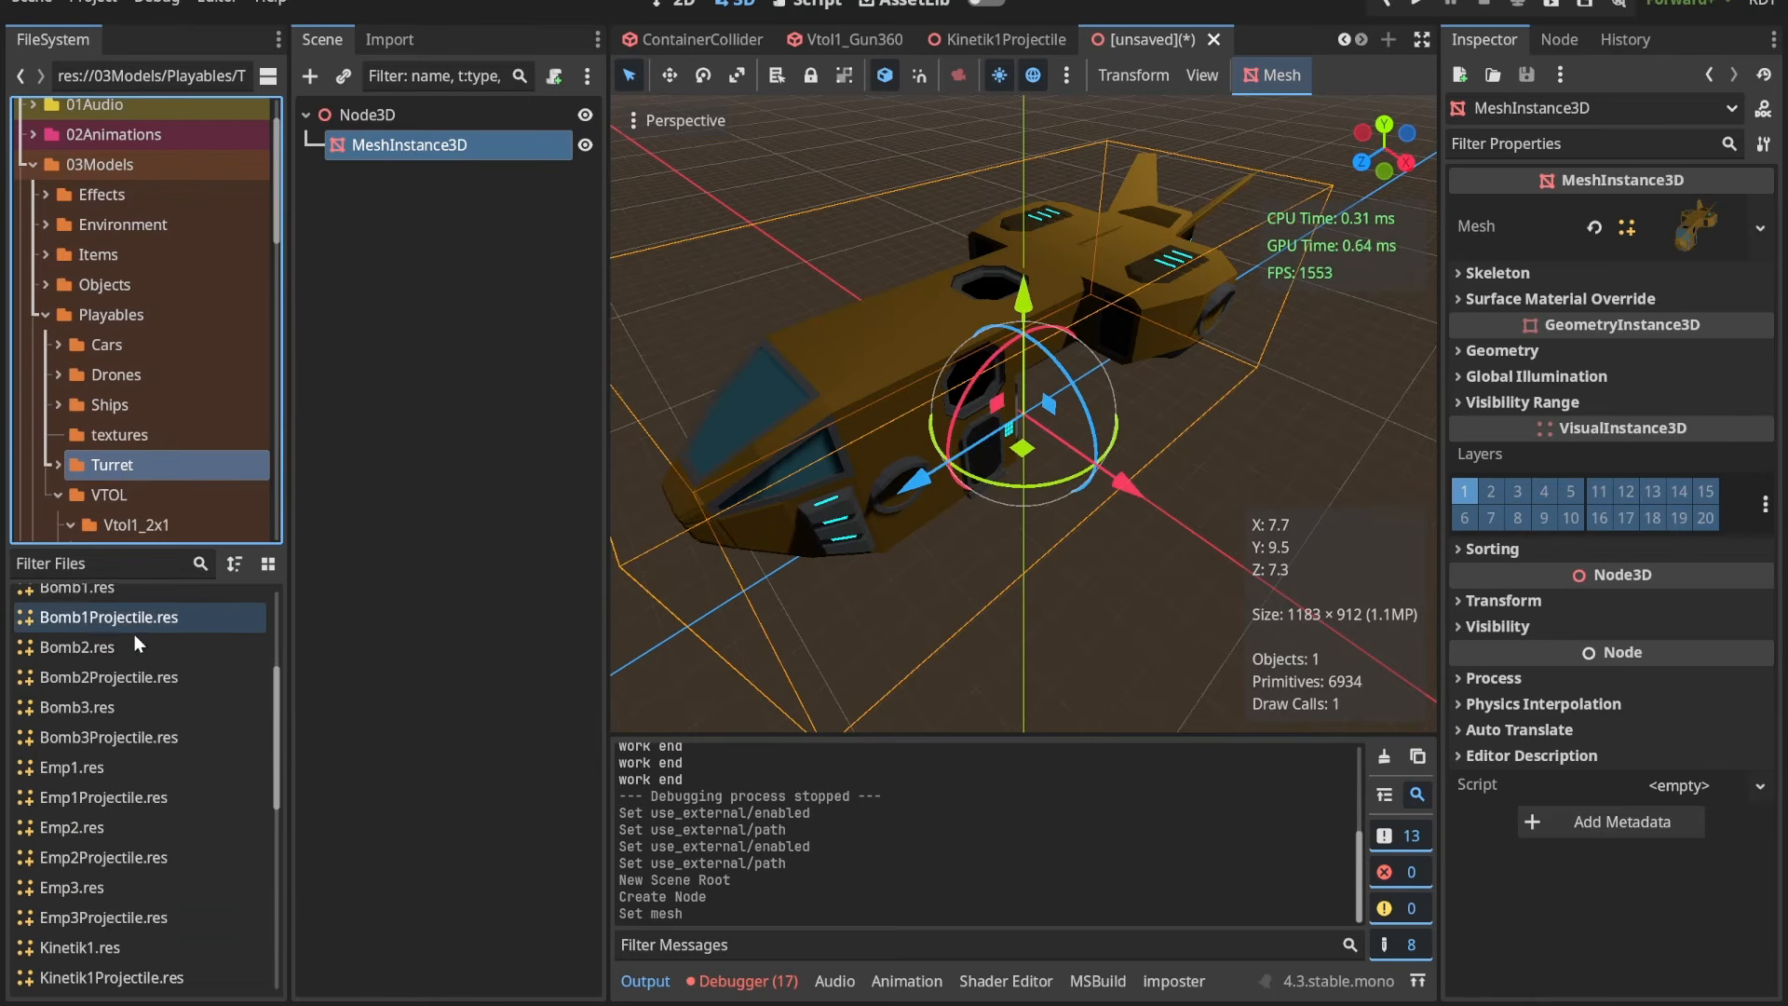
scroll(134, 691, down, 10)
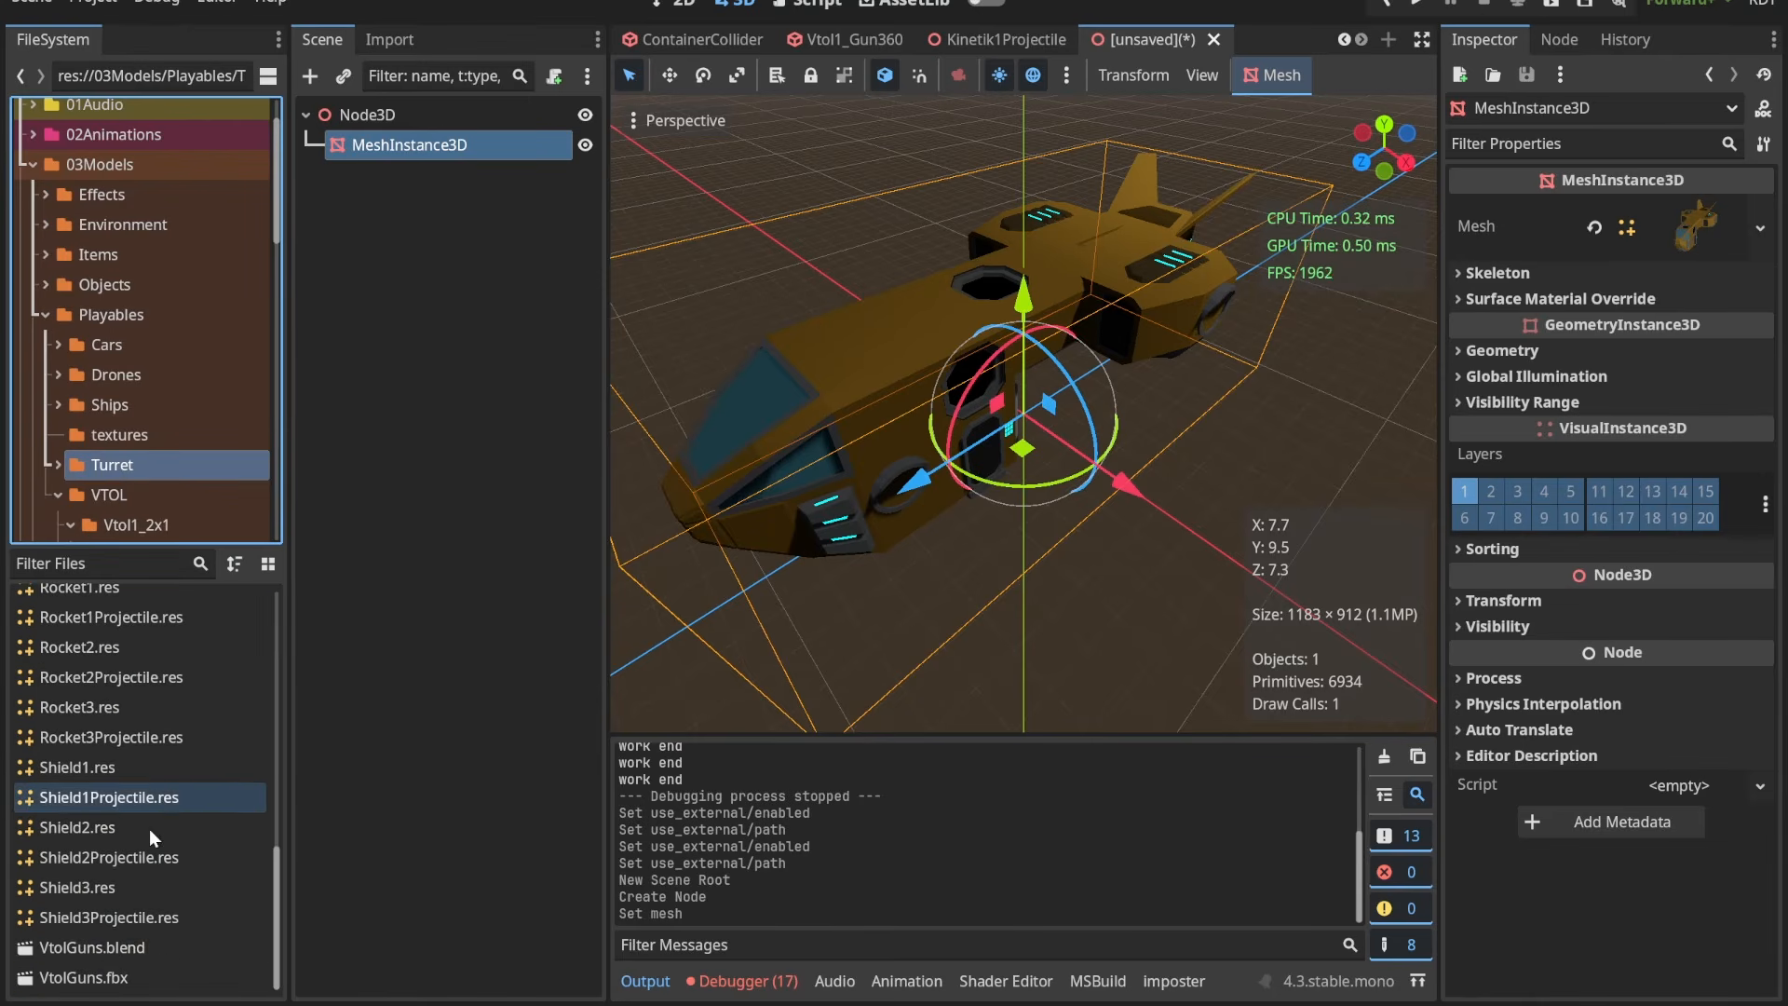
click(113, 949)
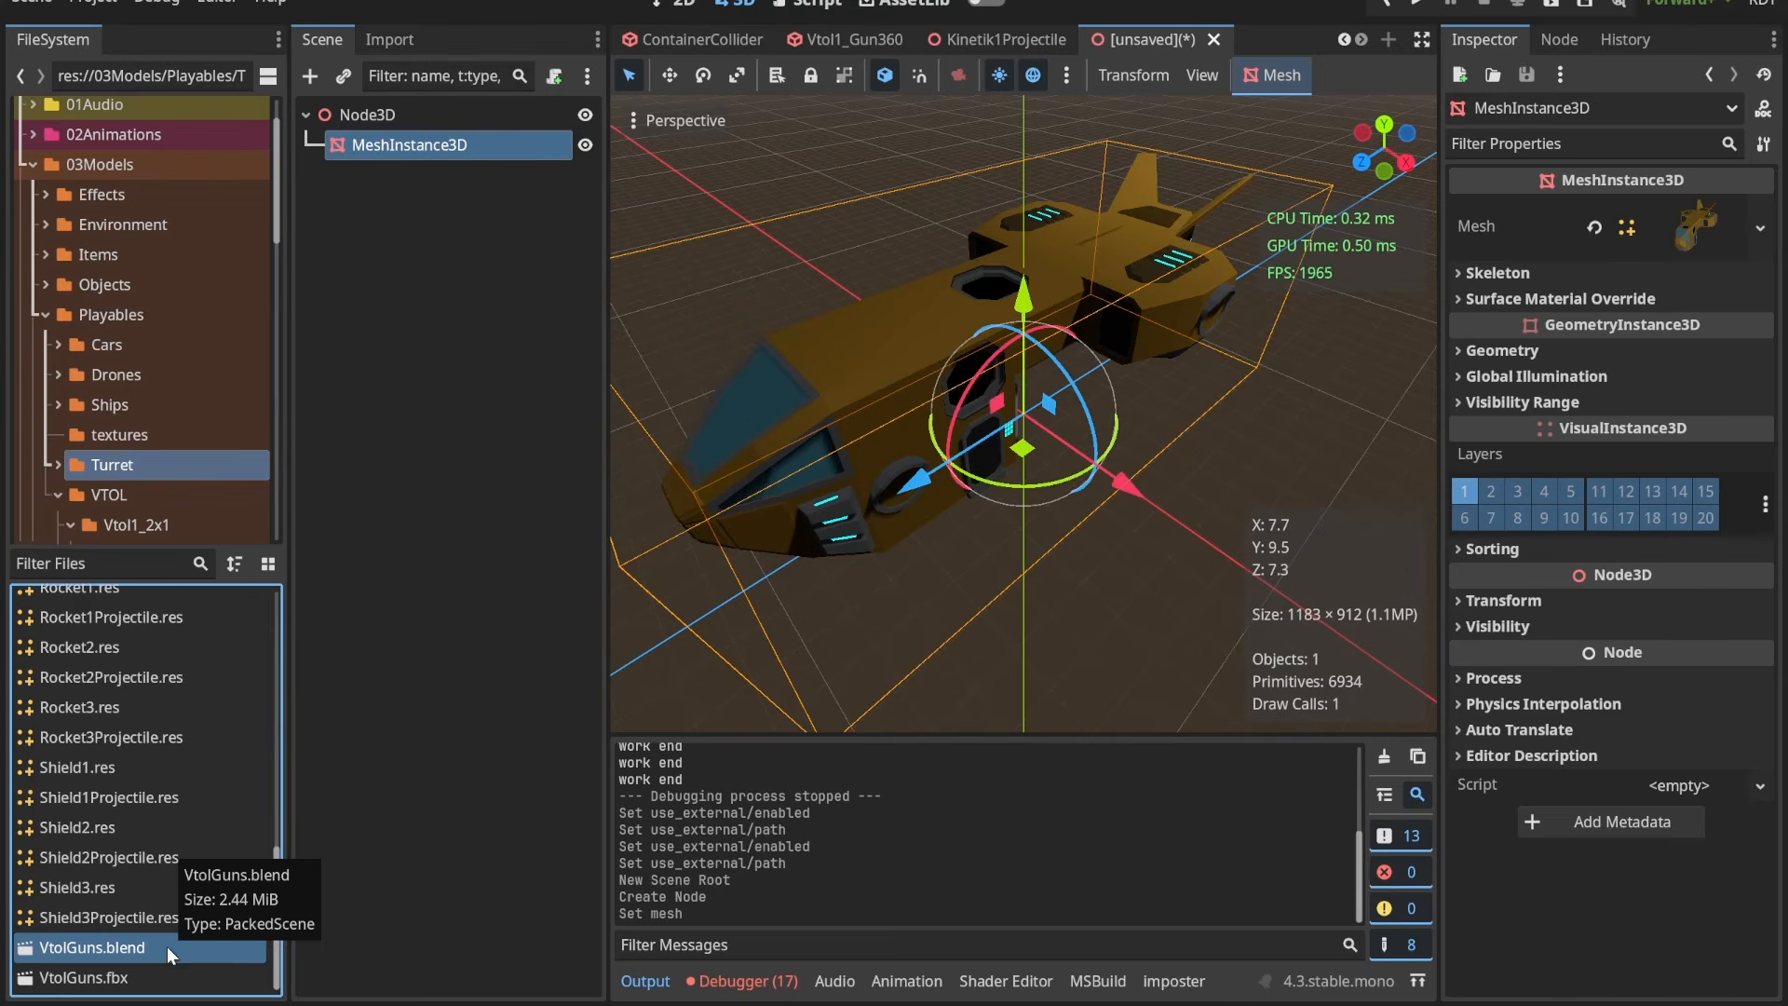
click(134, 981)
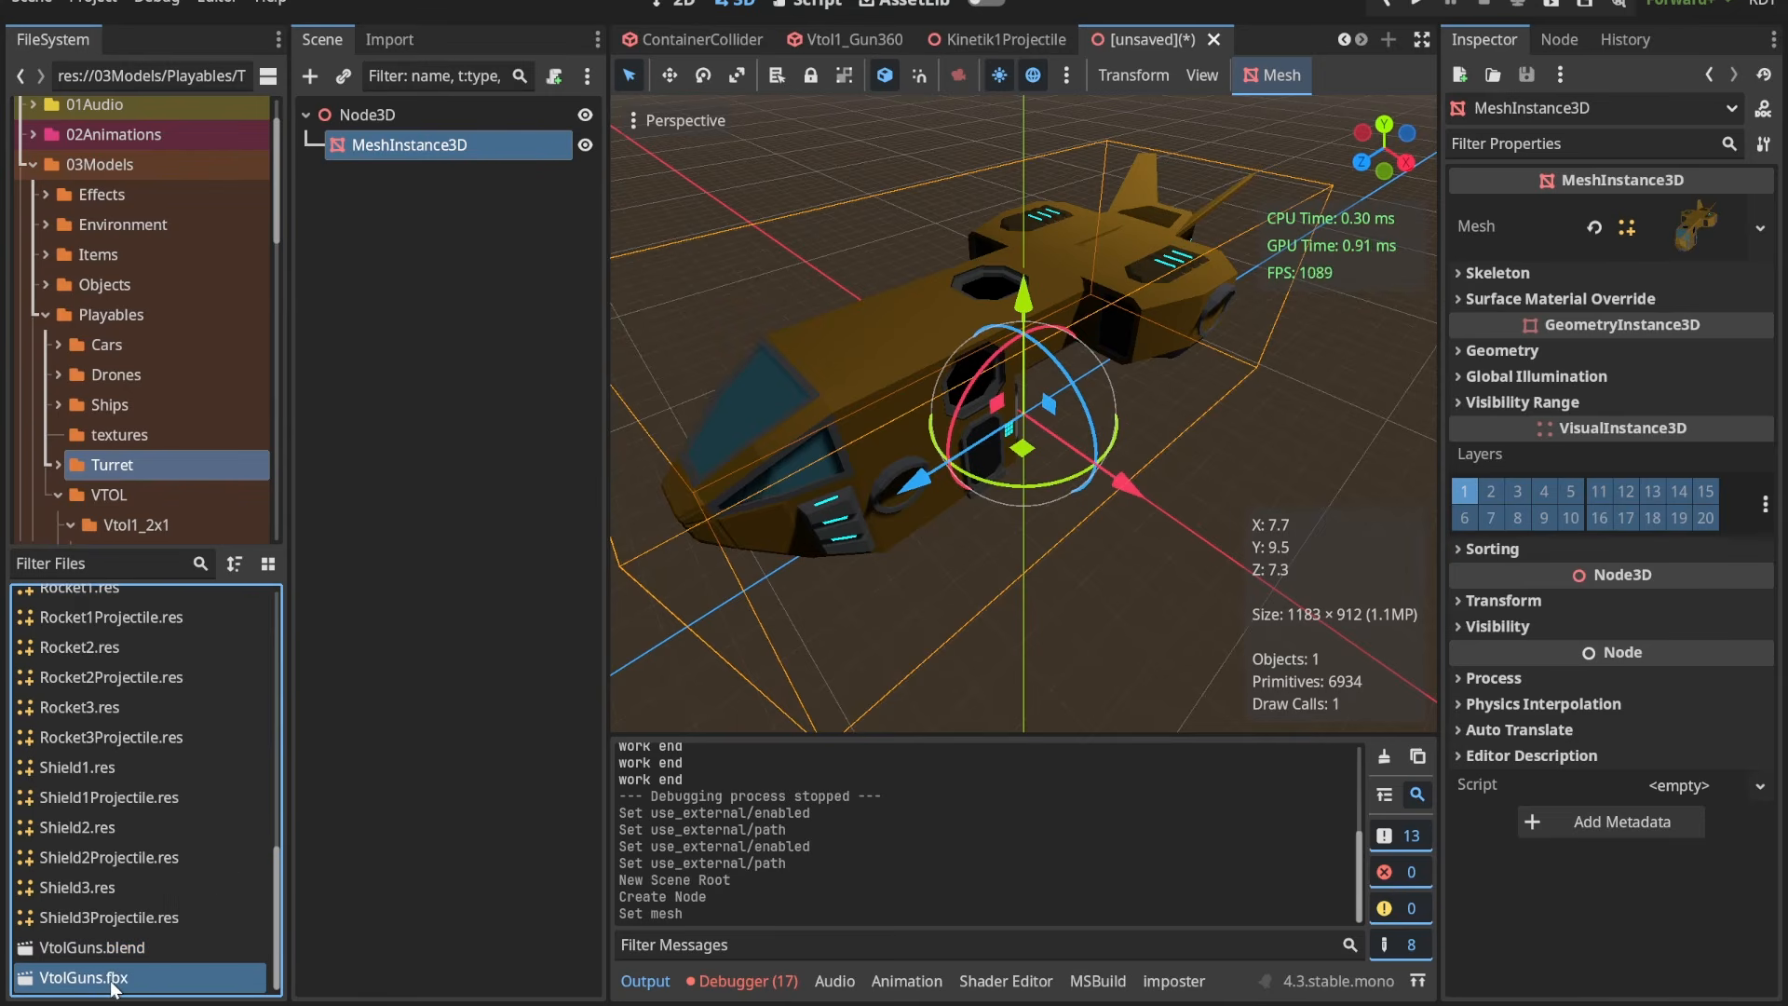
click(105, 946)
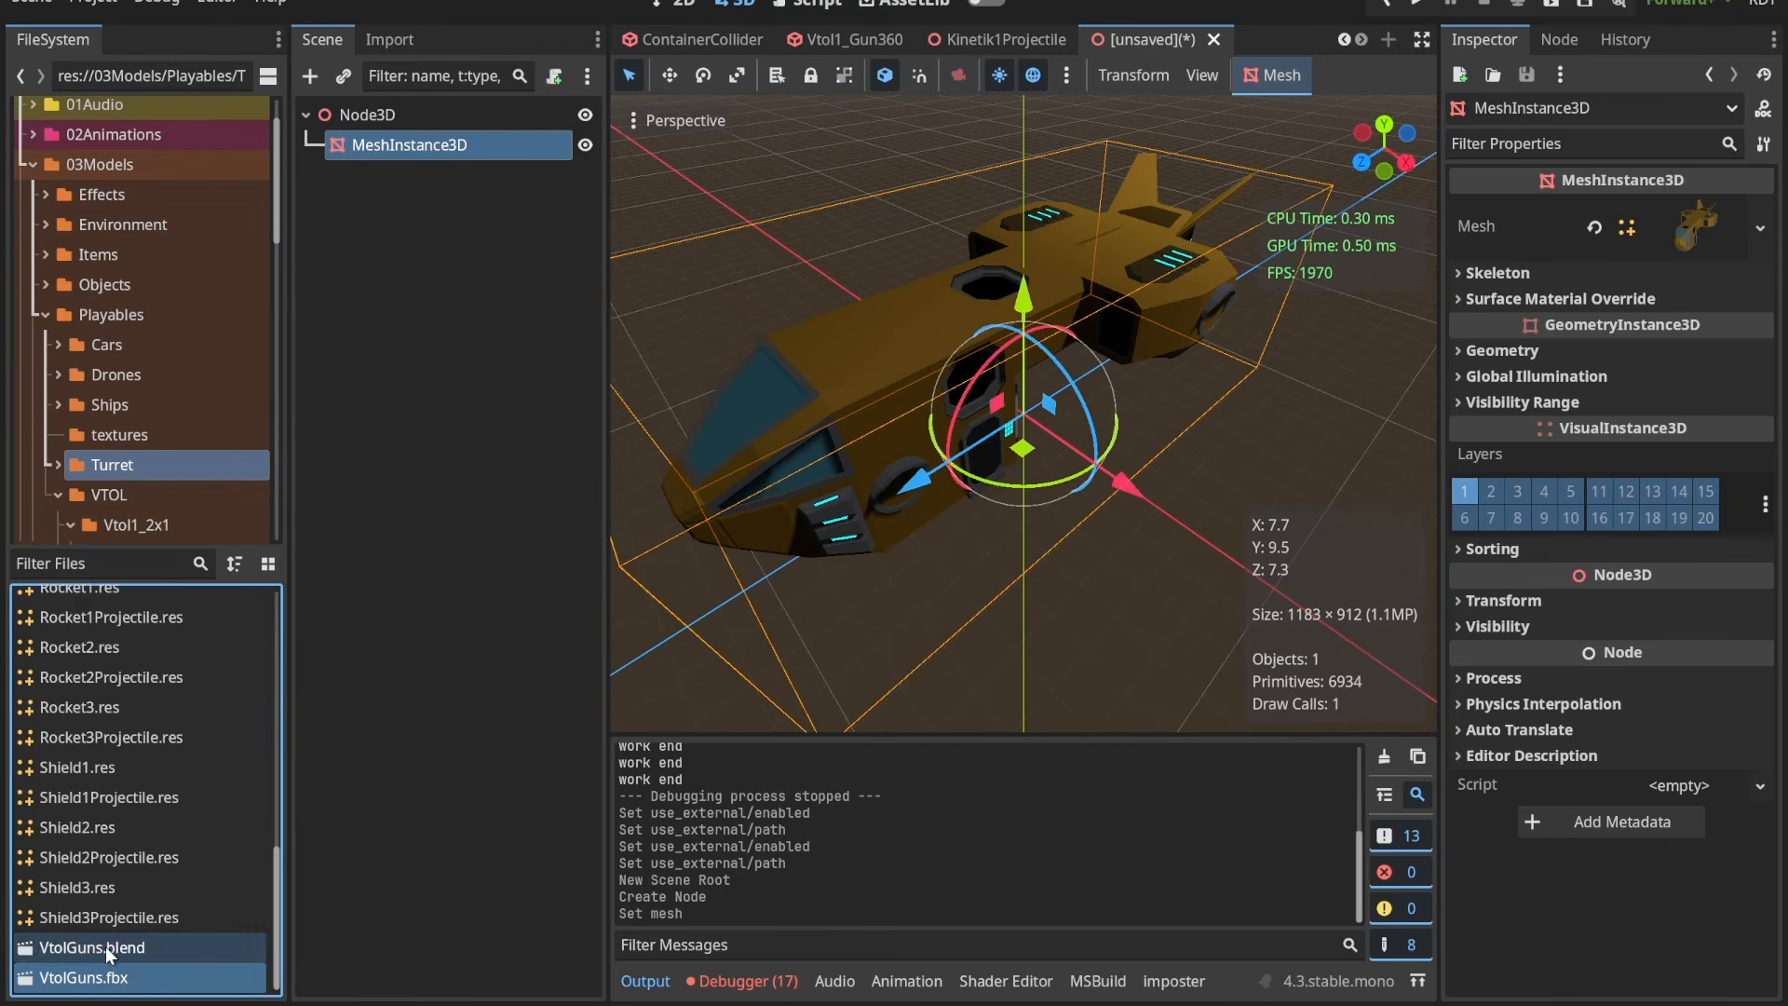
right_click(123, 946)
click(250, 959)
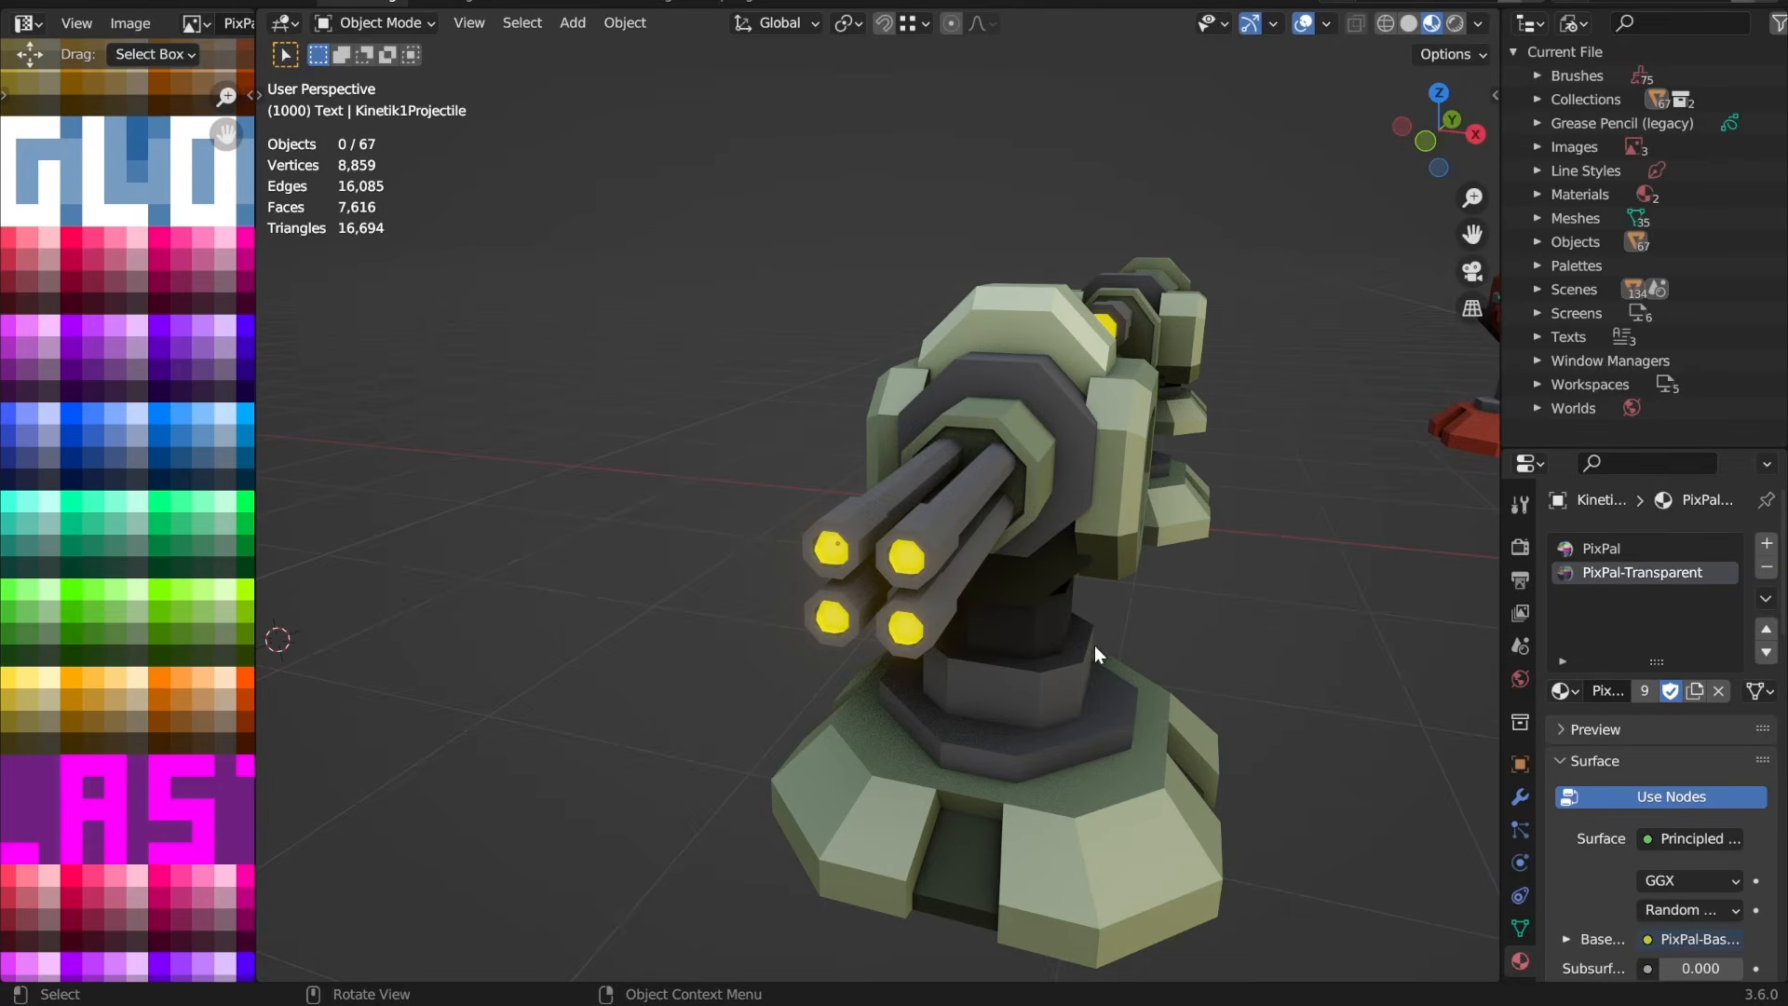
Step: Examine the full set of turret models from further away, and close Blender without saving
scroll(1094, 646, down, 8)
key(a)
click(1071, 675)
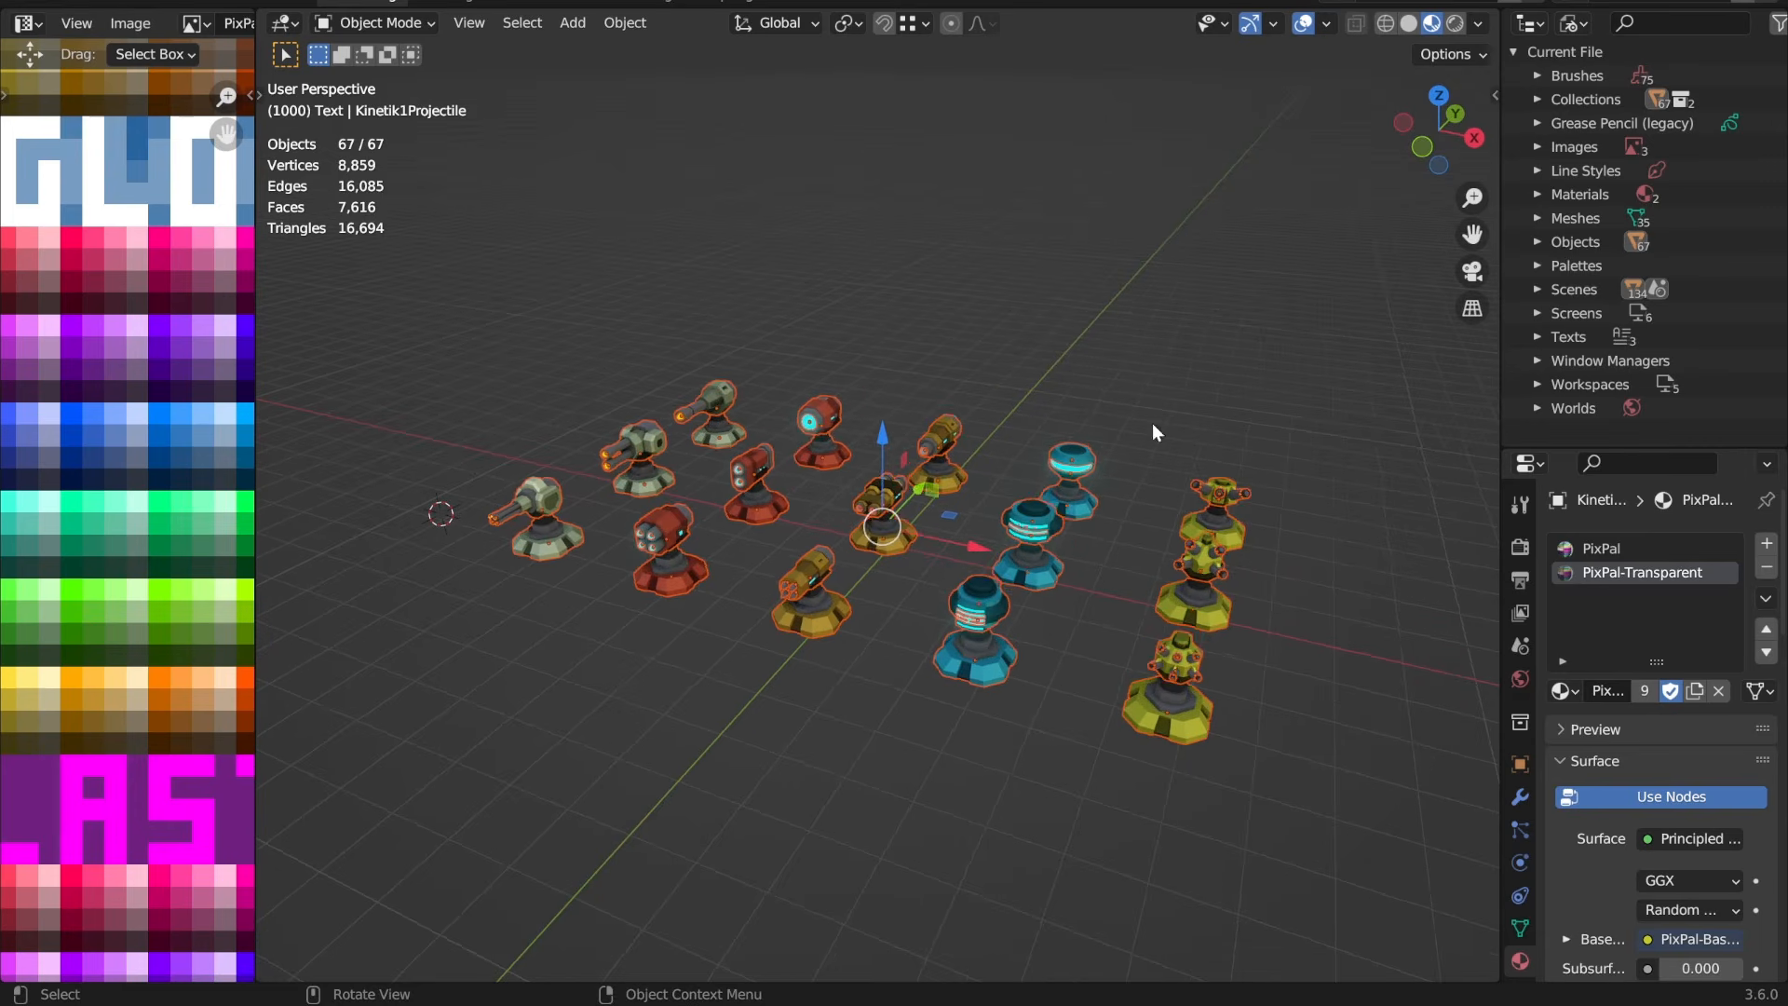
middle_drag(809, 624, 1010, 552)
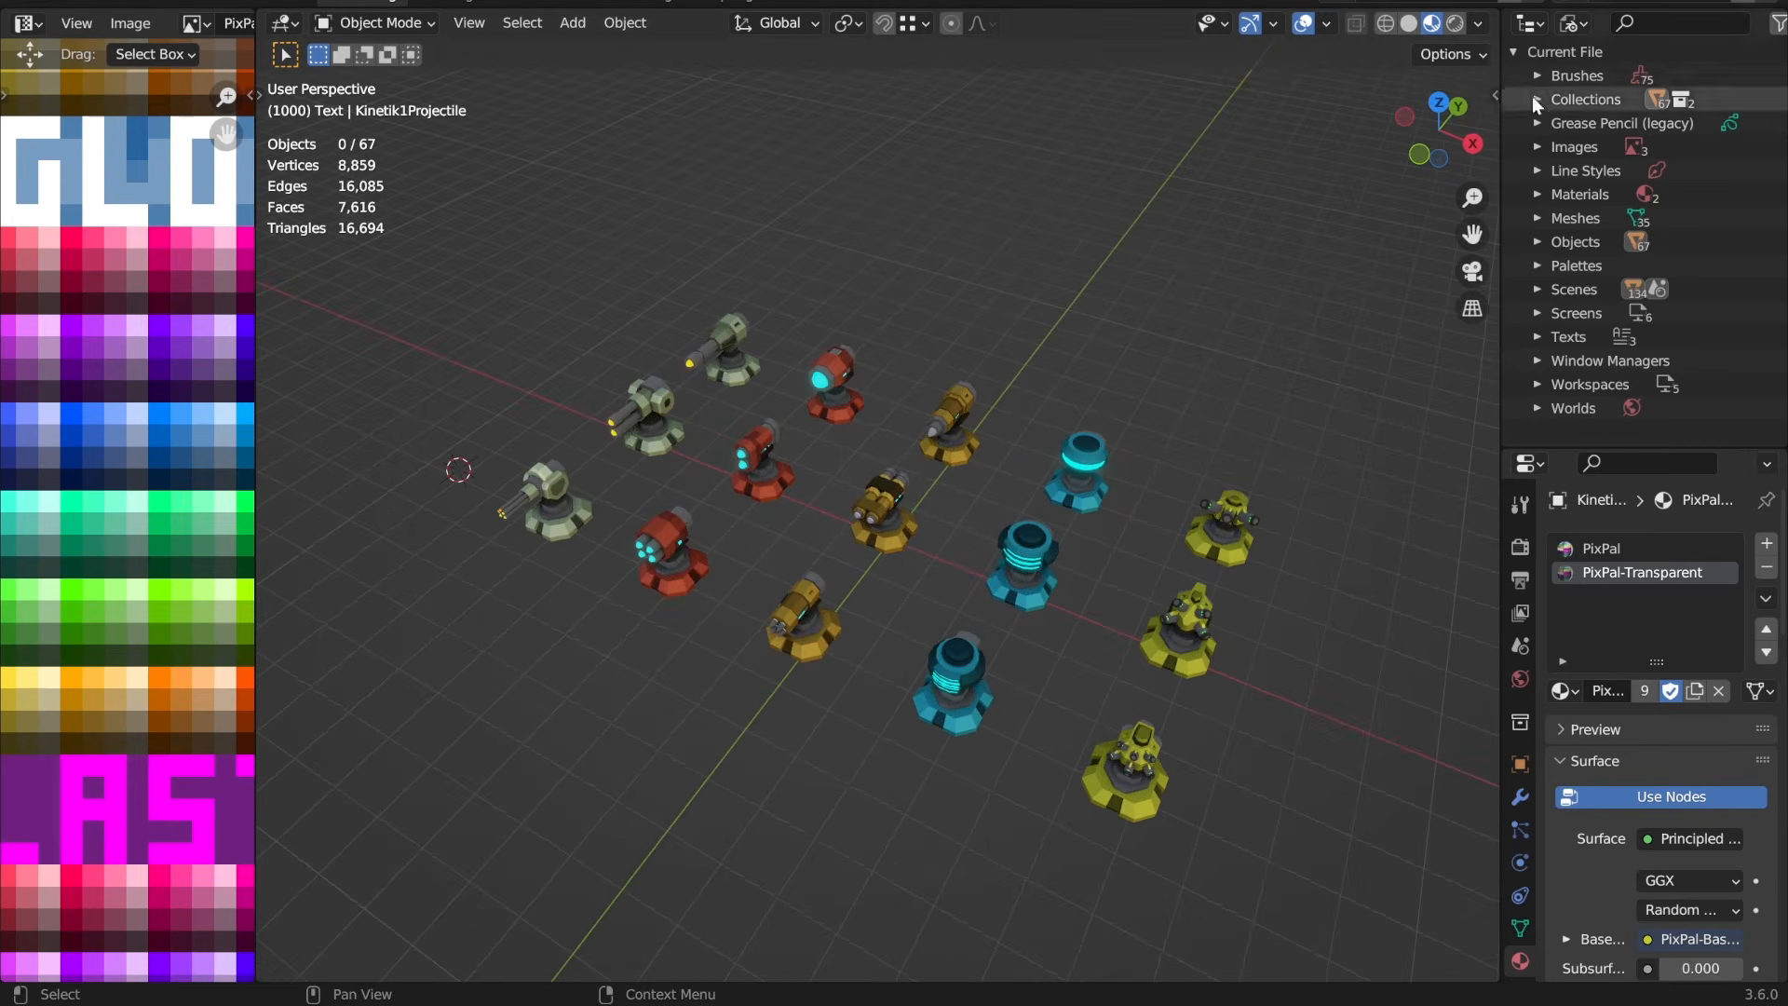
click(1770, 2)
click(935, 531)
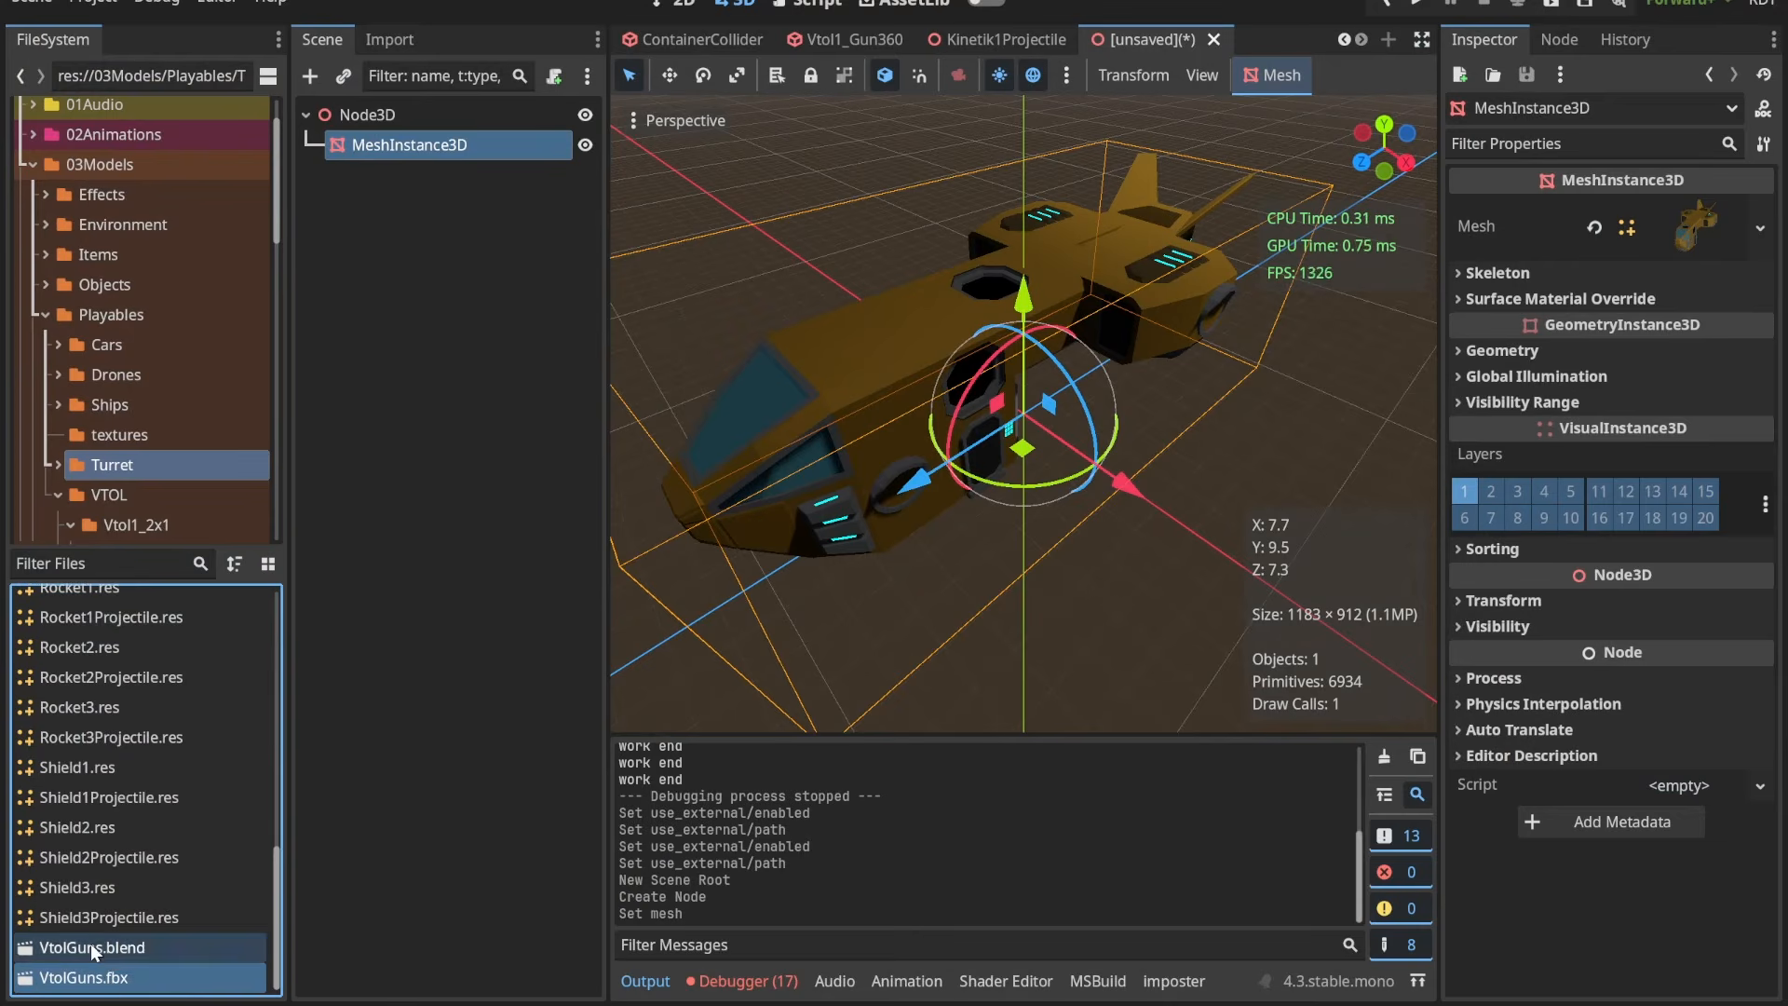
Step: Review VtolGuns.blend, VtolGuns.fbx and the saved turret mesh resources in Godot's Turret folder
click(144, 947)
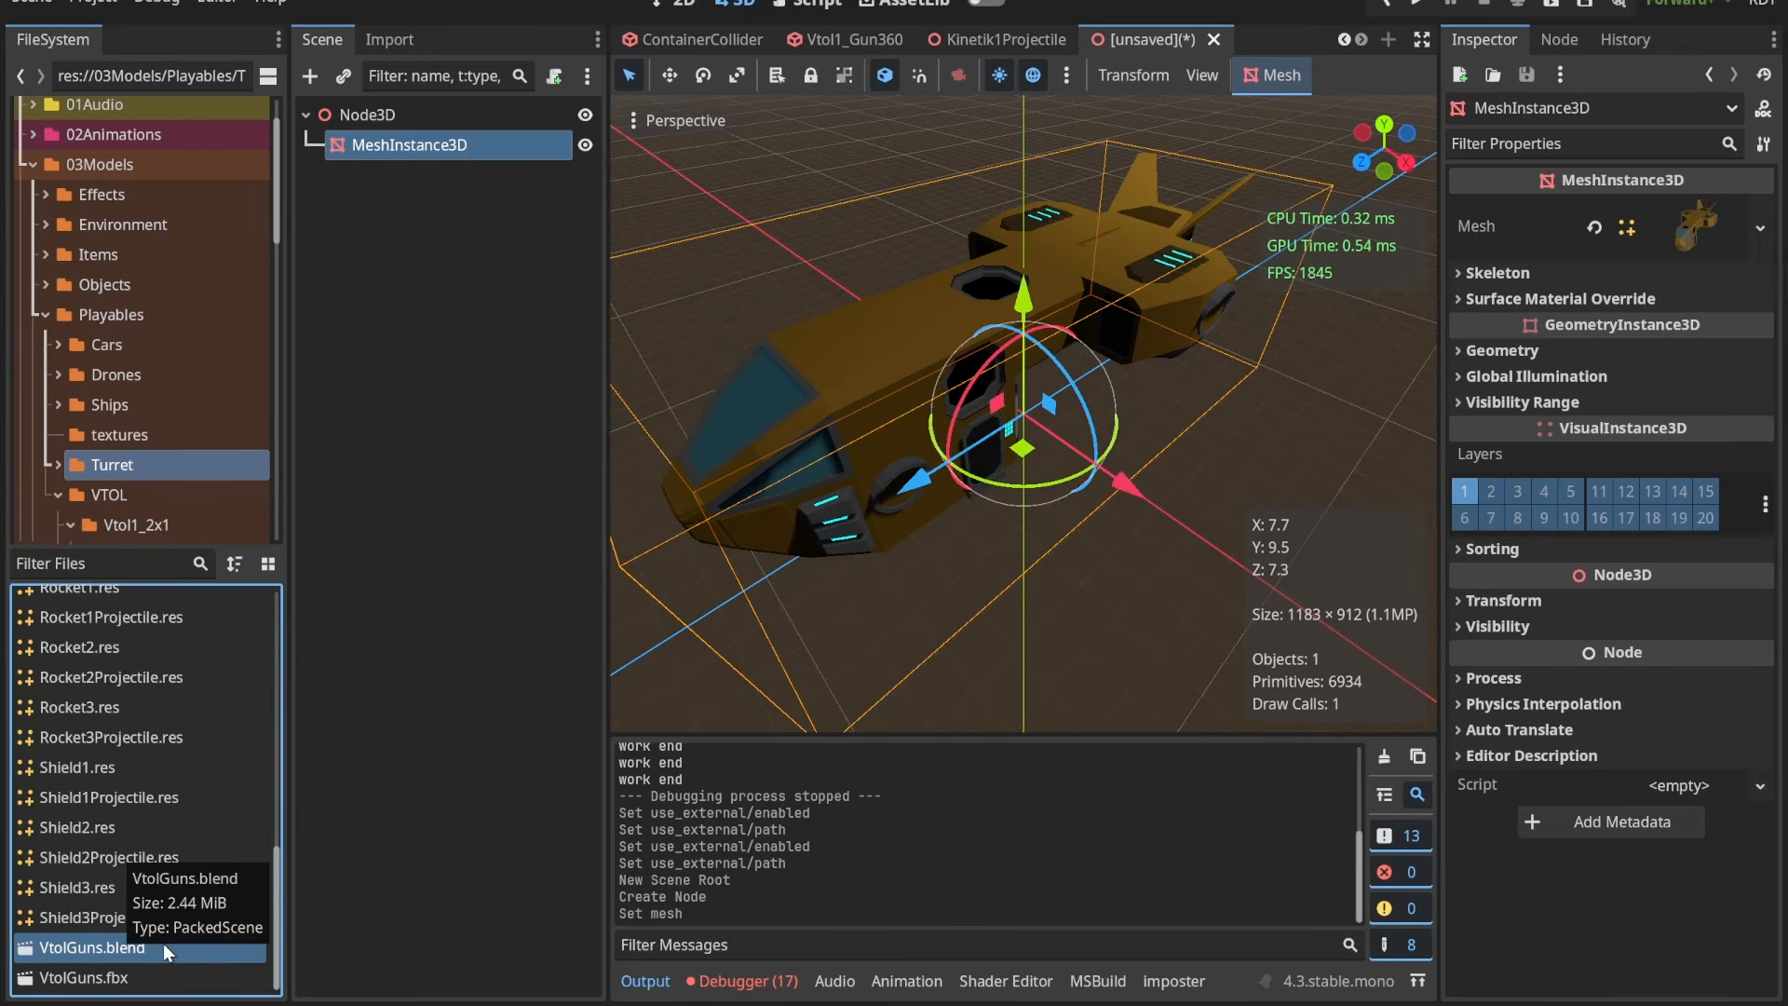
click(167, 969)
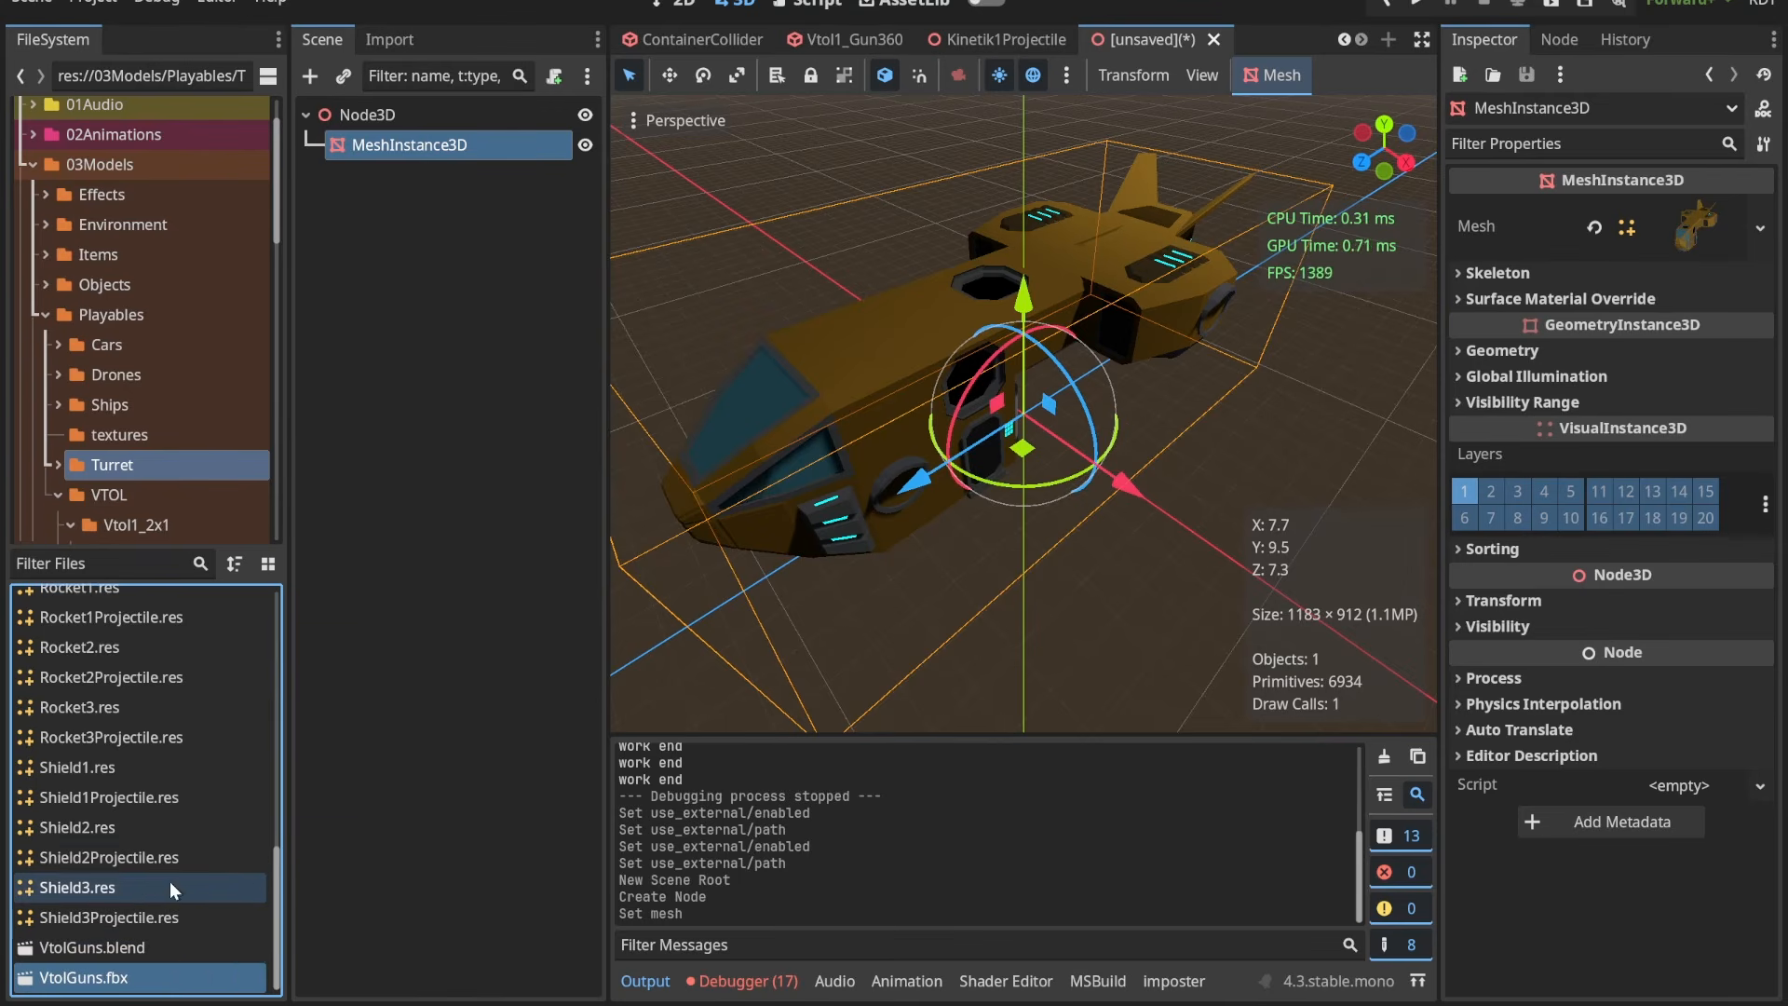
scroll(139, 866, up, 10)
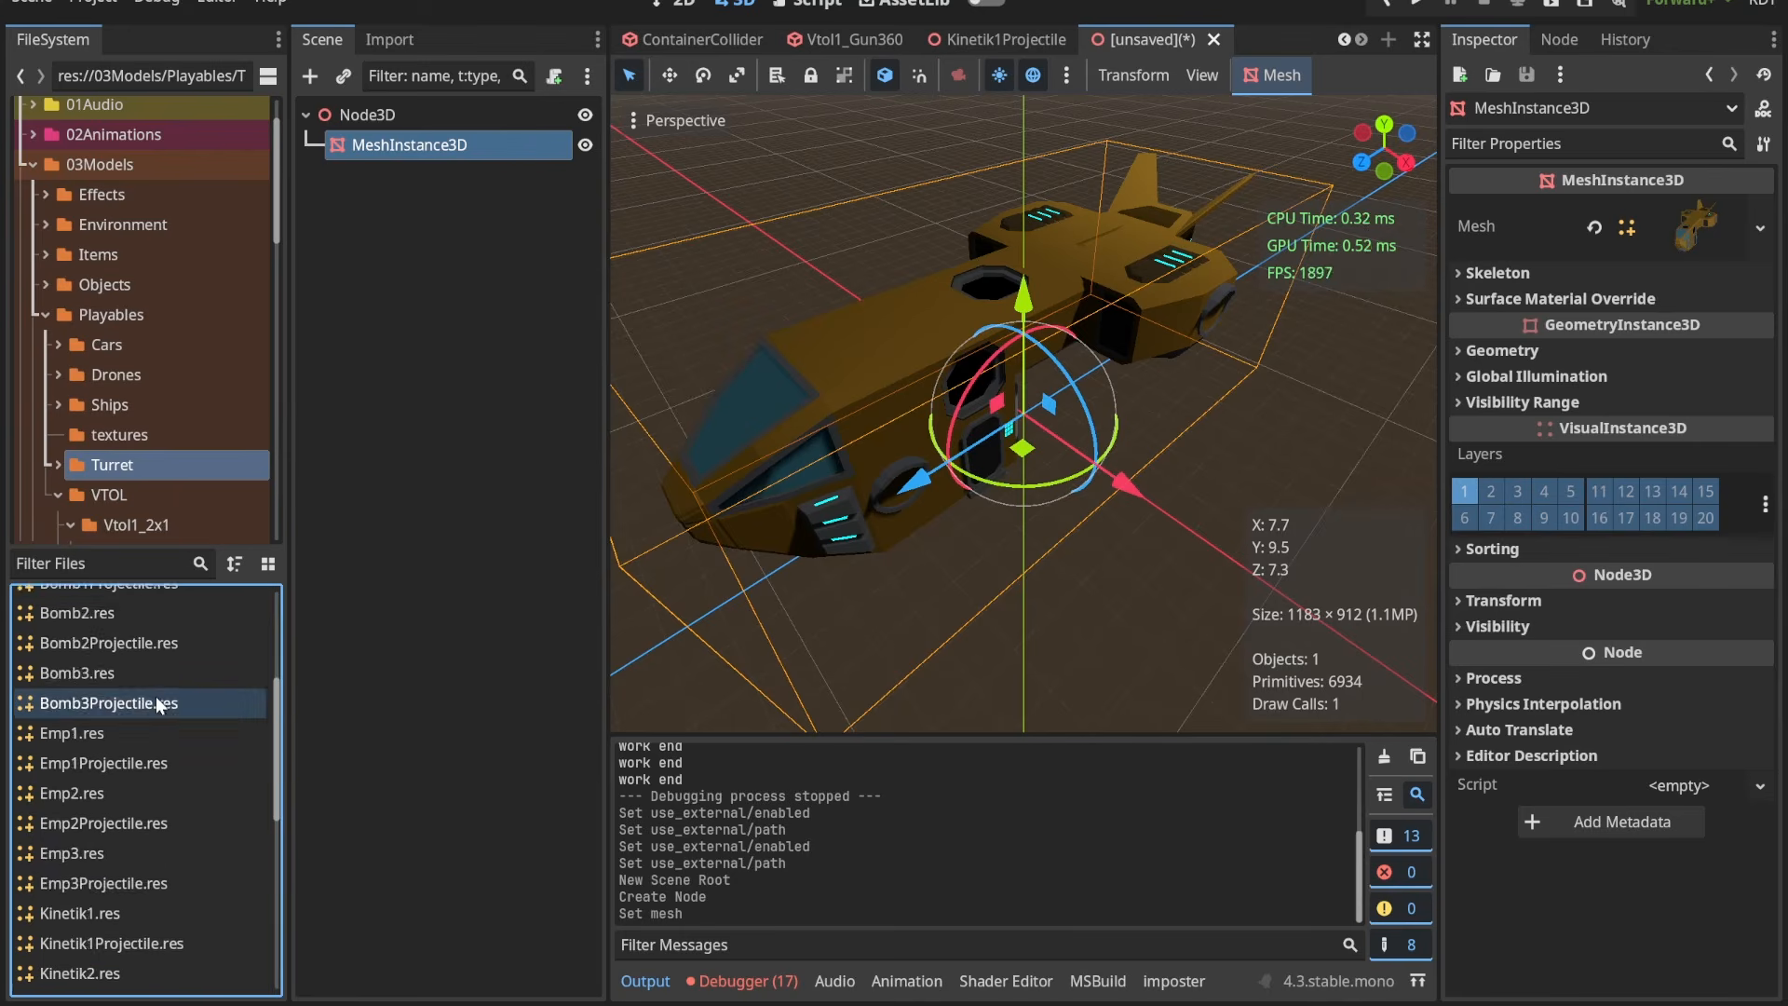
scroll(146, 641, up, 1)
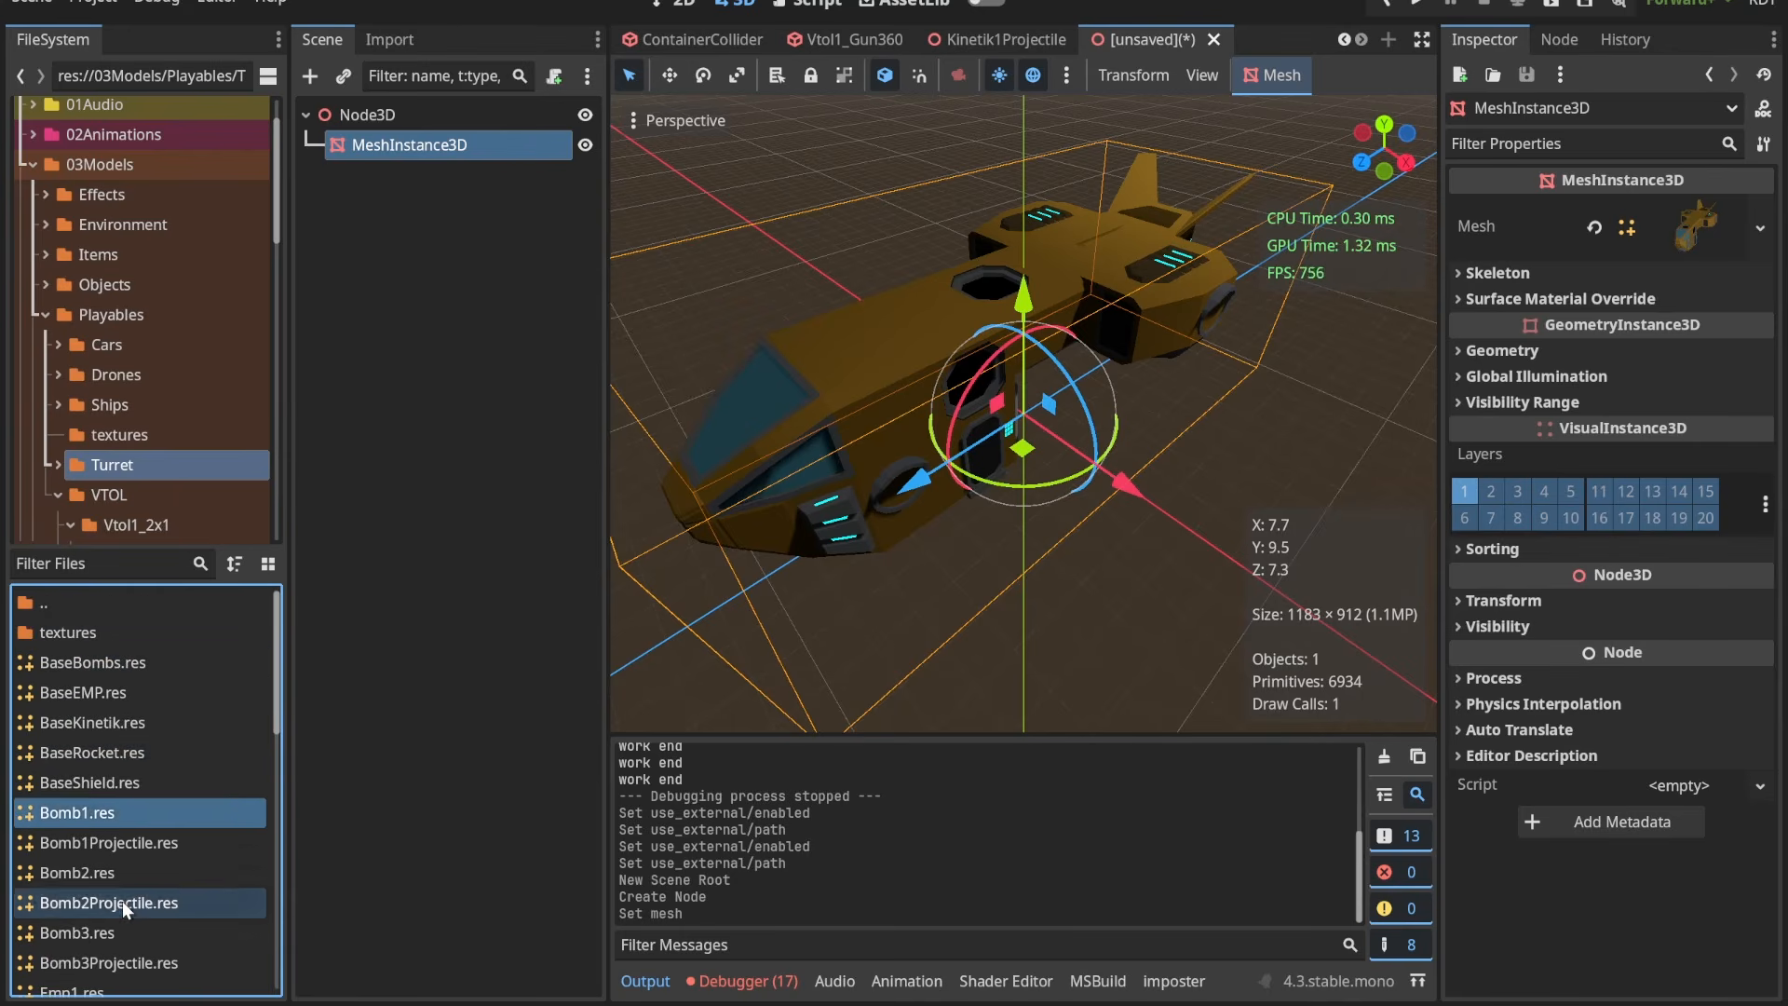
Step: Switch to the Vtol1_Gun360 scene and examine the Gun360Collider node and its gun model up close
click(852, 39)
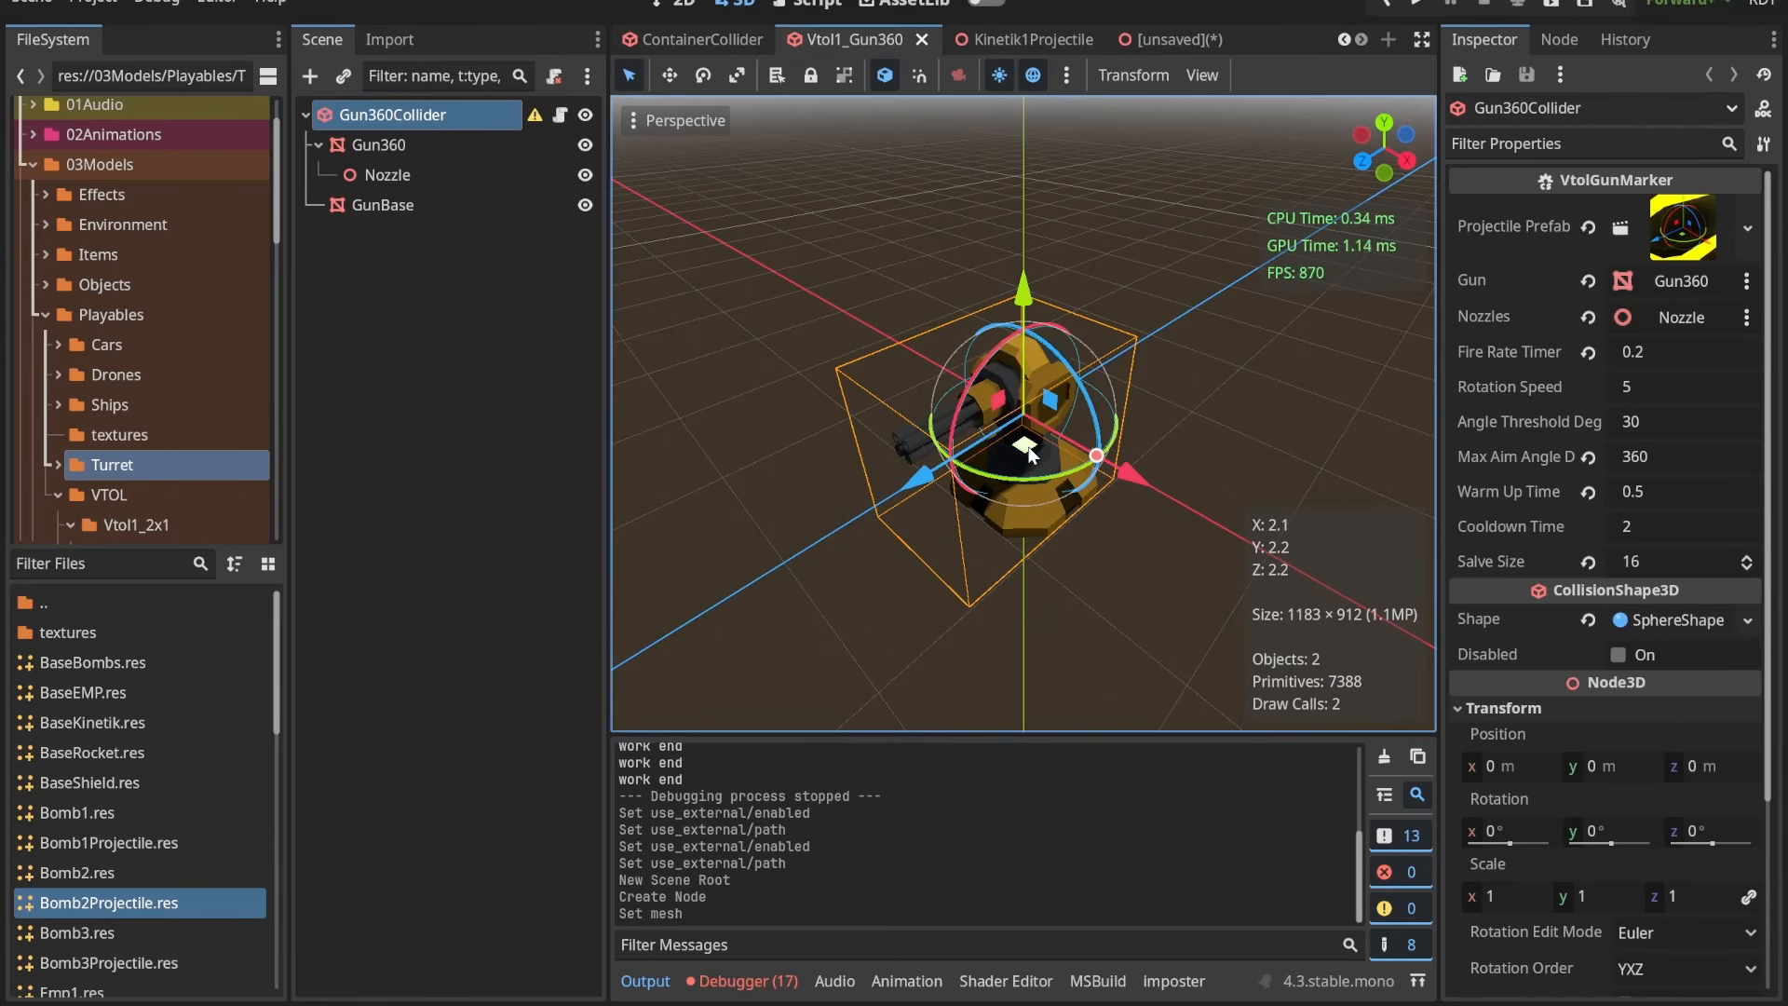
click(424, 113)
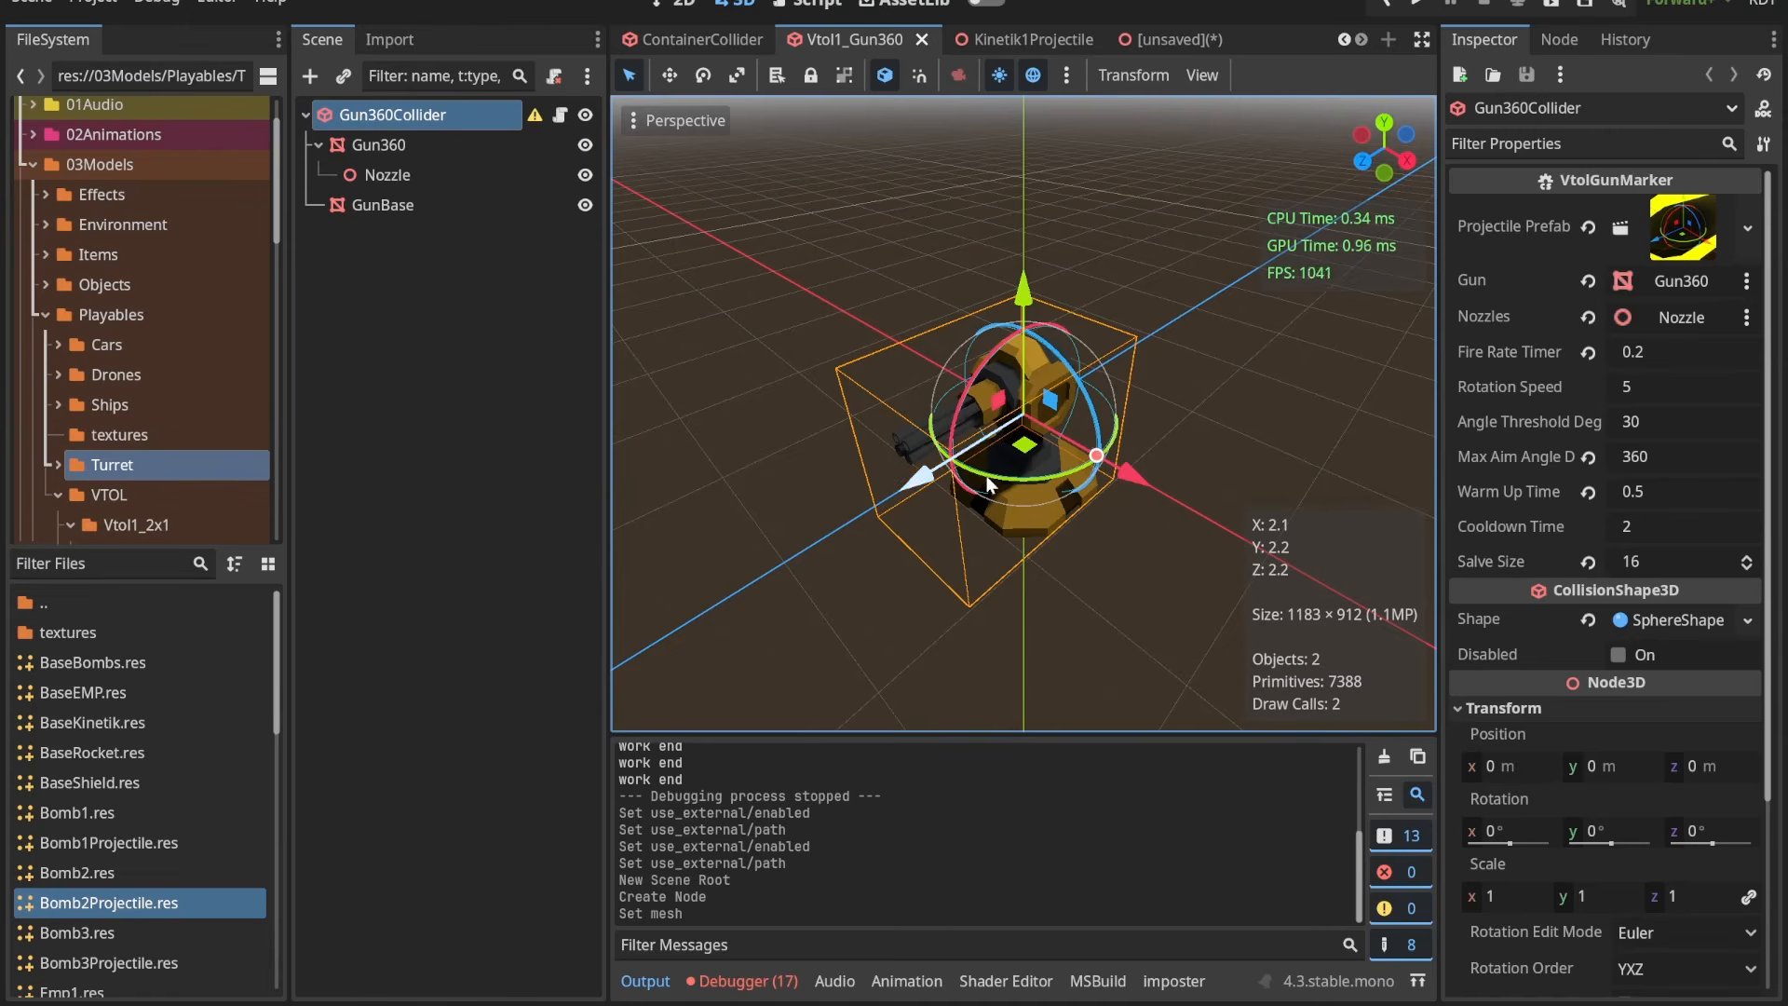
scroll(968, 402, up, 2)
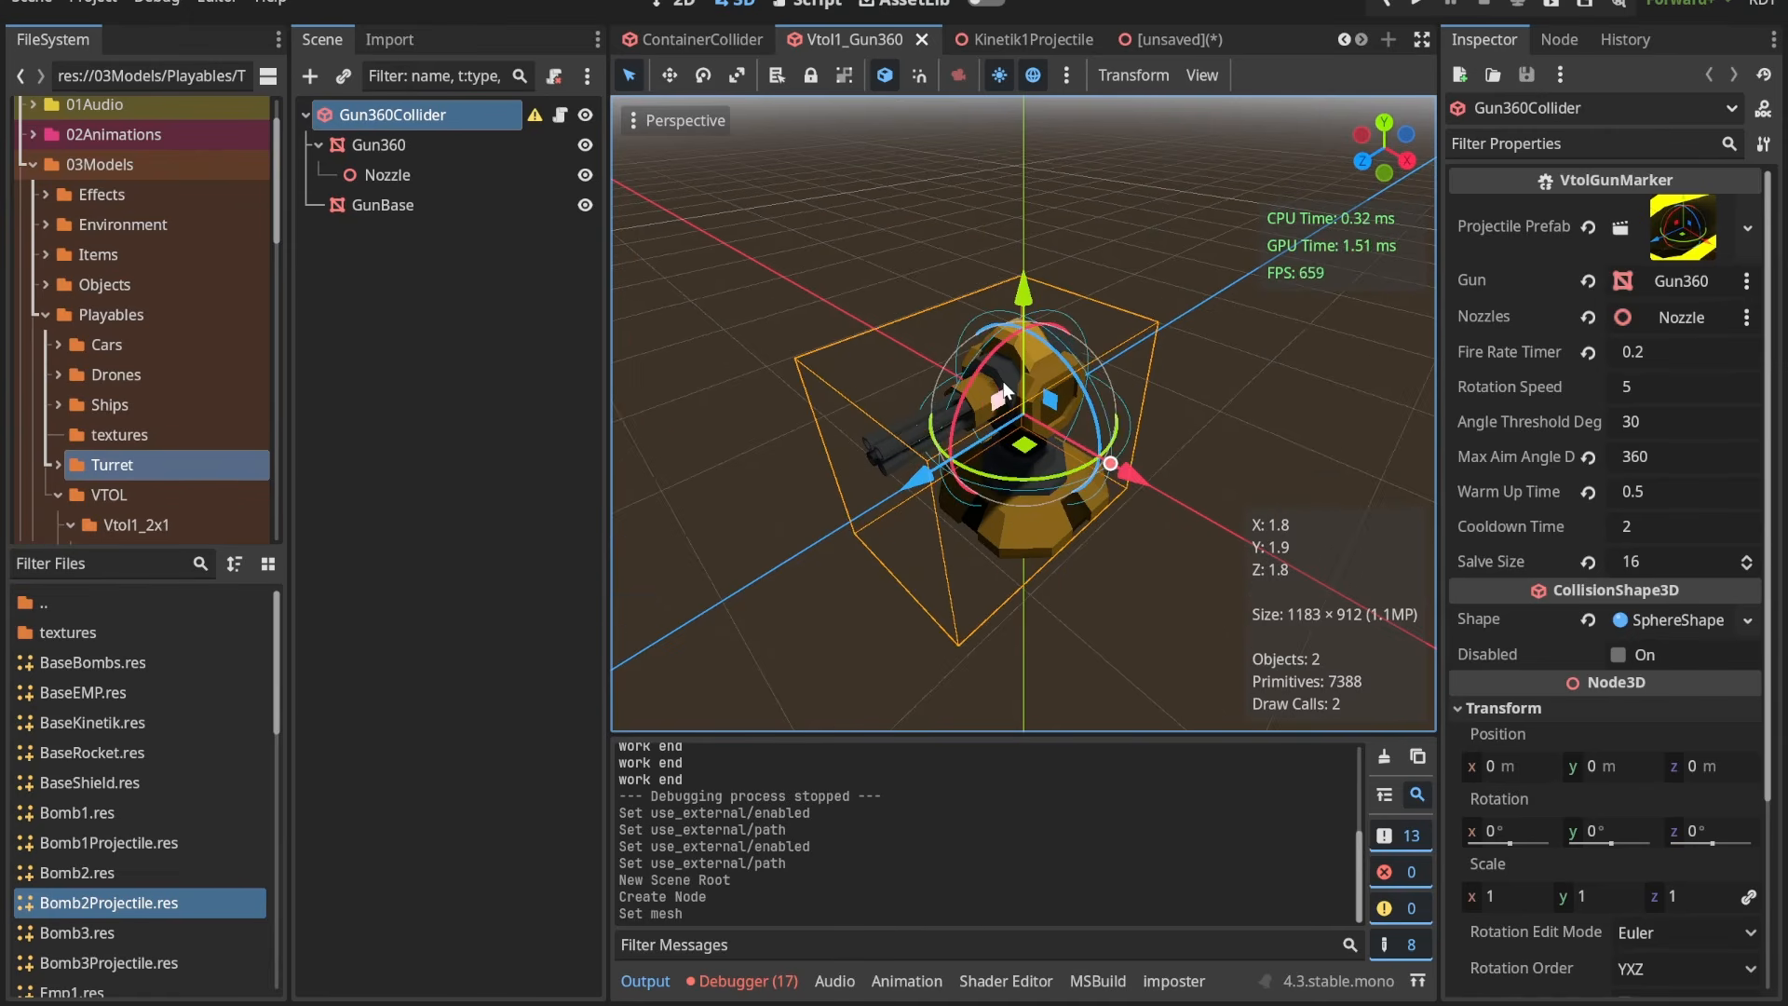
scroll(978, 418, up, 2)
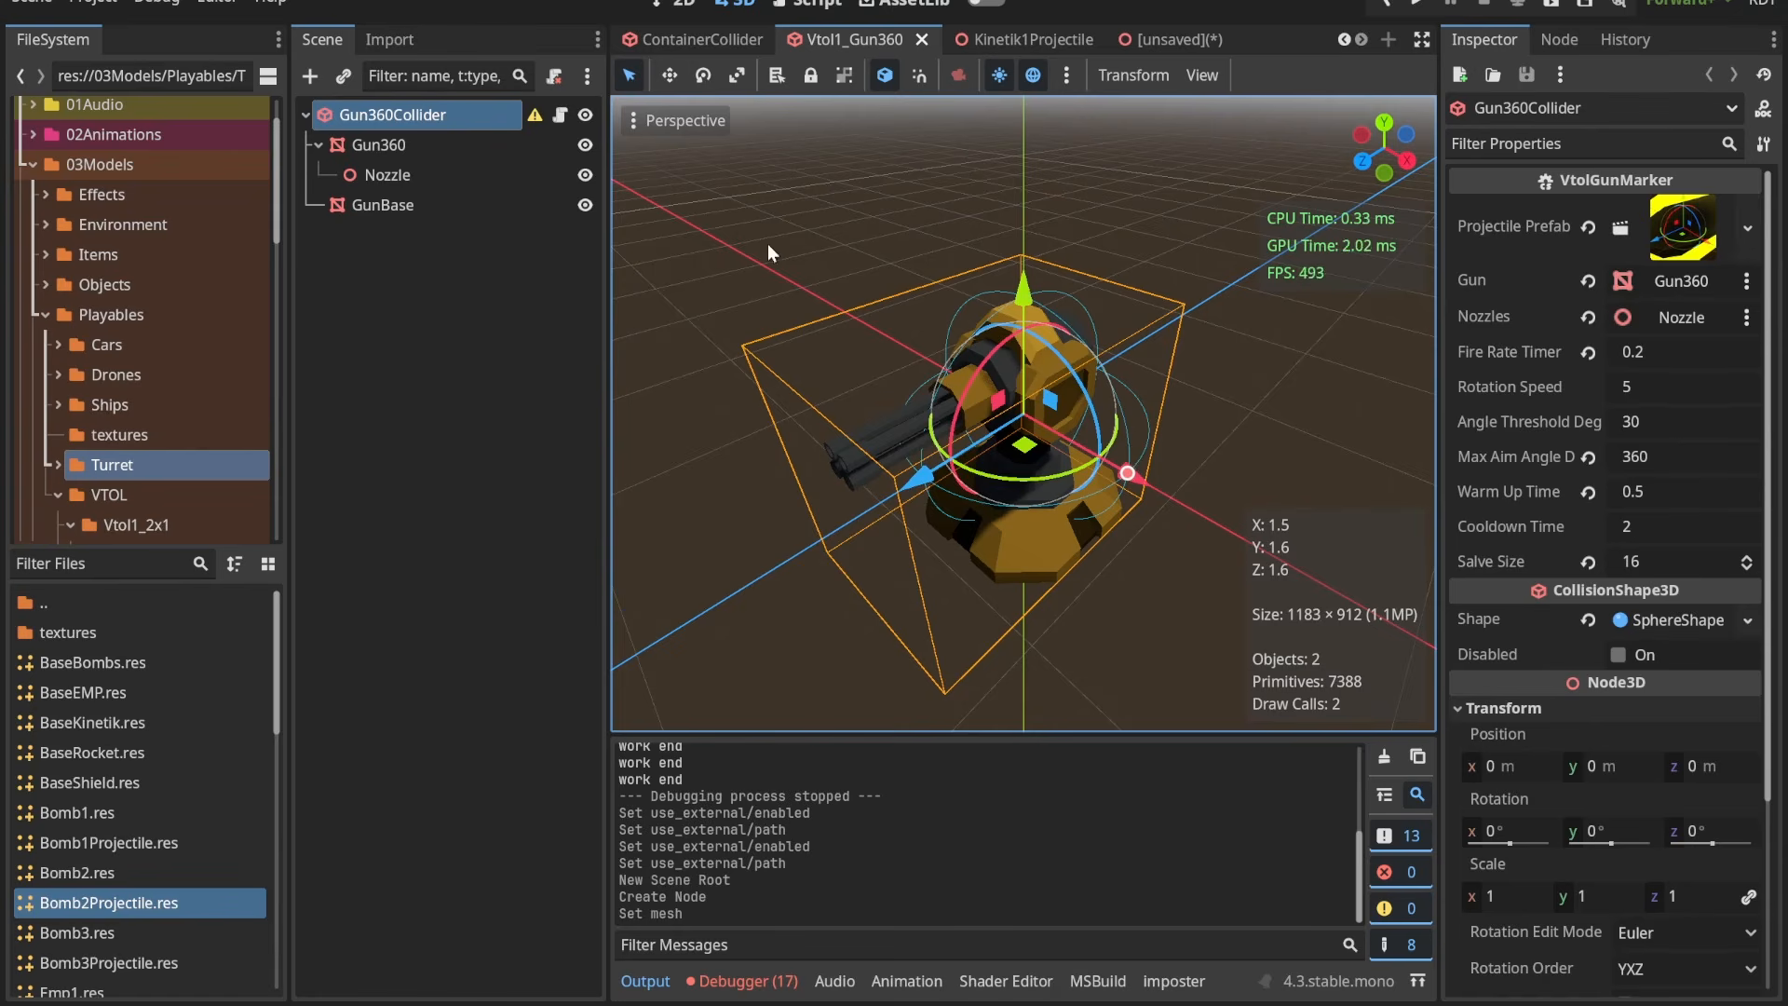
Step: Look through the base and bomb mesh resources in the Turret folder, from BaseKinetik.res to Bomb3.res
click(100, 723)
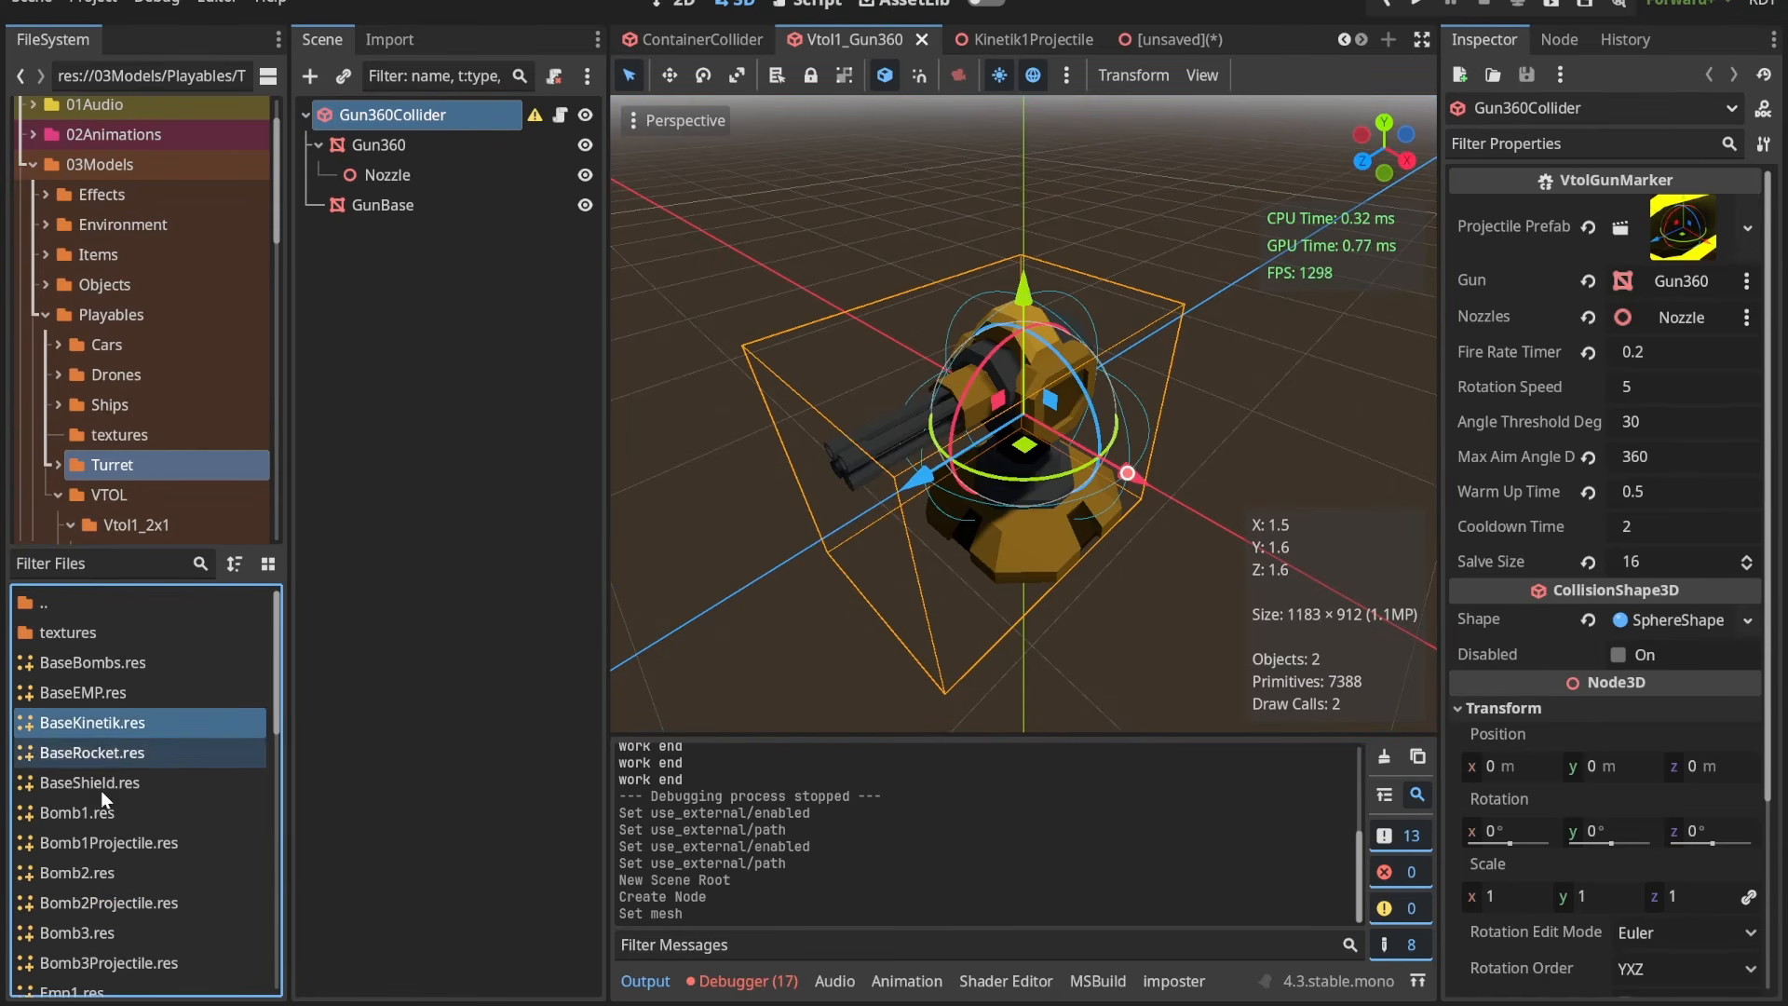
click(124, 875)
click(107, 934)
key(Up)
key(Up)
key(Up)
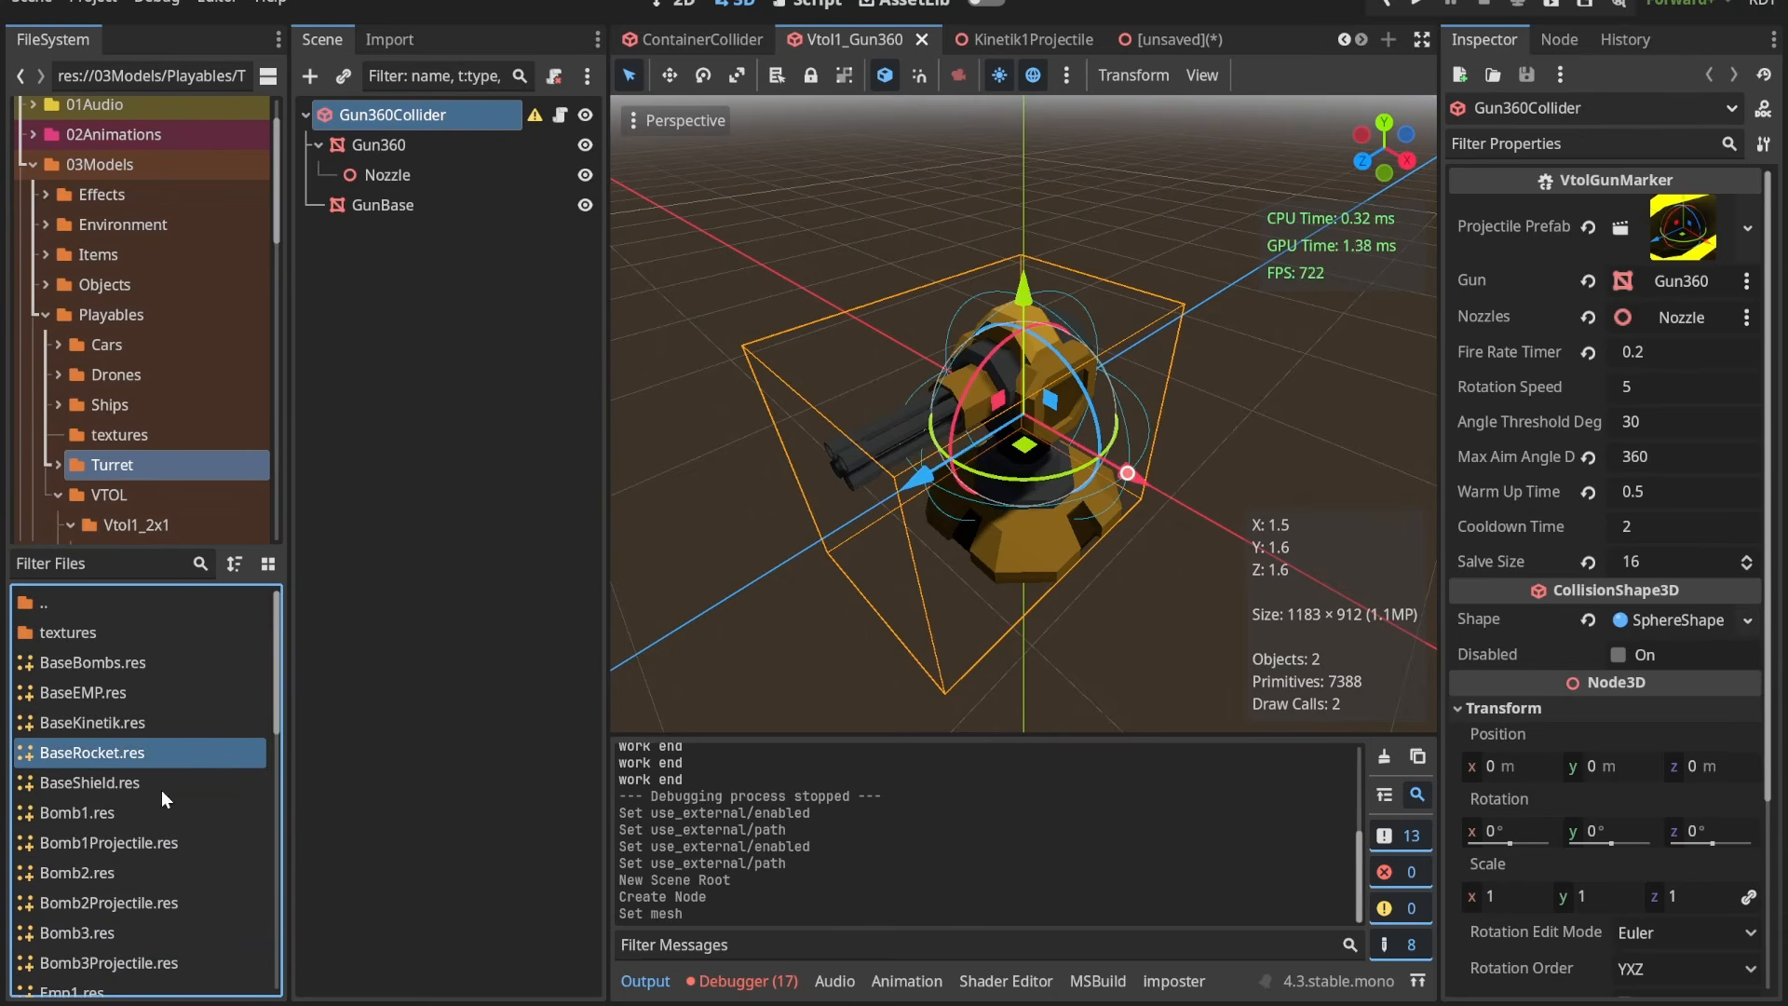